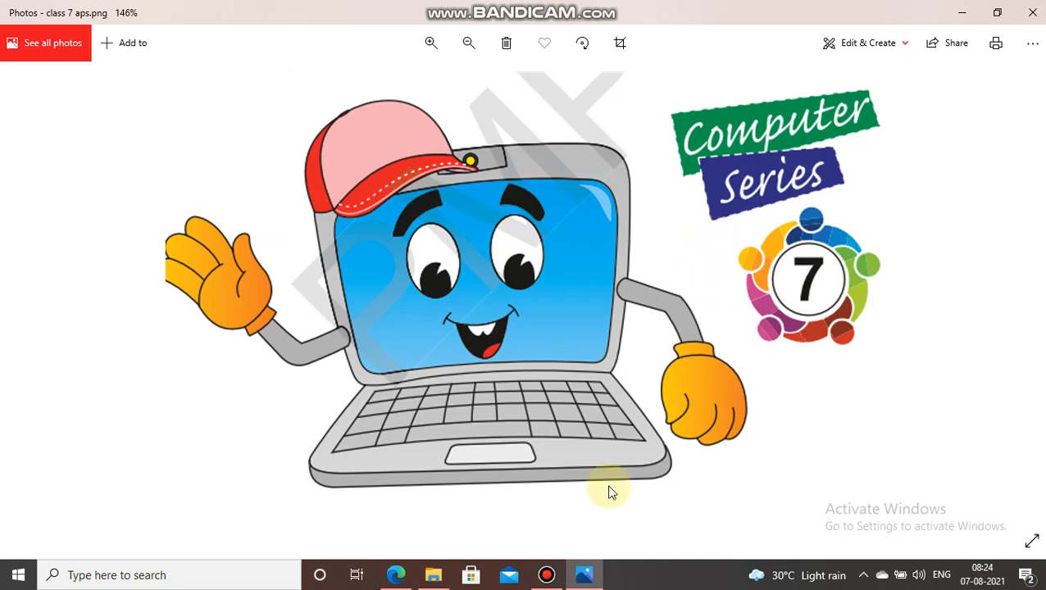
Switch to the PDF book in Edge and highlight the sentence "A chart is a graphical representation of data." in green
click(401, 577)
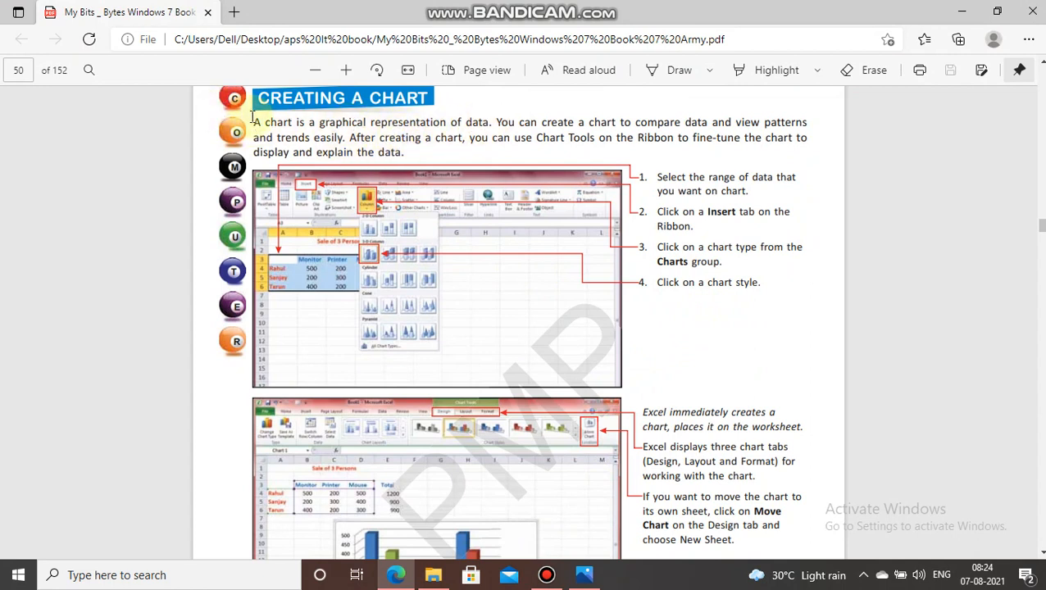
drag(253, 123, 492, 123)
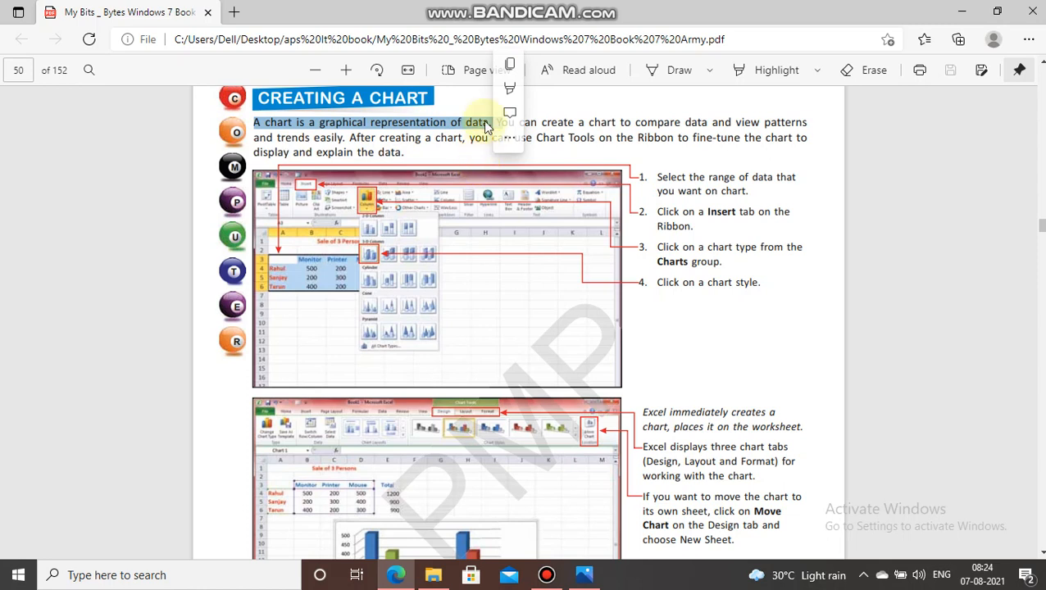
mouse_move(509, 89)
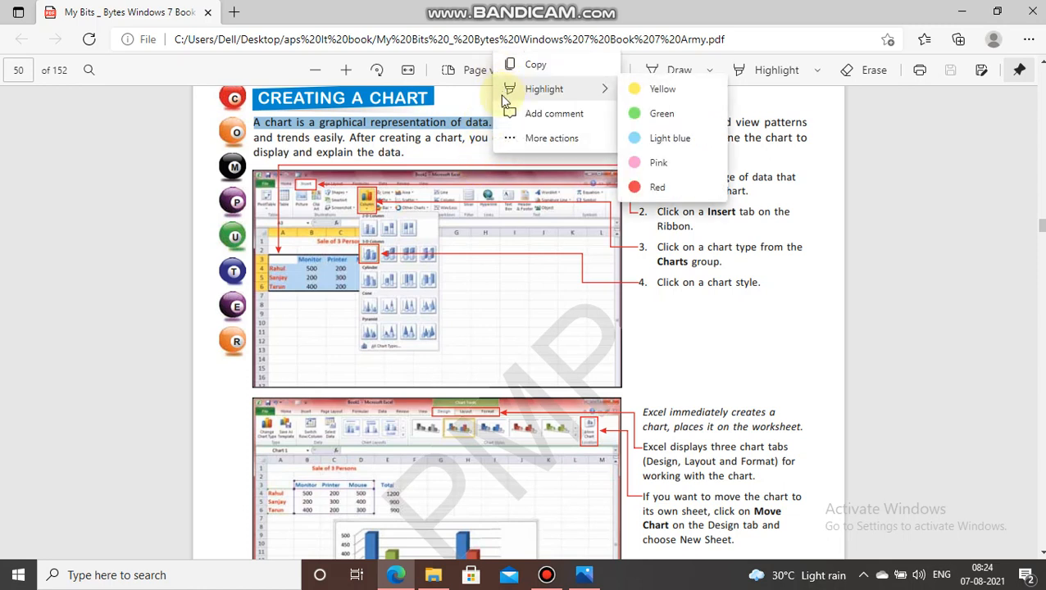
click(656, 113)
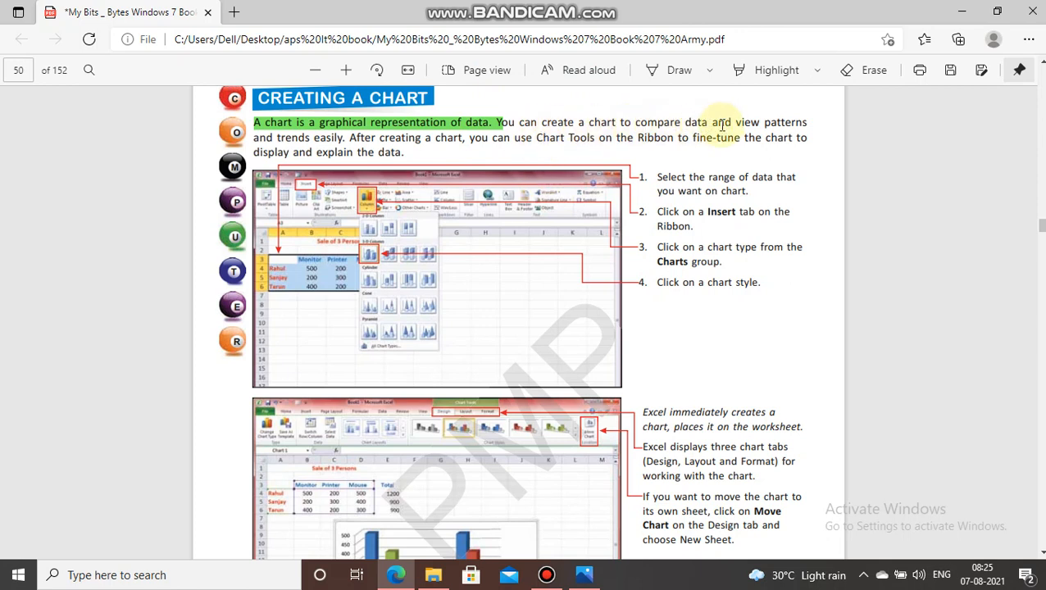
mouse_move(658, 7)
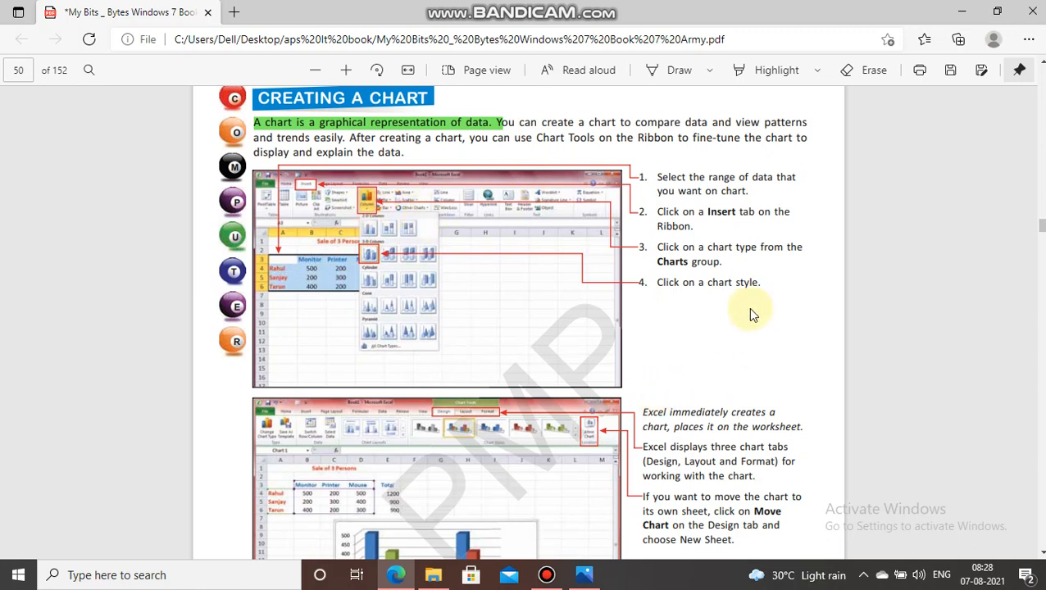
Launch Microsoft Office Excel 2007 with a blank workbook
scroll(748, 307, down, 5)
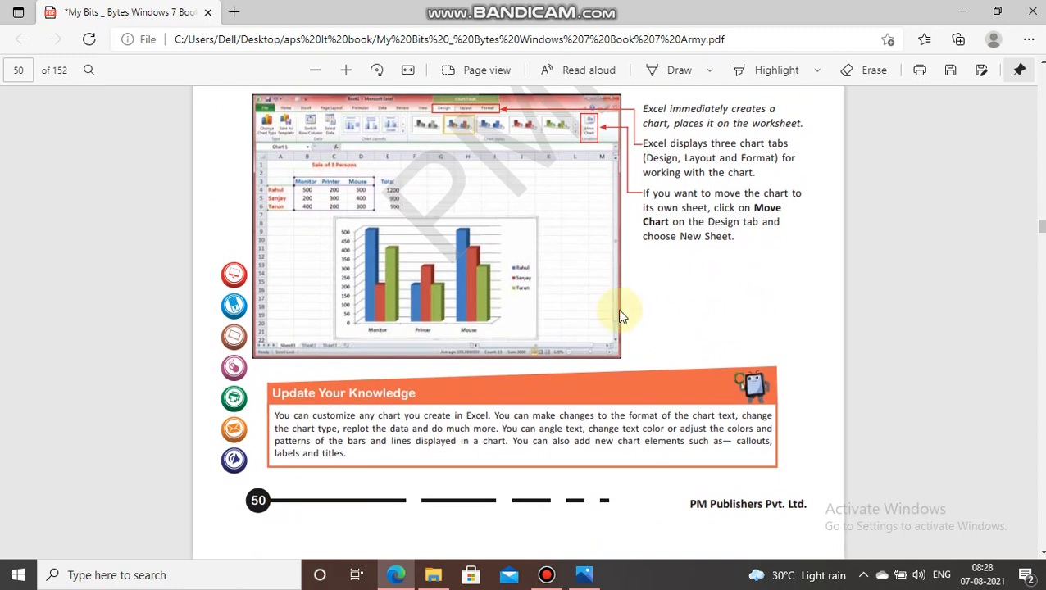
click(17, 576)
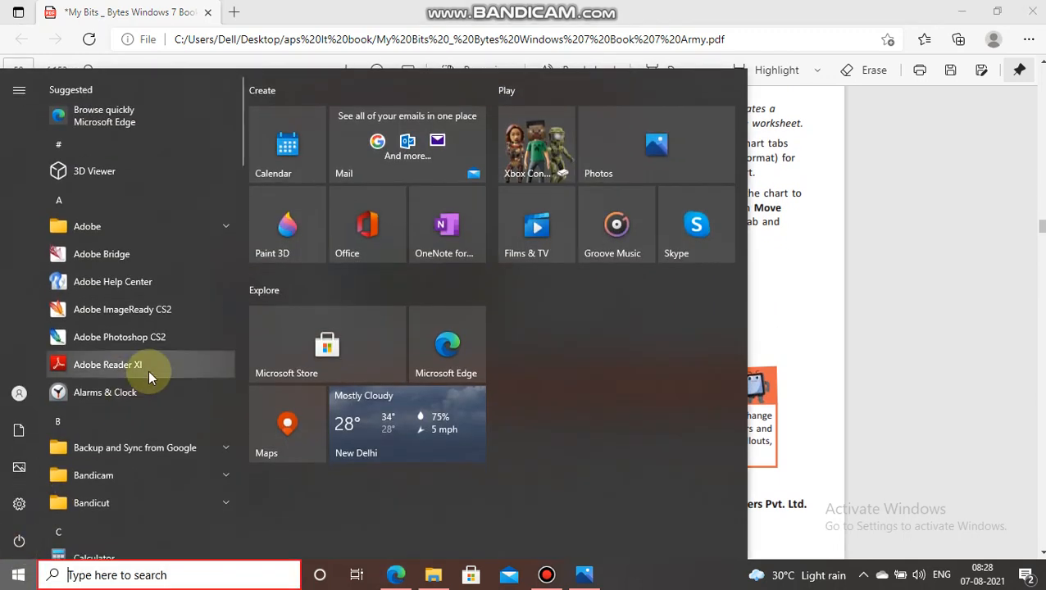
scroll(147, 371, down, 10)
scroll(148, 371, down, 3)
click(134, 302)
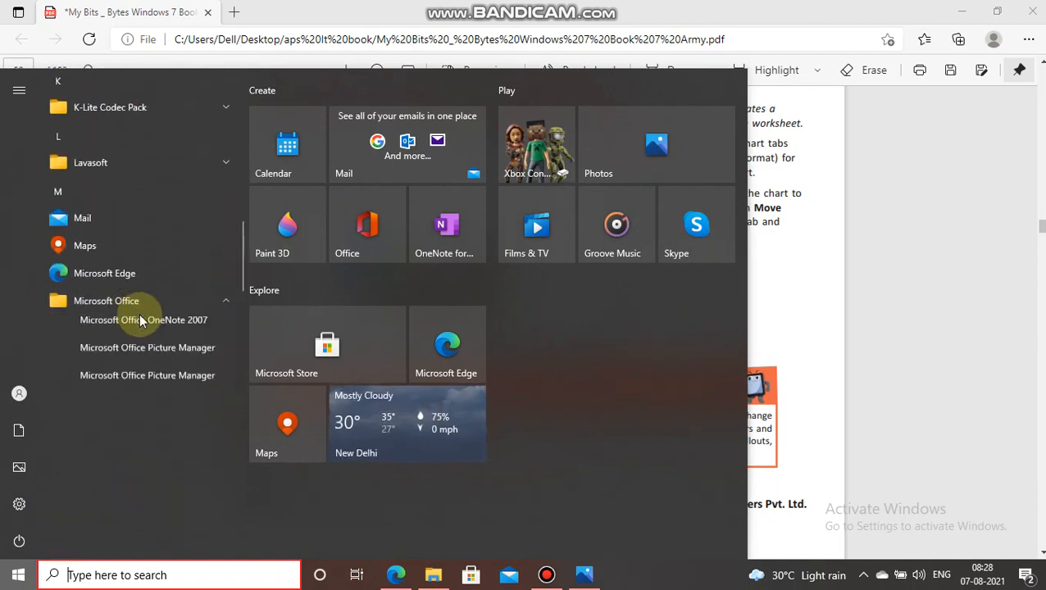
scroll(172, 355, down, 4)
scroll(129, 396, down, 3)
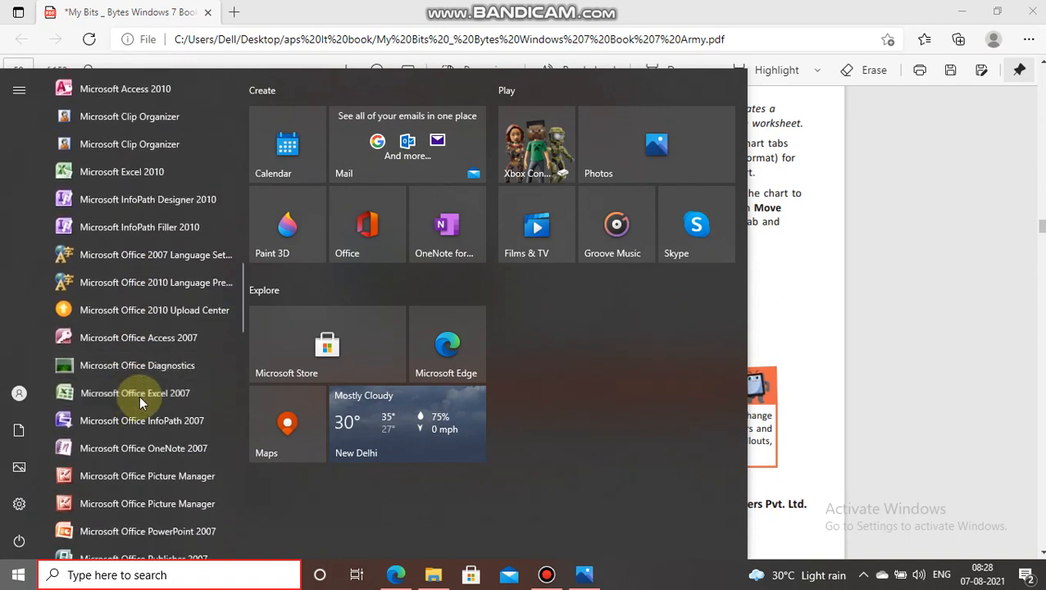
click(171, 404)
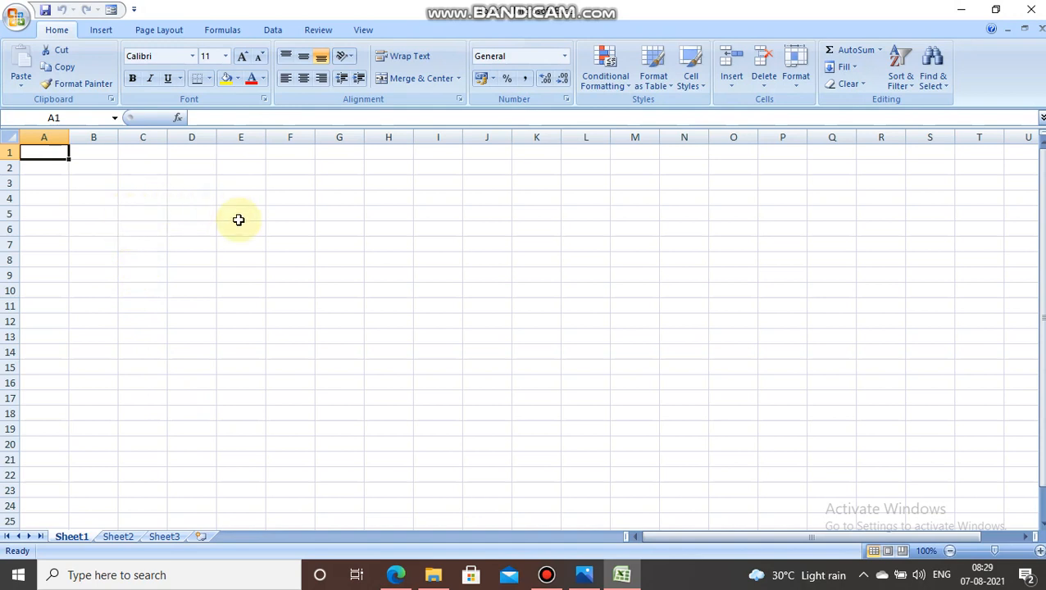
Arrange the PDF book and the blank Excel workbook side by side, with the workbook filling the right half
key(super+Down)
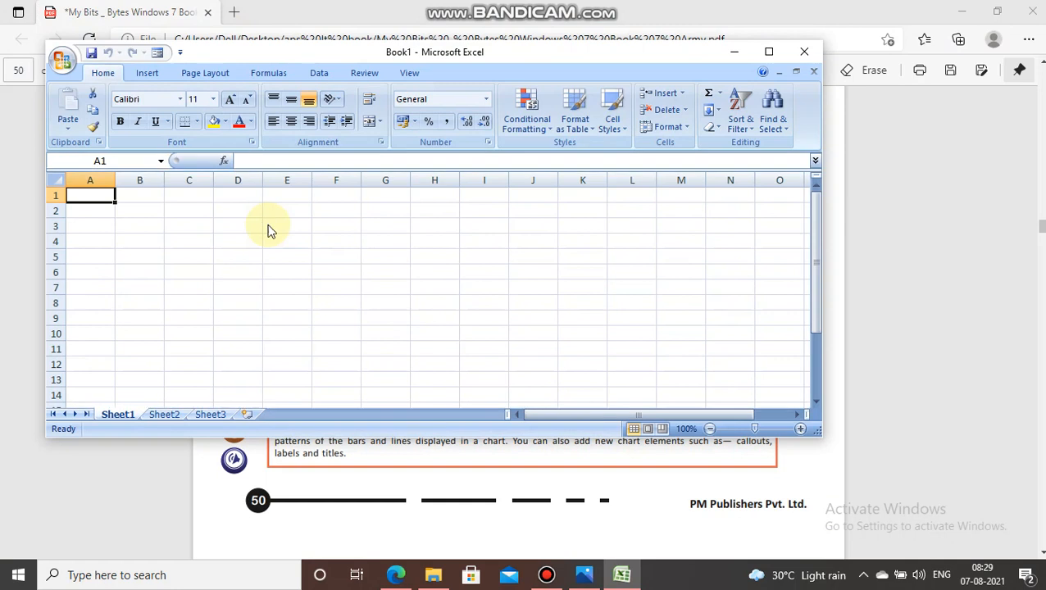
click(944, 193)
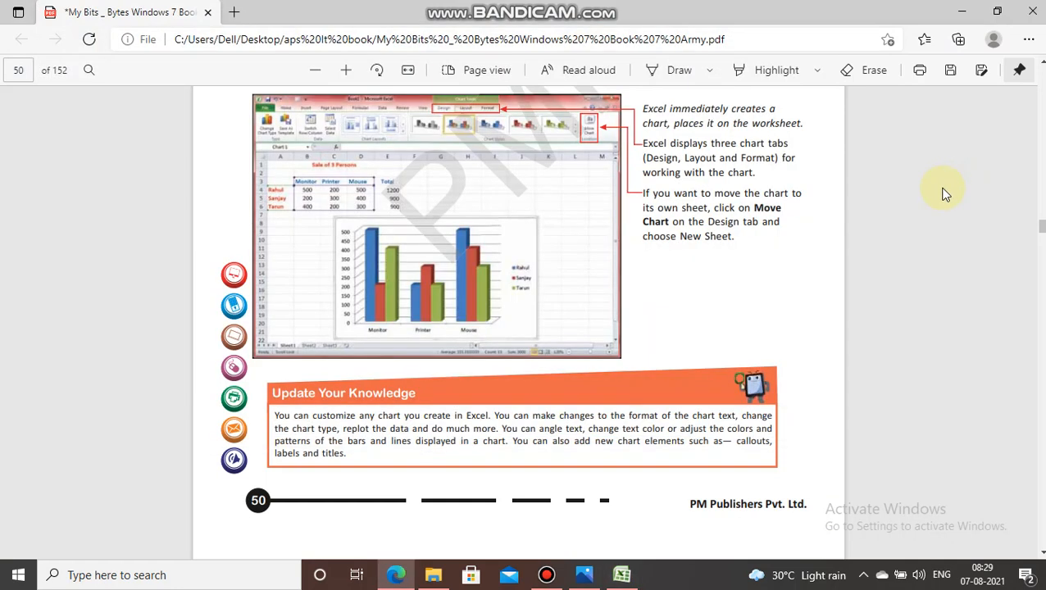
key(super+Down)
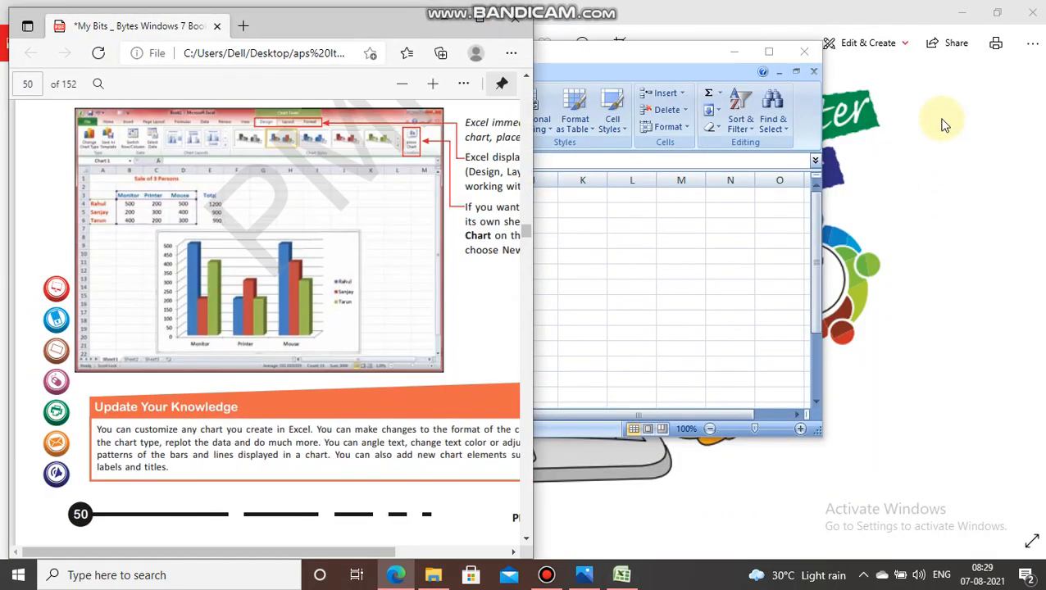
drag(664, 53, 934, 7)
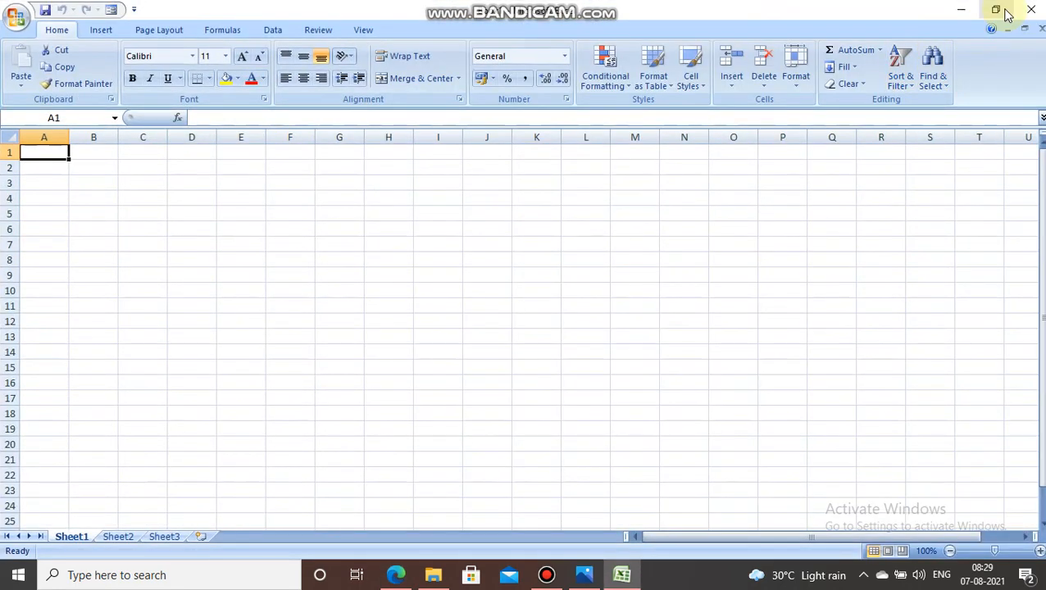
click(1005, 11)
key(super+Right)
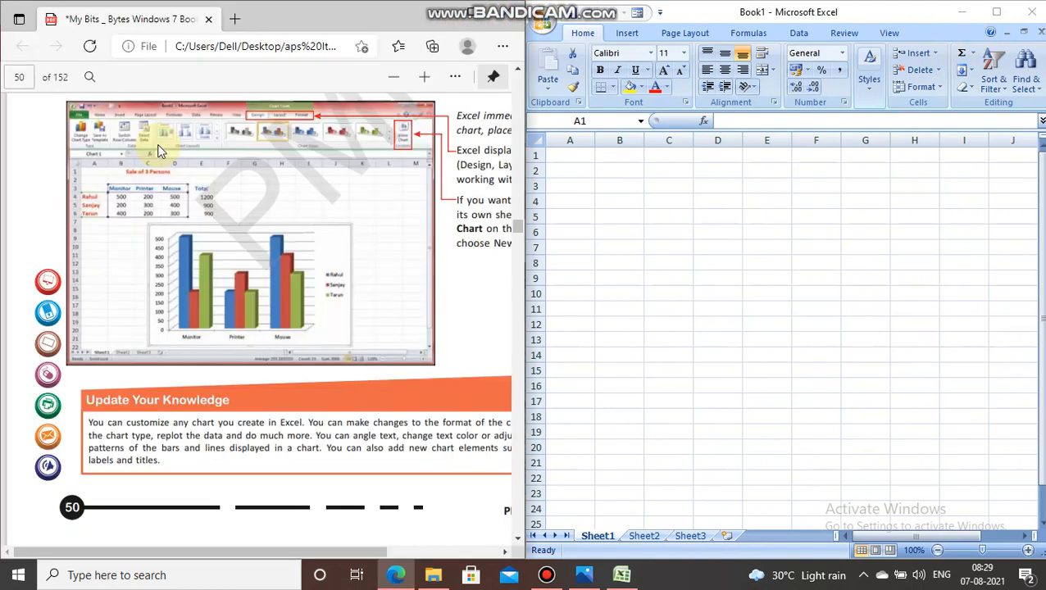
click(152, 148)
Merge and center cells B3:I3 and enter the title "Sales of 4 persons" in them
click(614, 215)
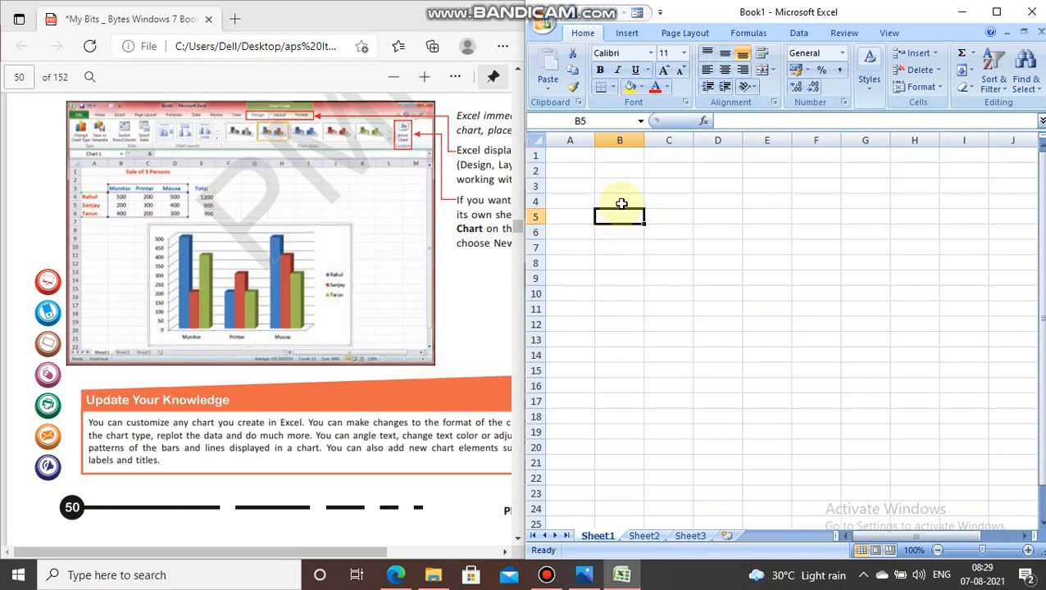
drag(621, 191, 972, 191)
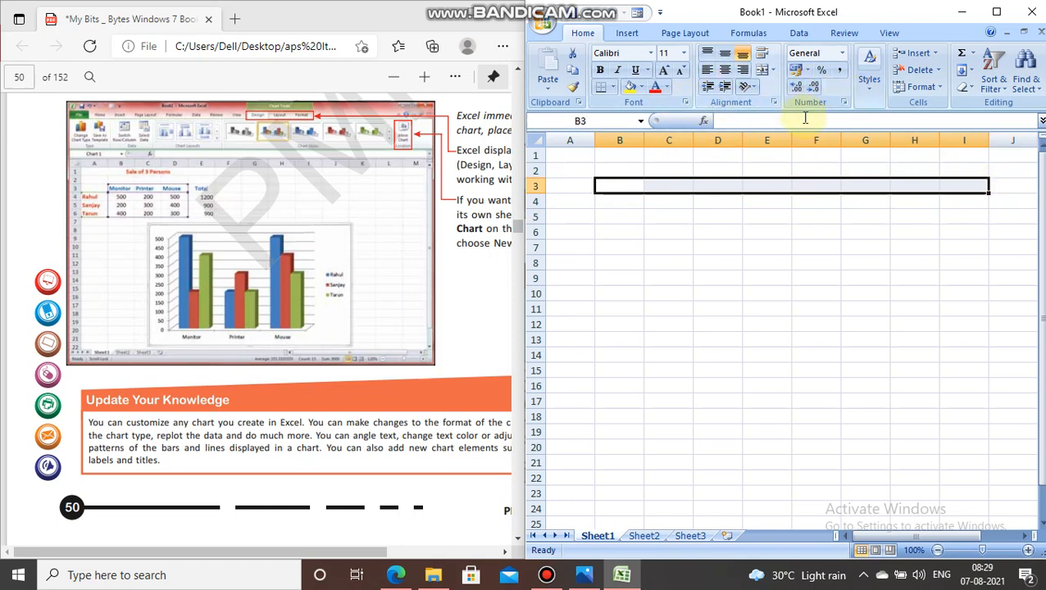
drag(943, 534, 915, 536)
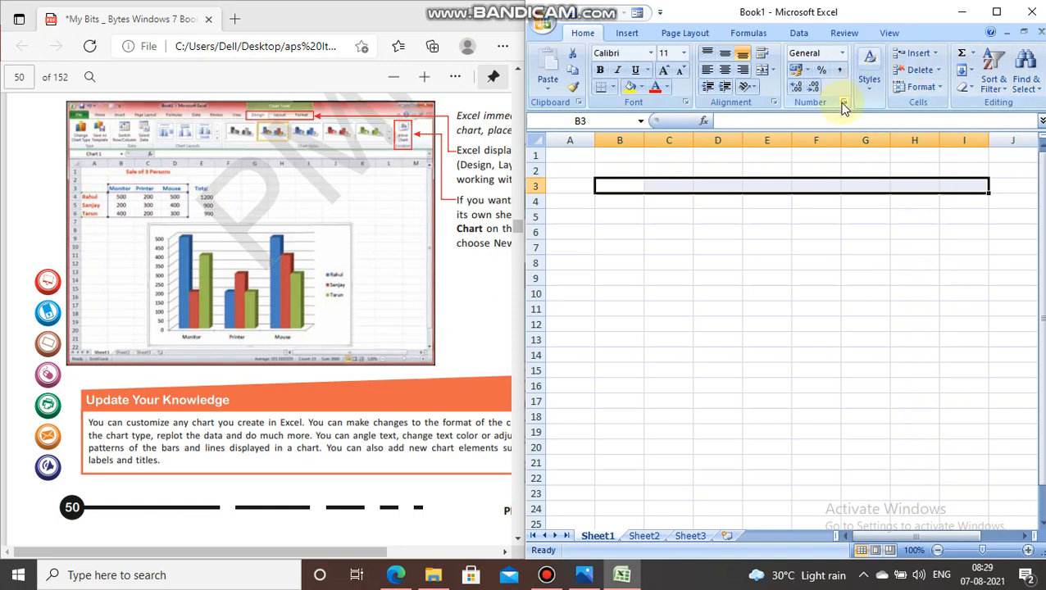
click(762, 78)
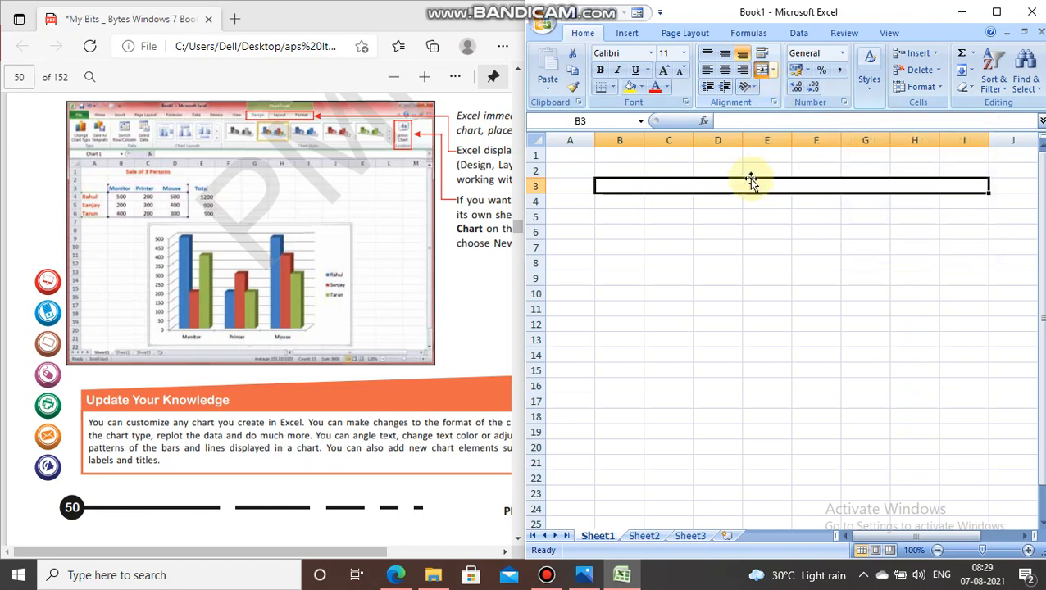
text(Sales of)
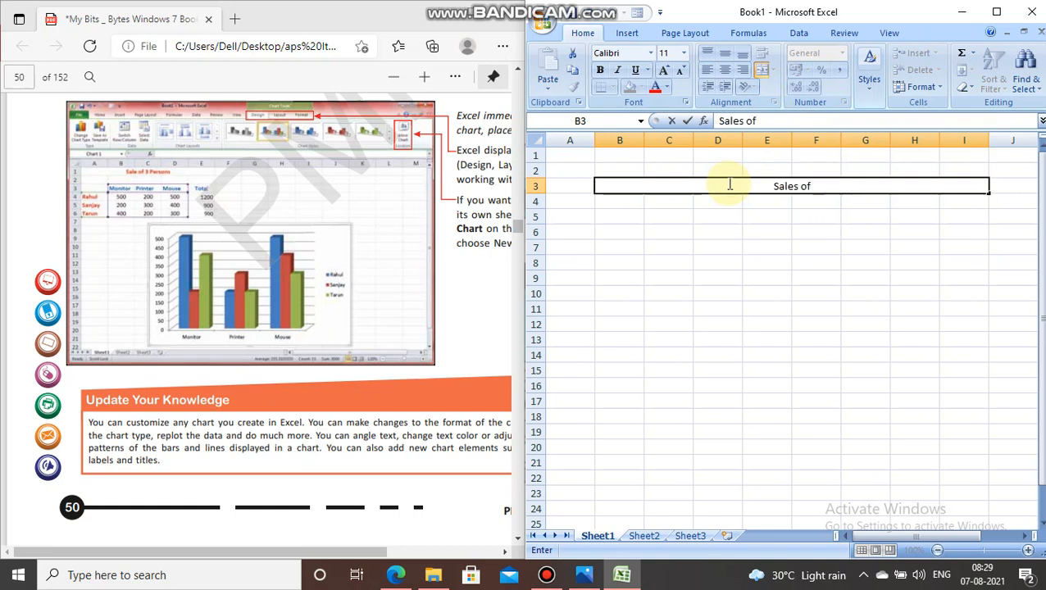
text( 4 persons)
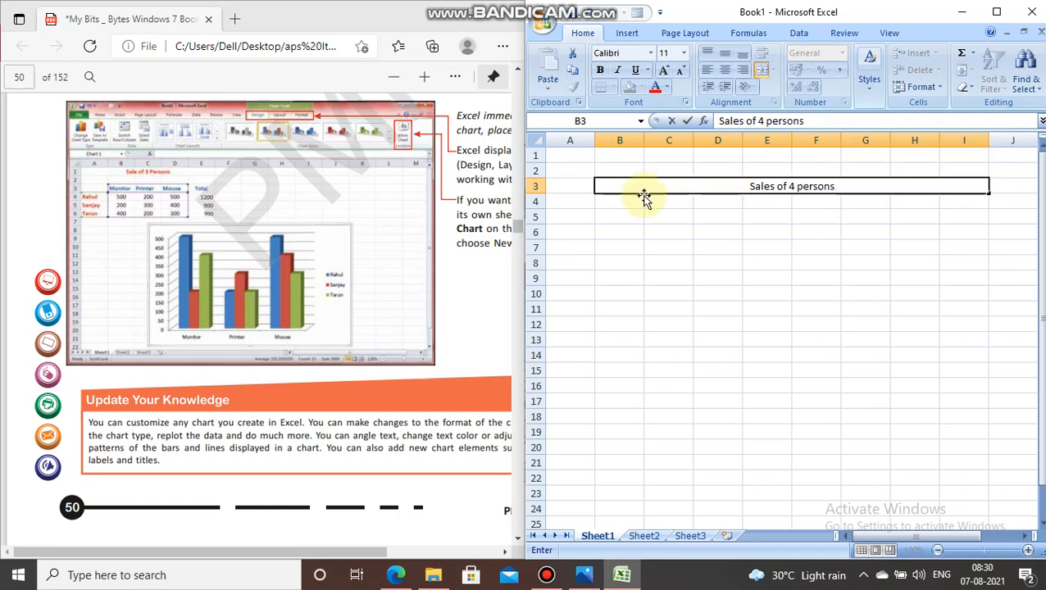
Enter the first names of the four salespersons in cells B5 to B8, one per row
click(614, 215)
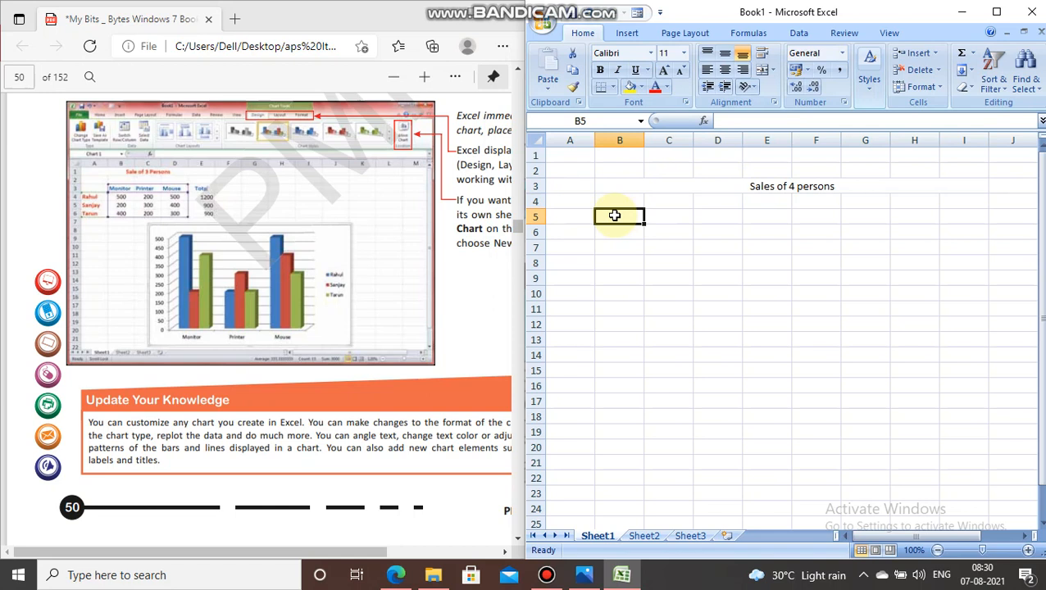
text(Rahul)
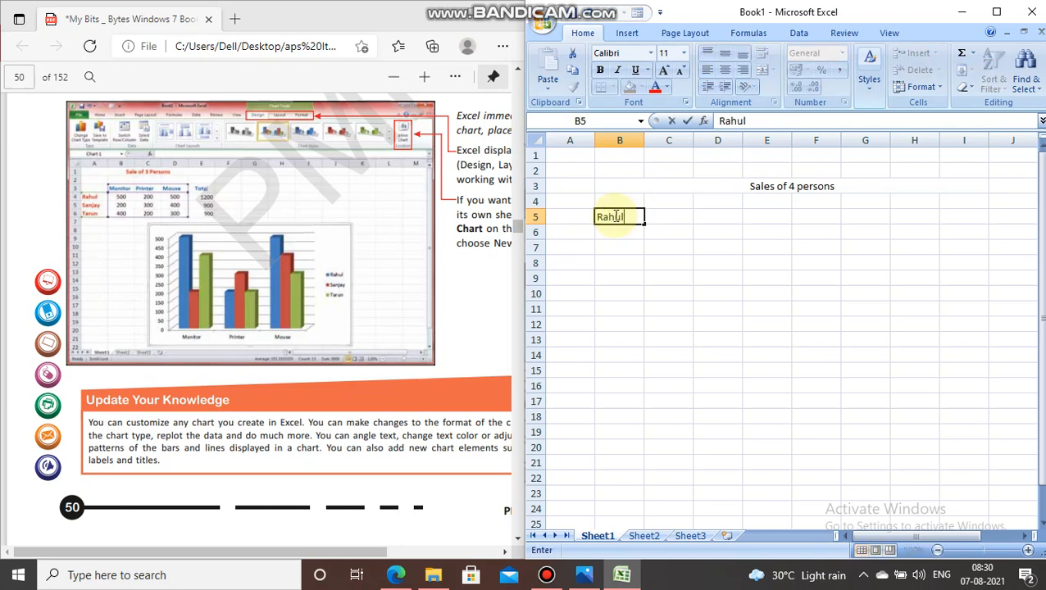
key(Return)
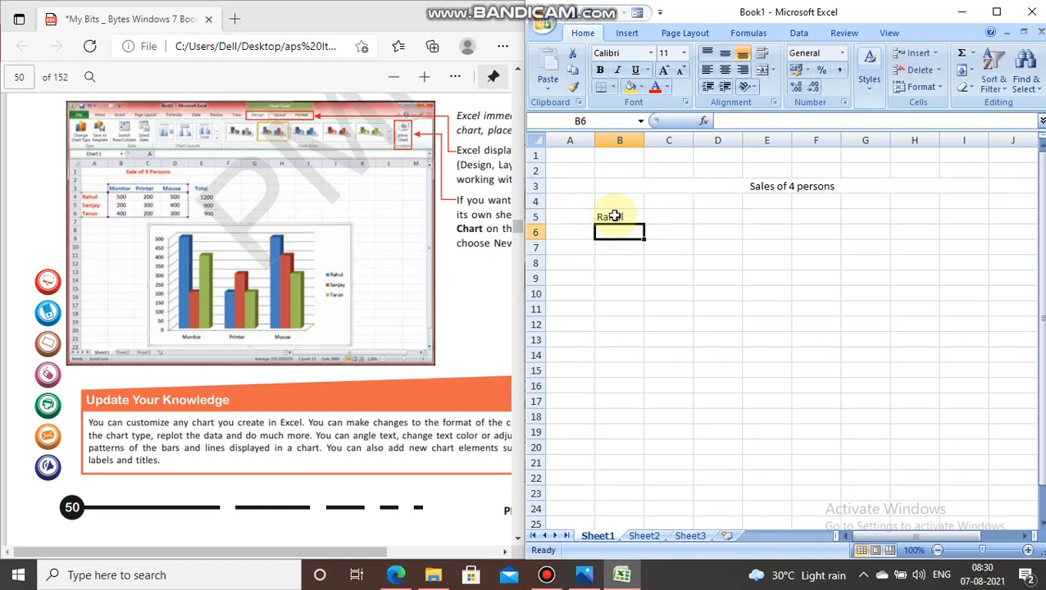
text(vivek)
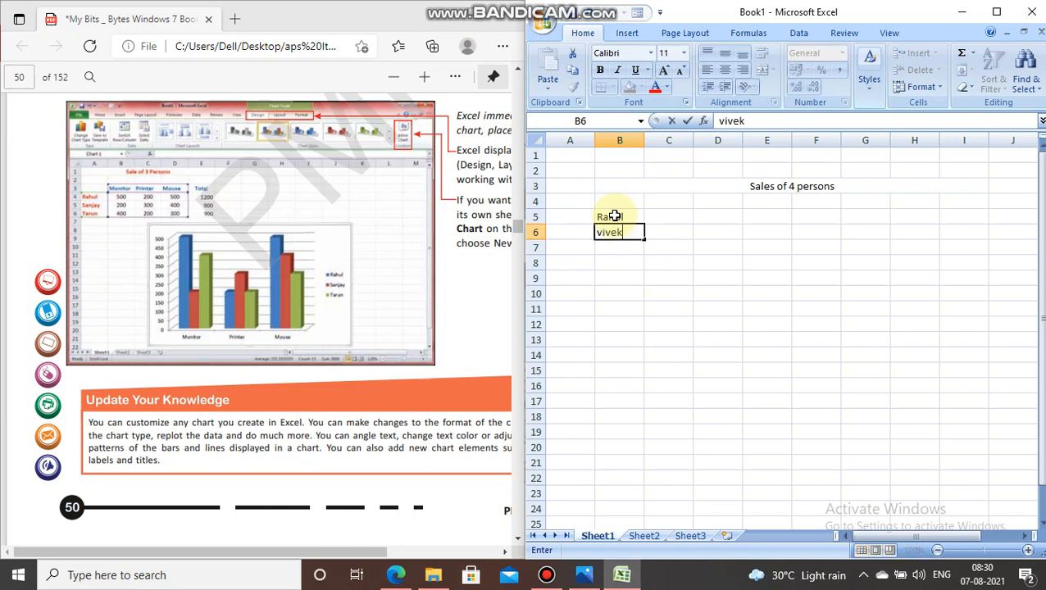
key(Return)
text(l)
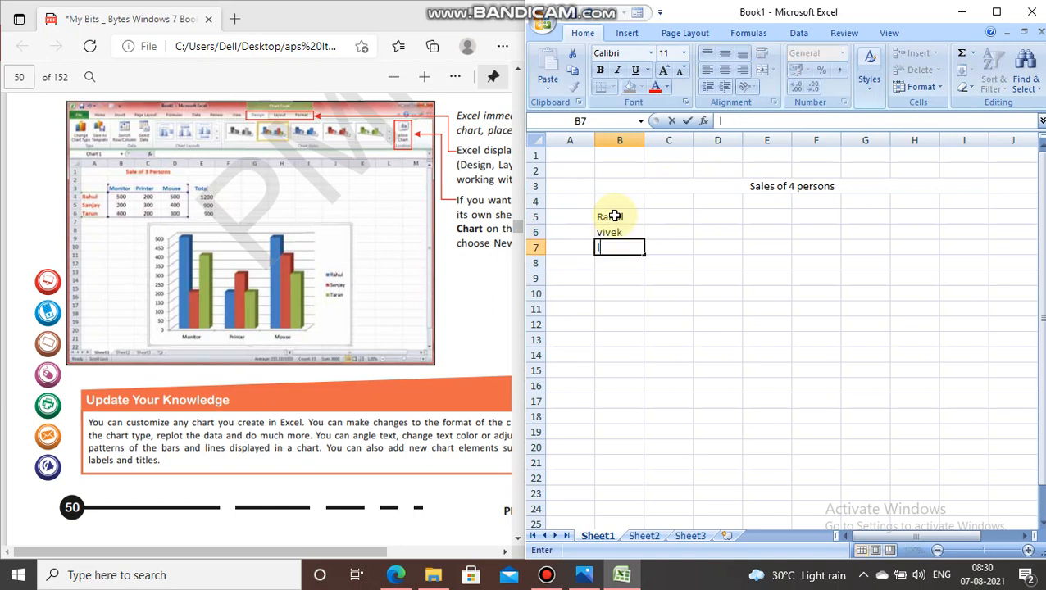
text(ucky)
key(Return)
text(a)
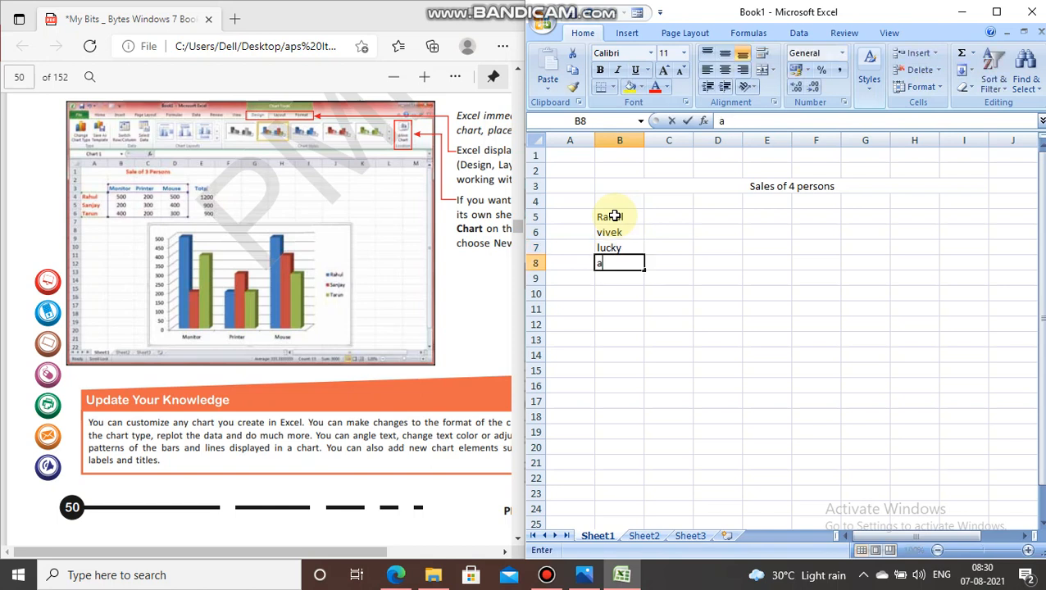
text(nuj)
key(Tab)
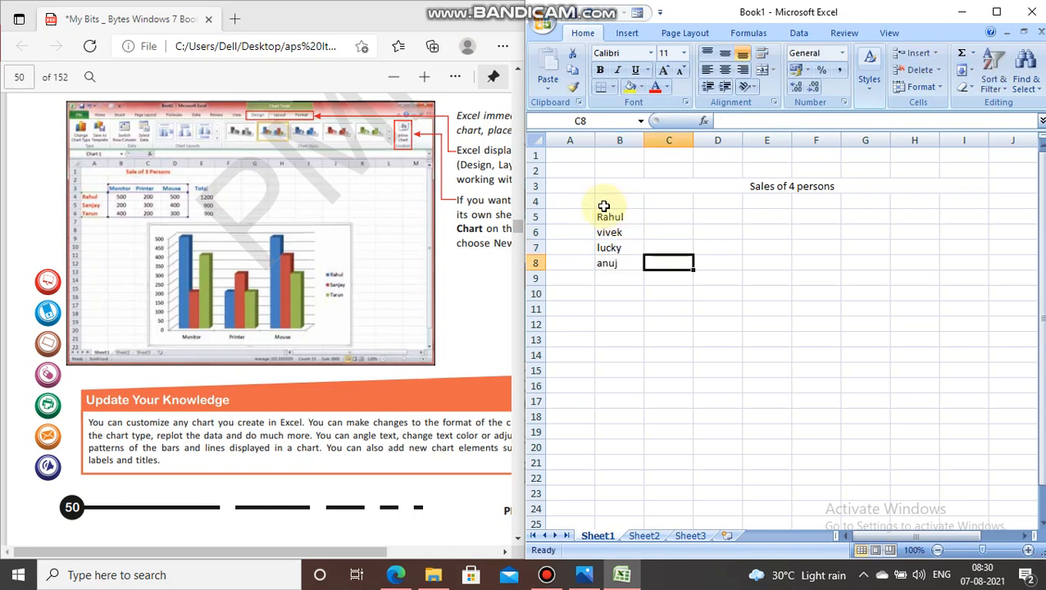
Fill C5 to C8 with the sales values 400, 200, 600 and 400, and head the column "monitor" in C4
text(400)
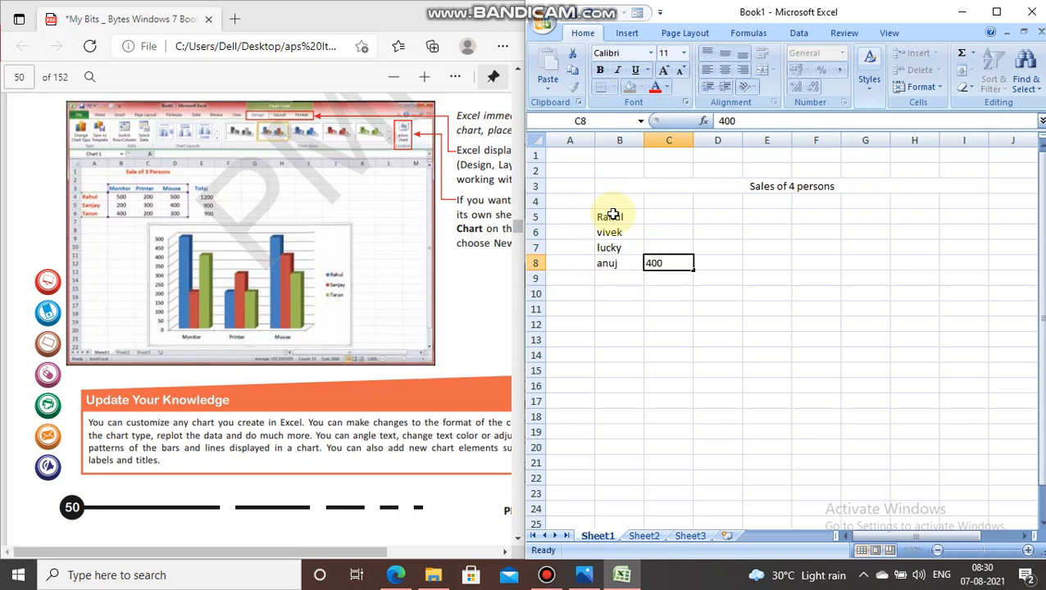
key(Up)
text(600)
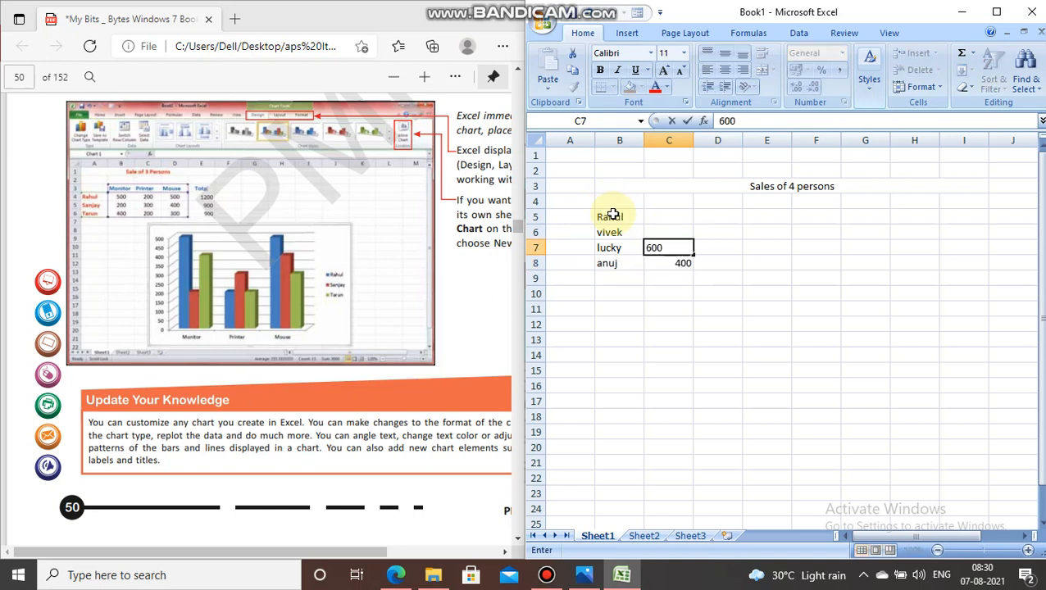
key(Up)
text(200)
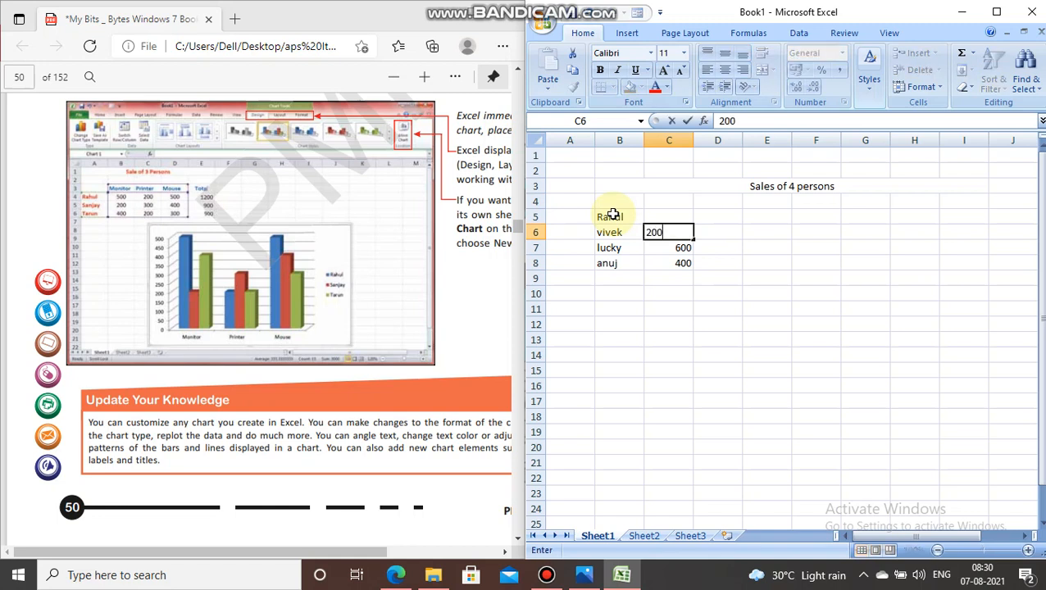
key(Up)
text(400)
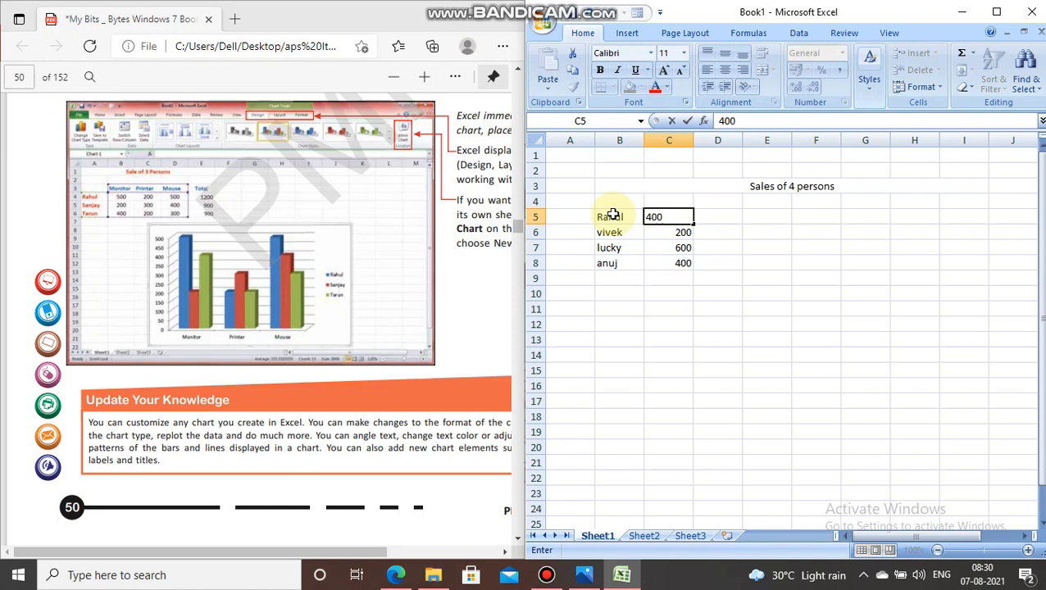
key(Up)
text(monitor)
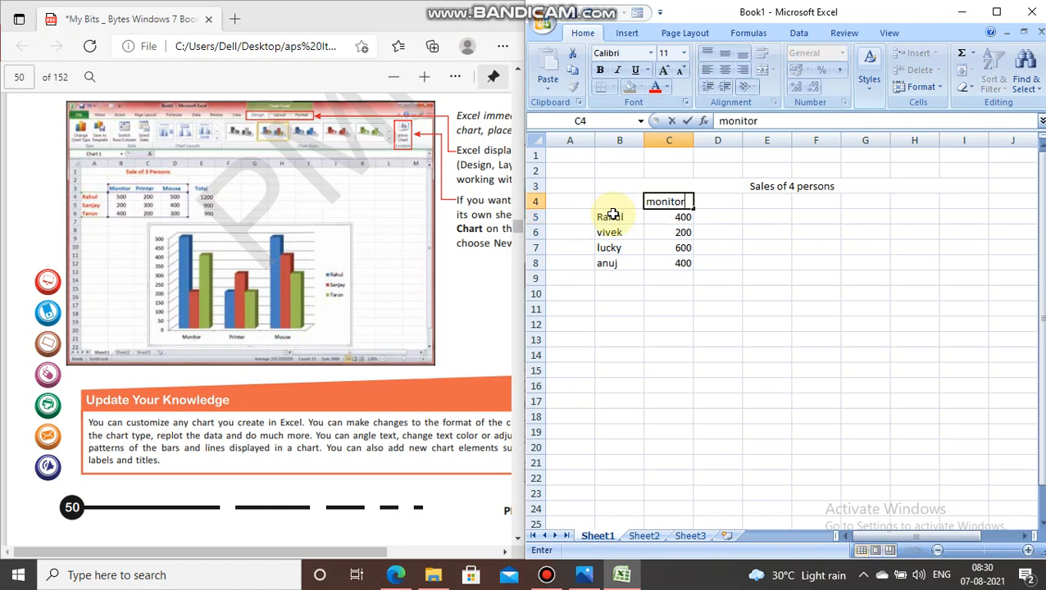
Head column D "mouse" in D4 and fill D5 to D8 with the sales values 300, 400, 200 and 600
key(Right)
text(mouse)
key(Return)
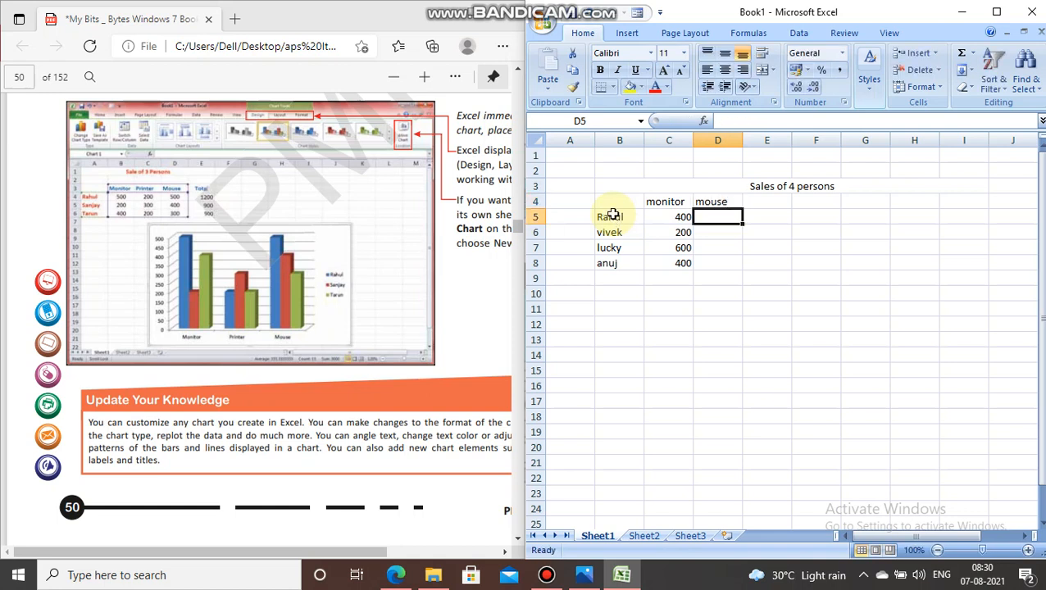
text(300)
key(Return)
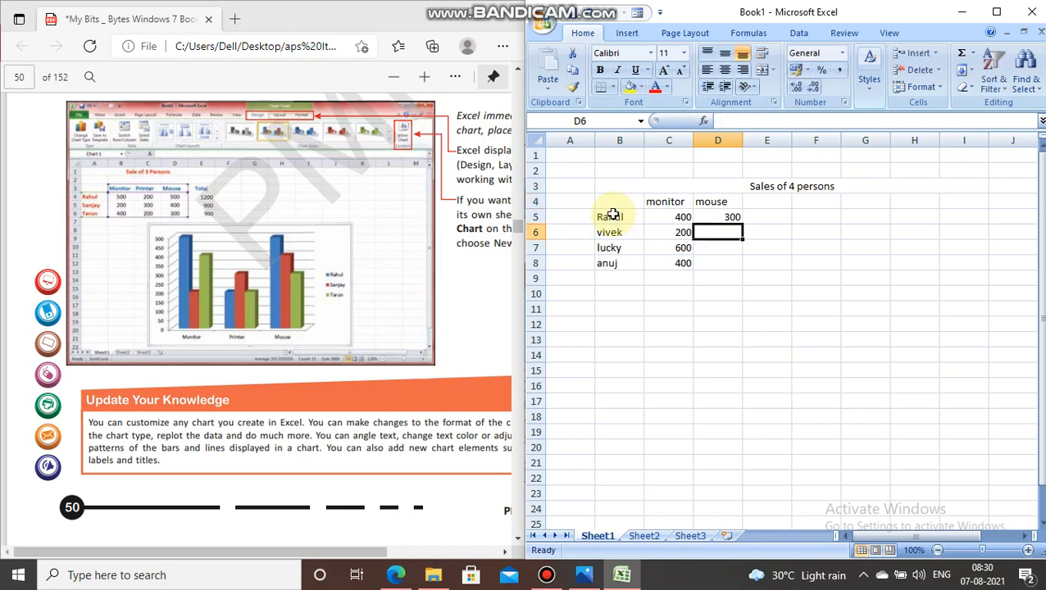
text(400)
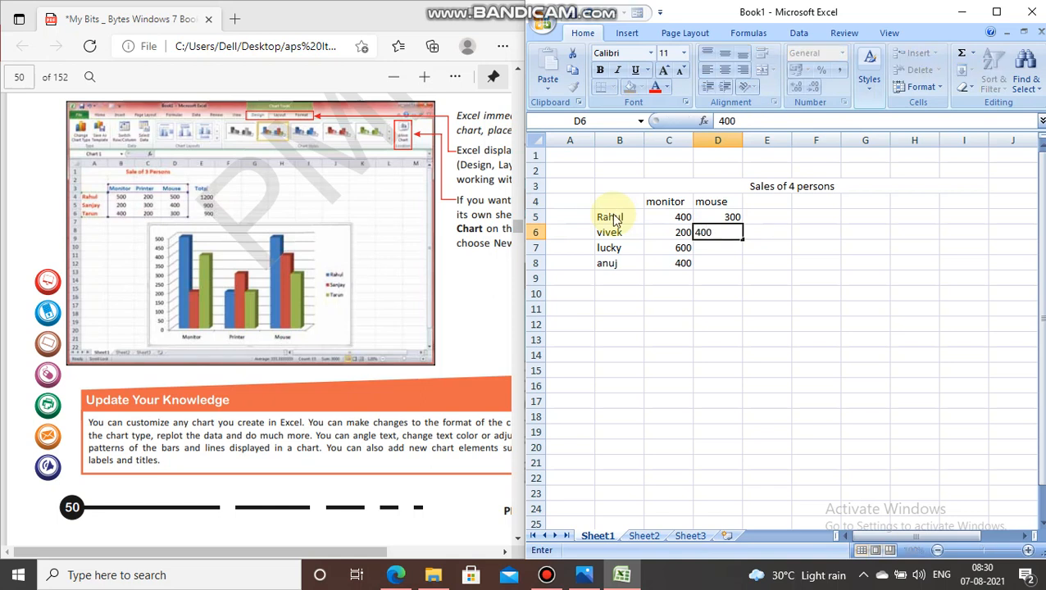
key(Return)
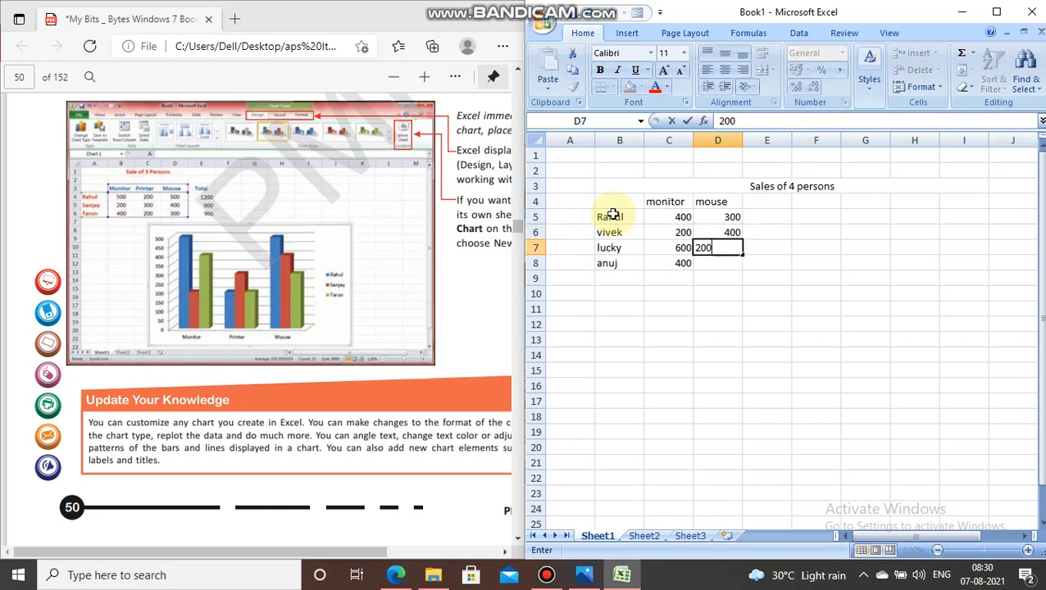
key(Return)
text(600)
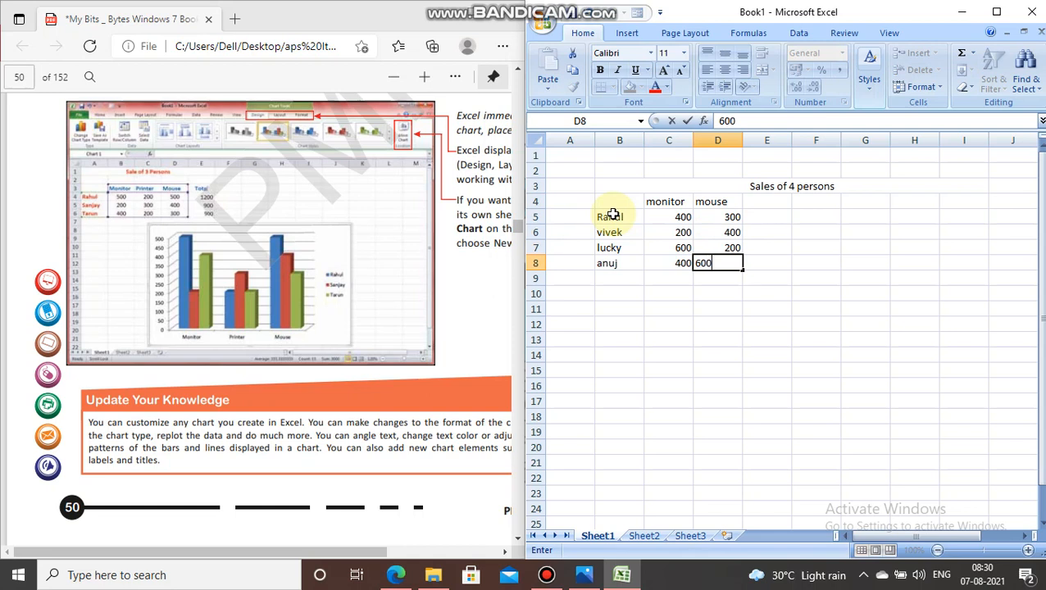
key(Return)
Fill E5 to E8 with the sales values 700, 800, 500 and 500, and head the column "printer" in E4
key(Right)
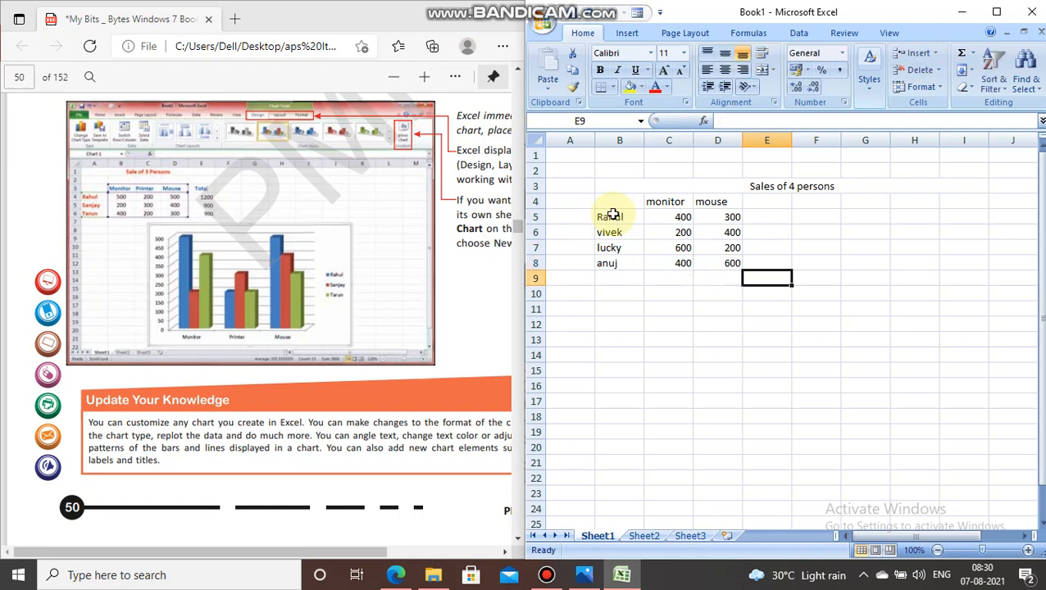
key(Up)
text(50)
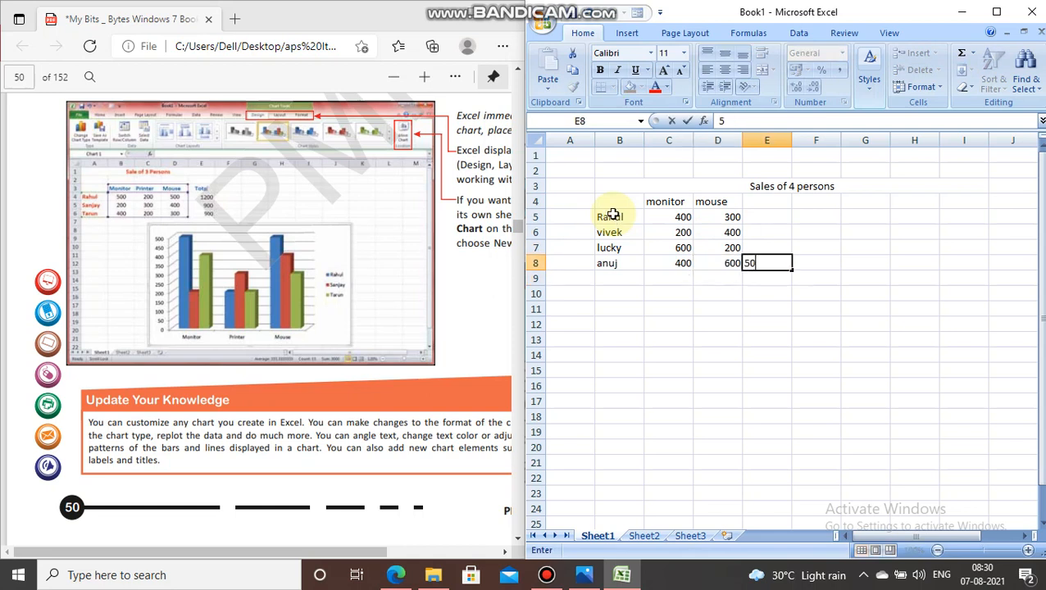
key(Up)
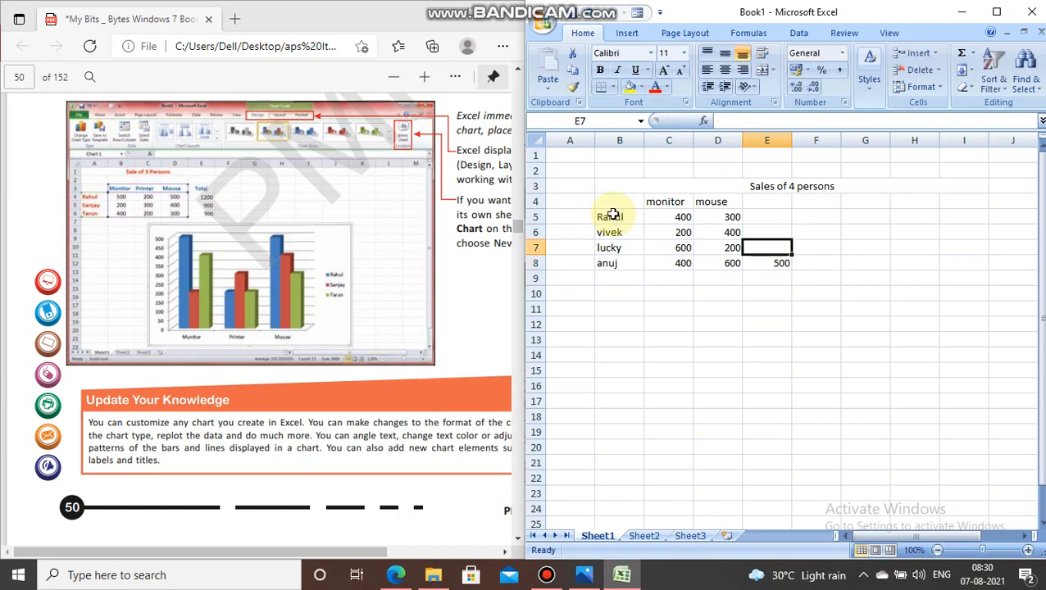
text(500)
key(Up)
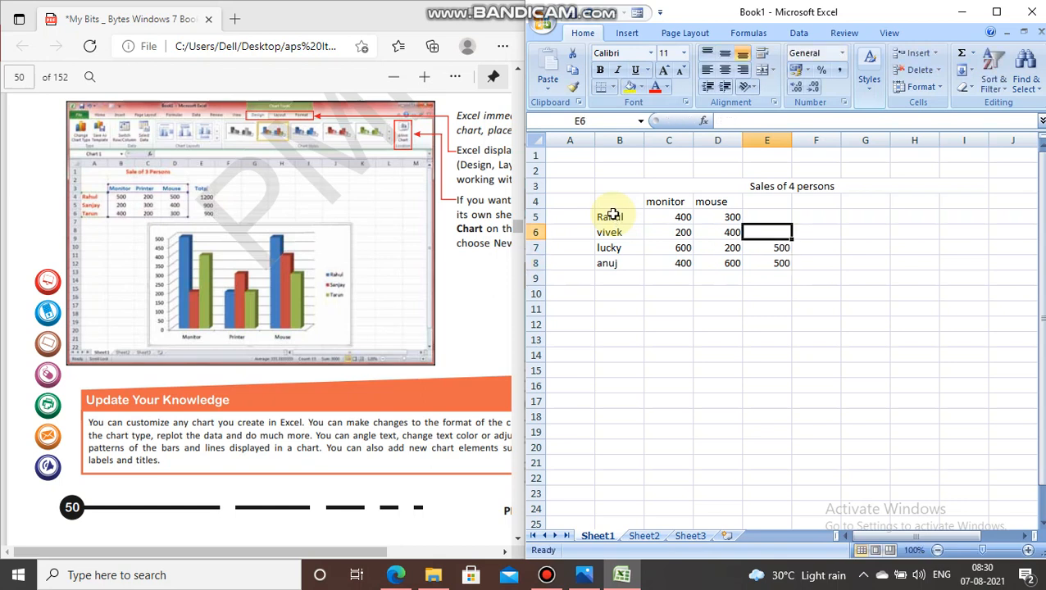
text(800)
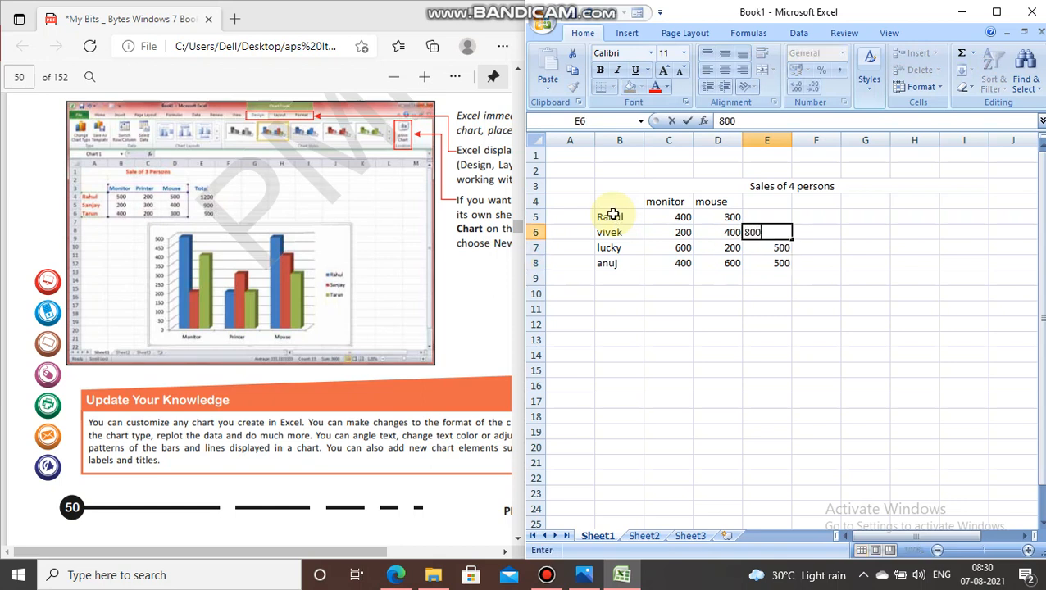
key(Up)
text(70)
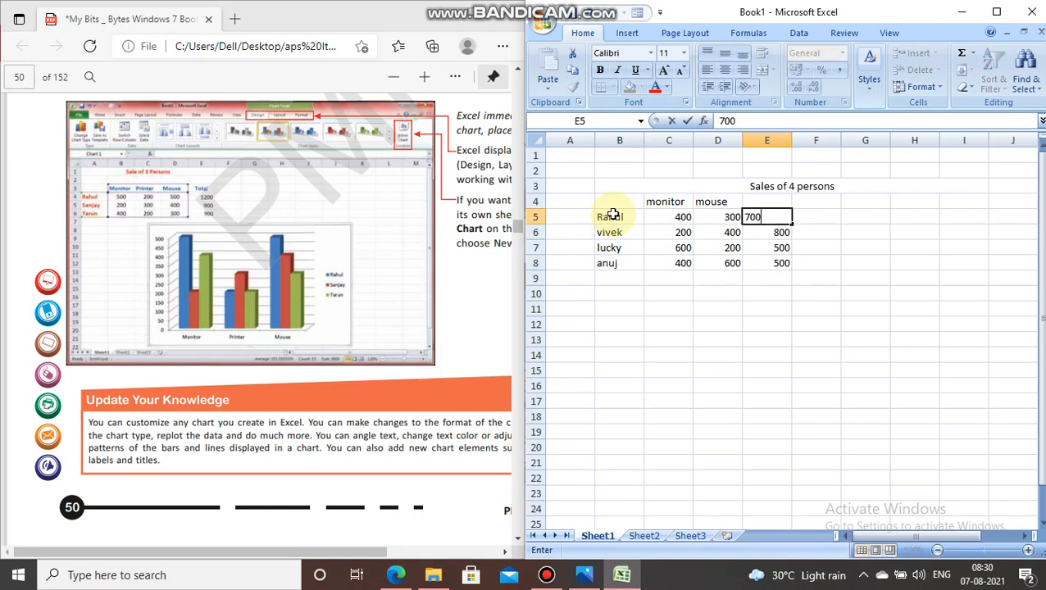
key(Up)
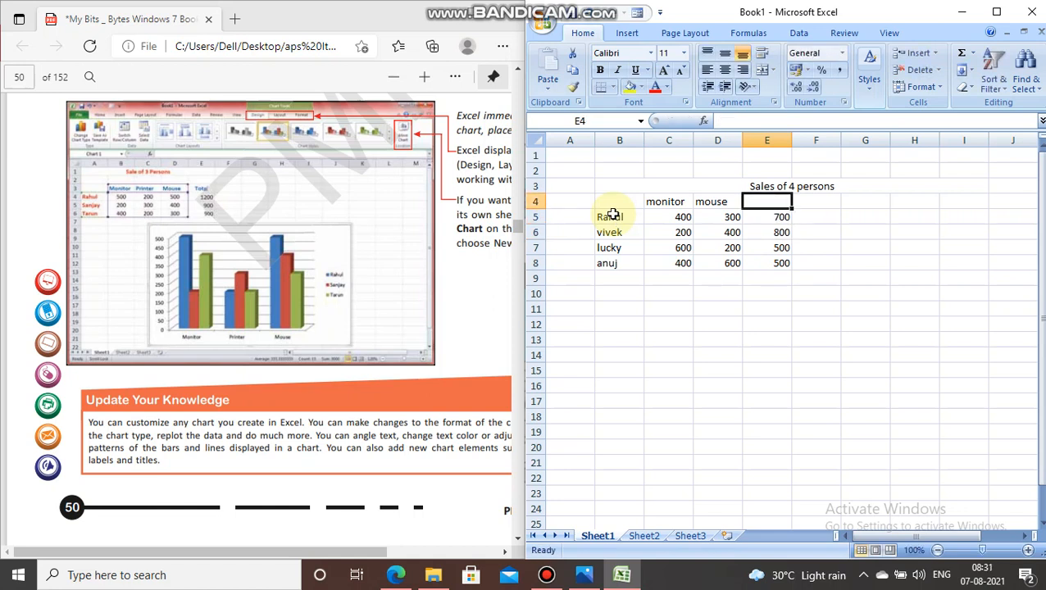
text(printer)
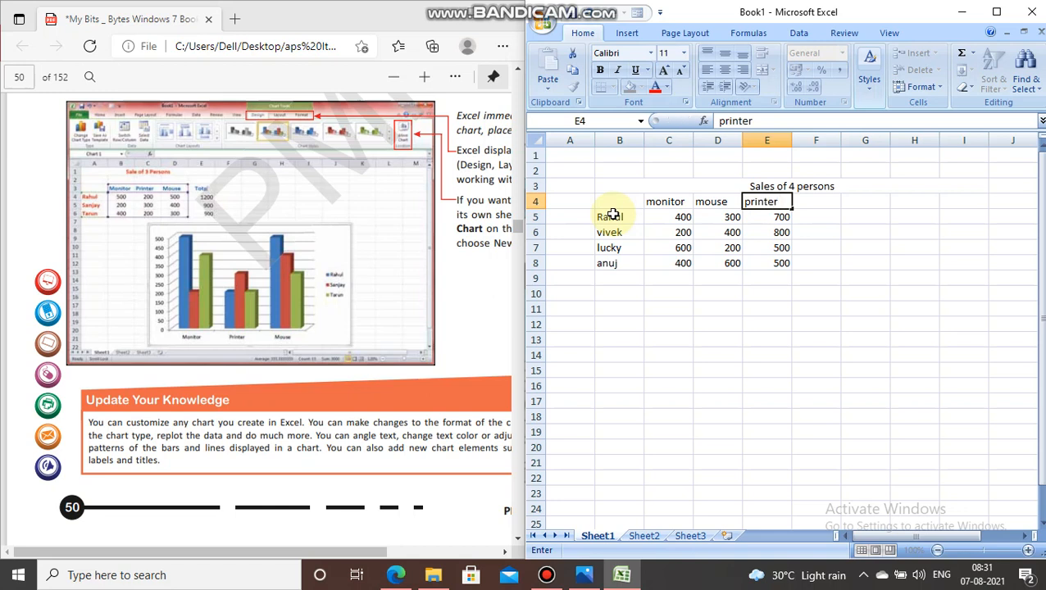
Head column F "total" in F4, sum C5:E5 in F5 with the SUM function, and fill the formula down to F8
key(Right)
text(to)
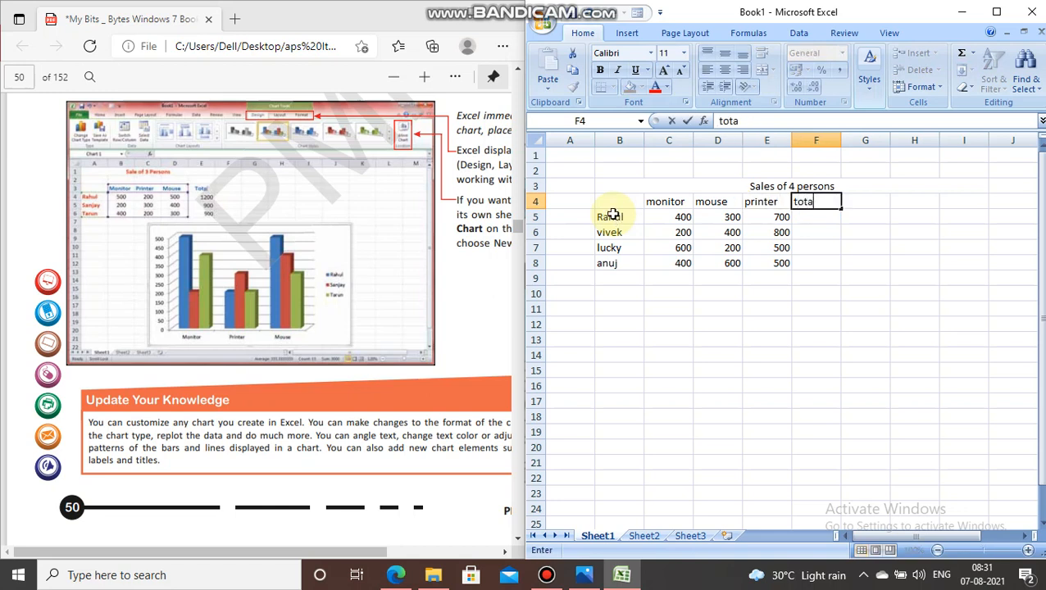
key(Return)
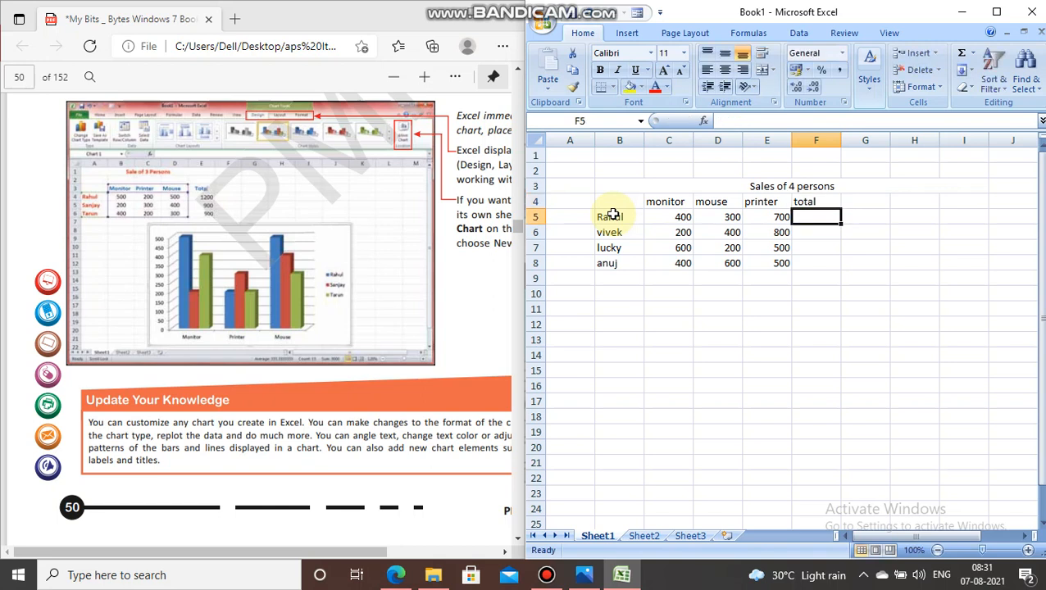
text(=sum)
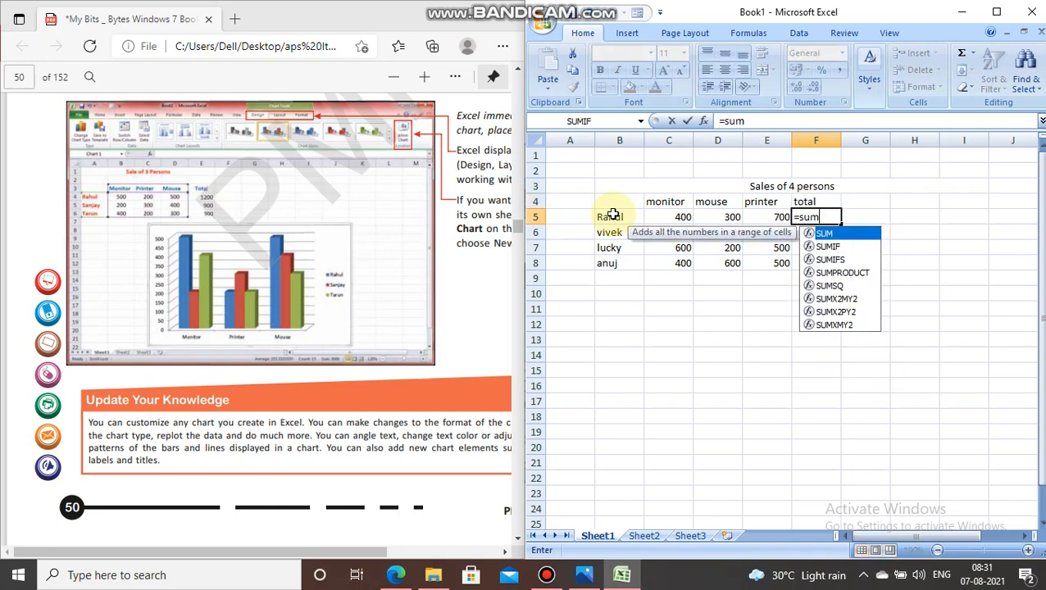
text(()
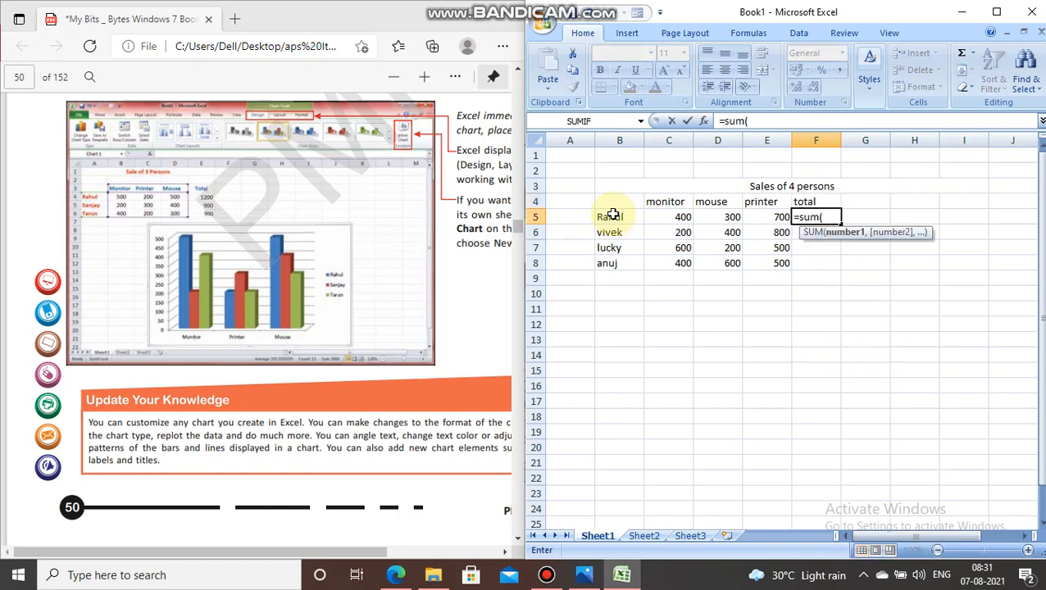
click(671, 218)
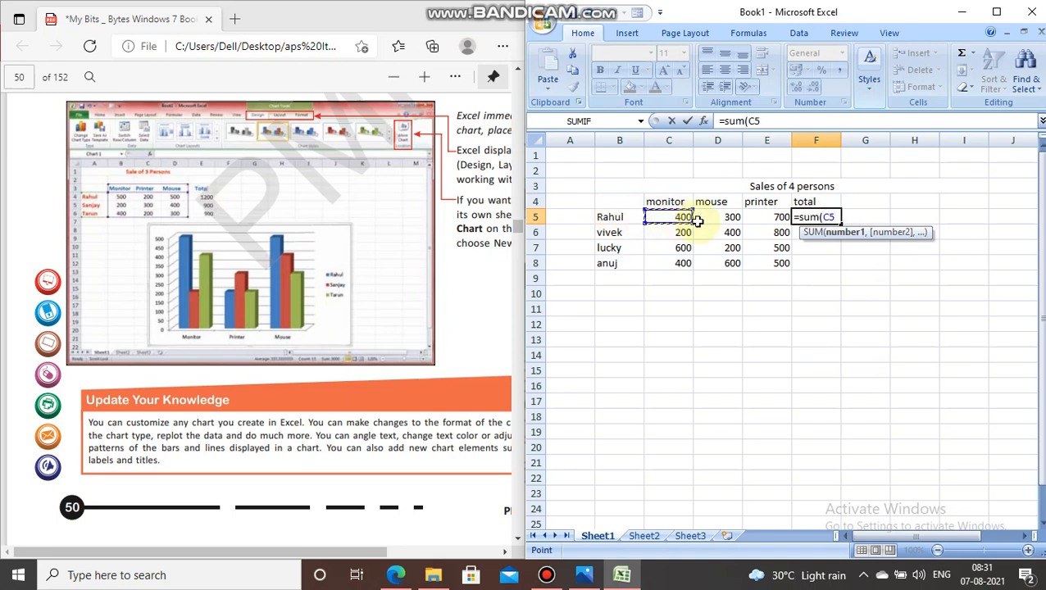
key(F8)
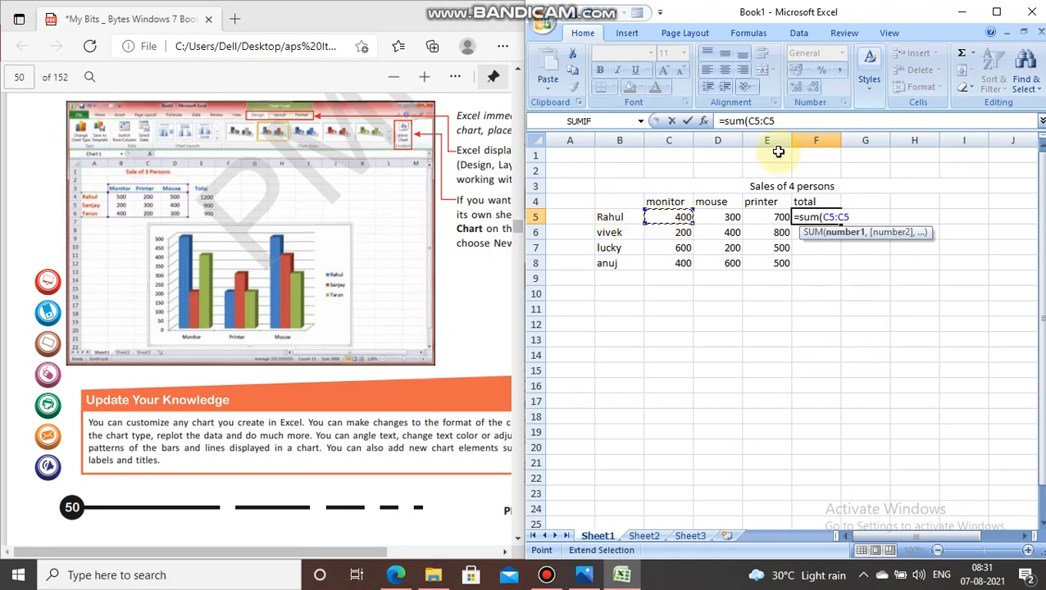
click(784, 218)
key(Return)
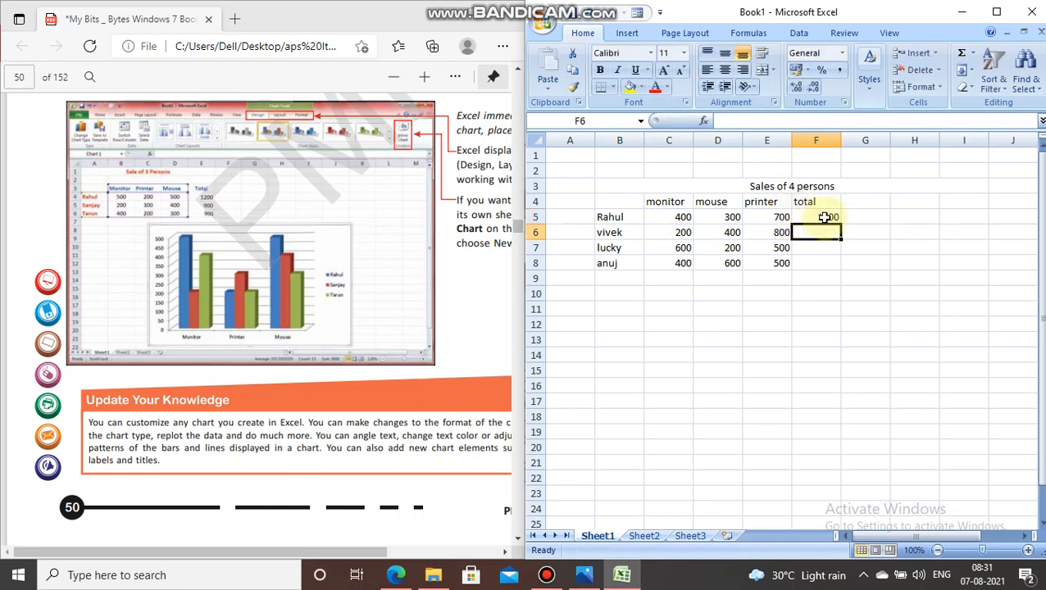
click(827, 220)
drag(842, 222, 837, 269)
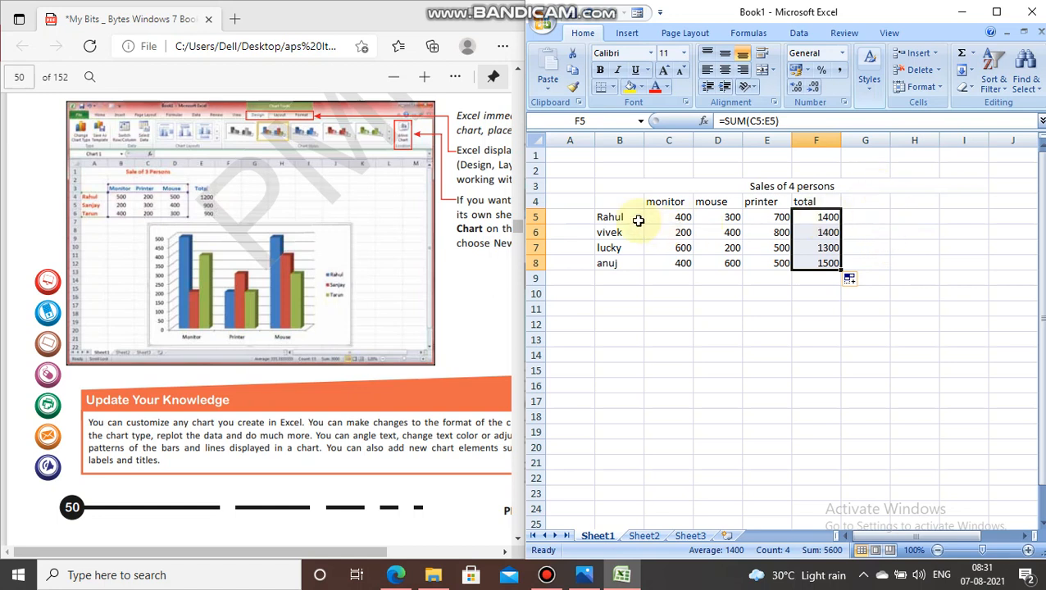
Apply All Borders to the headings in C4:F4, the salesperson names in B5:B8 and the values in C5:F8
drag(654, 202, 833, 204)
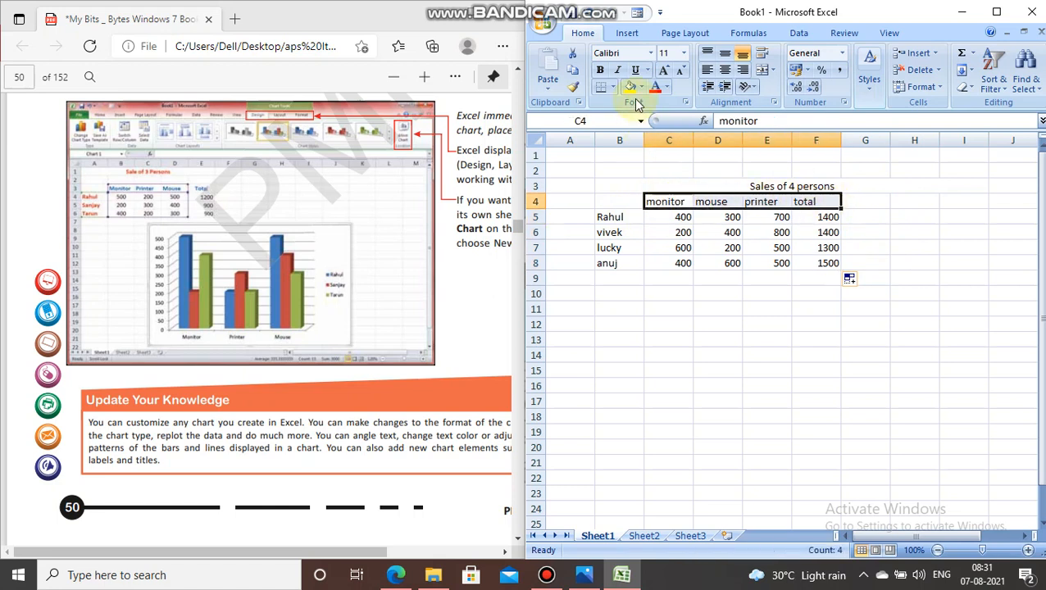
click(612, 87)
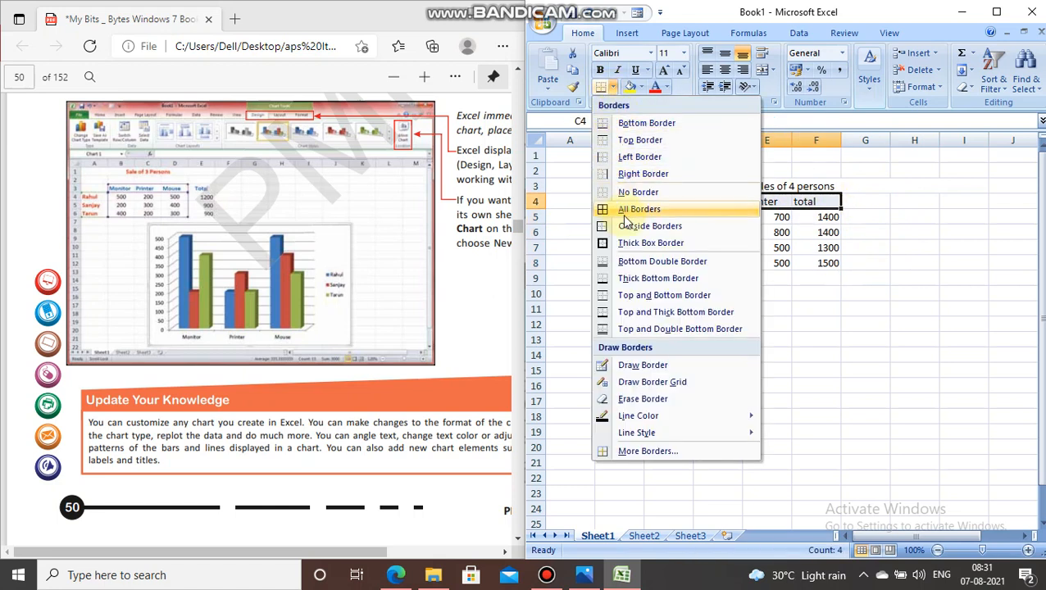
click(625, 209)
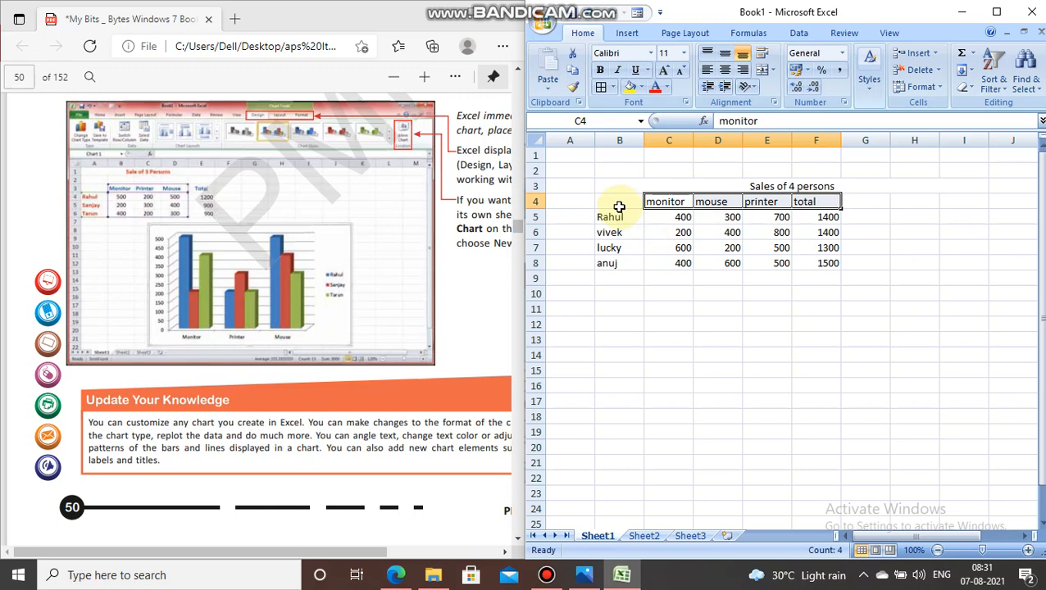
drag(612, 217, 623, 261)
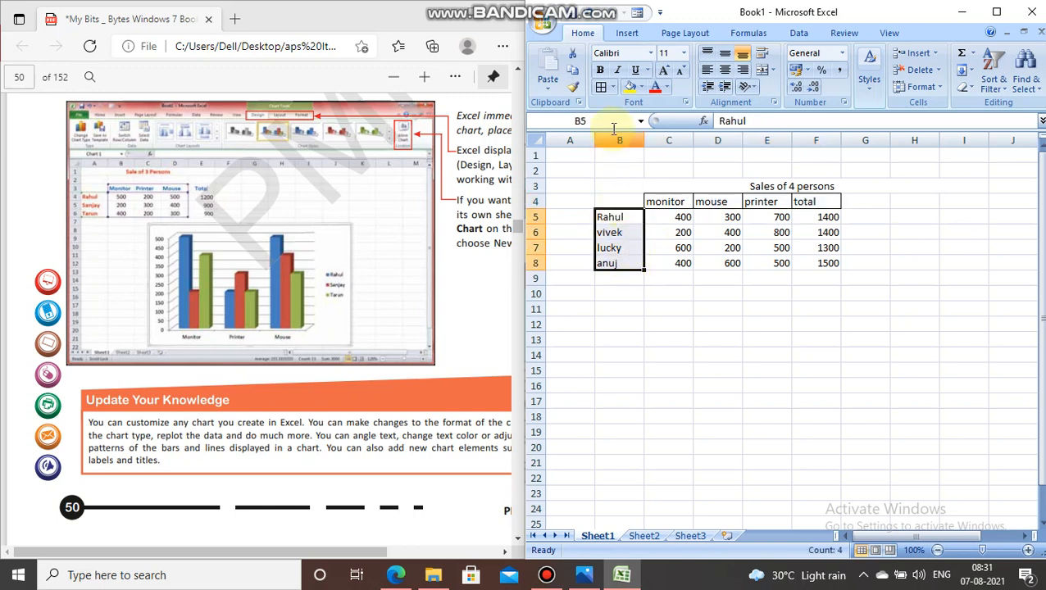
click(601, 87)
drag(683, 217, 824, 262)
click(600, 89)
Enter the heading "name" in B4 and give the cell borders on all sides
click(615, 200)
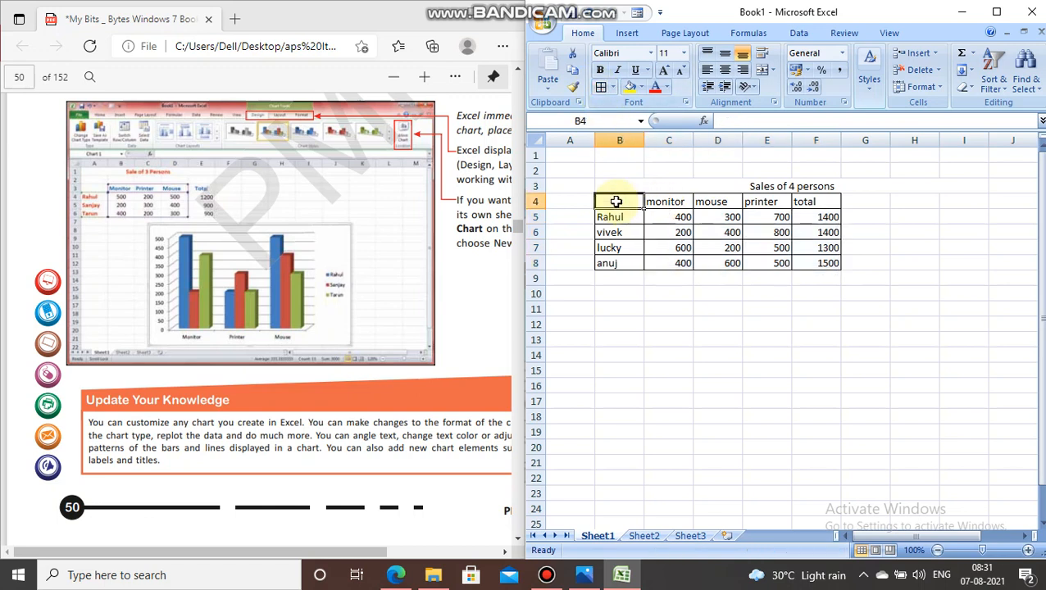
text(name)
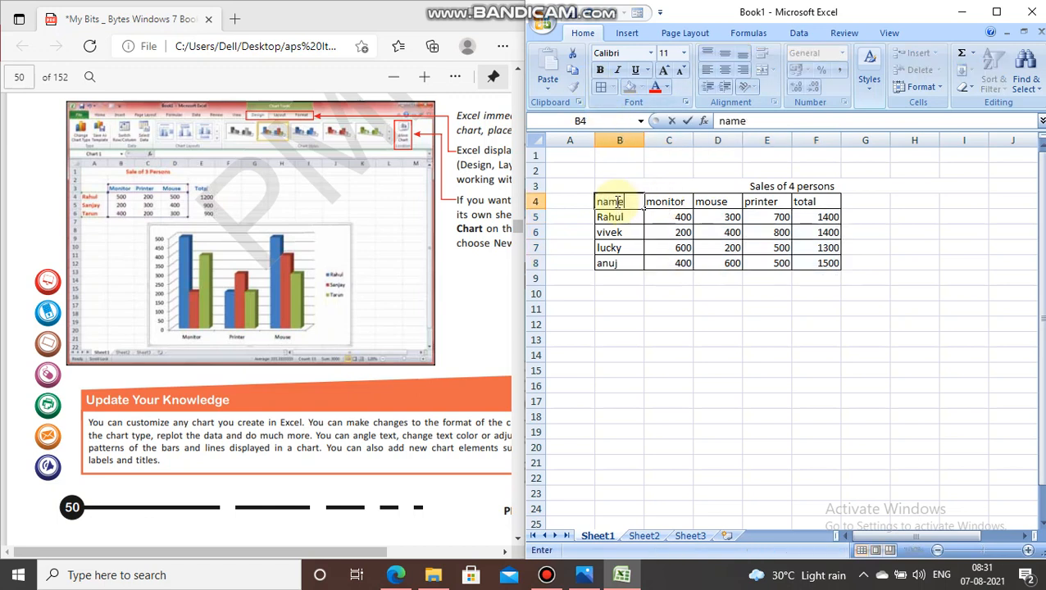
click(665, 279)
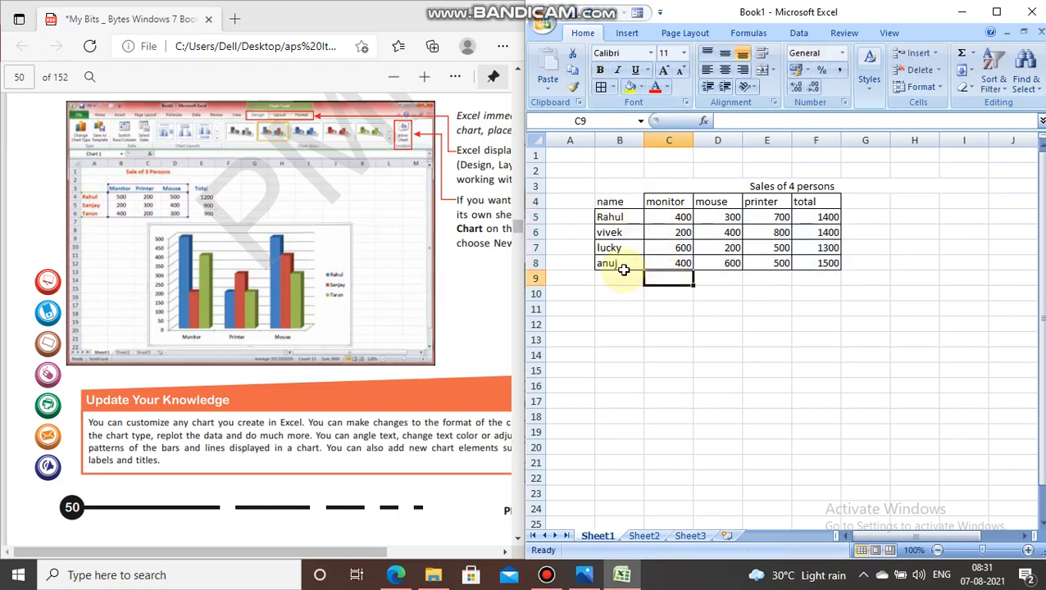
click(624, 201)
click(600, 88)
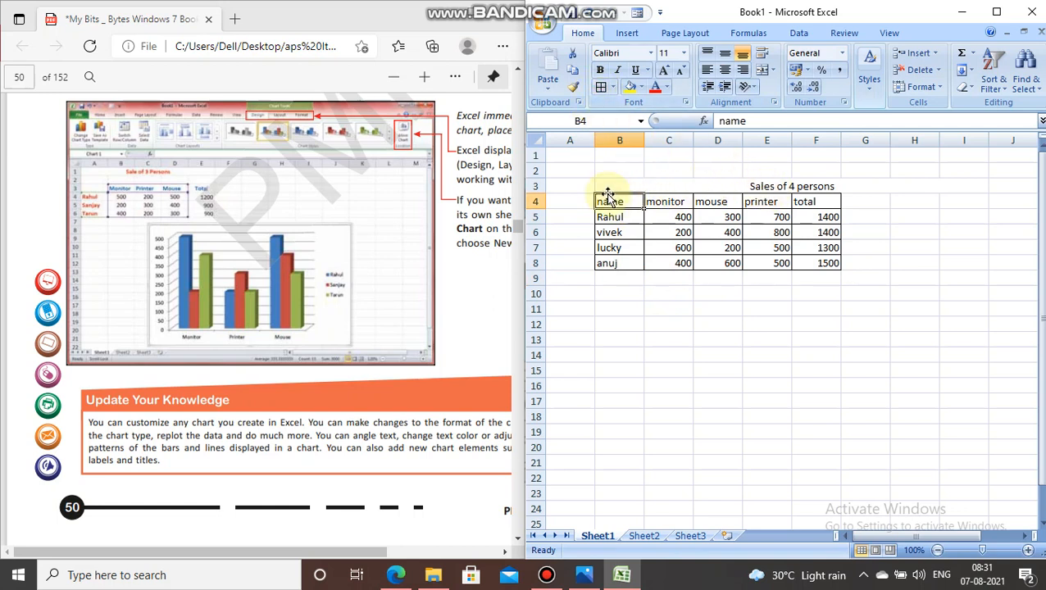
Unmerge the title row and merge and center the title across B3:F3 to match the table's width
drag(604, 185, 746, 187)
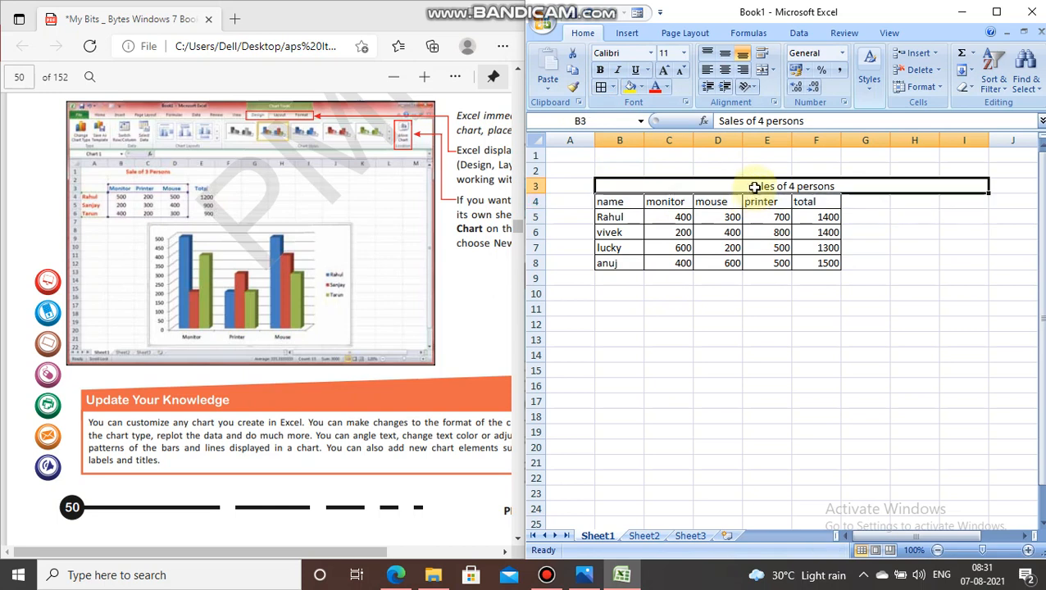
click(769, 72)
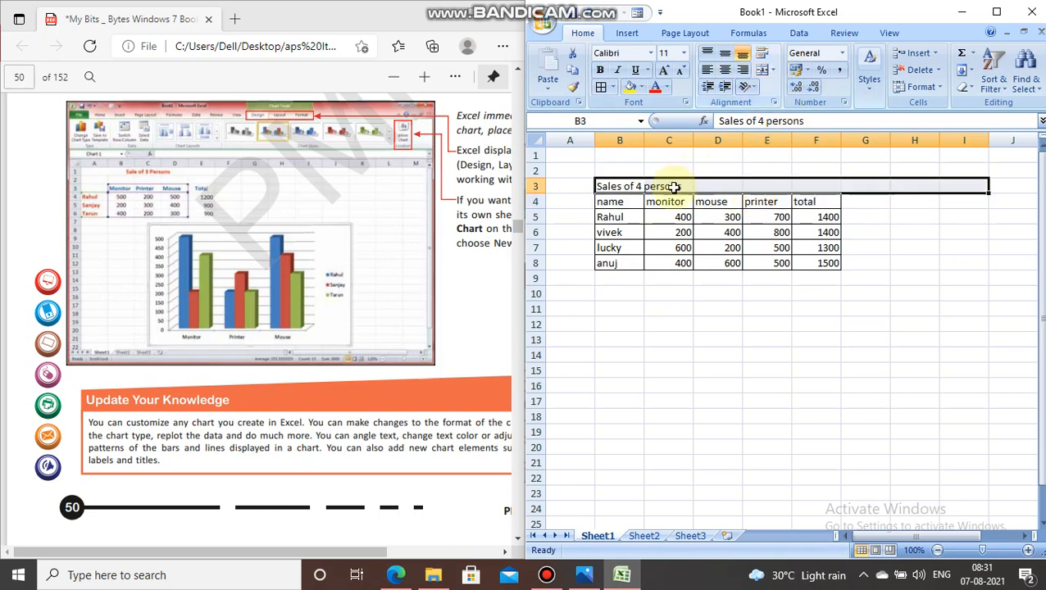
click(607, 185)
drag(662, 186, 812, 182)
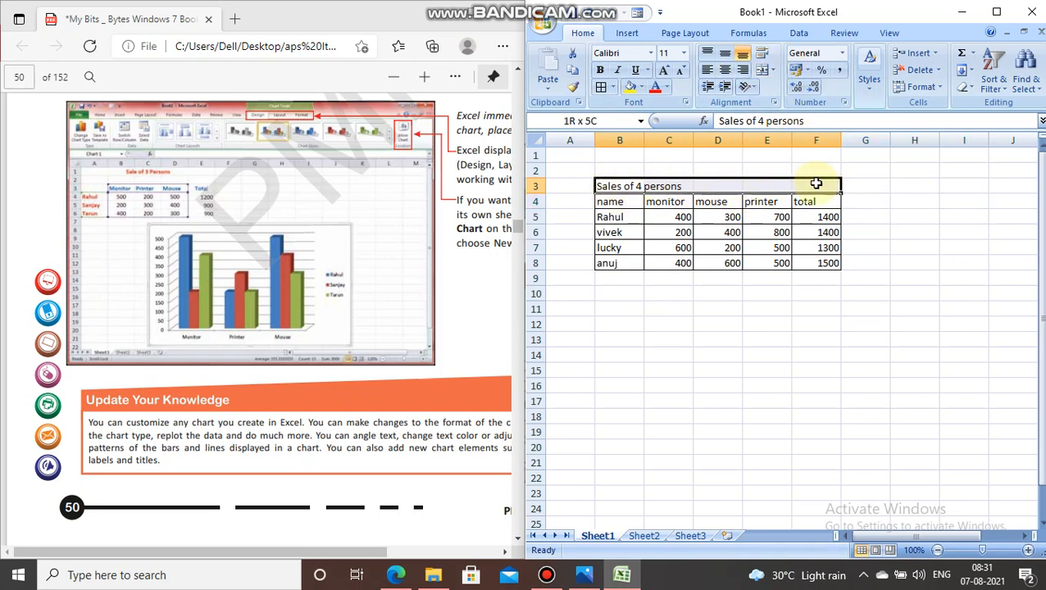
click(765, 70)
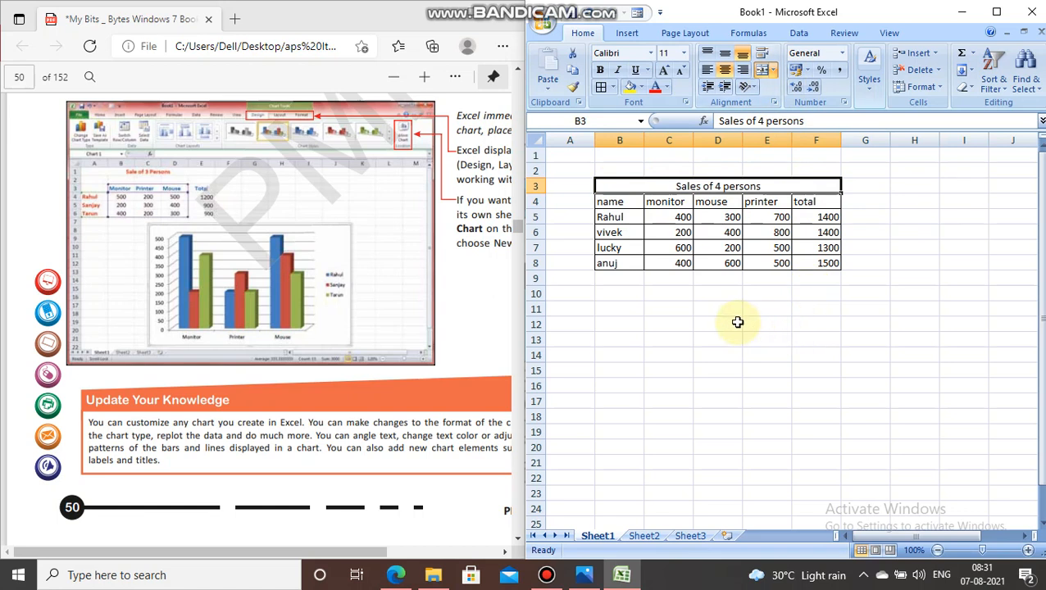
Check which table range the textbook selects for its chart and clear the heading from cell B4
drag(652, 202, 758, 260)
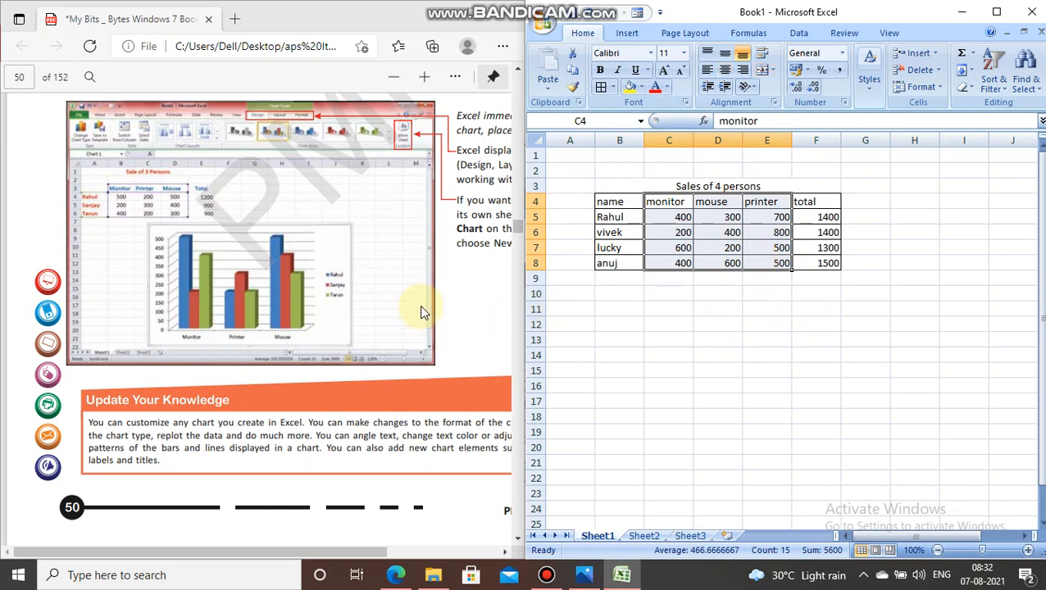
scroll(416, 305, up, 3)
scroll(421, 309, up, 5)
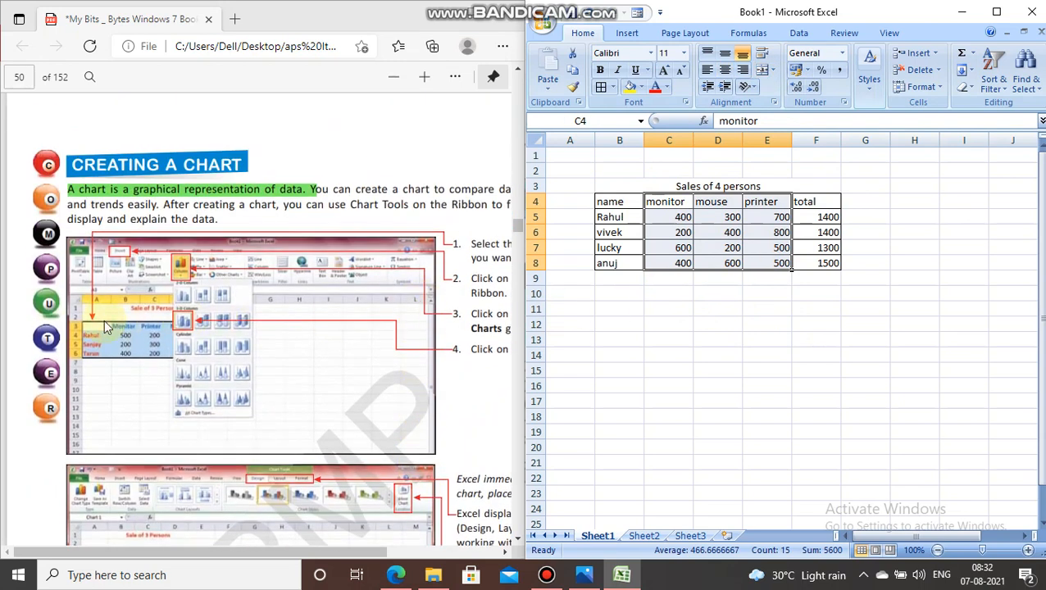
drag(607, 217, 810, 260)
click(612, 201)
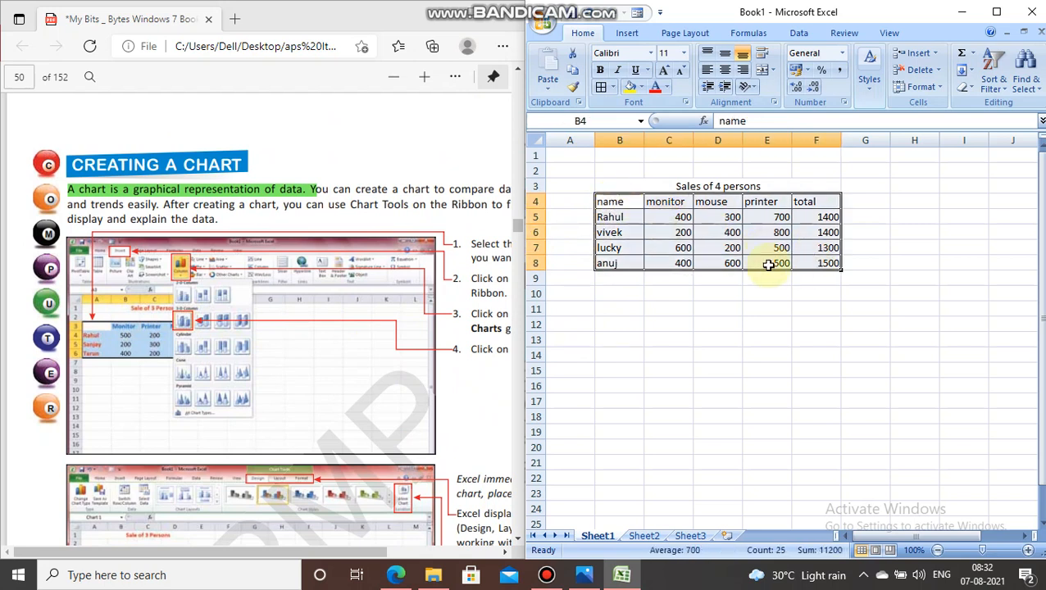
double_click(626, 202)
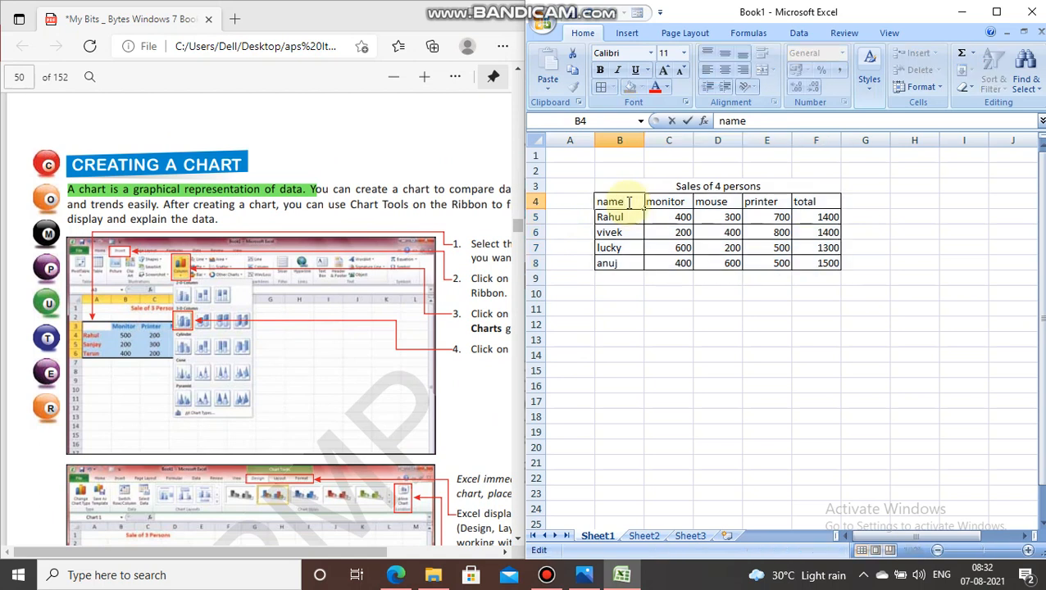
click(652, 307)
Insert a 3-D Cylinder column chart from the table range B4:F8 and place it just below the table
drag(626, 201, 835, 263)
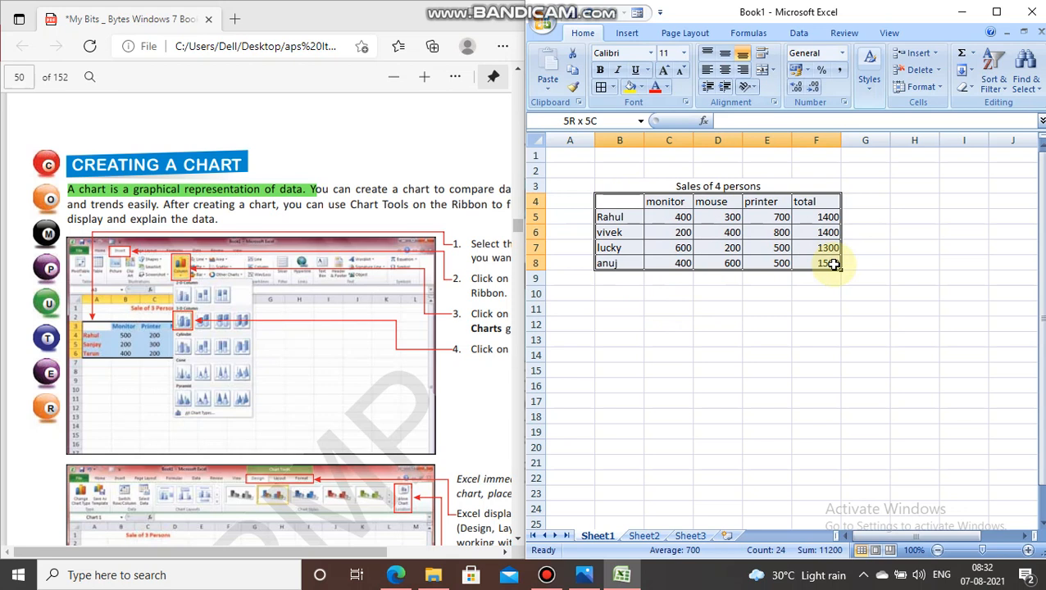
click(627, 34)
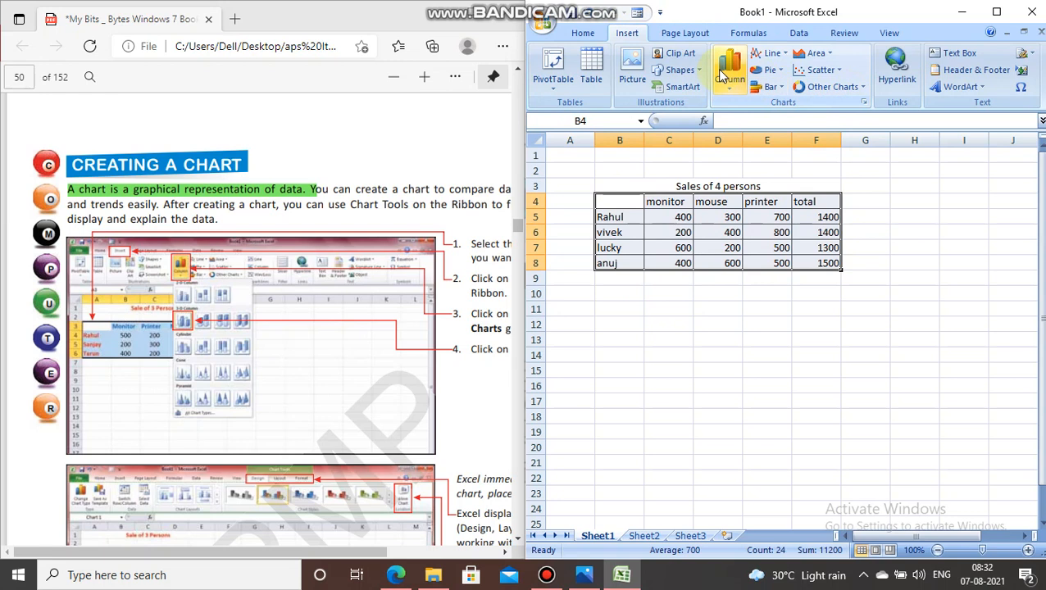
click(725, 72)
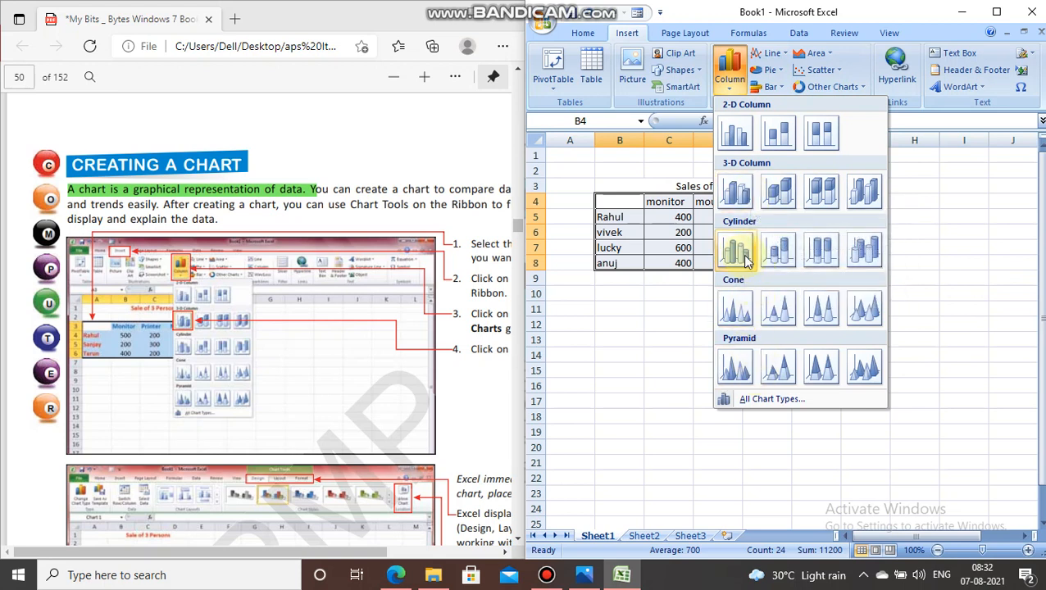
click(864, 250)
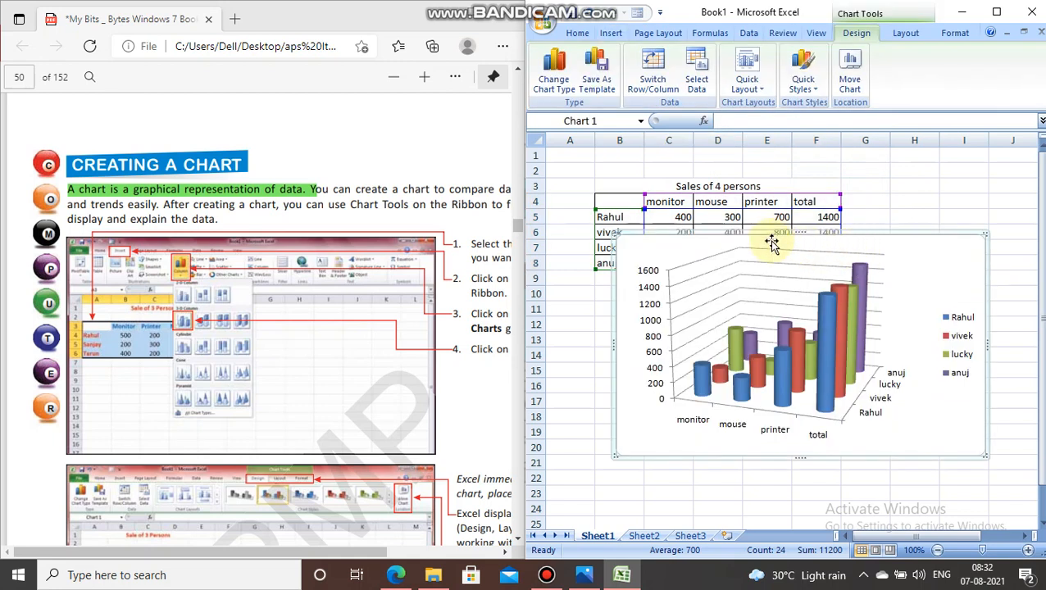
drag(775, 261, 768, 288)
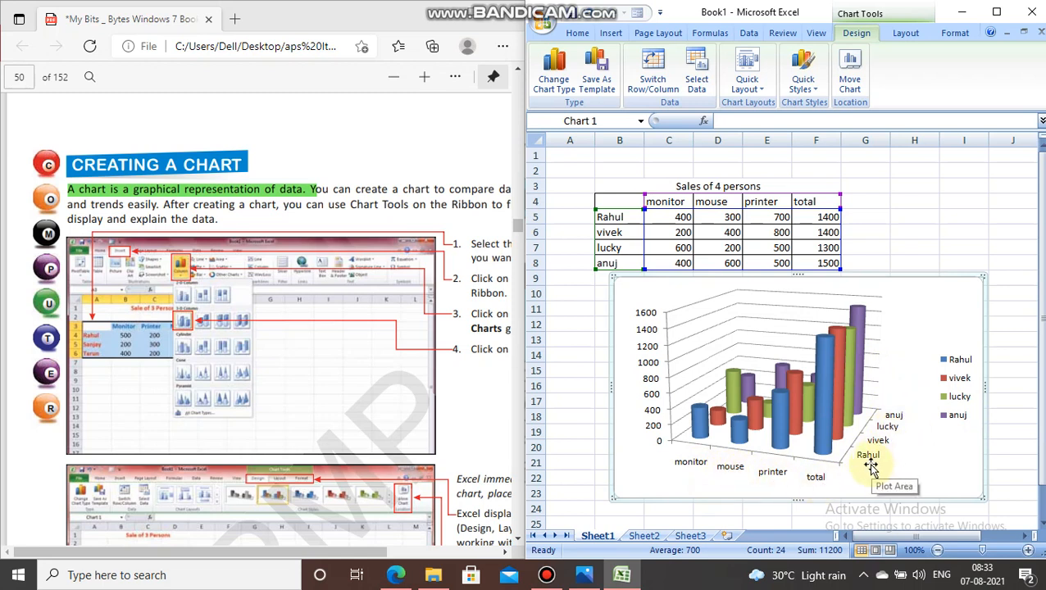
Change the chart type to the 3-D Cone column chart
click(562, 85)
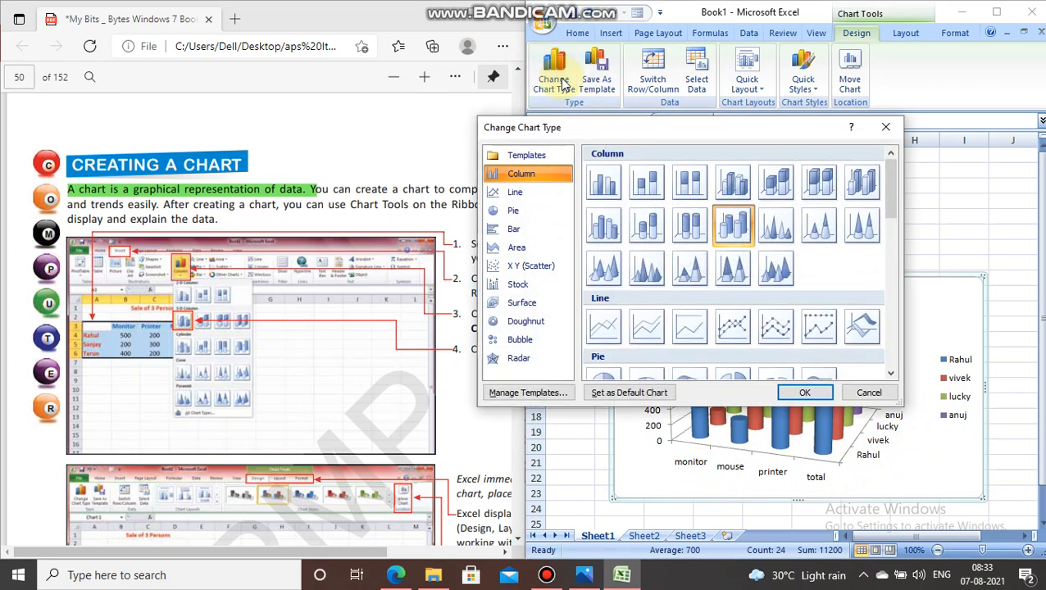
click(608, 270)
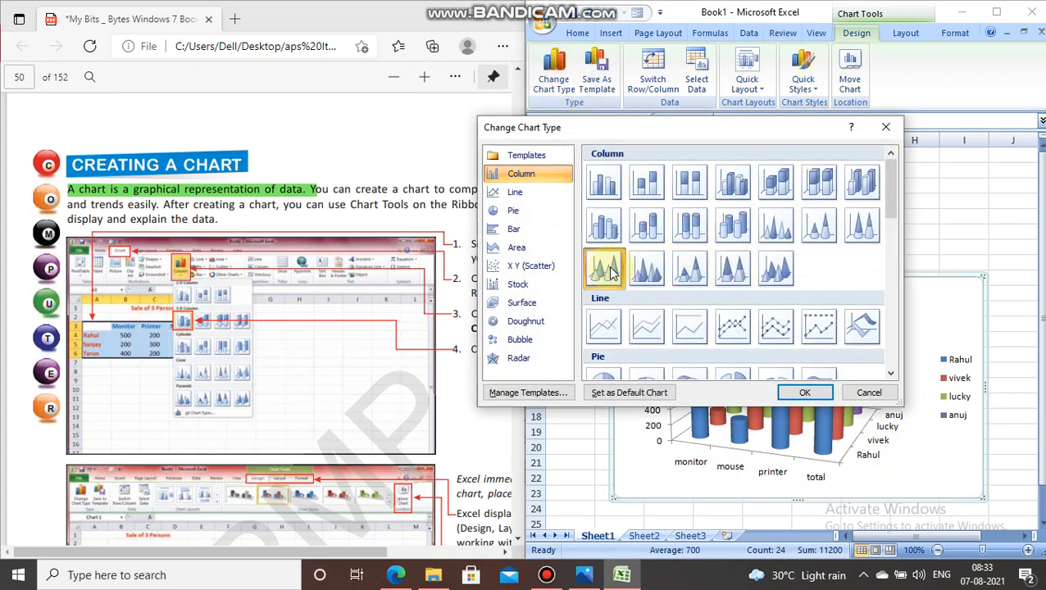
click(806, 394)
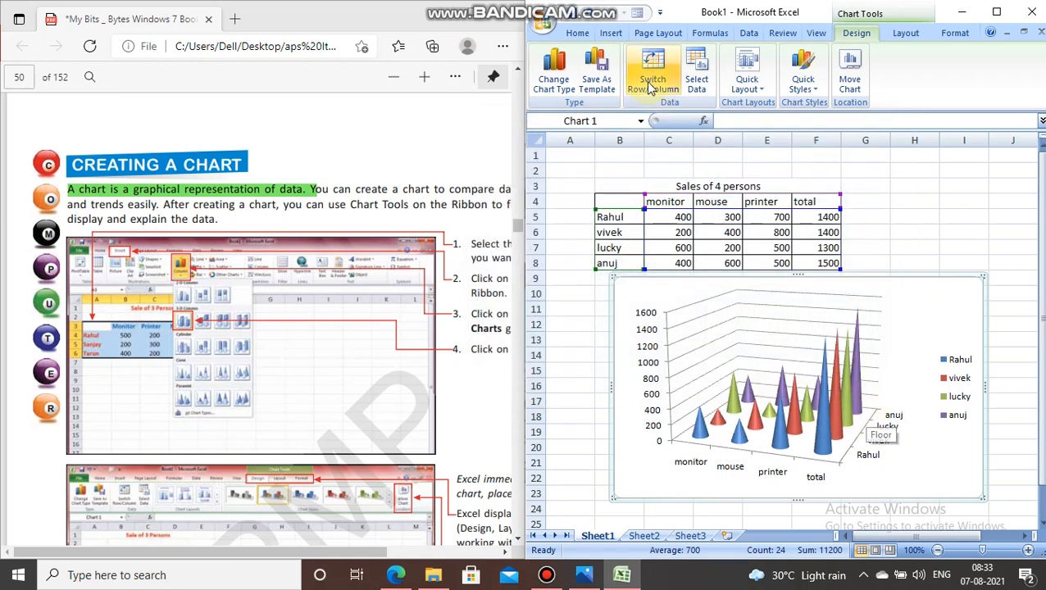
Change the chart type to the 2-D Clustered Column chart
click(553, 78)
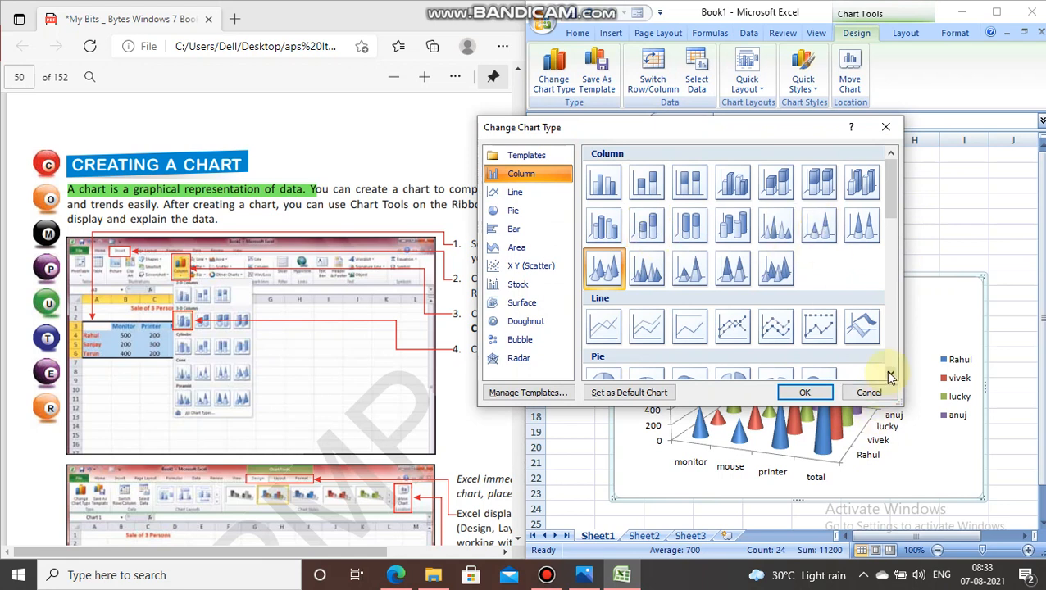
click(611, 184)
click(817, 396)
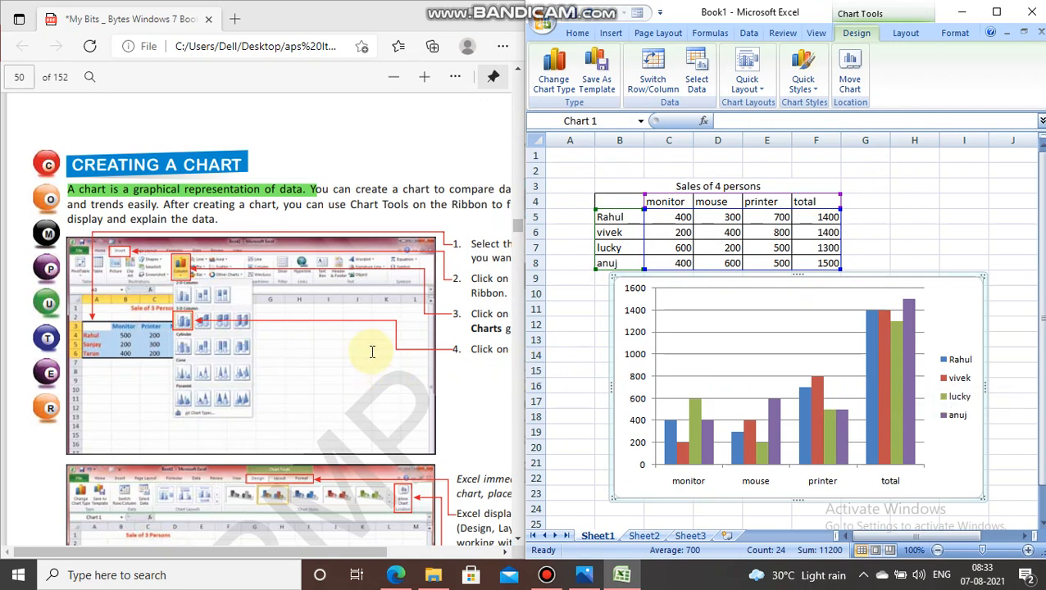
Read the textbook's chart creation steps and its notes on the chart tabs and moving a chart
click(507, 554)
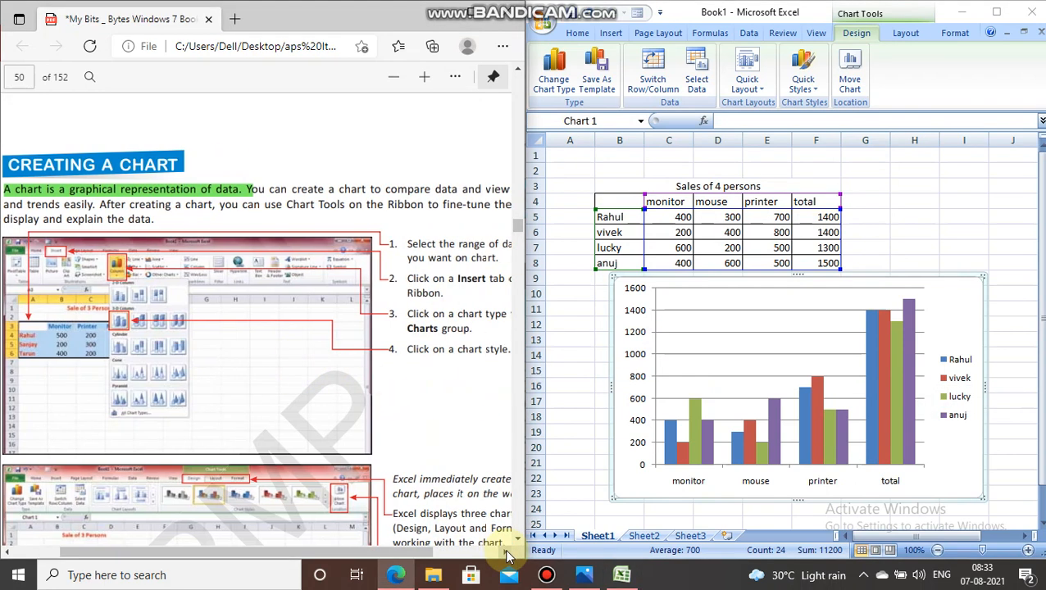
scroll(433, 268, down, 1)
scroll(433, 268, down, 3)
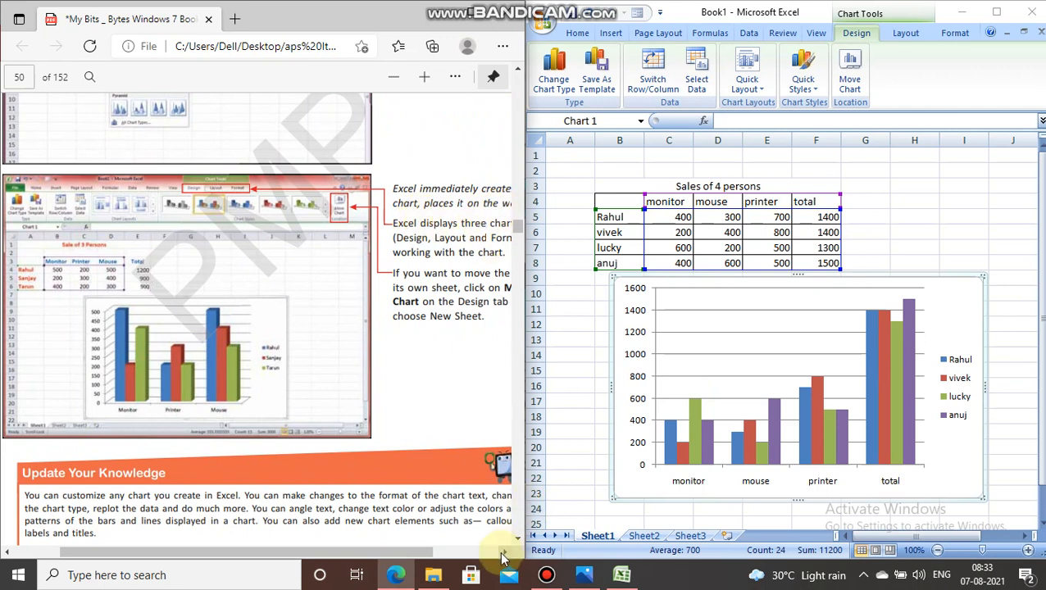
scroll(502, 543, right, 2)
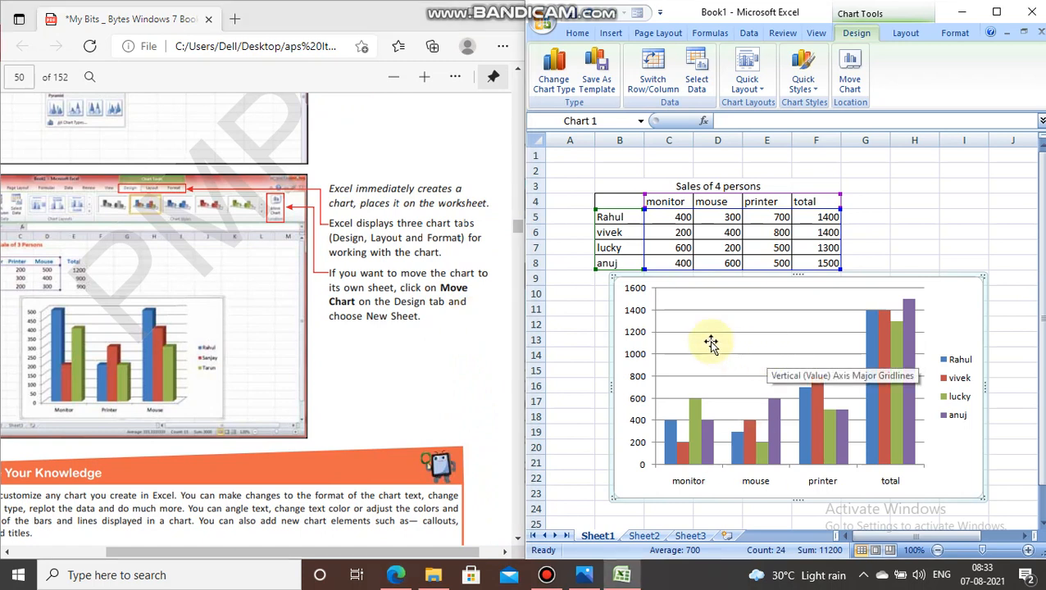
Apply a green shaded quick style to the chart and the quick layout with data labels and the legend below
click(648, 289)
click(698, 291)
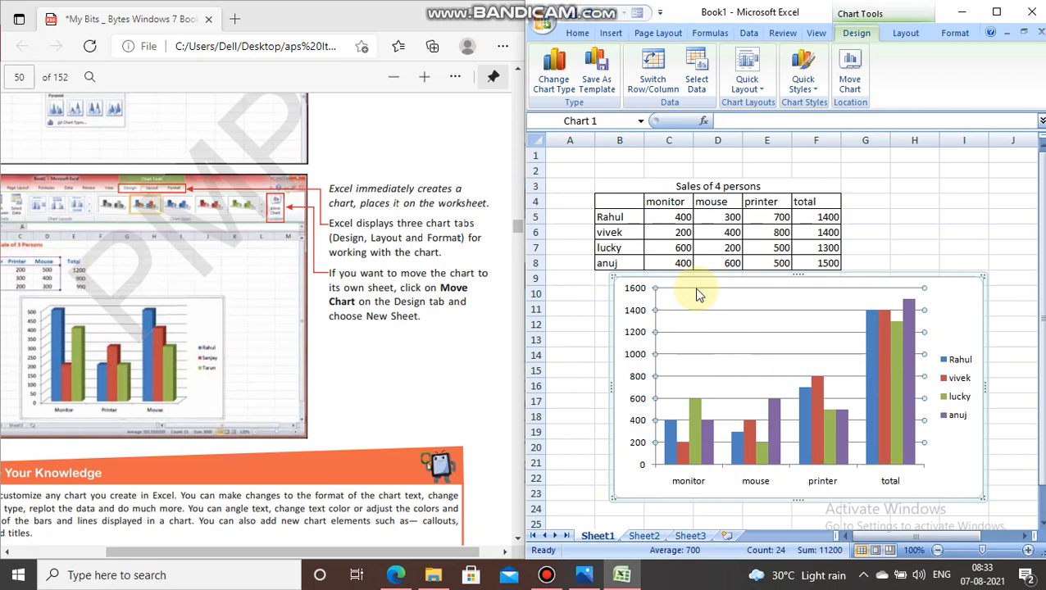
key(Escape)
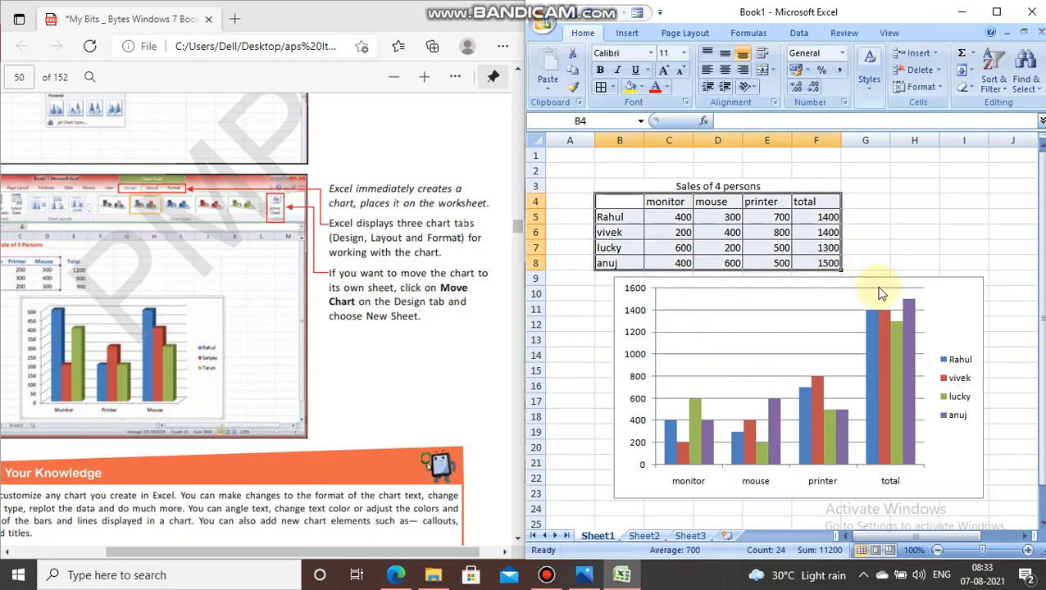
click(880, 293)
click(815, 92)
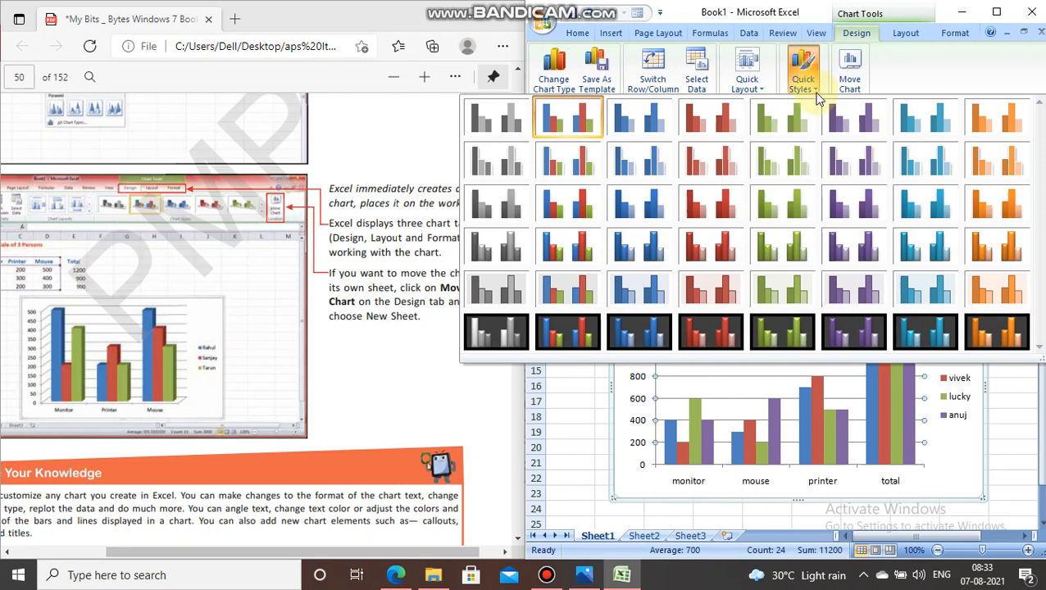
click(783, 160)
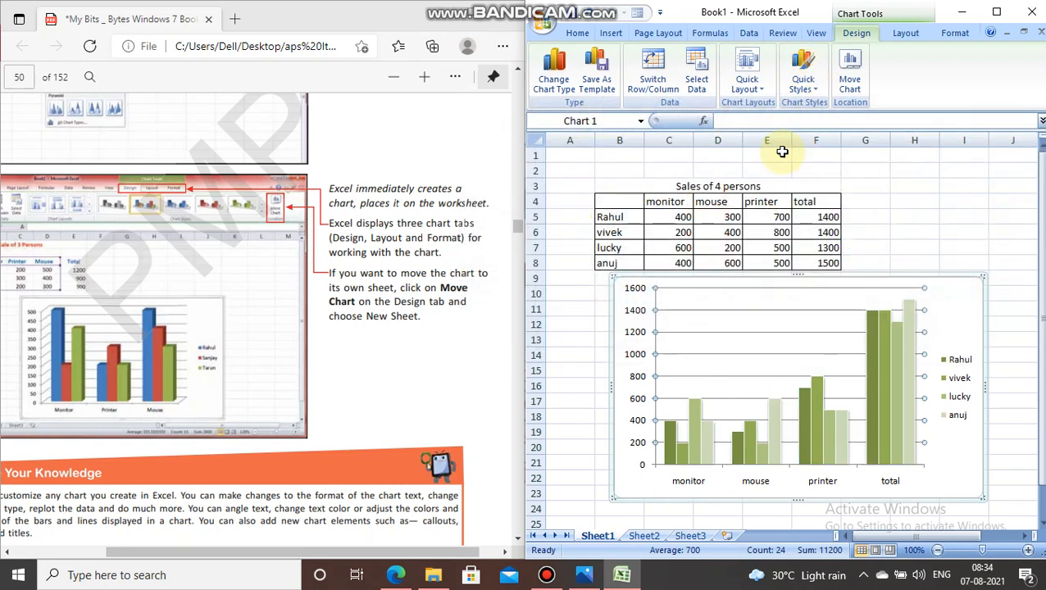
click(754, 85)
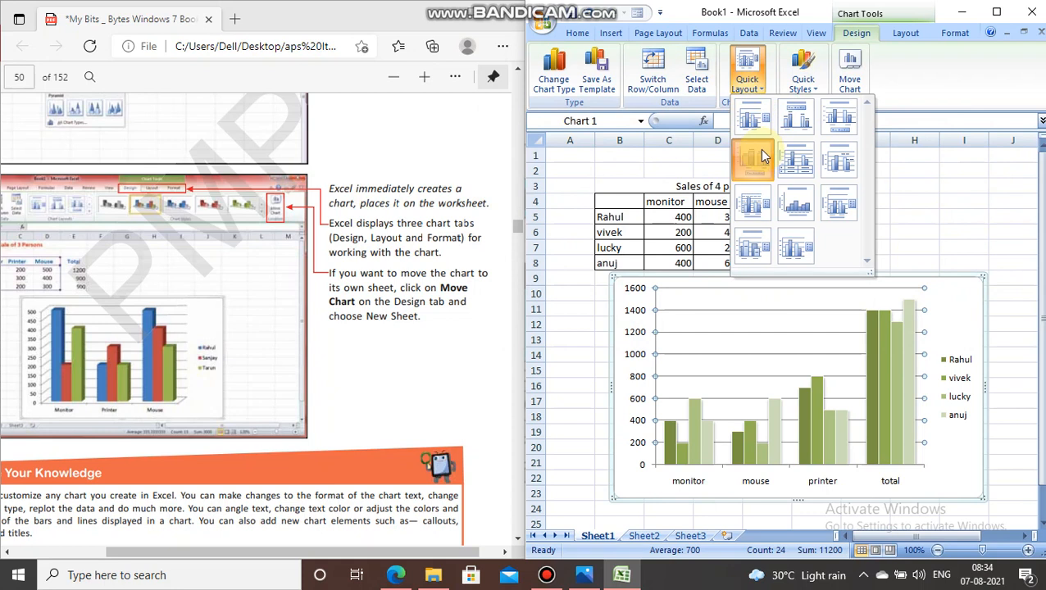
click(761, 150)
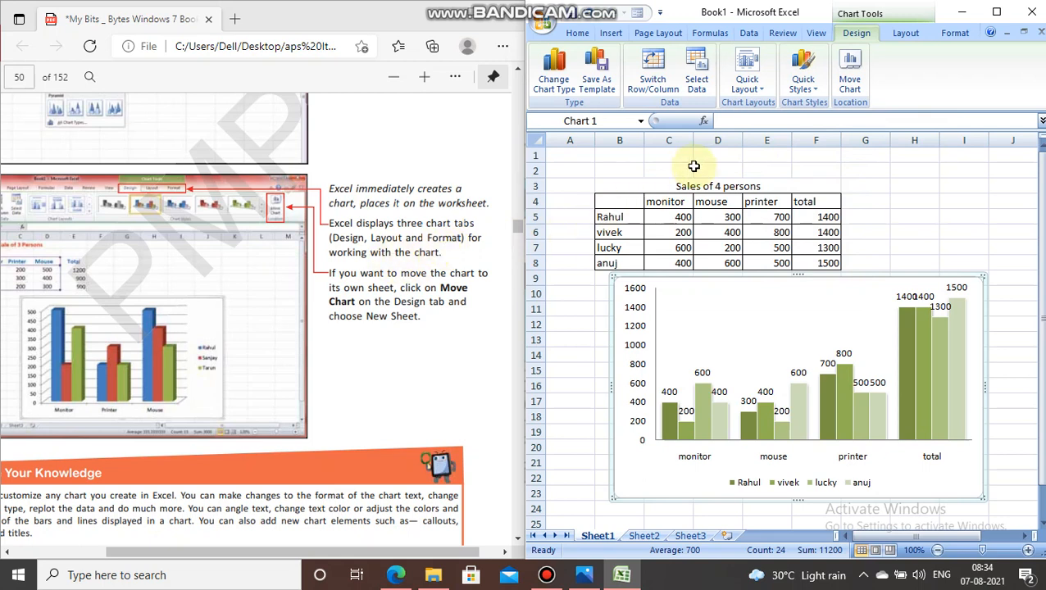
Apply the purple-on-black quick style and the quick layout with chart title, vertical axis title and data table
click(810, 87)
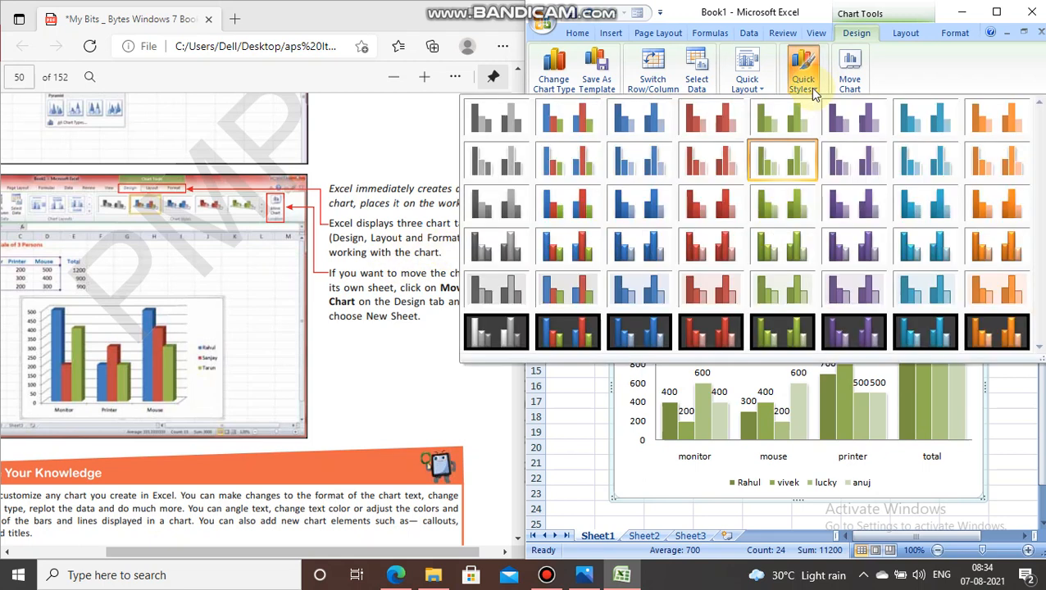
click(854, 334)
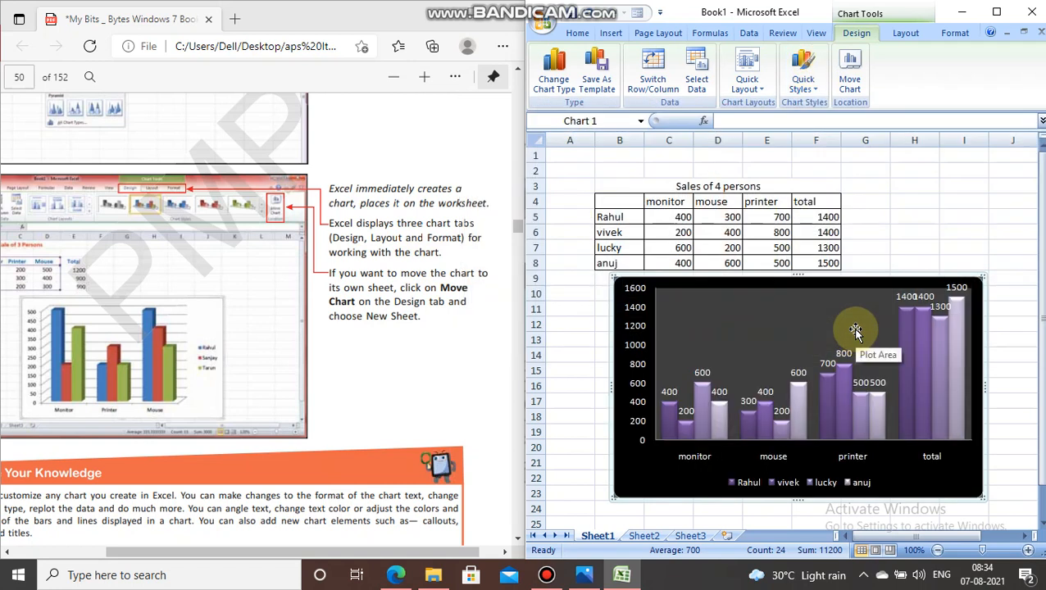
click(747, 82)
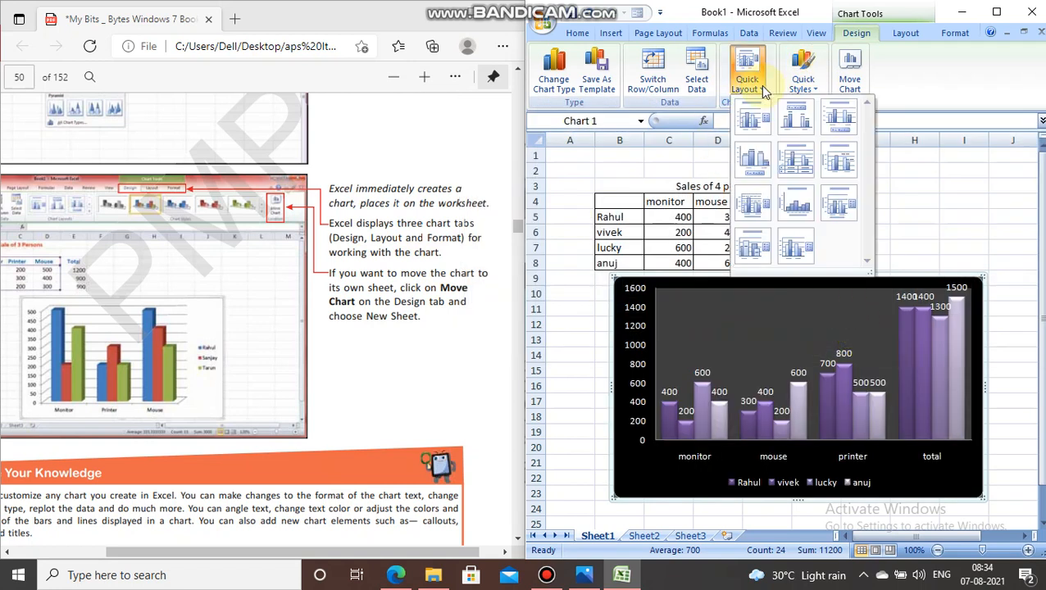
click(805, 168)
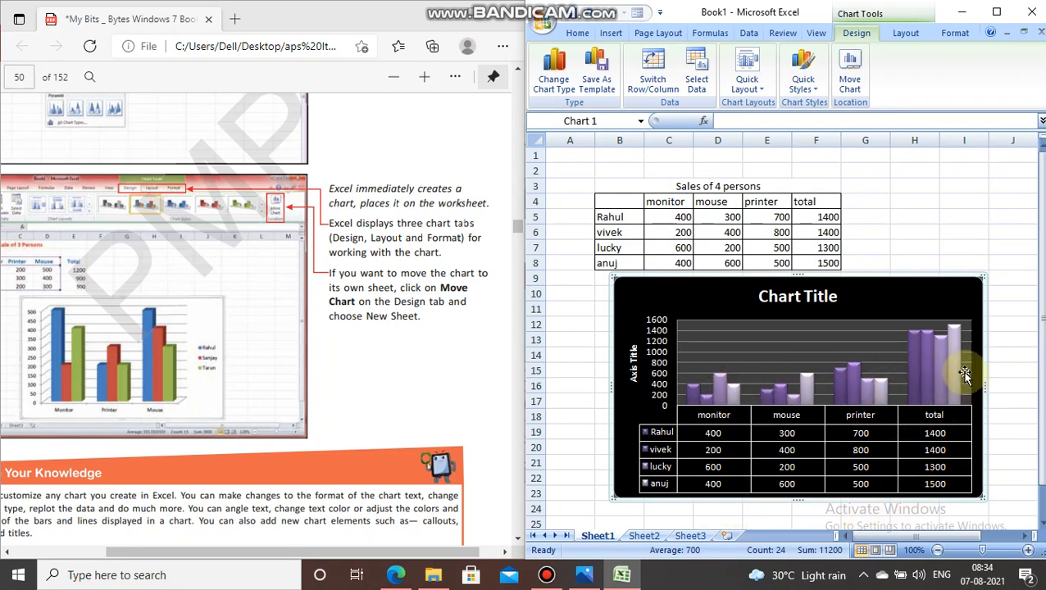
Replace the chart title text with "sale of 4 persons"
click(820, 297)
key(BackSpace)
key(BackSpace)
key(BackSpace)
key(BackSpace)
key(BackSpace)
key(BackSpace)
key(BackSpace)
key(BackSpace)
key(BackSpace)
key(BackSpace)
key(BackSpace)
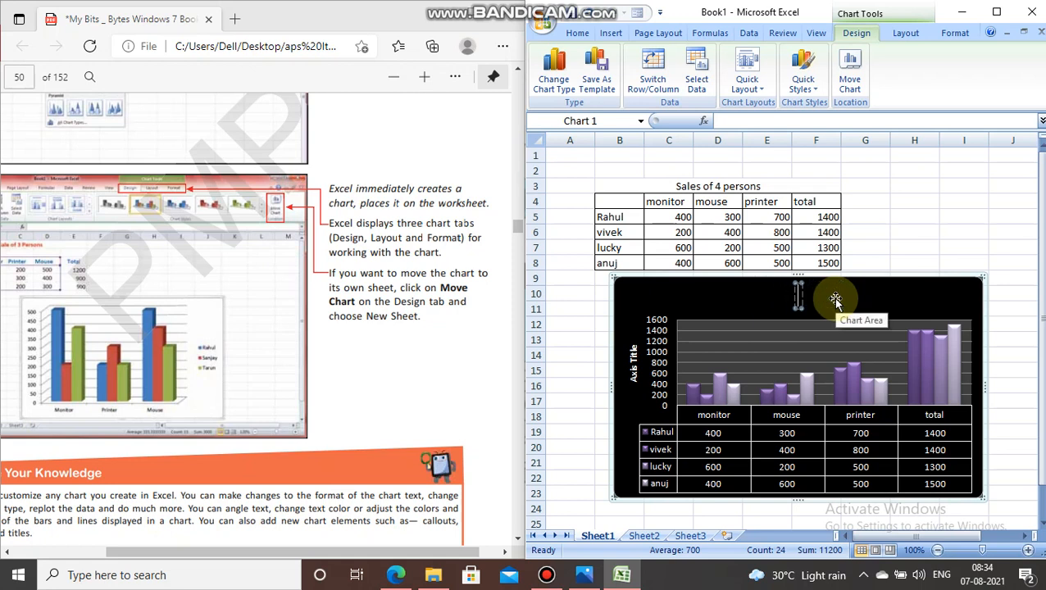
text(sale of 4 persond)
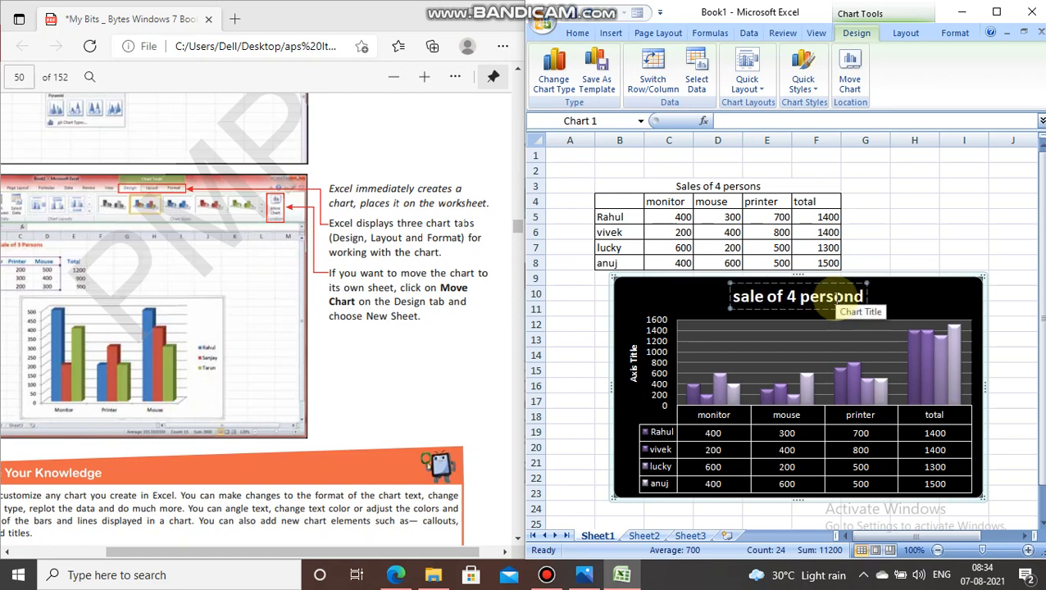
key(BackSpace)
text(s)
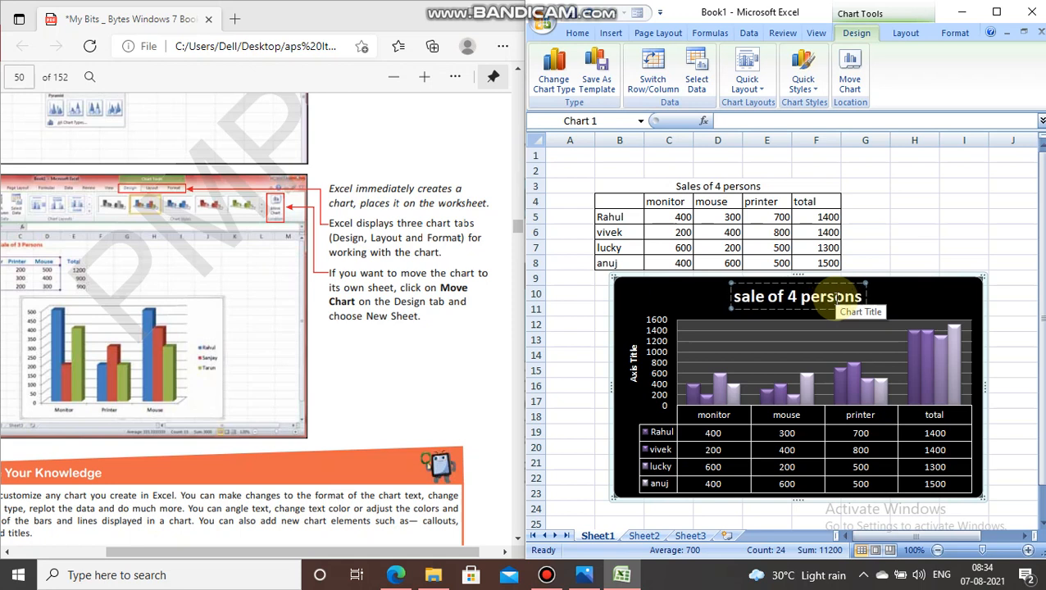
Replace the chart's vertical axis title with "price"
click(632, 357)
double_click(632, 352)
key(BackSpace)
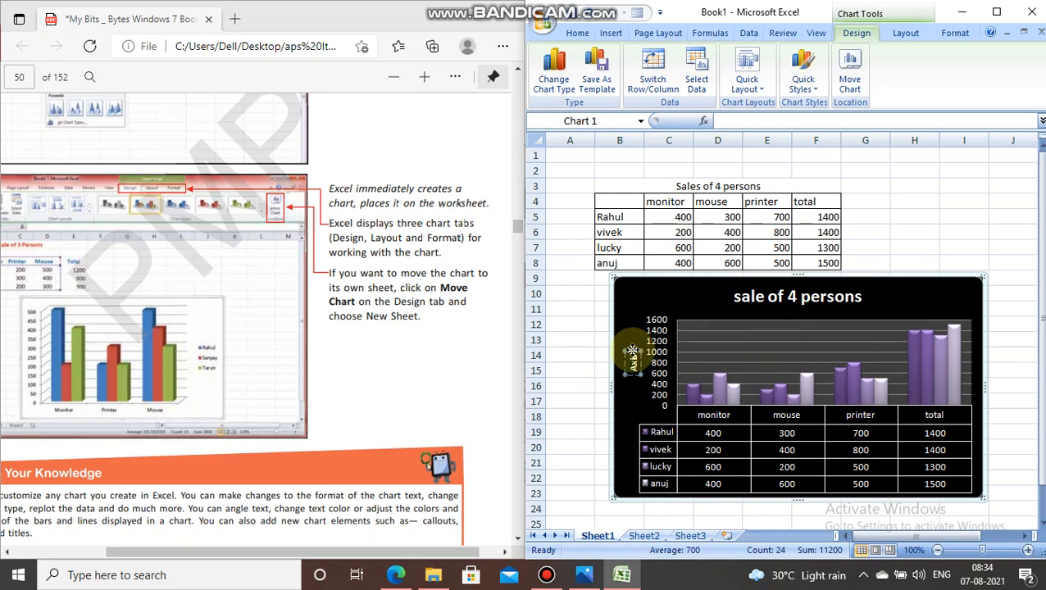
key(BackSpace)
key(BackSpace)
key(BackSpace)
key(BackSpace)
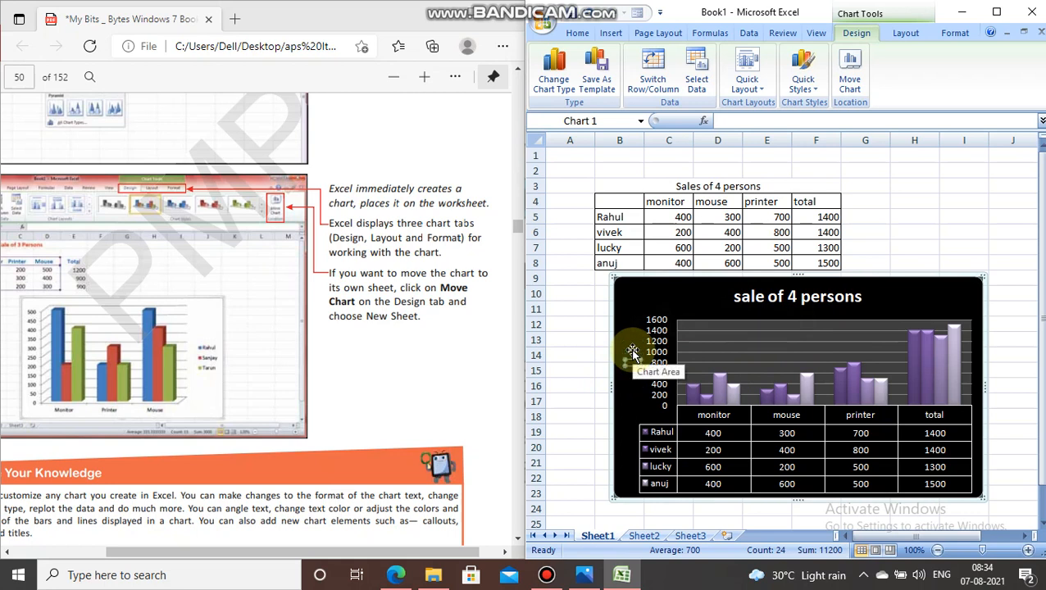
text(price)
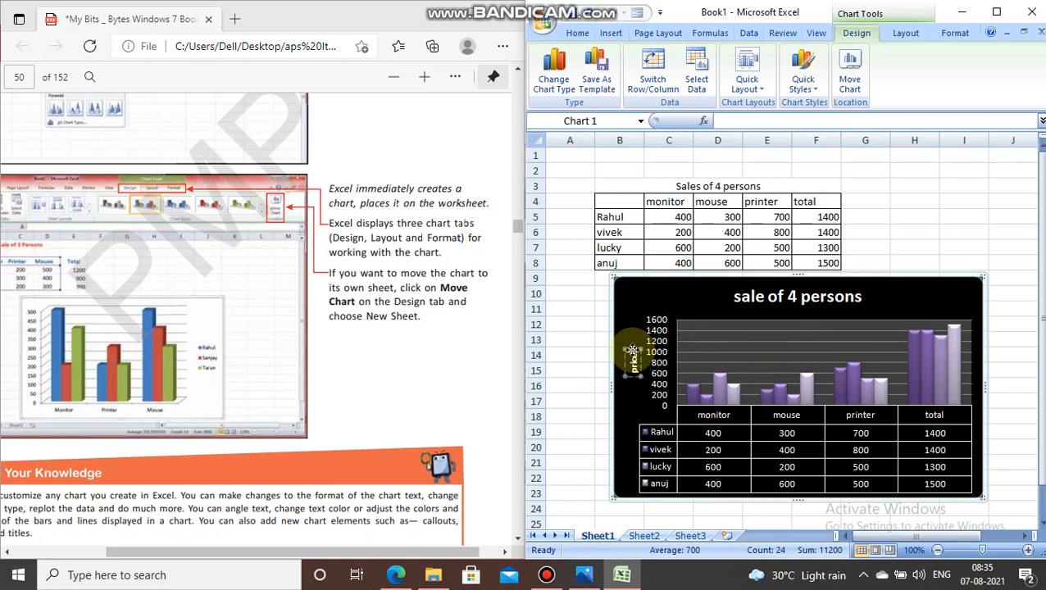
click(738, 338)
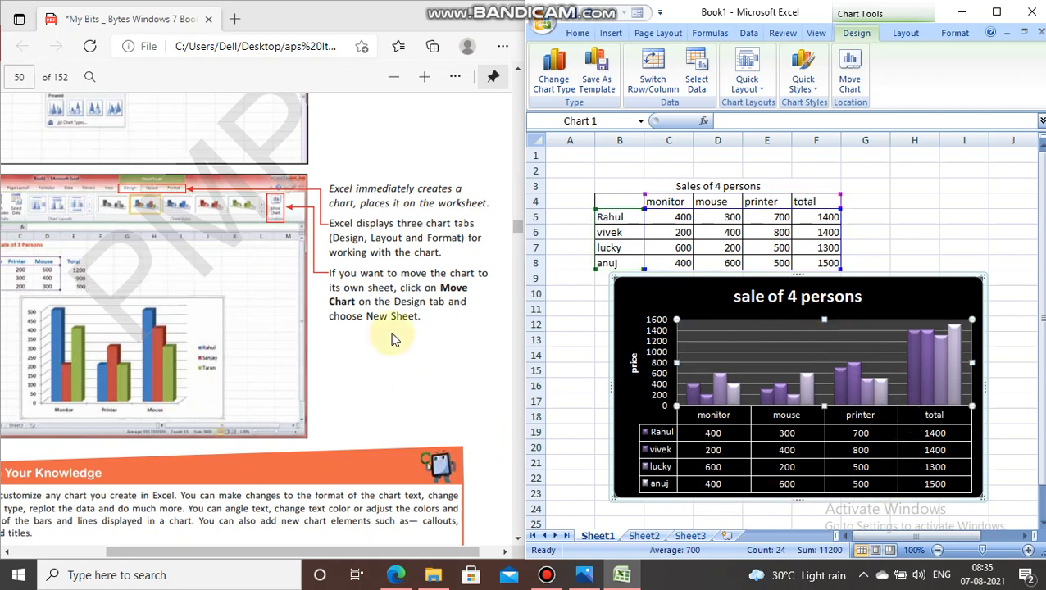
scroll(435, 300, down, 3)
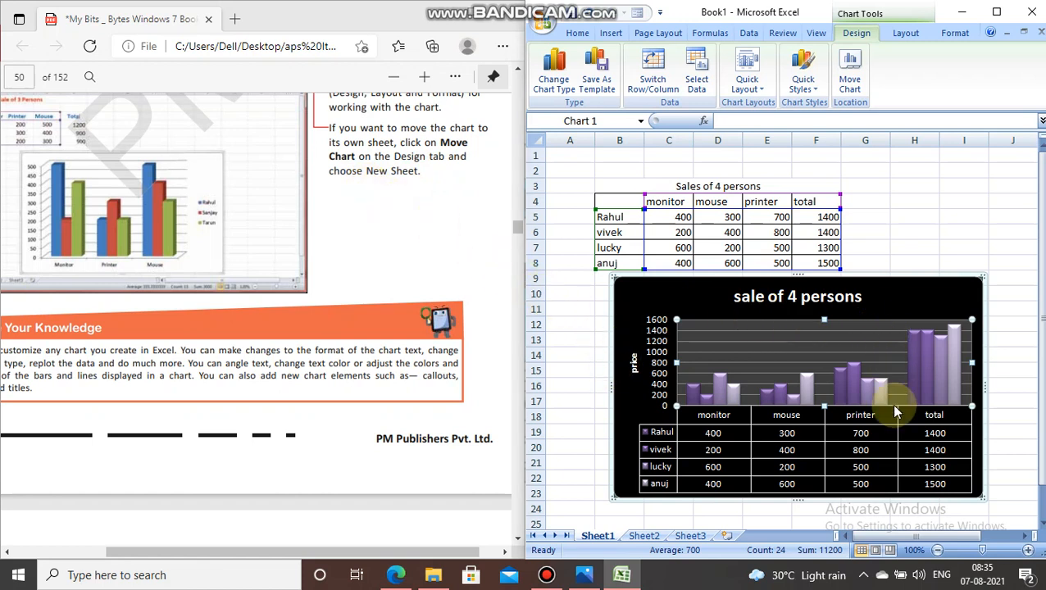
Move the chart to its own new sheet named Chart1, and compare it with the table left on Sheet1
click(577, 34)
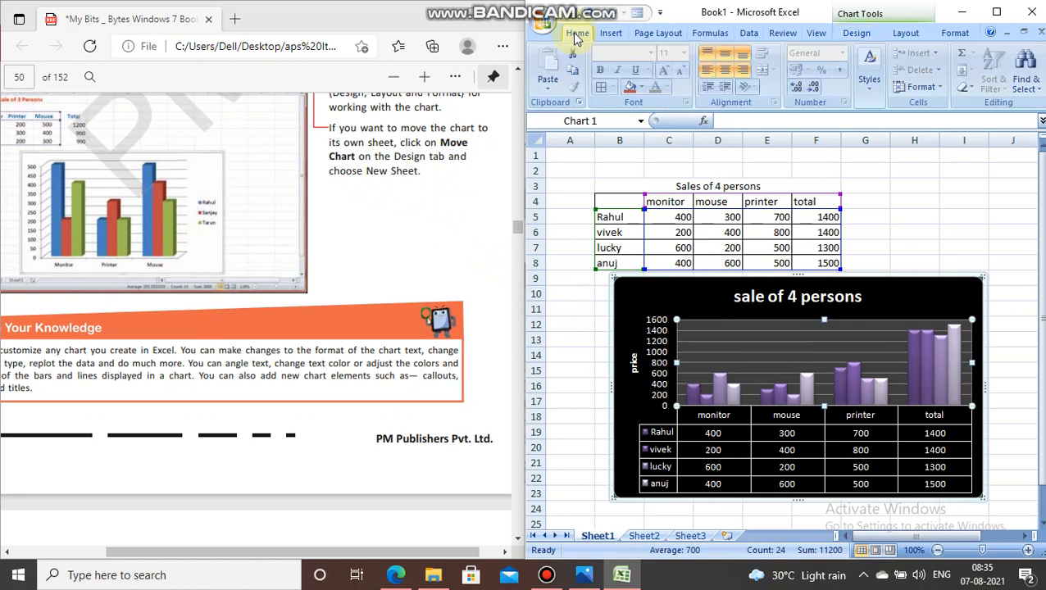
click(858, 34)
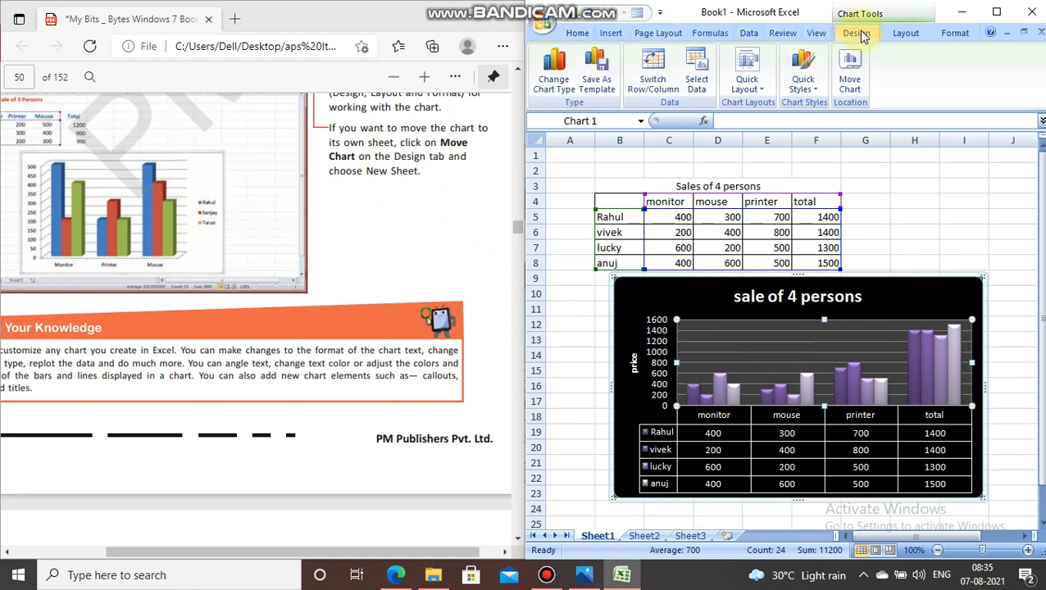
click(851, 86)
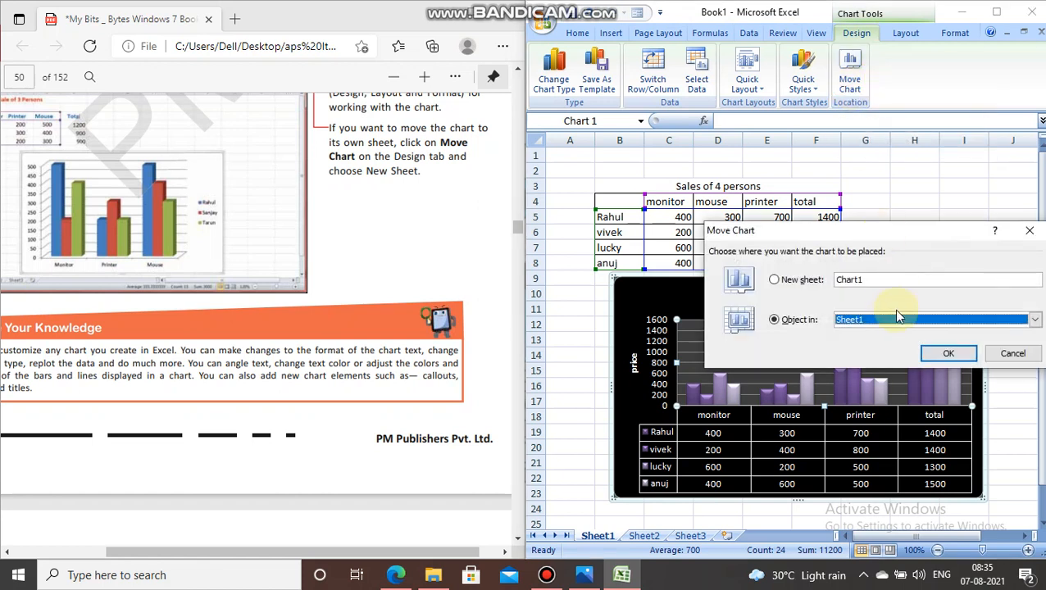
click(775, 280)
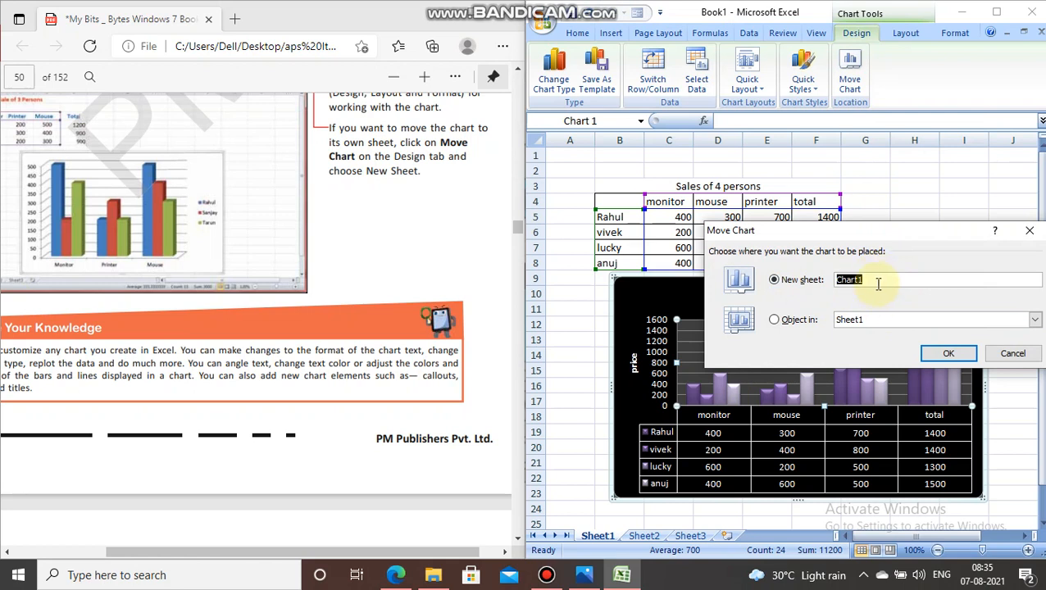
click(943, 356)
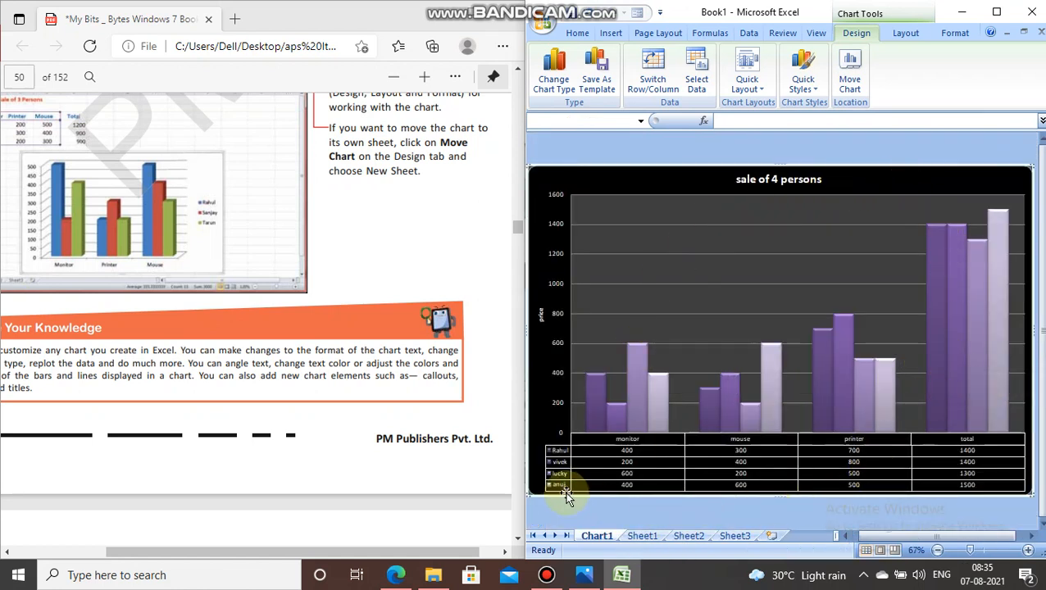
click(644, 536)
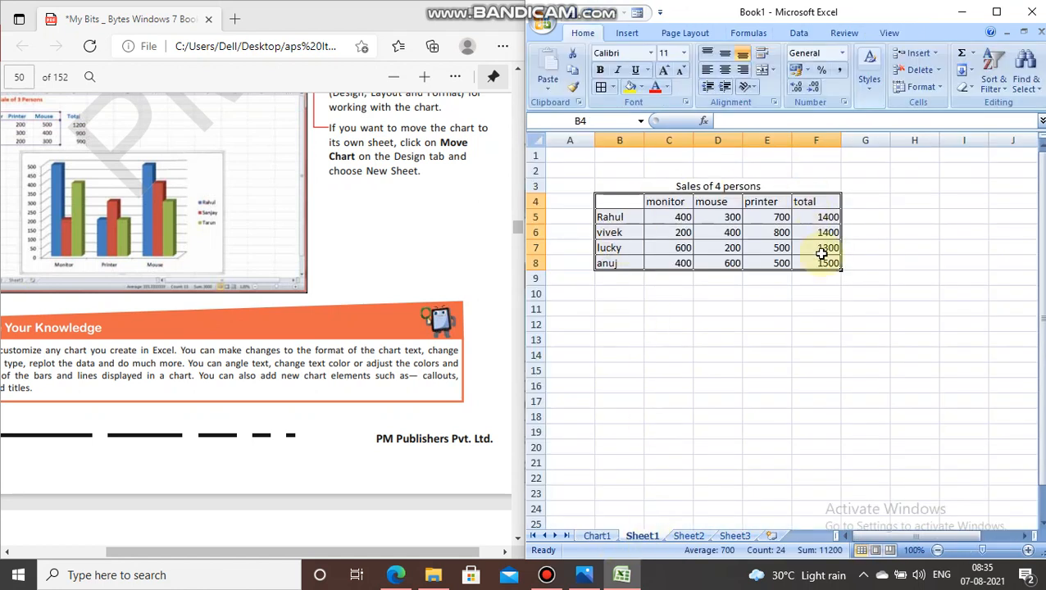
click(597, 536)
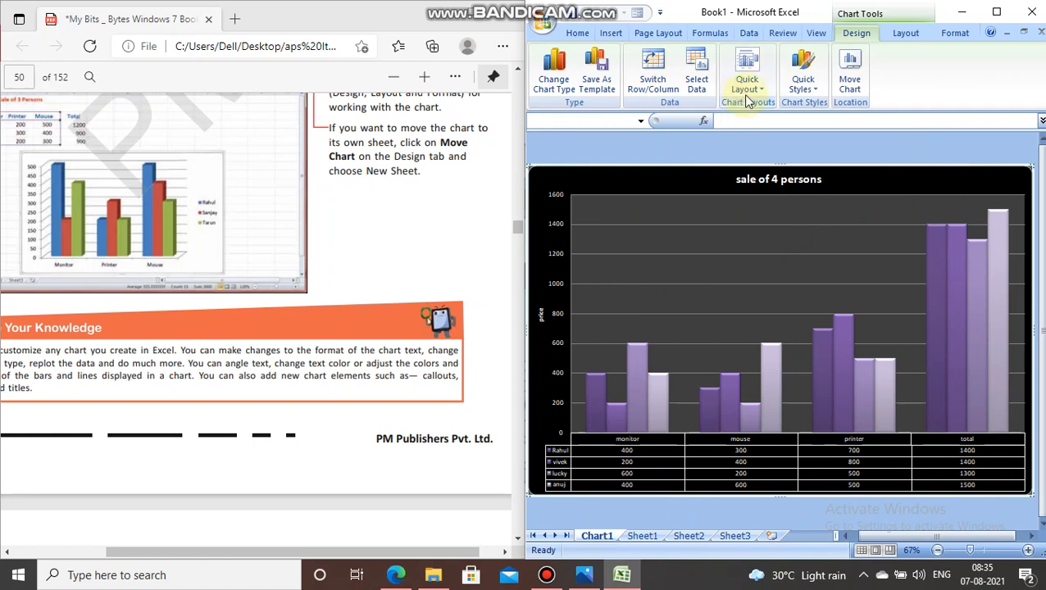
Try the blue shaded quick style, and apply the quick layout with data labels and legend below plus the aqua-on-black style
click(802, 72)
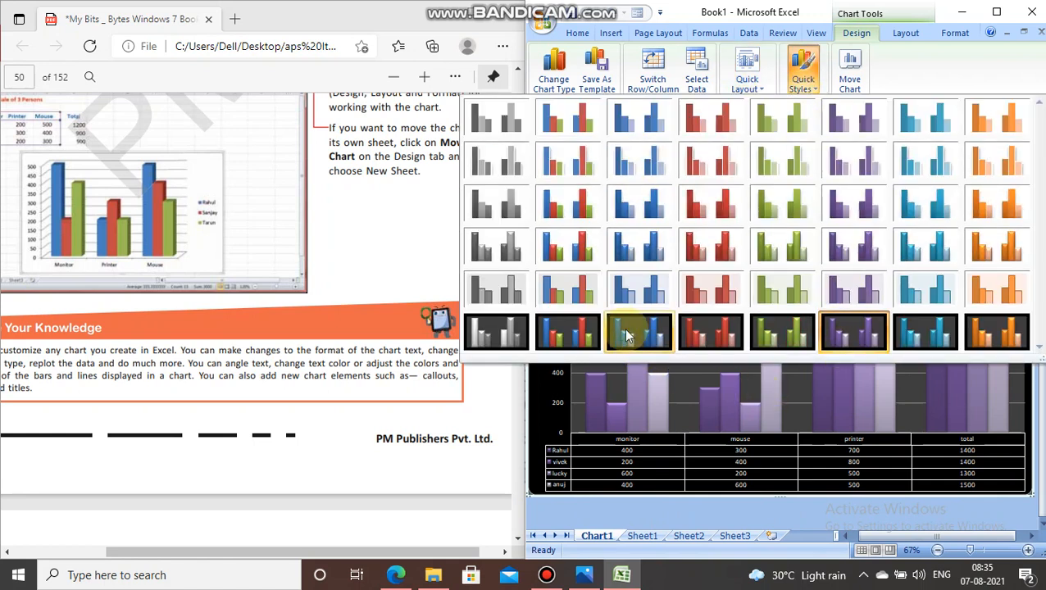
click(620, 293)
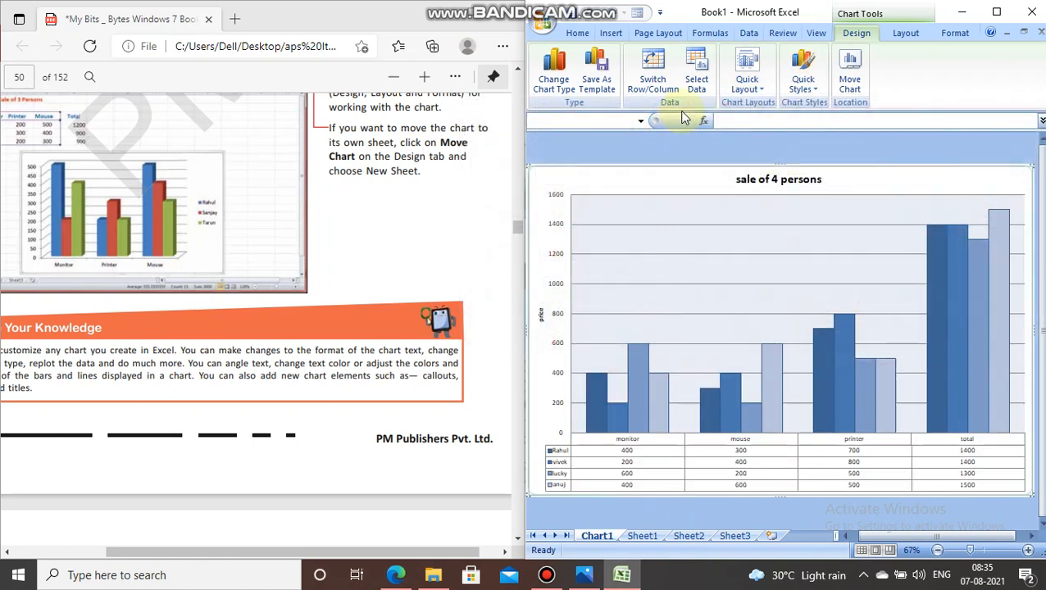
click(757, 93)
click(752, 159)
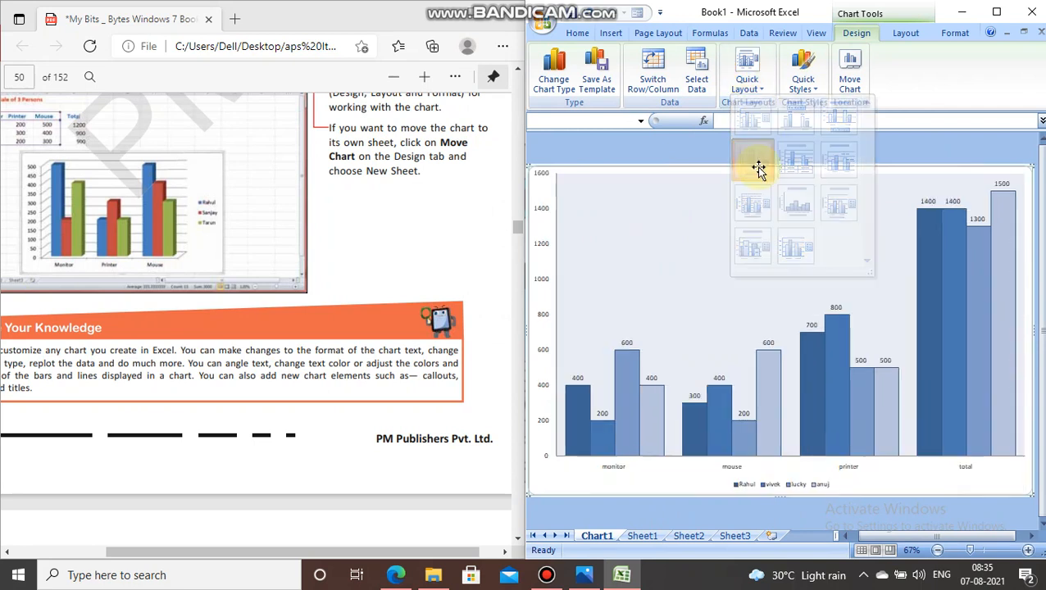
click(814, 90)
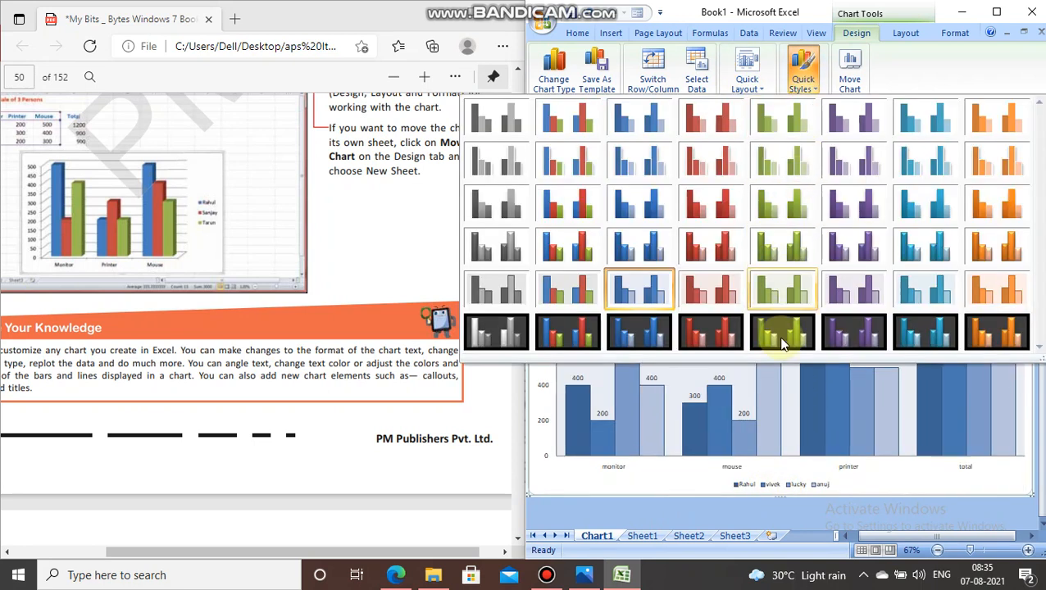
click(902, 330)
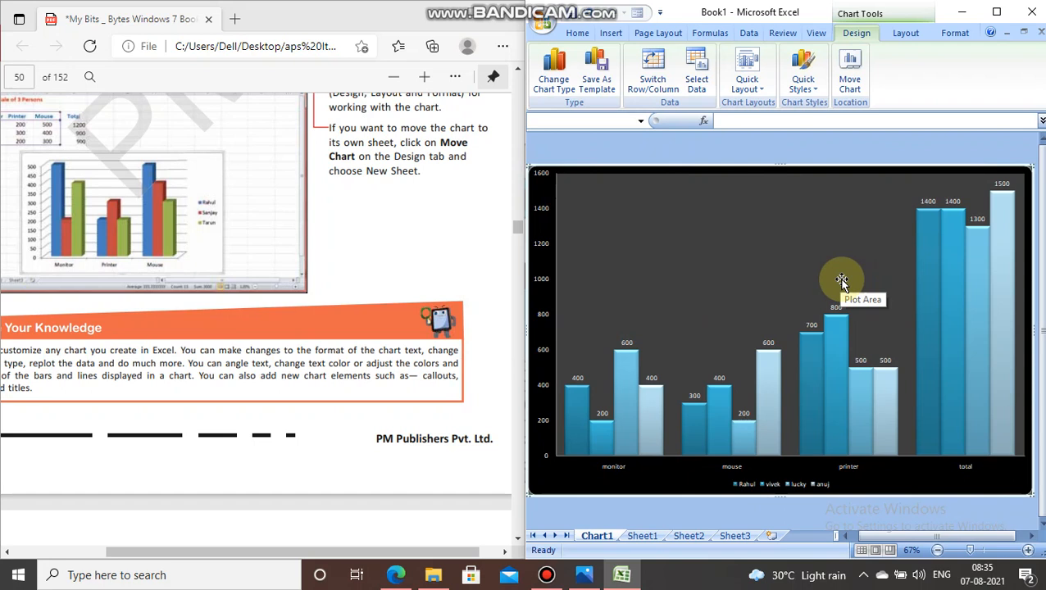
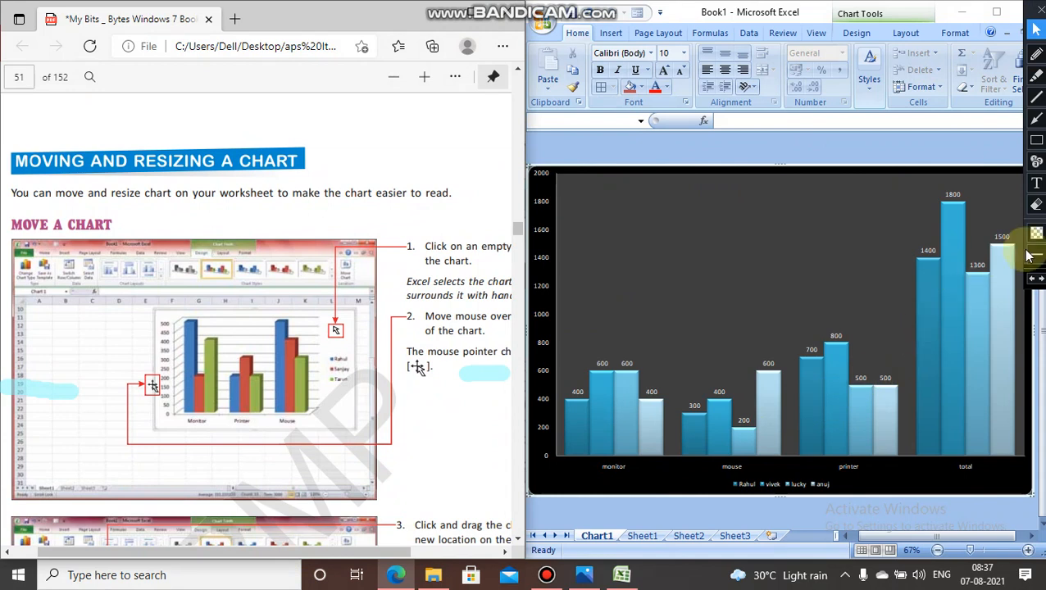
Erase the two light-blue highlighter marks from the textbook page and return to the normal pointer
click(1037, 204)
drag(41, 387, 82, 413)
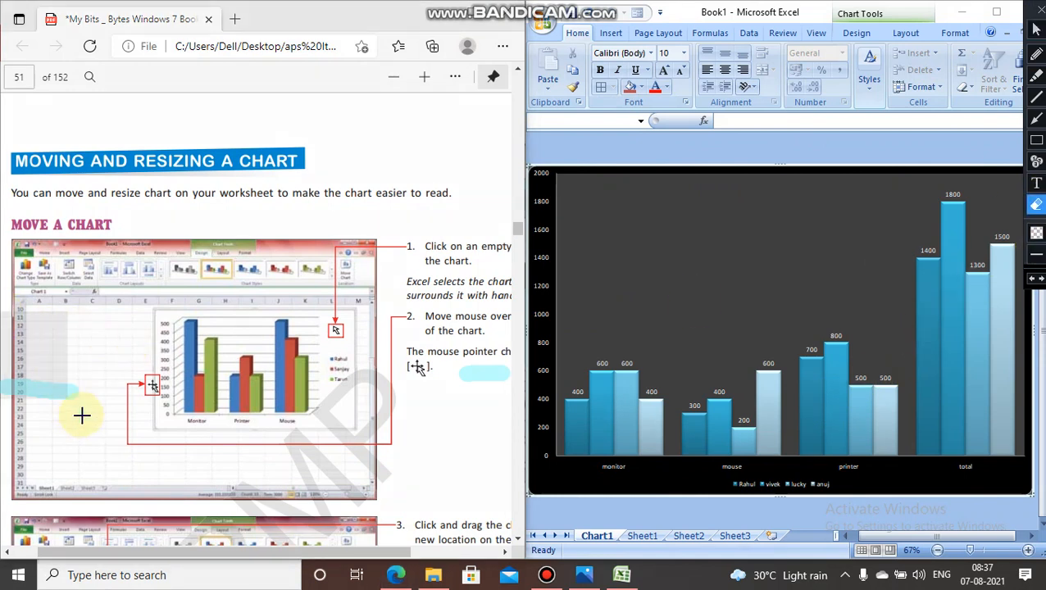
drag(488, 373, 483, 455)
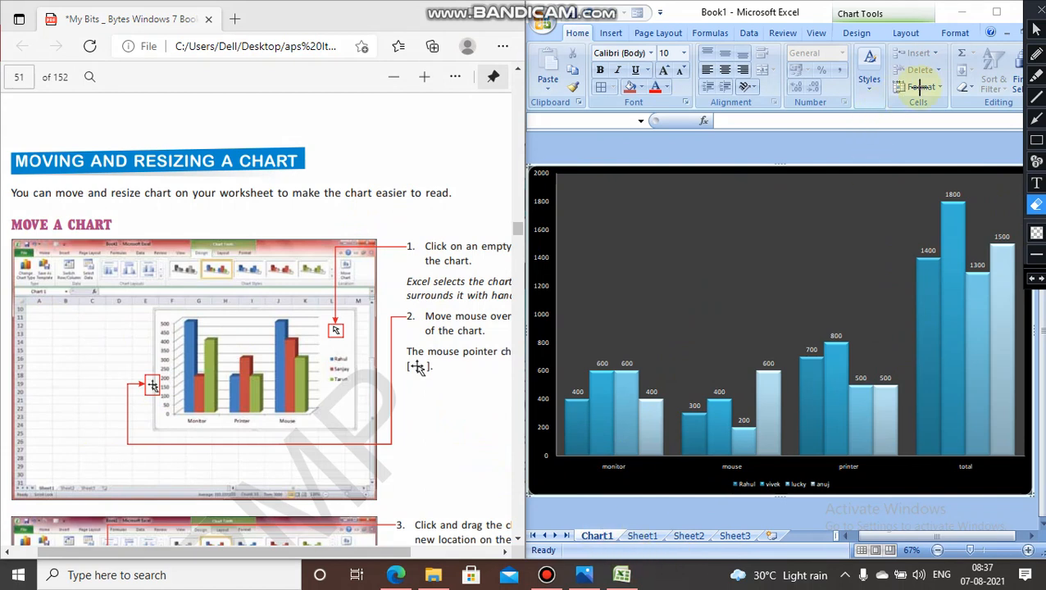
click(1035, 32)
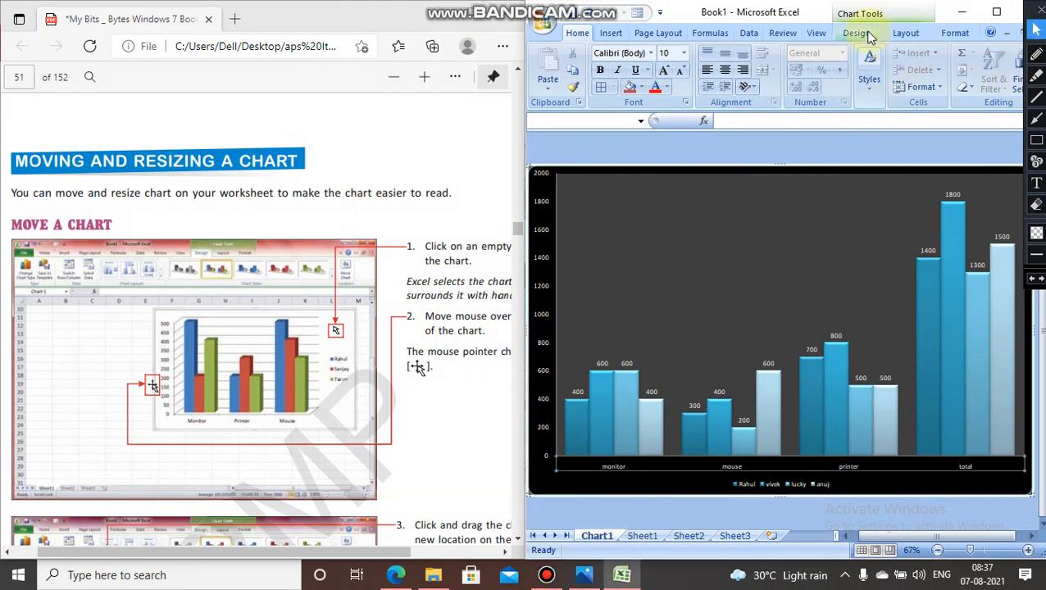
Move the chart from its own sheet back into Sheet1 as an embedded object
click(868, 34)
click(850, 82)
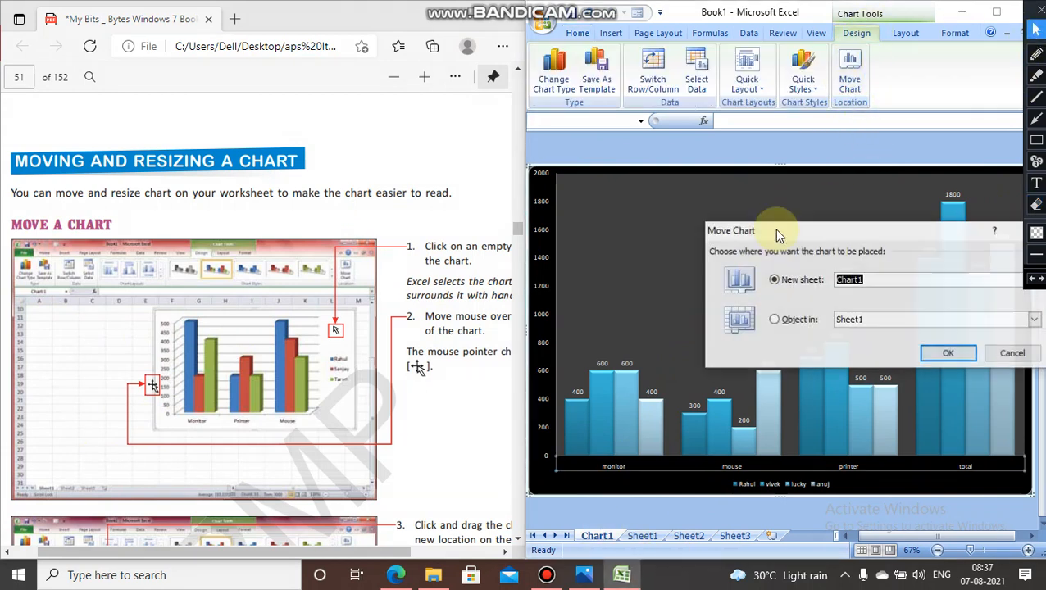
click(796, 321)
click(943, 354)
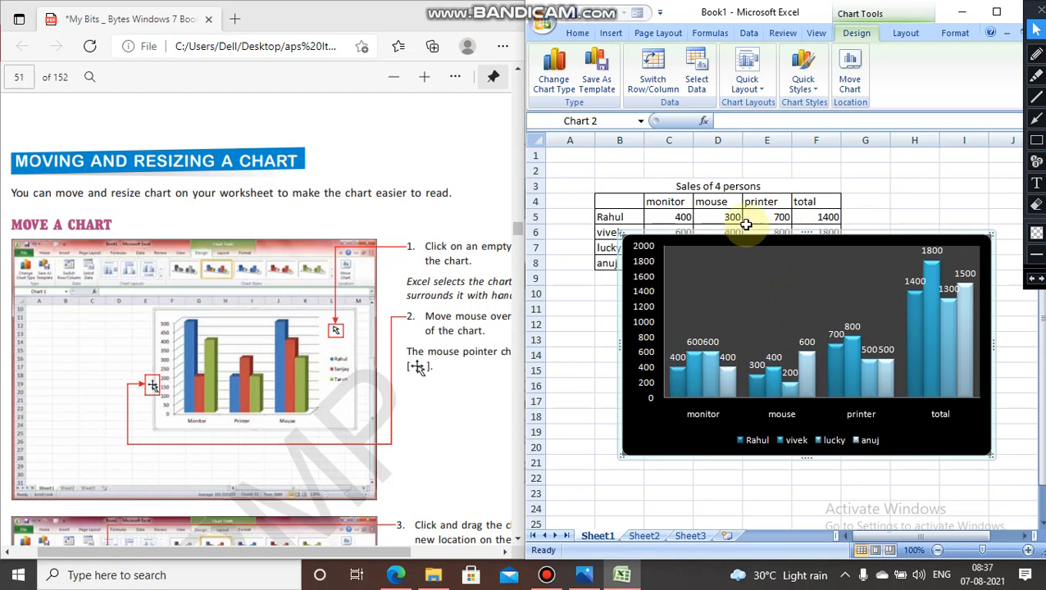
Move the chart around Sheet1, ending just below the Rahul row and starting in column A
drag(755, 236, 855, 314)
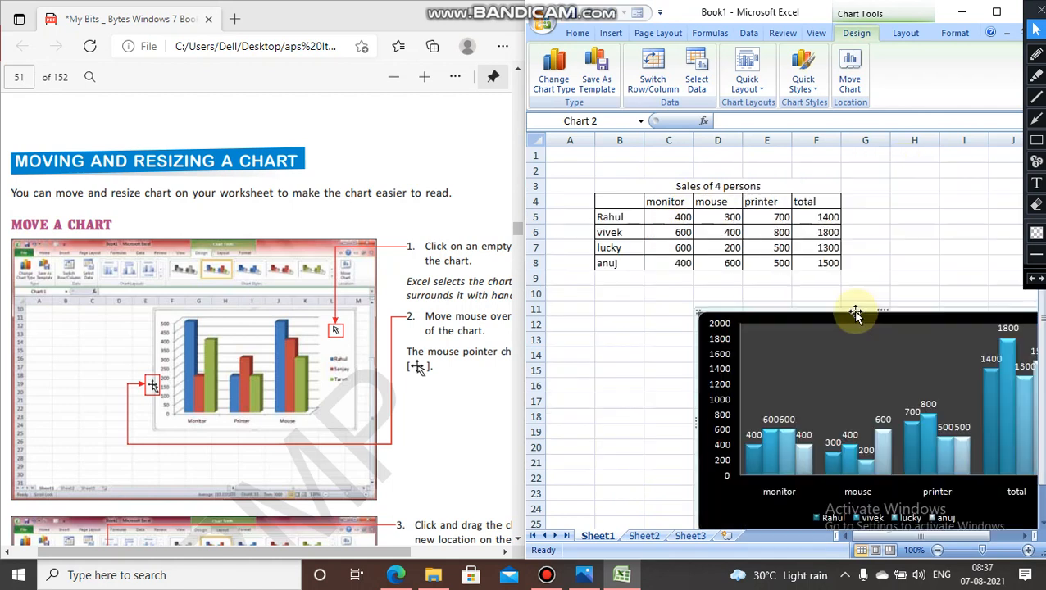
drag(788, 314, 787, 205)
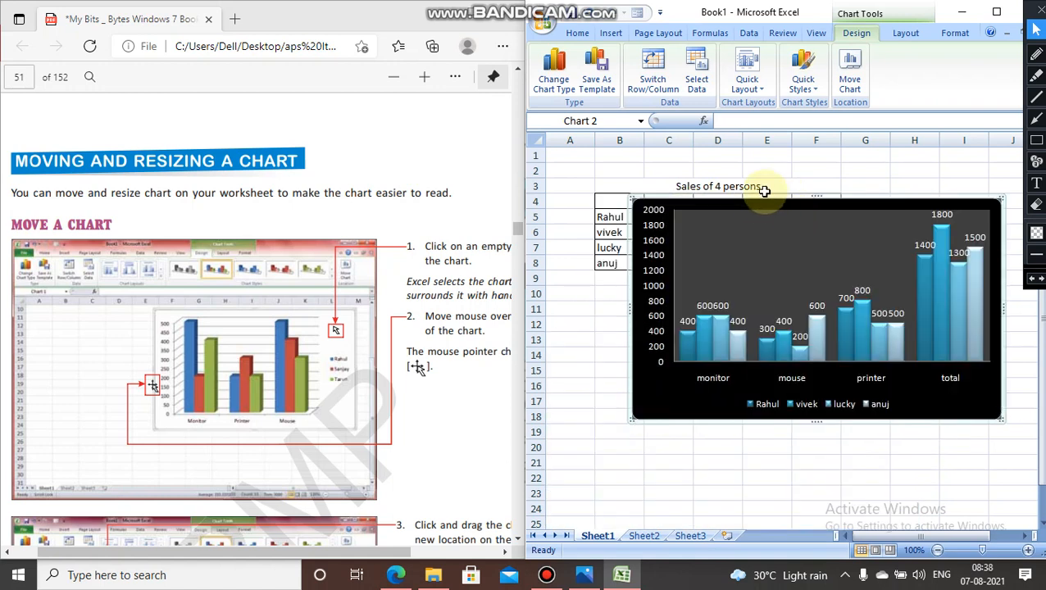
drag(756, 200, 698, 228)
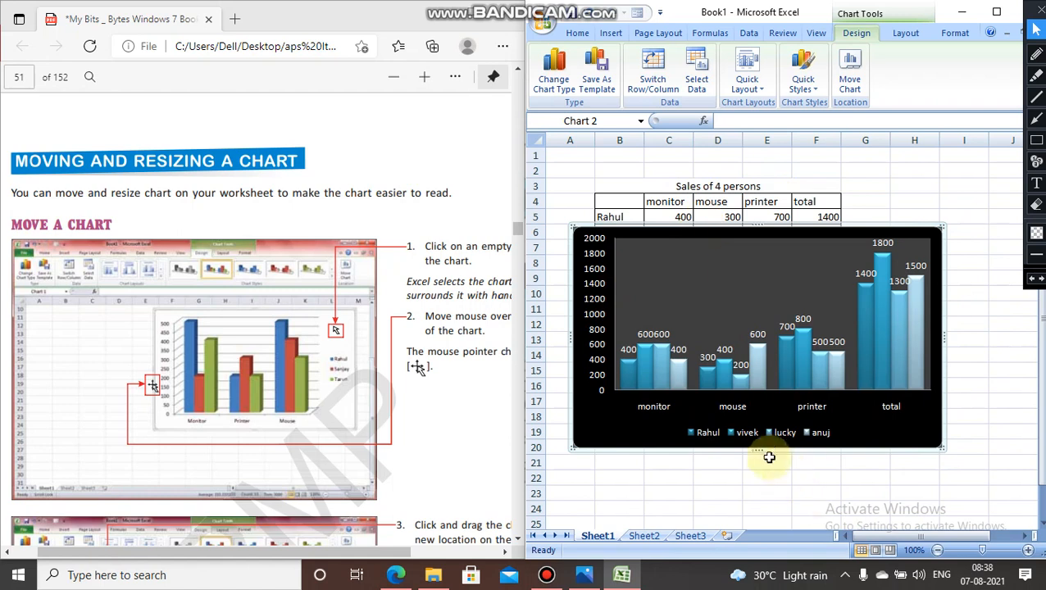
Increase the chart's height so that it spans from about row 2 to about row 26
drag(762, 450, 766, 500)
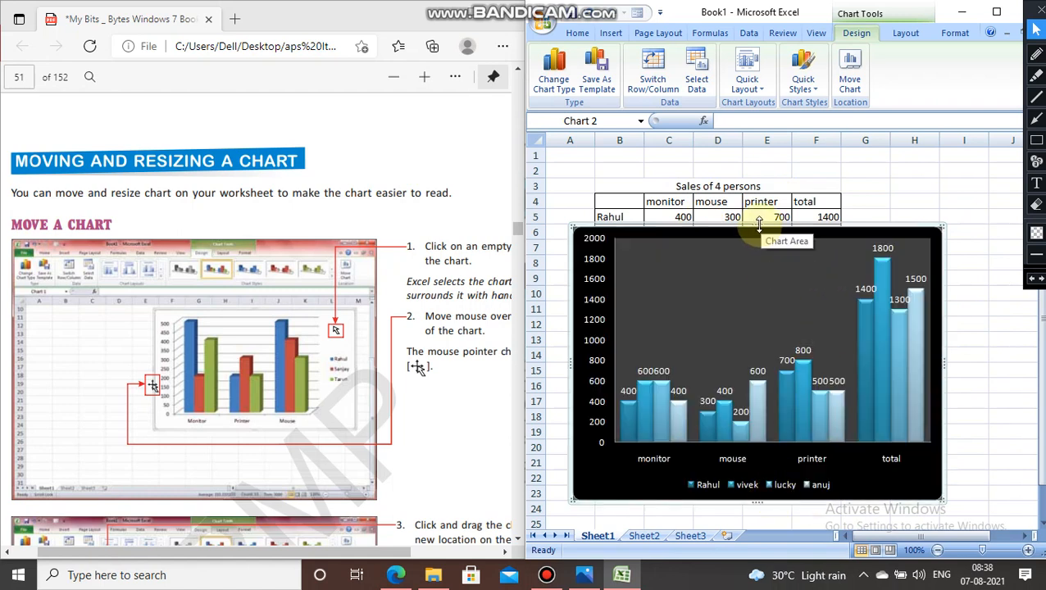
click(1029, 550)
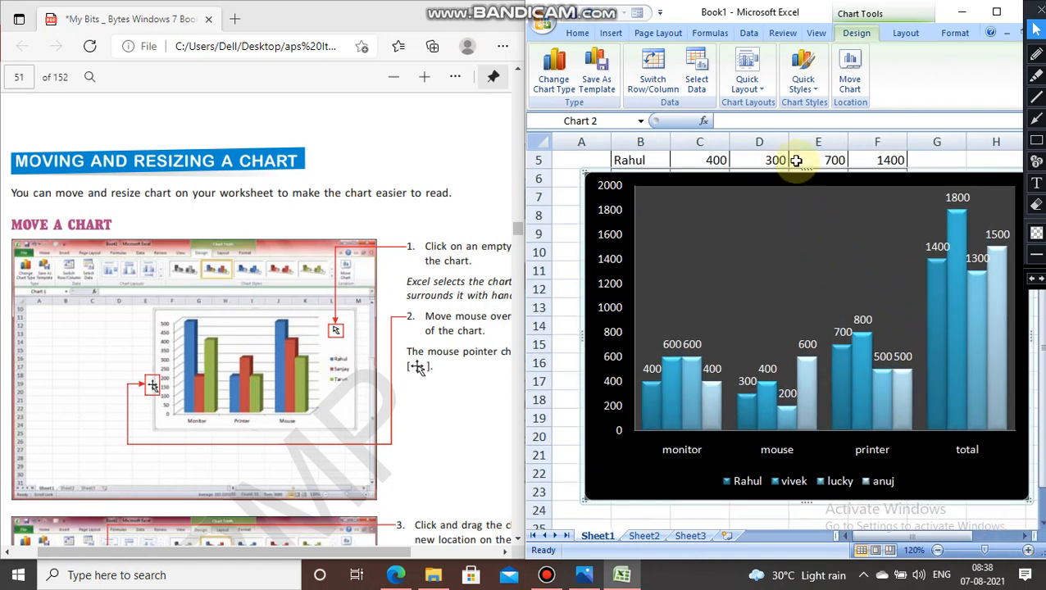
drag(811, 169, 810, 131)
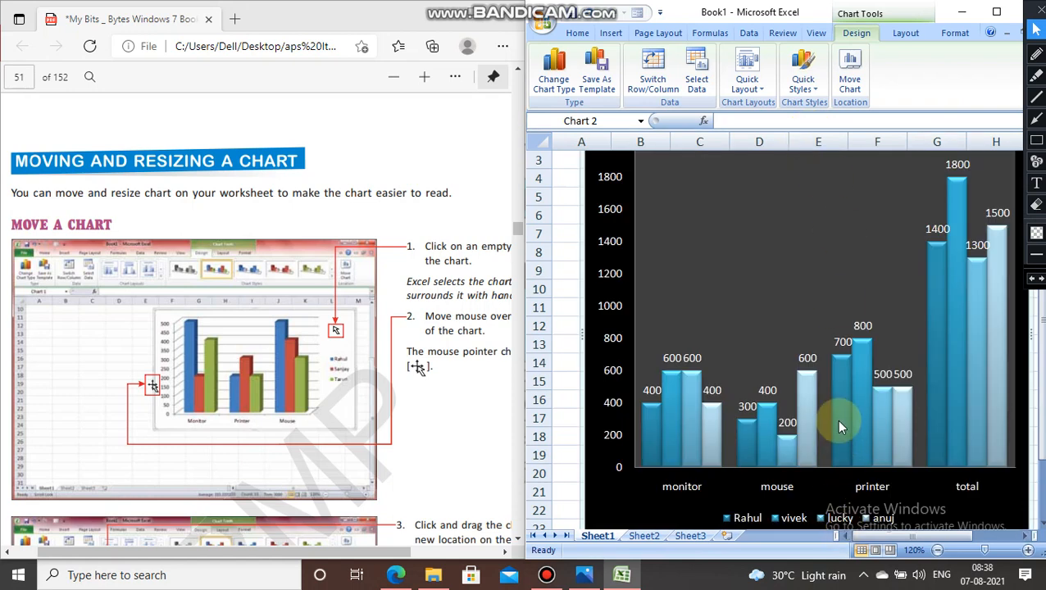
scroll(838, 422, down, 2)
drag(809, 424, 808, 490)
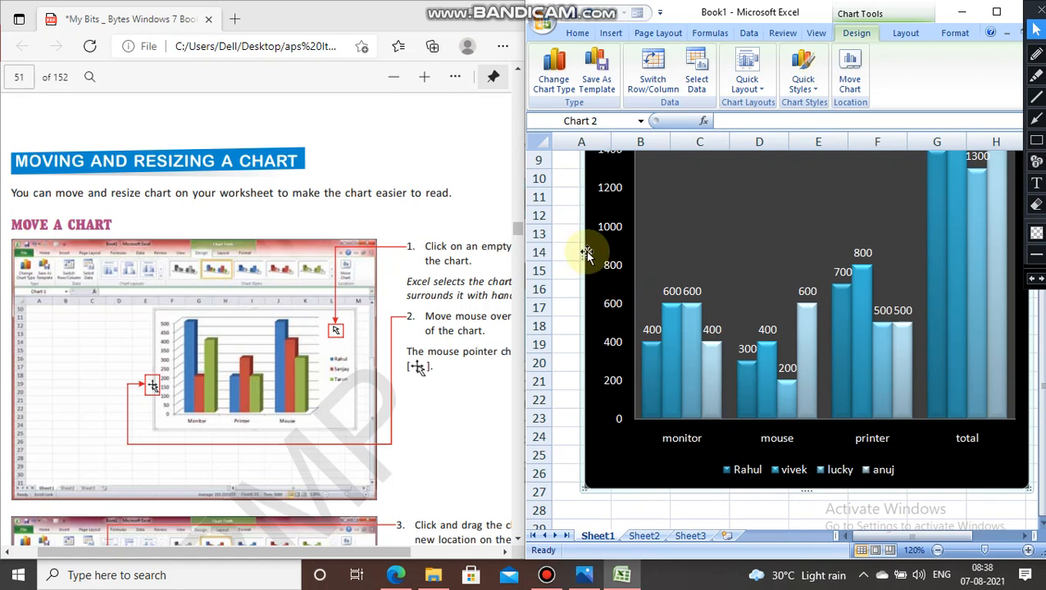
Widen the chart to span from column A to column J, trying wider and narrower positions of its right edge
drag(593, 252, 565, 254)
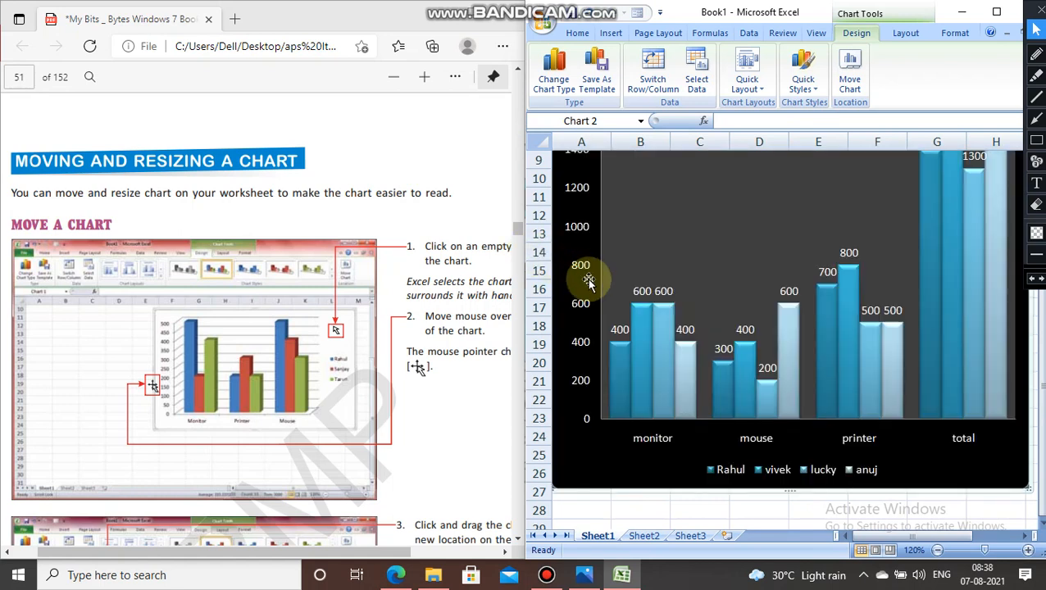
drag(951, 542, 966, 541)
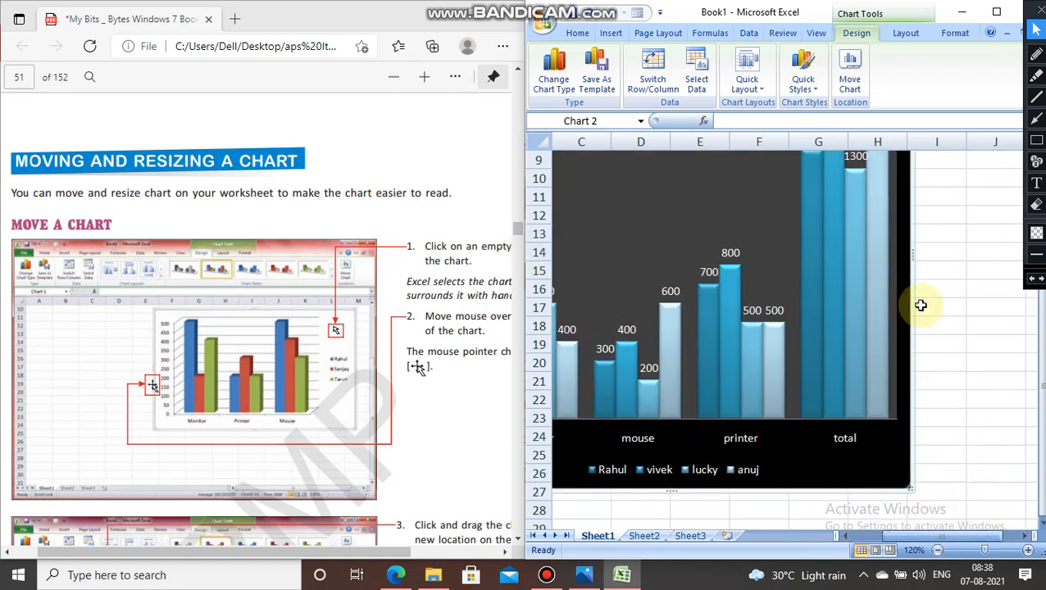
drag(910, 253, 993, 256)
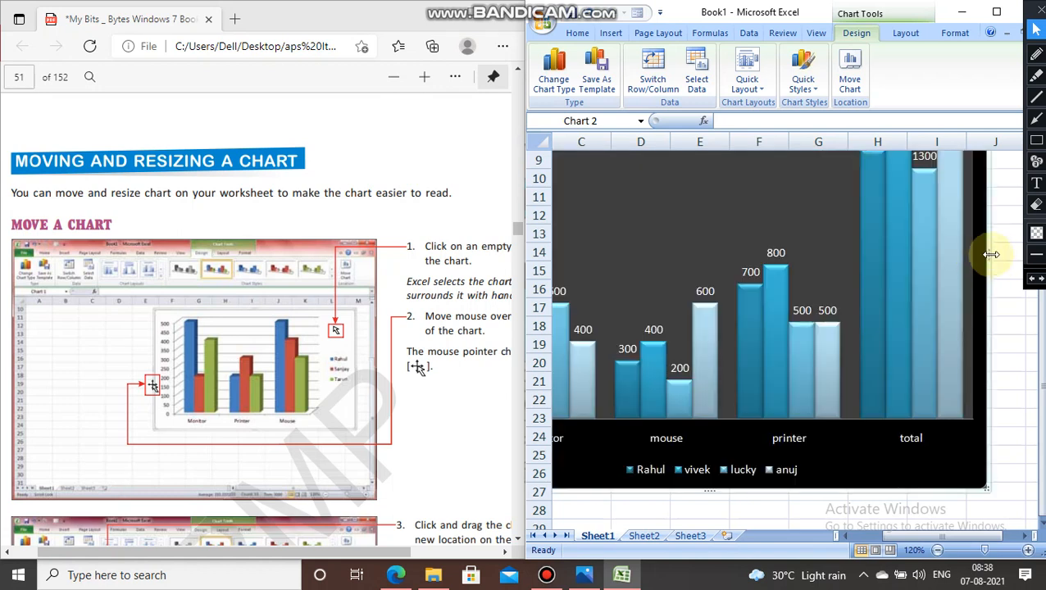
drag(991, 252, 869, 257)
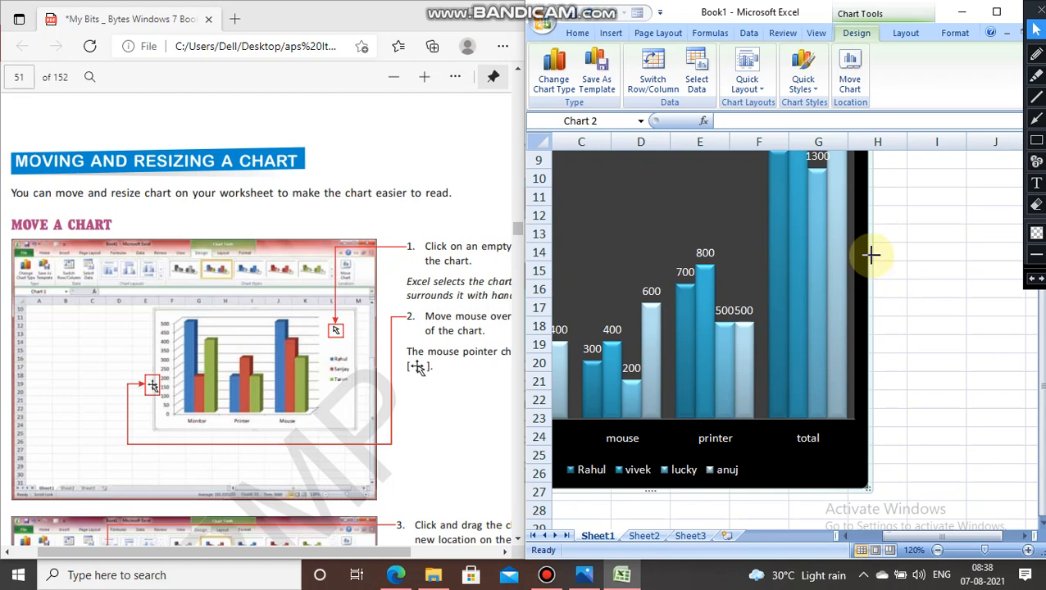
drag(871, 256, 1010, 314)
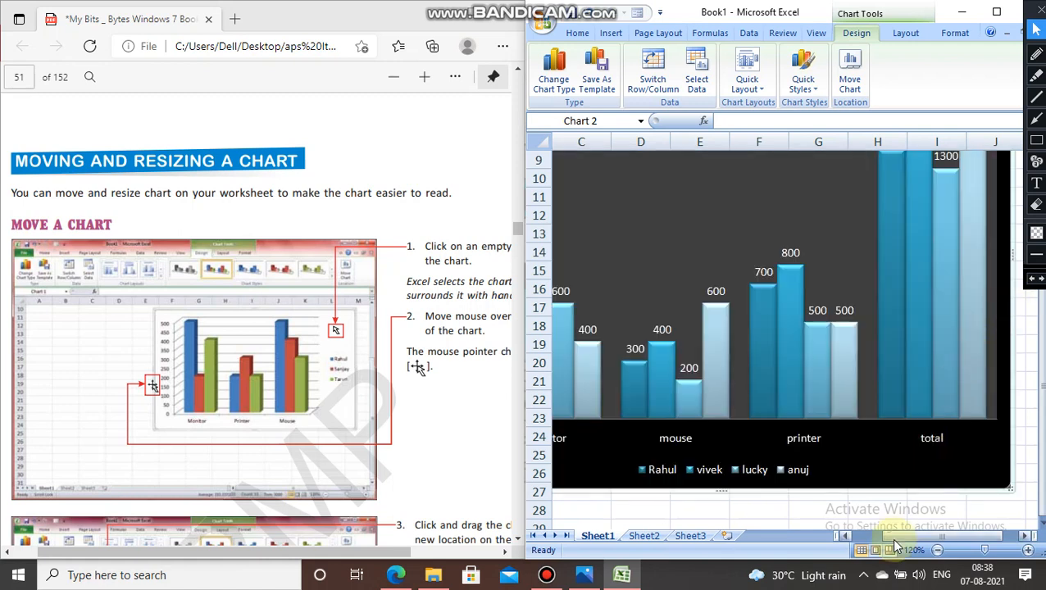
Zoom the worksheet out to 80% and move the enlarged chart to start at about row 4 beside the persons' names
double_click(938, 550)
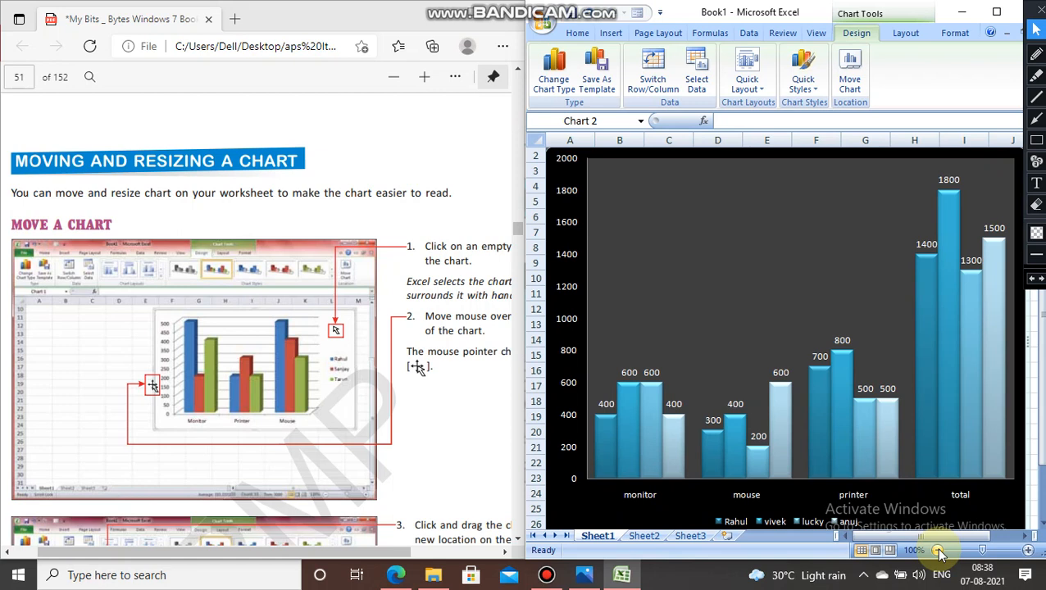
click(938, 550)
click(937, 550)
drag(736, 199, 824, 275)
drag(743, 226, 715, 210)
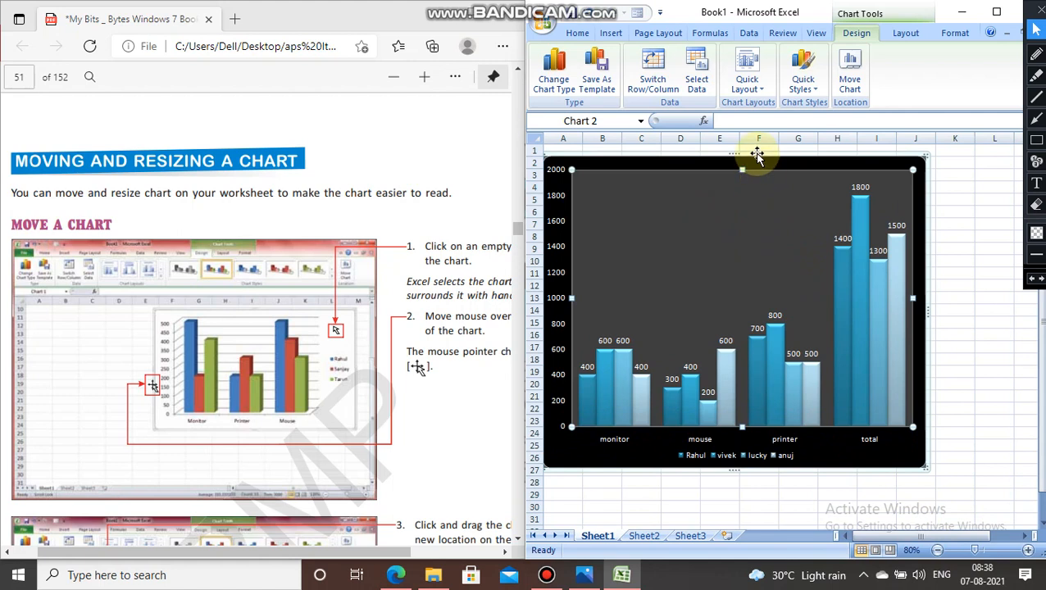
drag(774, 154, 851, 182)
Review the textbook's remaining chart-moving instructions and move the chart to start in column B just below the table's header row
scroll(310, 327, down, 5)
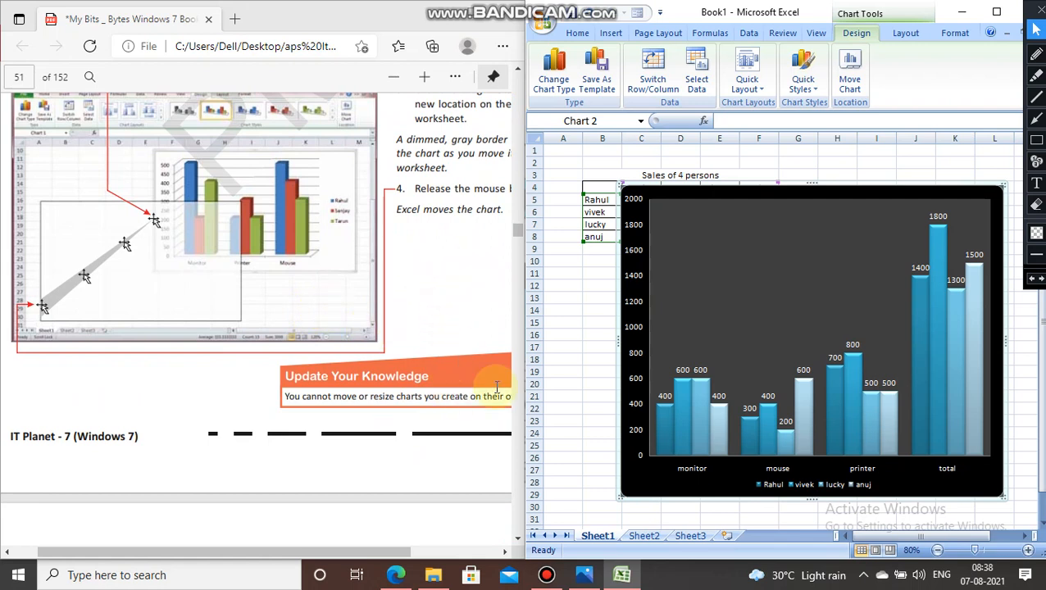
click(506, 554)
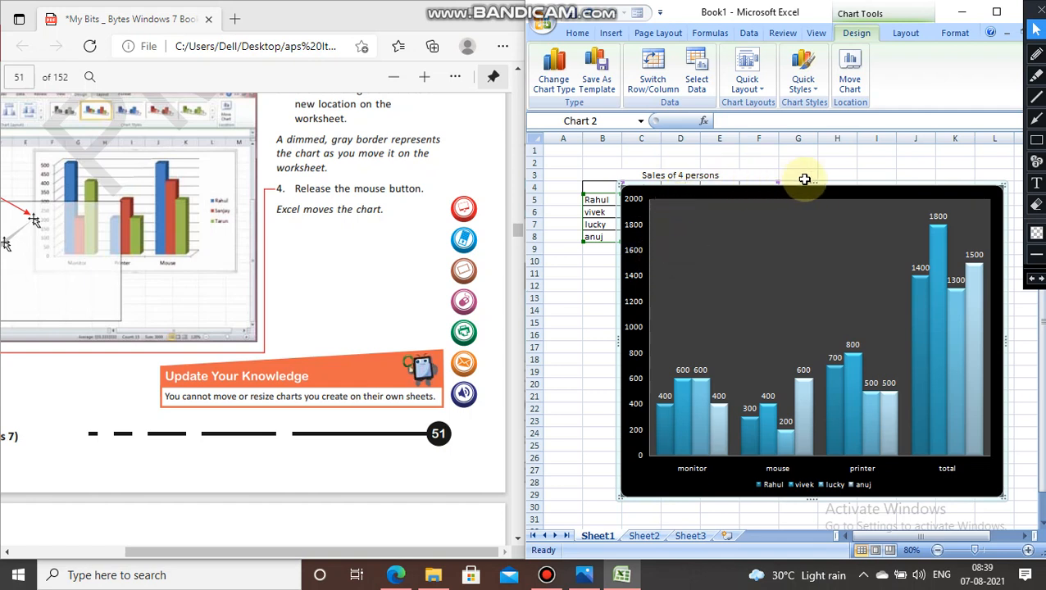
drag(831, 191, 795, 199)
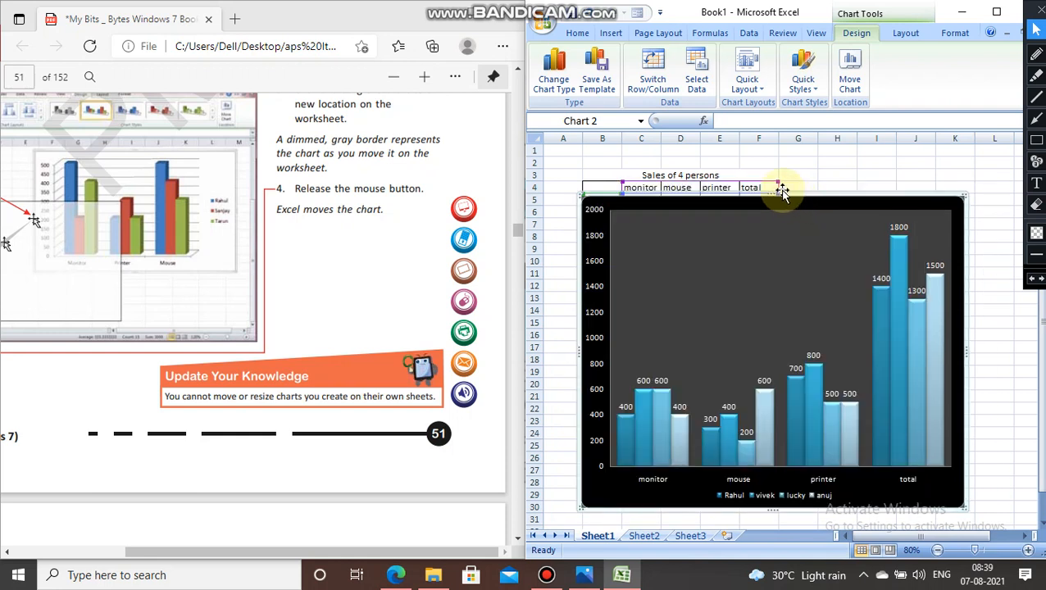
Move the chart to start in column C just below the header row, and consult the textbook's Resize a Chart instructions
drag(800, 188, 833, 191)
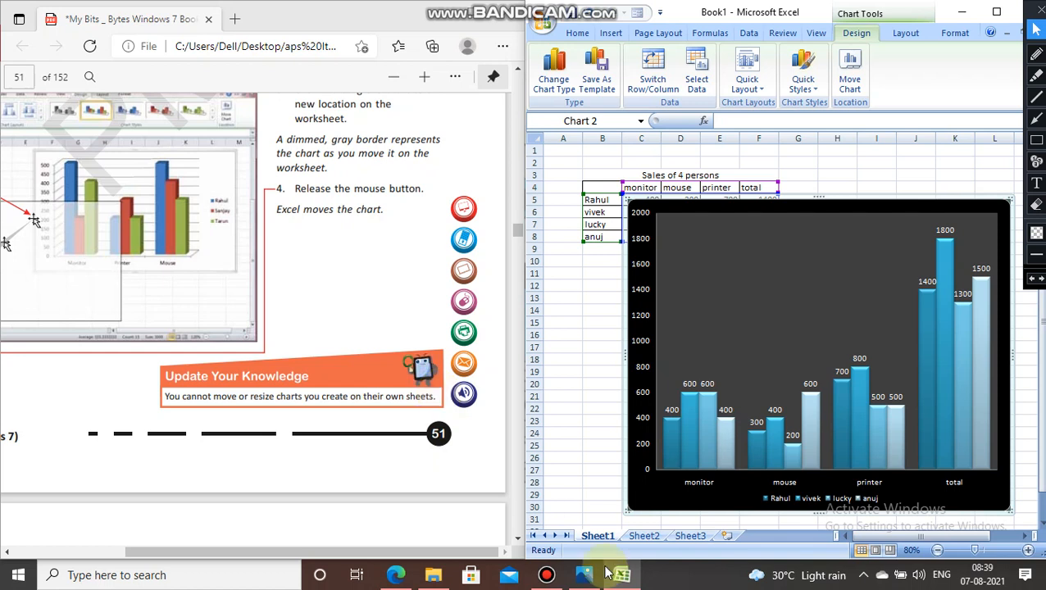
click(518, 538)
scroll(517, 543, down, 3)
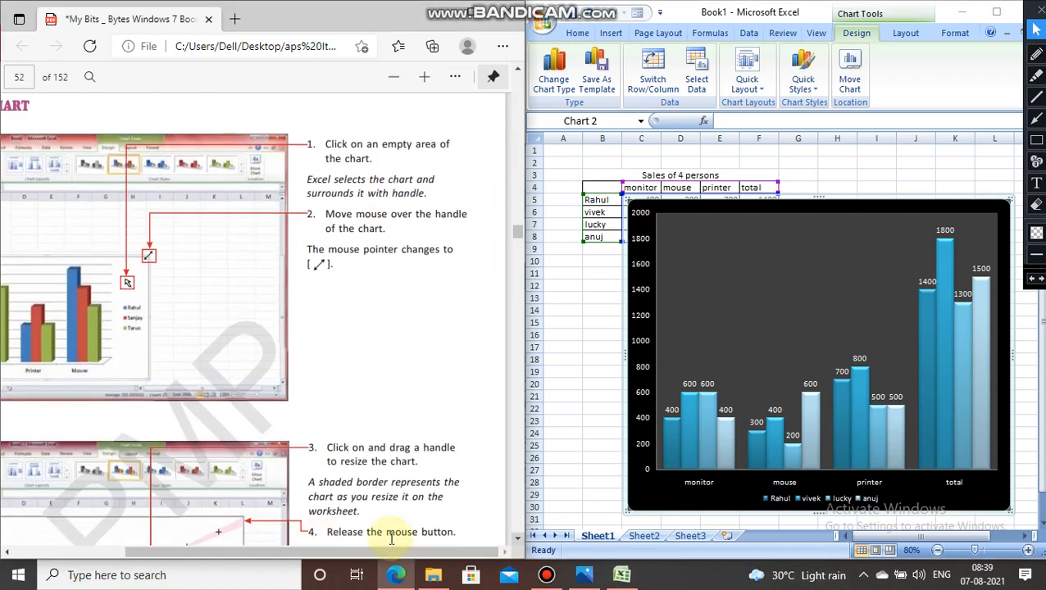
drag(321, 553, 234, 565)
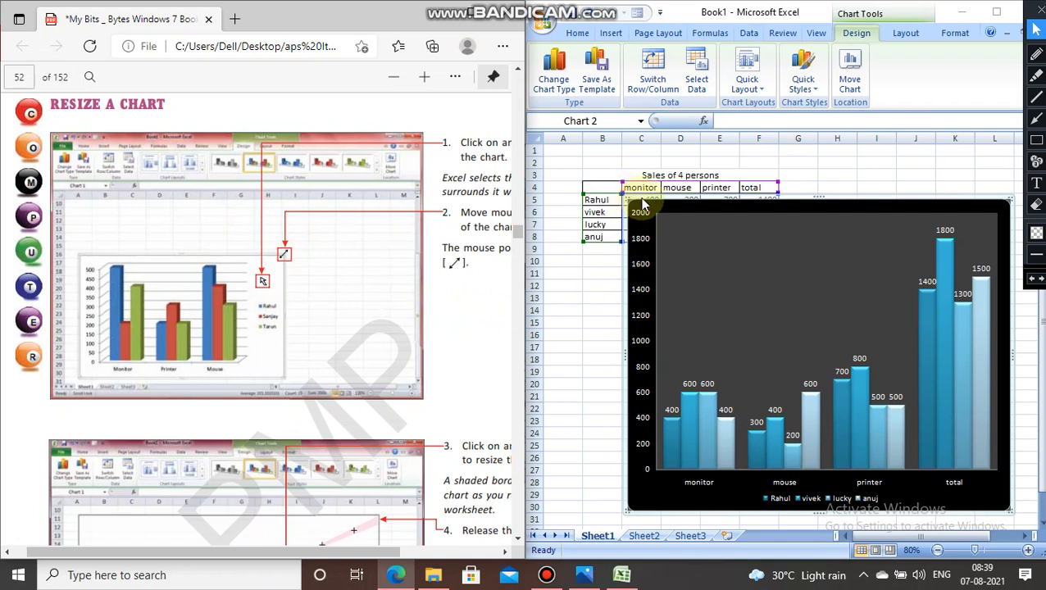
click(505, 552)
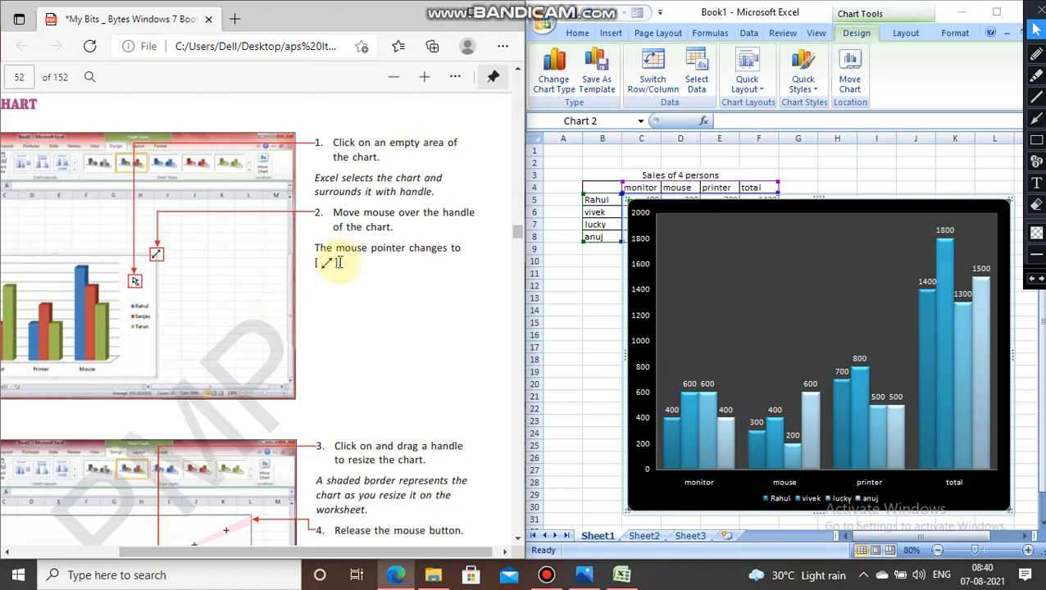
Highlight the resize-pointer symbol in instruction 2 of the textbook's Resize a Chart page in green
mouse_move(334, 263)
mouse_down()
mouse_move(308, 261)
mouse_move(323, 264)
mouse_up()
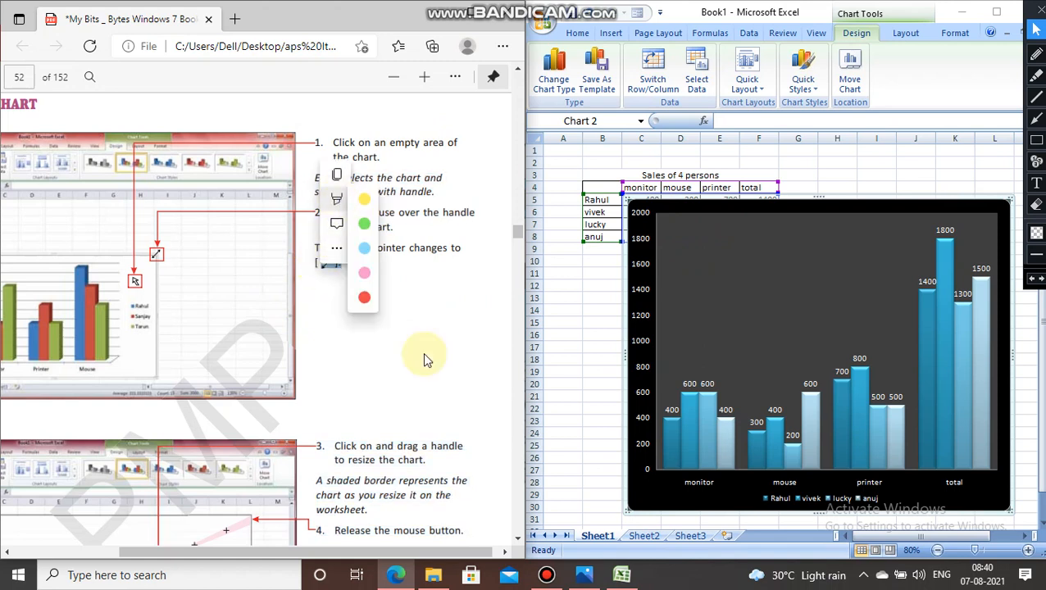
mouse_move(432, 201)
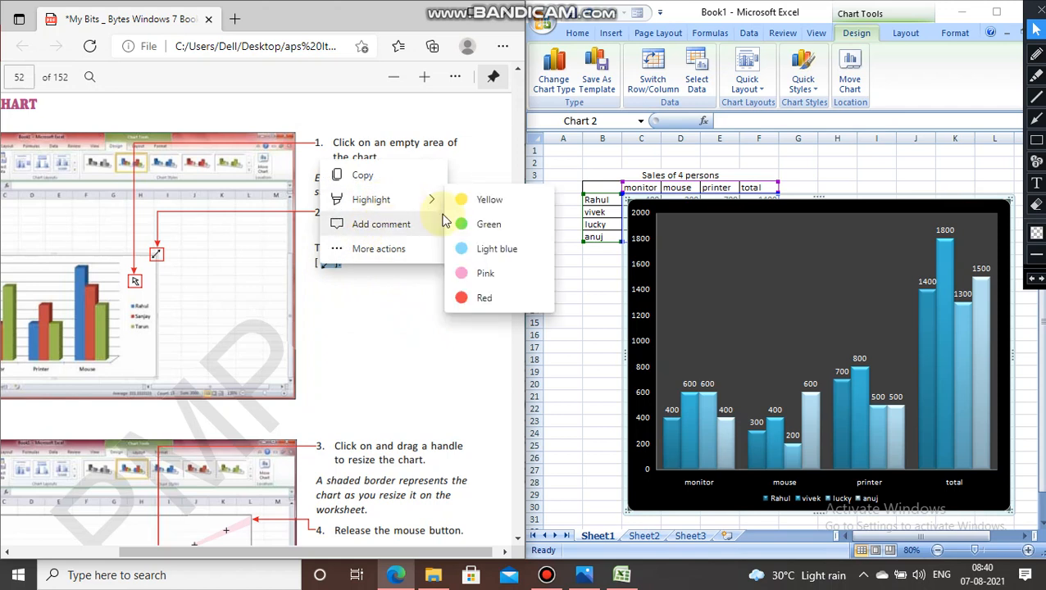
click(504, 225)
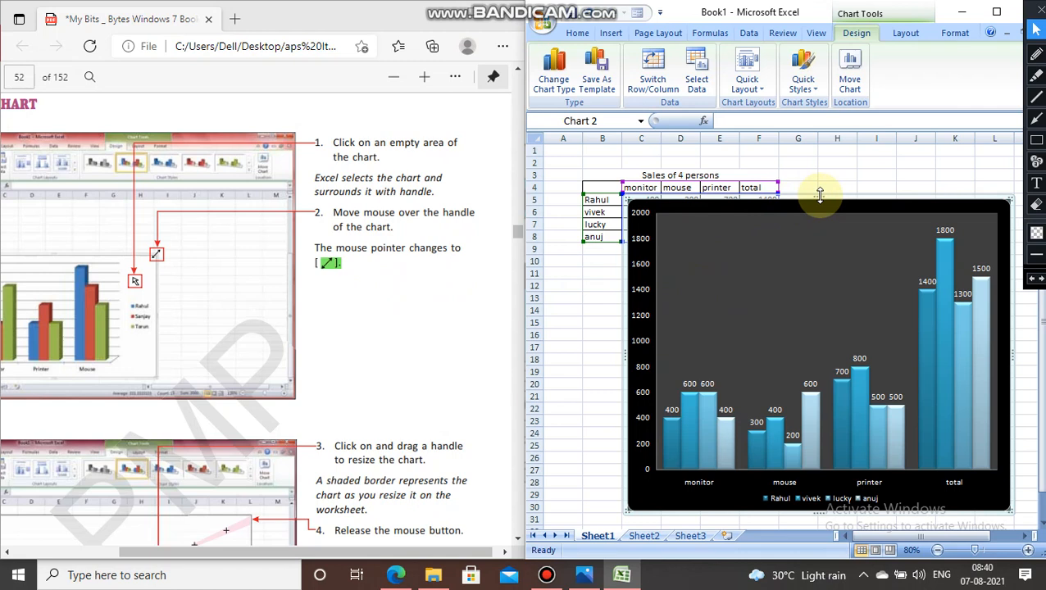
Shrink the chart from its top edge and corners so that it spans about columns F to K and rows 12 to 28
drag(819, 193, 808, 244)
scroll(302, 287, down, 5)
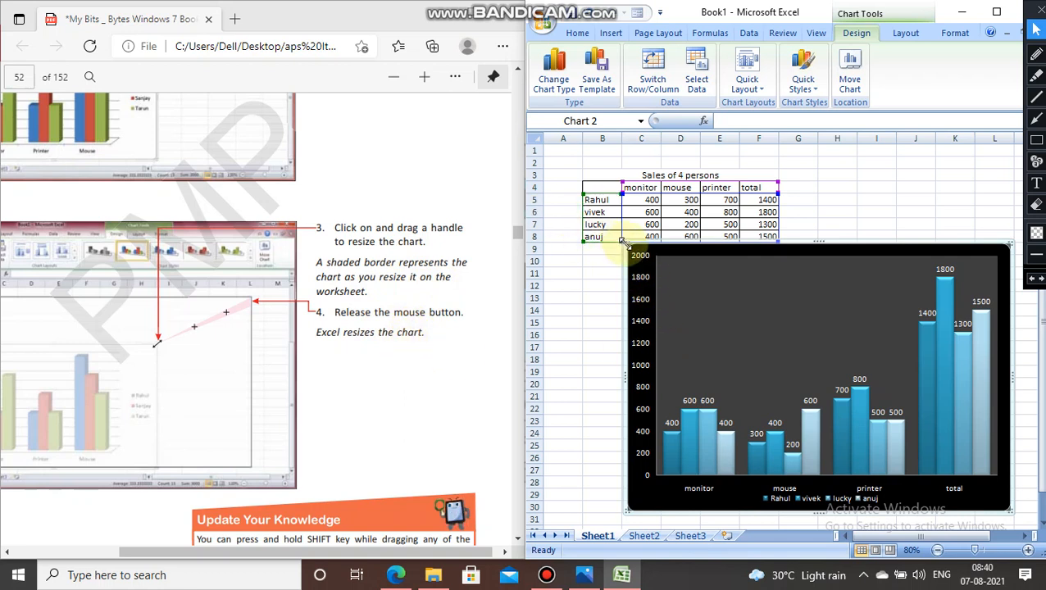
mouse_move(628, 246)
mouse_down()
mouse_move(789, 350)
mouse_move(639, 255)
mouse_move(743, 320)
mouse_move(672, 276)
mouse_up()
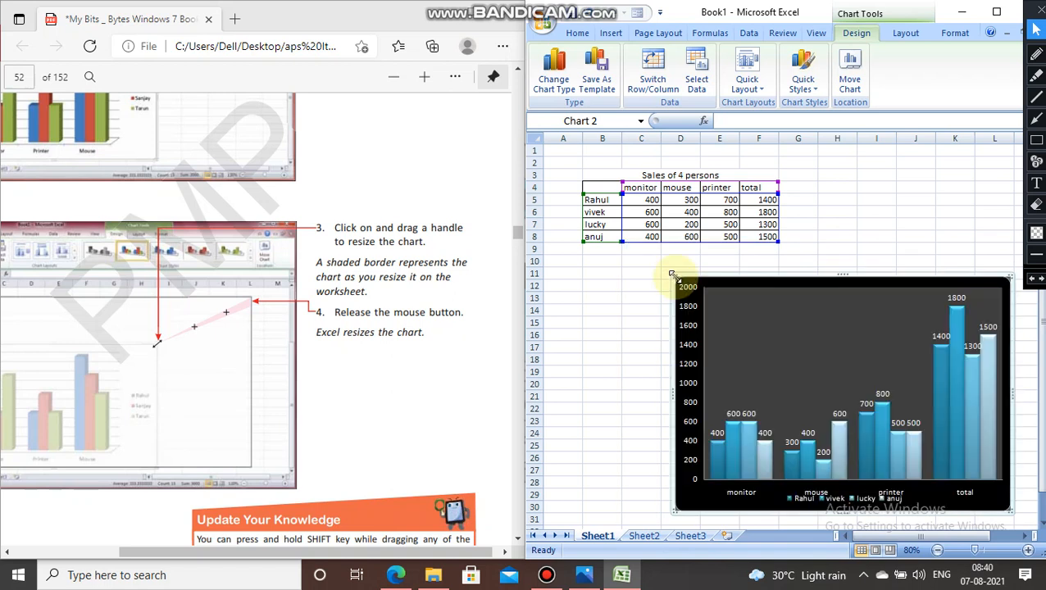
drag(674, 512, 738, 465)
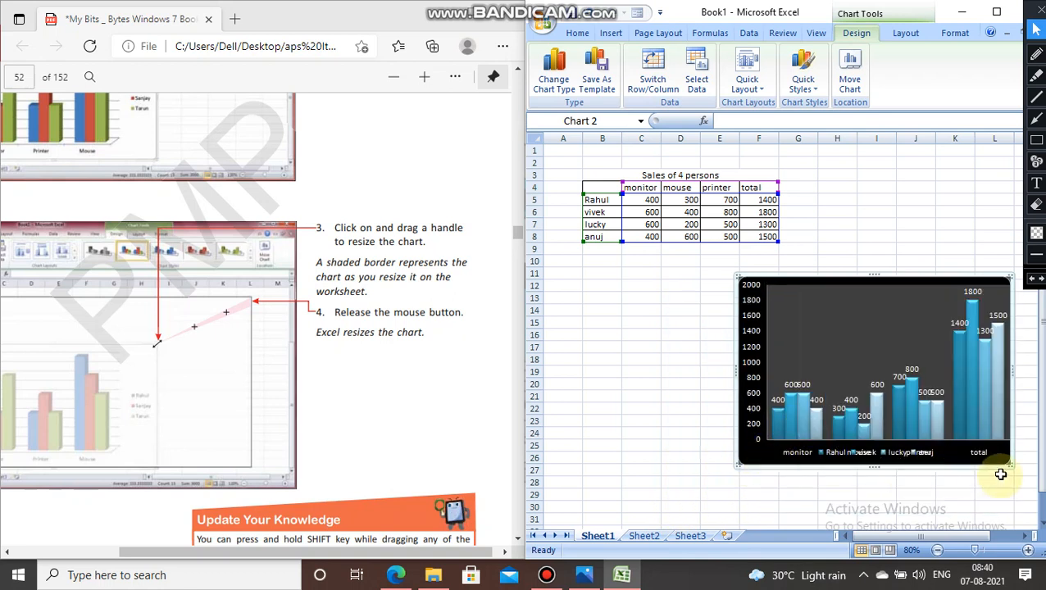
drag(910, 421, 981, 483)
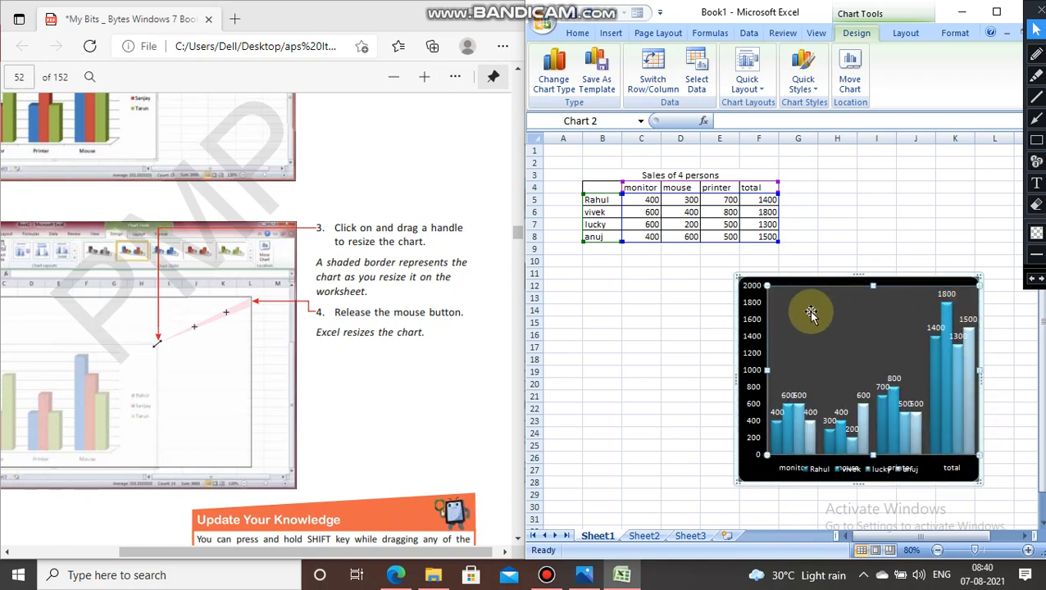
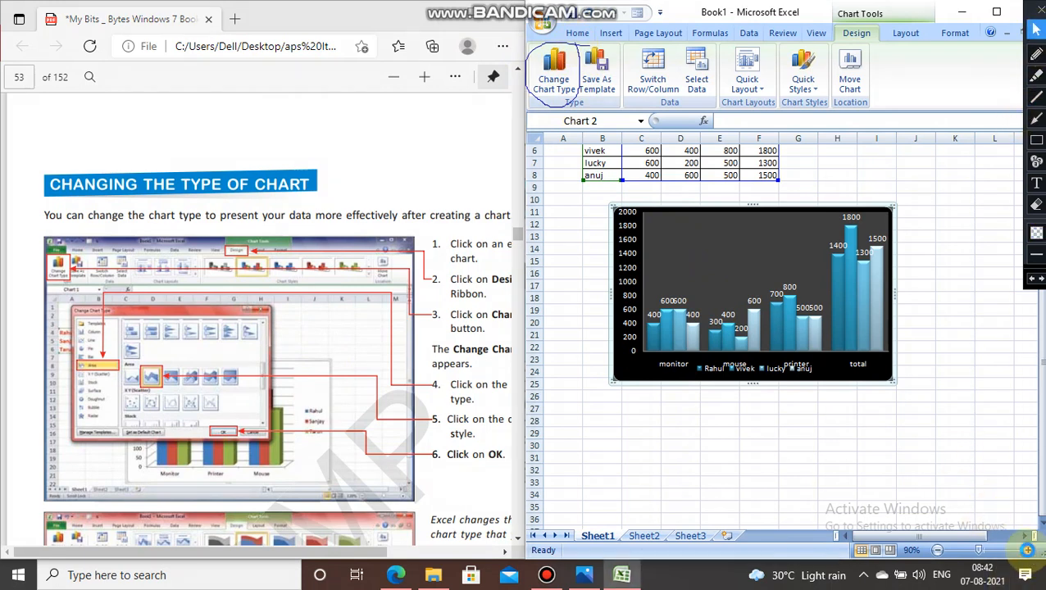
Browse the Bar, X Y (Scatter), Stock, Surface and Doughnut types, and change the chart to the basic Pie type
click(1029, 551)
click(1029, 551)
click(1029, 551)
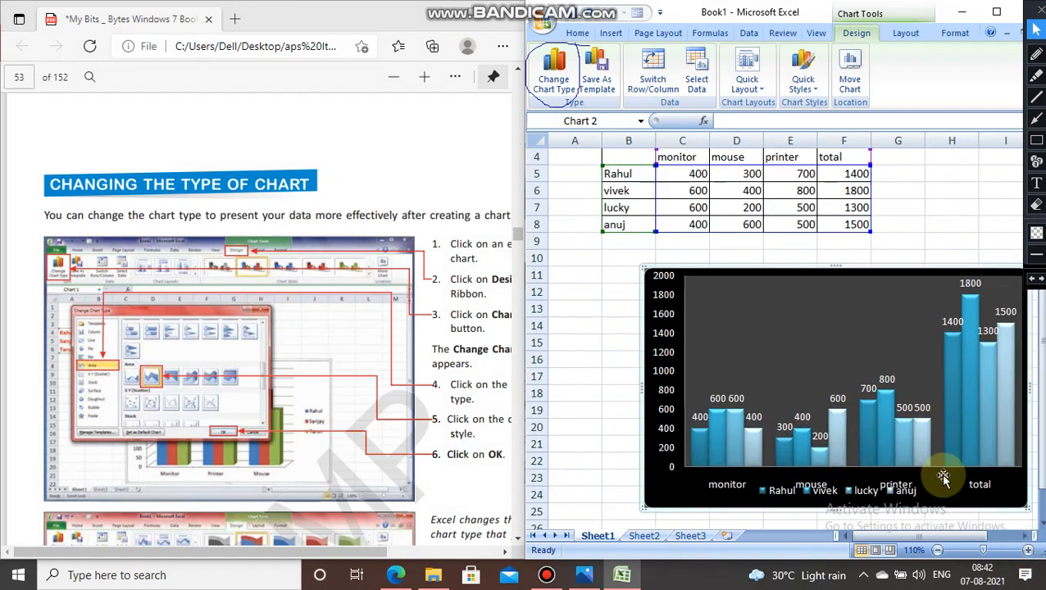
click(564, 82)
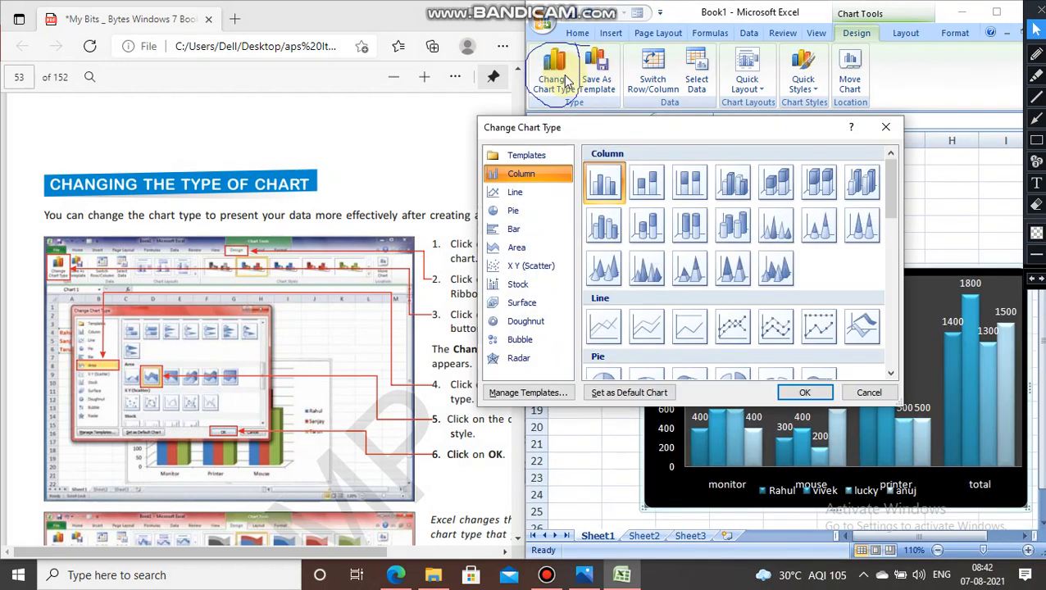
click(534, 232)
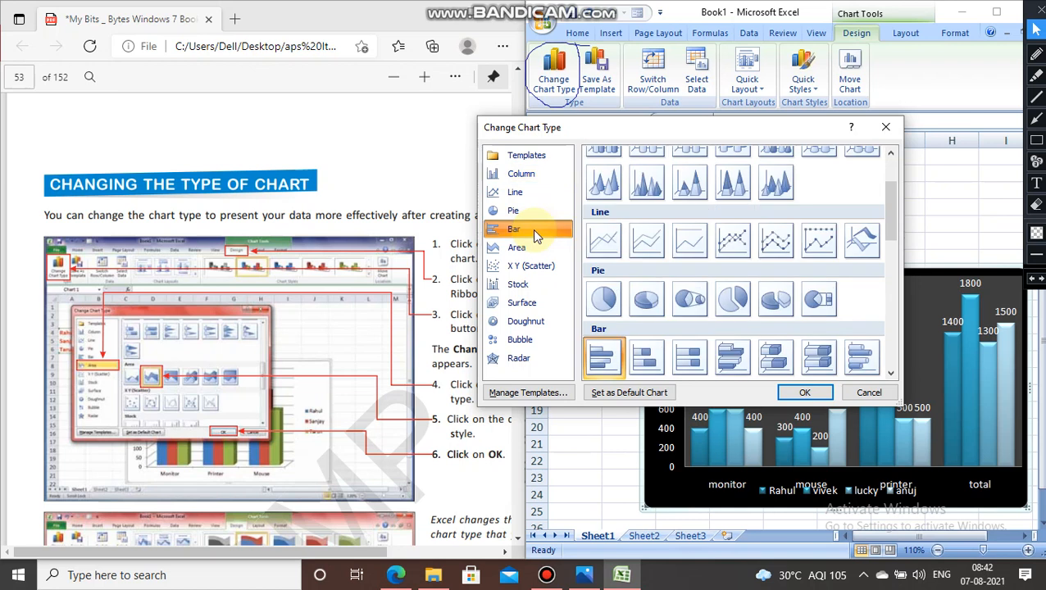
click(533, 266)
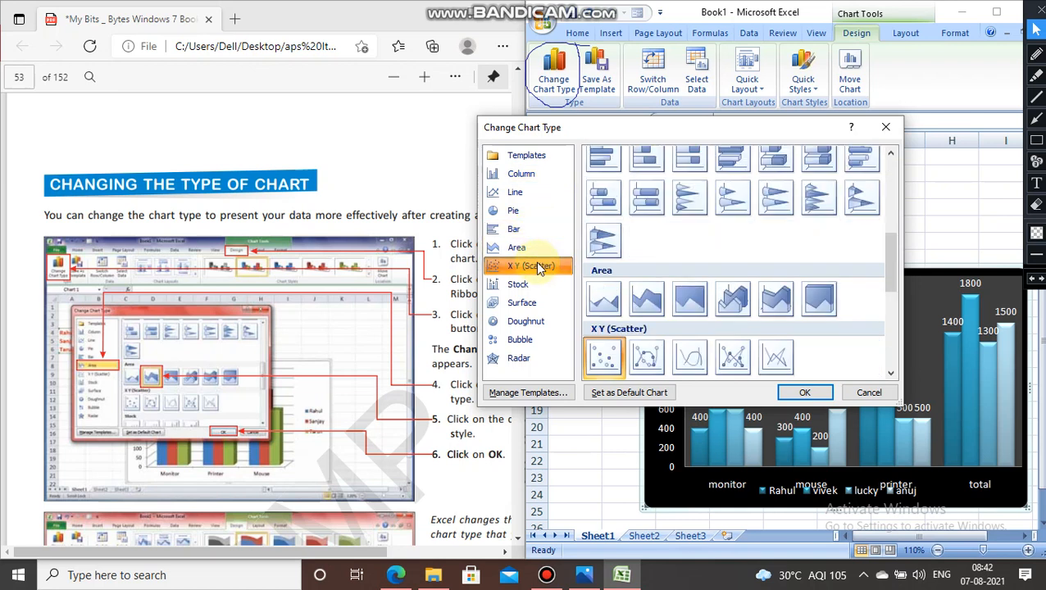
click(538, 287)
click(541, 303)
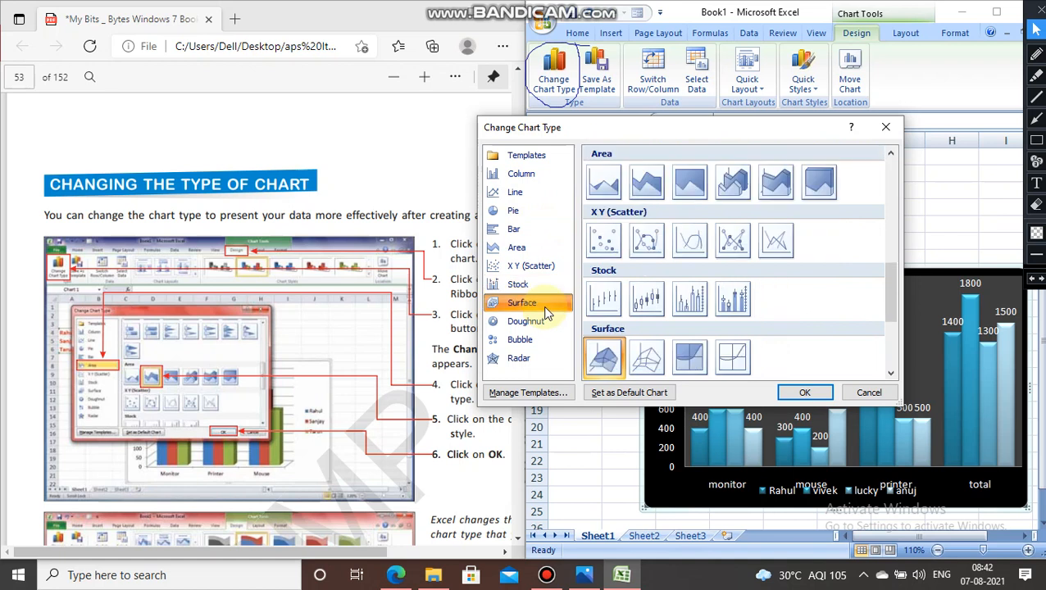
click(544, 322)
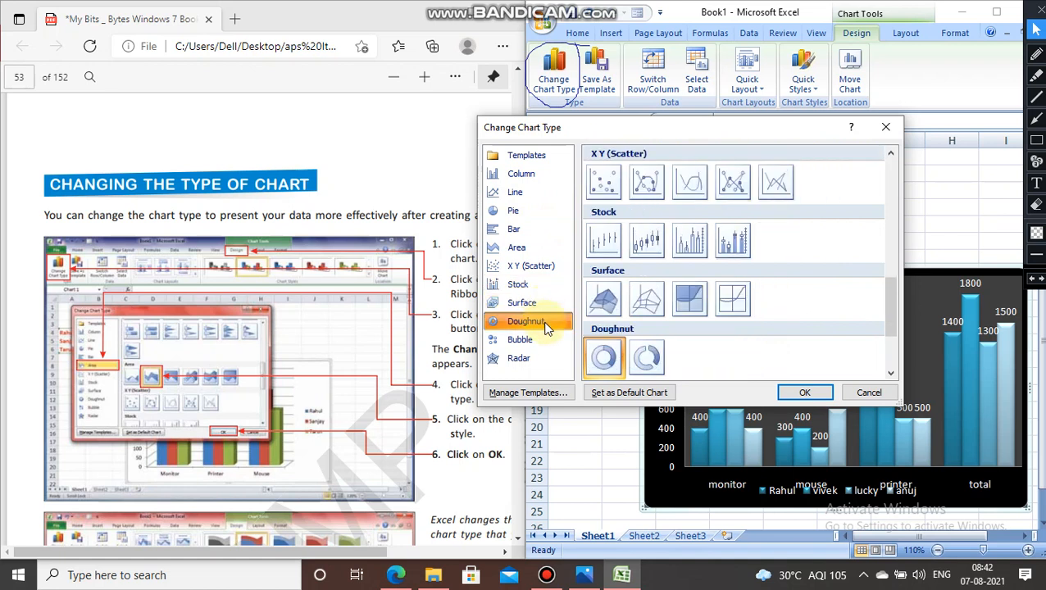
click(543, 208)
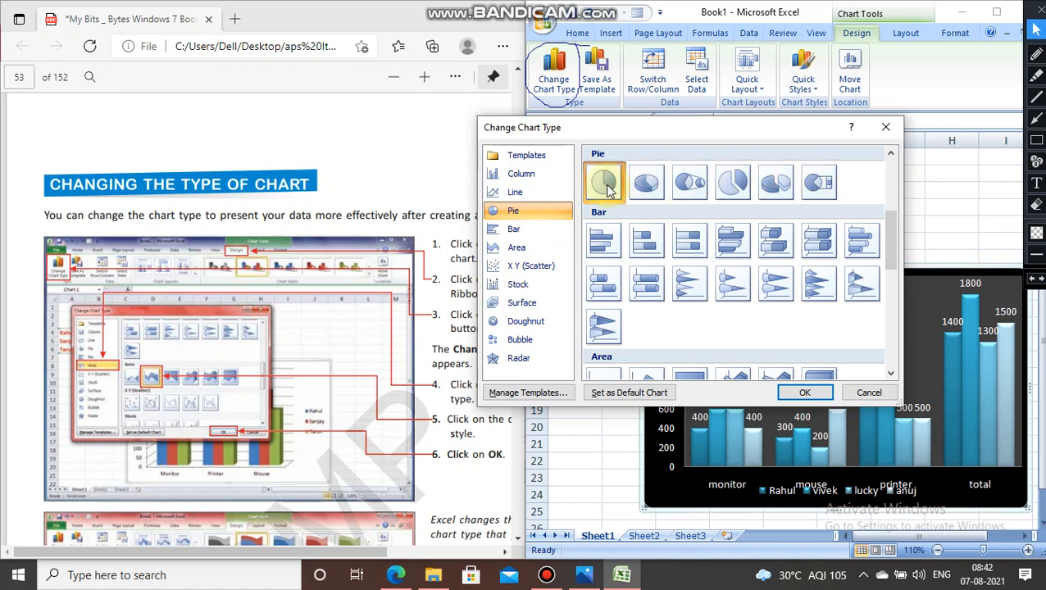
click(802, 393)
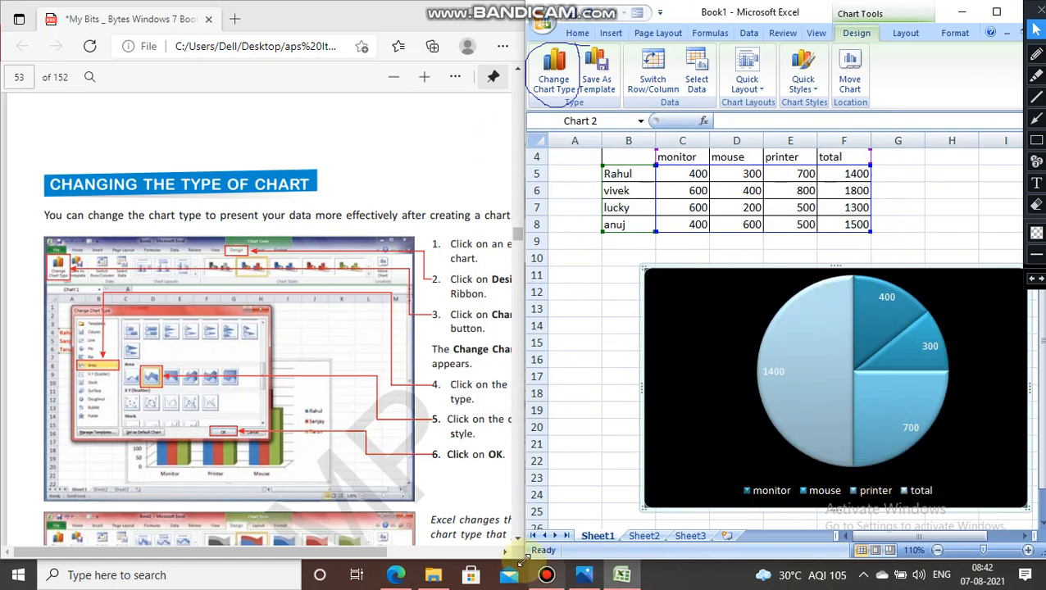
Review the textbook's remaining steps for changing the chart type, and change the pie chart to the third Line subtype, 100% stacked without markers
scroll(506, 554, right, 3)
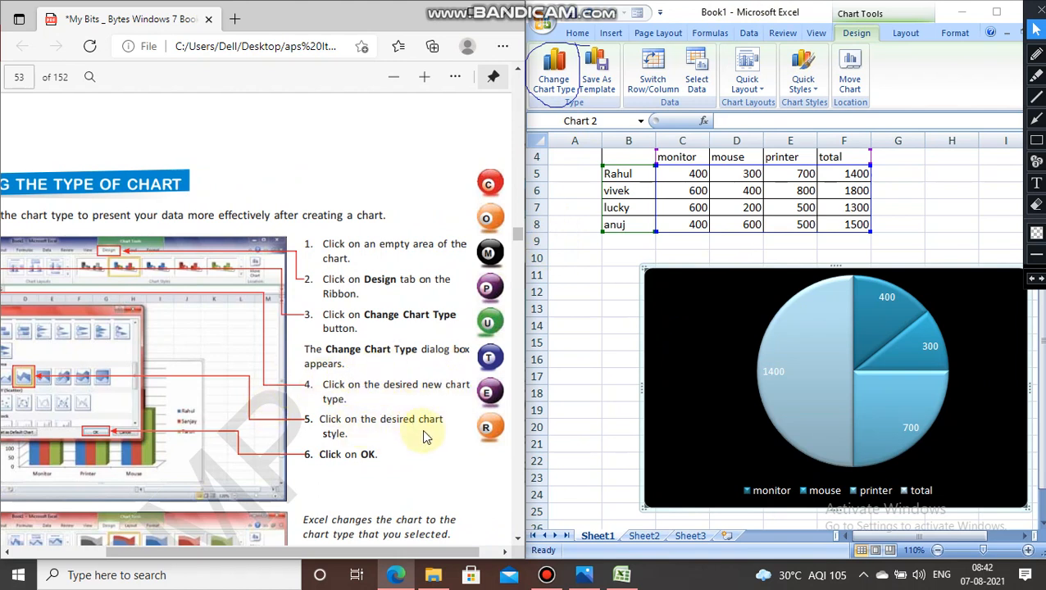
scroll(423, 423, down, 5)
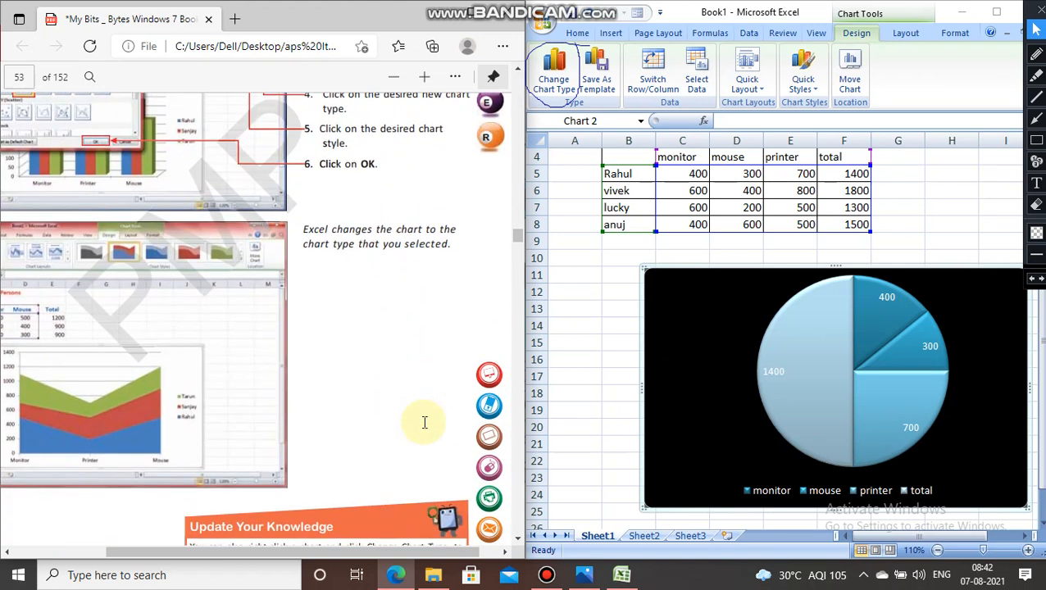
click(563, 88)
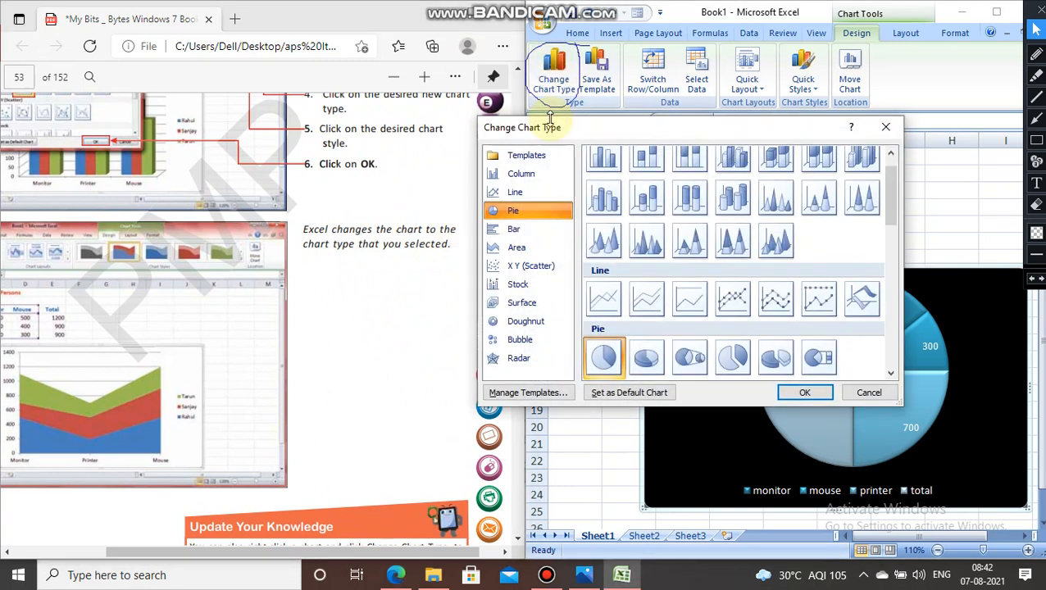
click(523, 173)
click(526, 192)
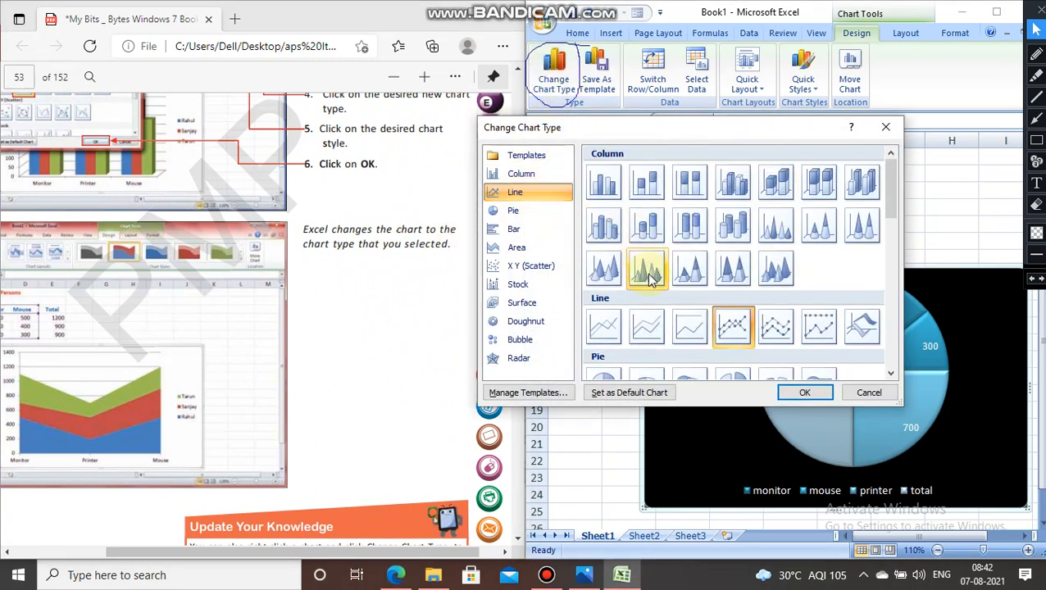
click(693, 330)
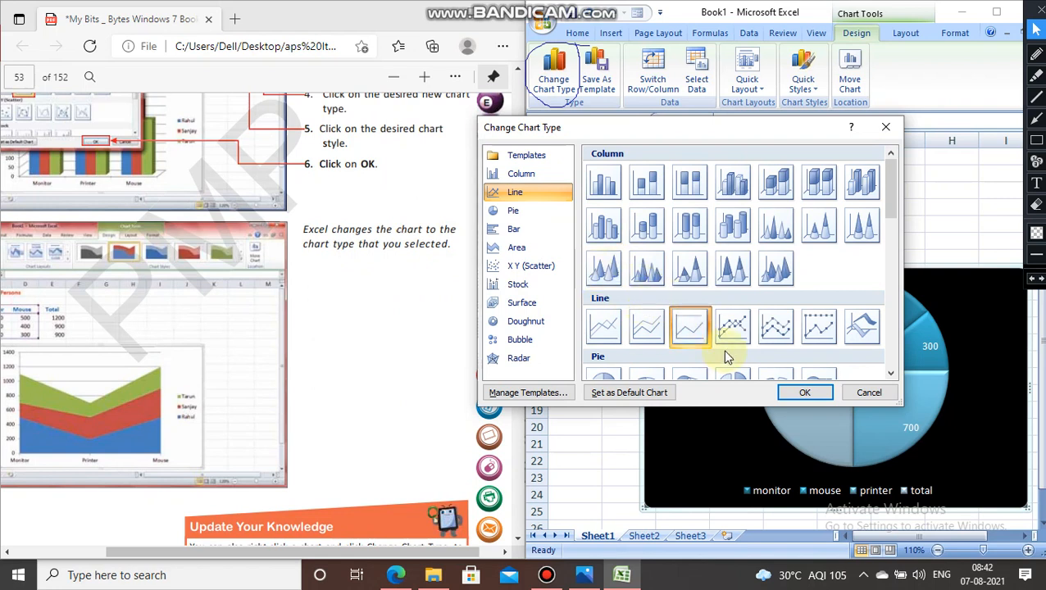
click(798, 392)
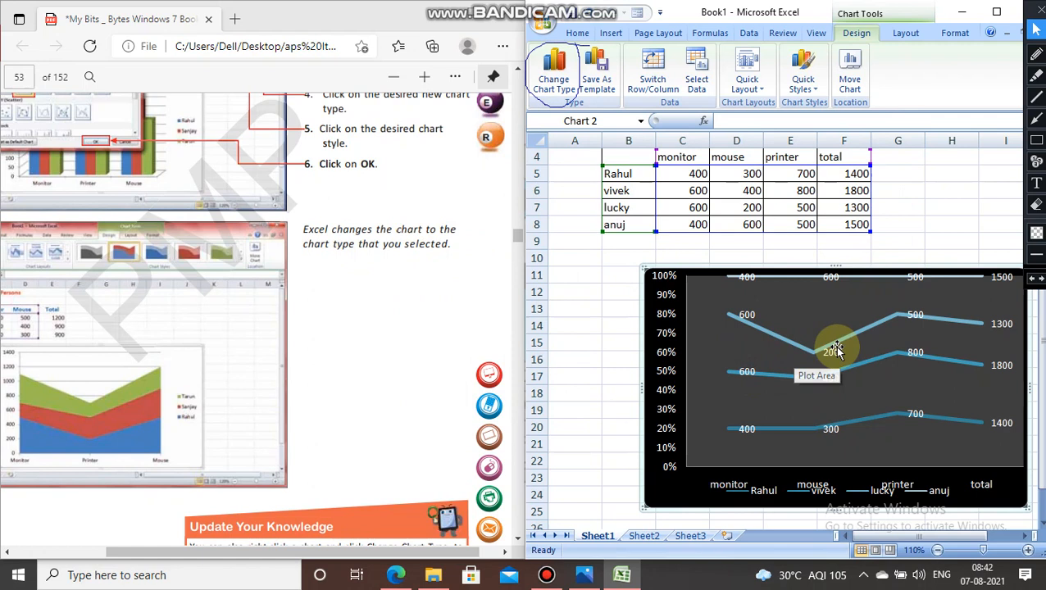
Change the line chart to the basic Doughnut type
click(553, 78)
click(541, 321)
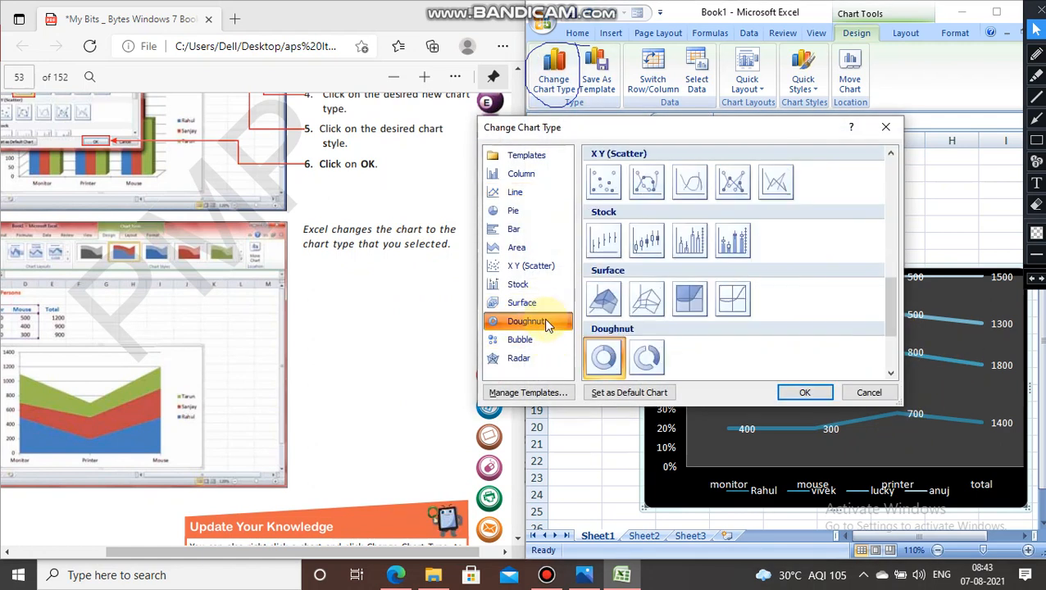
click(796, 392)
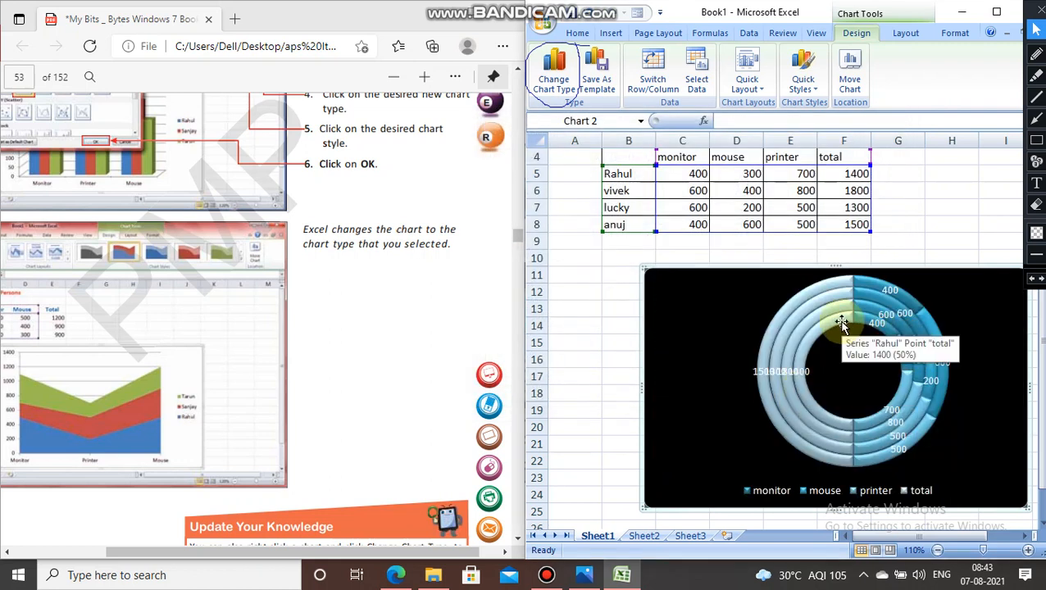
Select the doughnut's rings in turn, pull the outer ring's segments outward, and push them back together
click(844, 325)
click(869, 320)
click(871, 306)
click(874, 296)
click(876, 289)
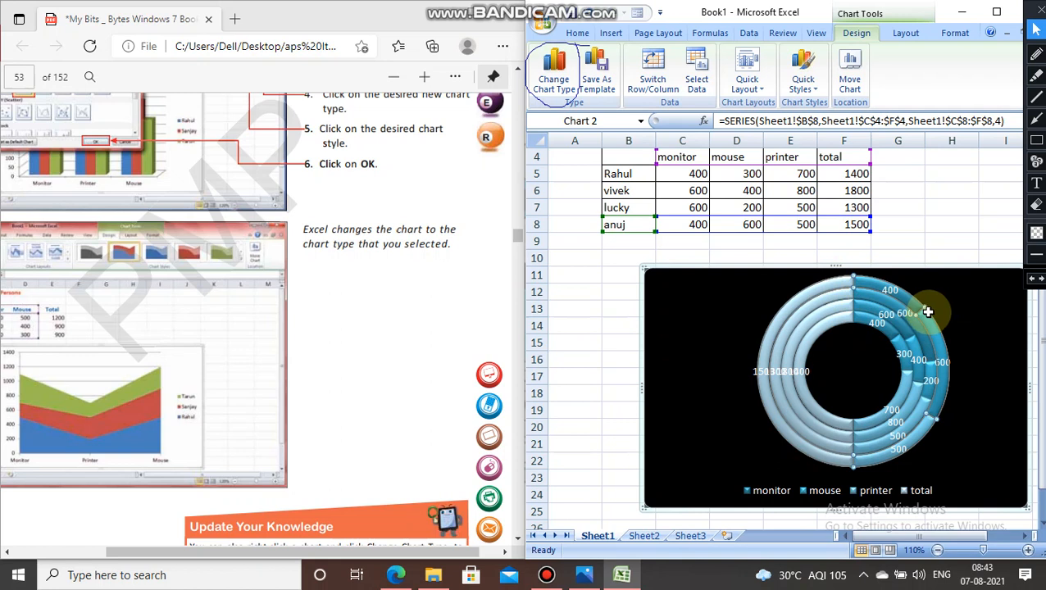
drag(926, 306, 1004, 342)
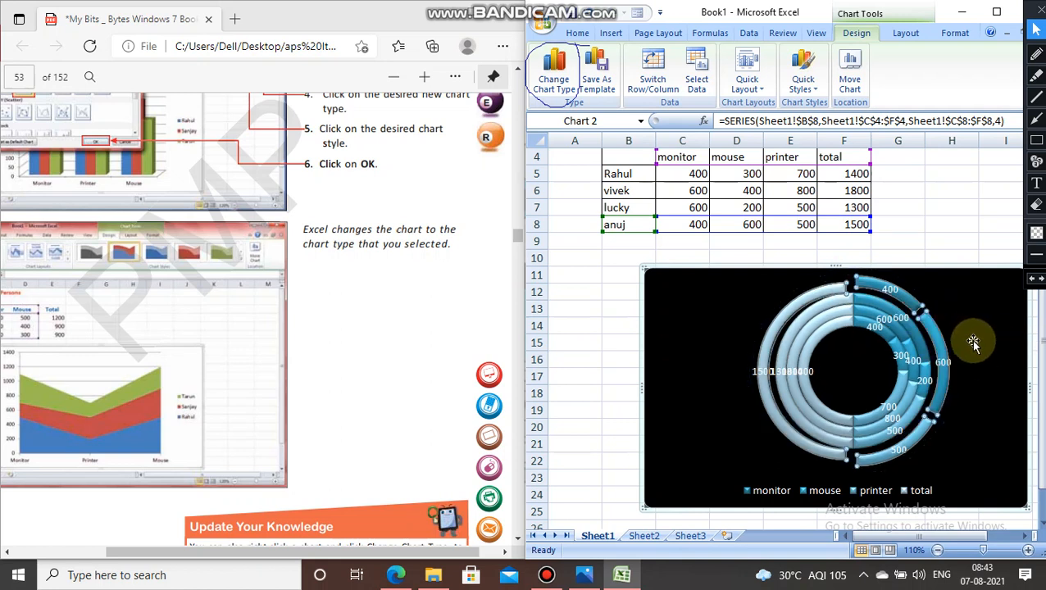
click(930, 348)
drag(929, 345, 898, 348)
Read the textbook tip on changing the chart type, and apply the second Bubble subtype, with 3-D bubbles, to one doughnut series
scroll(339, 345, down, 5)
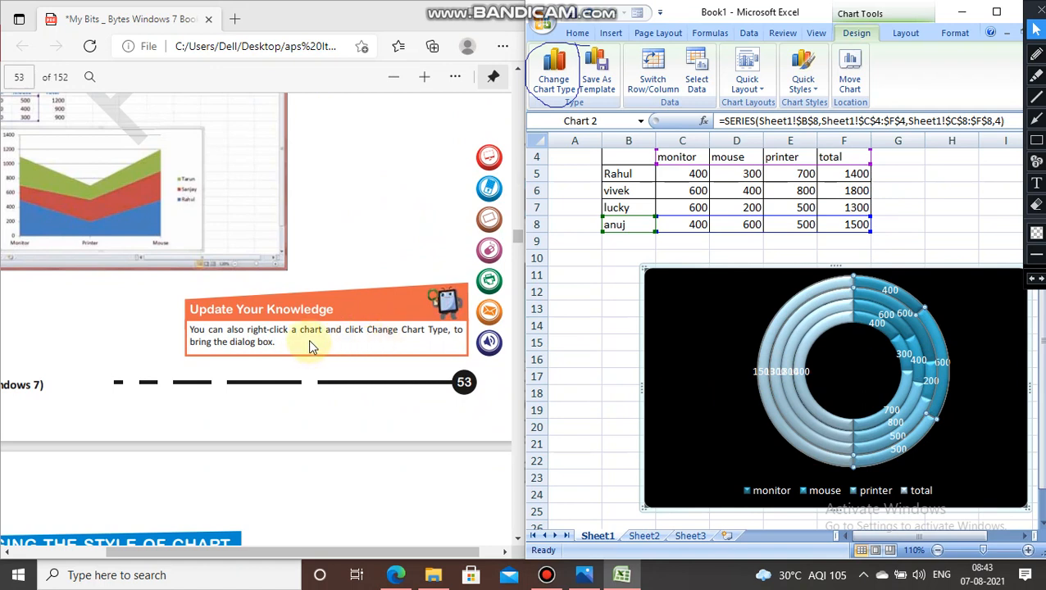
right_click(798, 331)
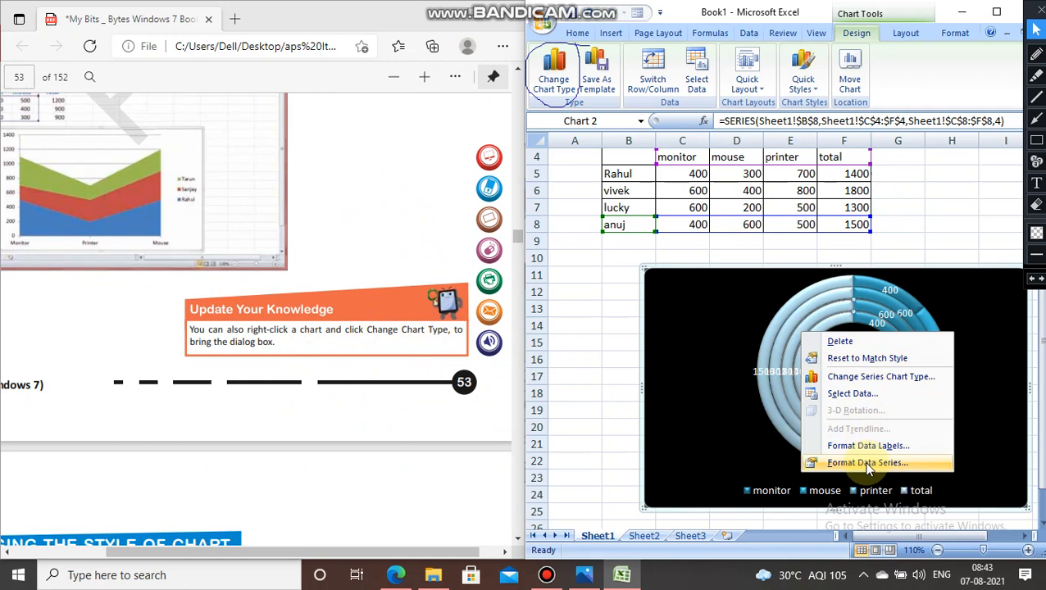
click(909, 379)
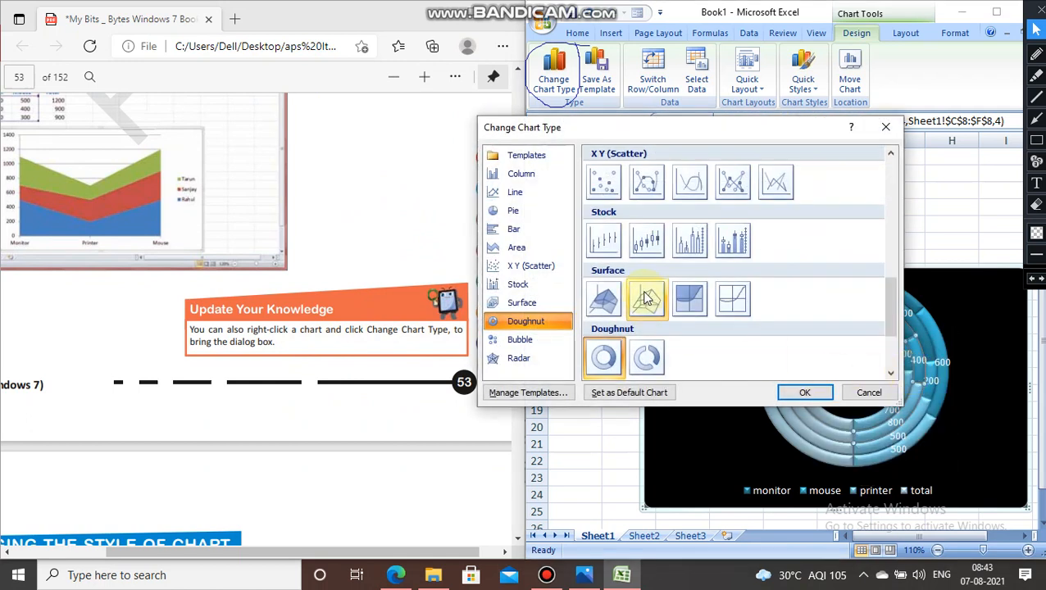
click(522, 339)
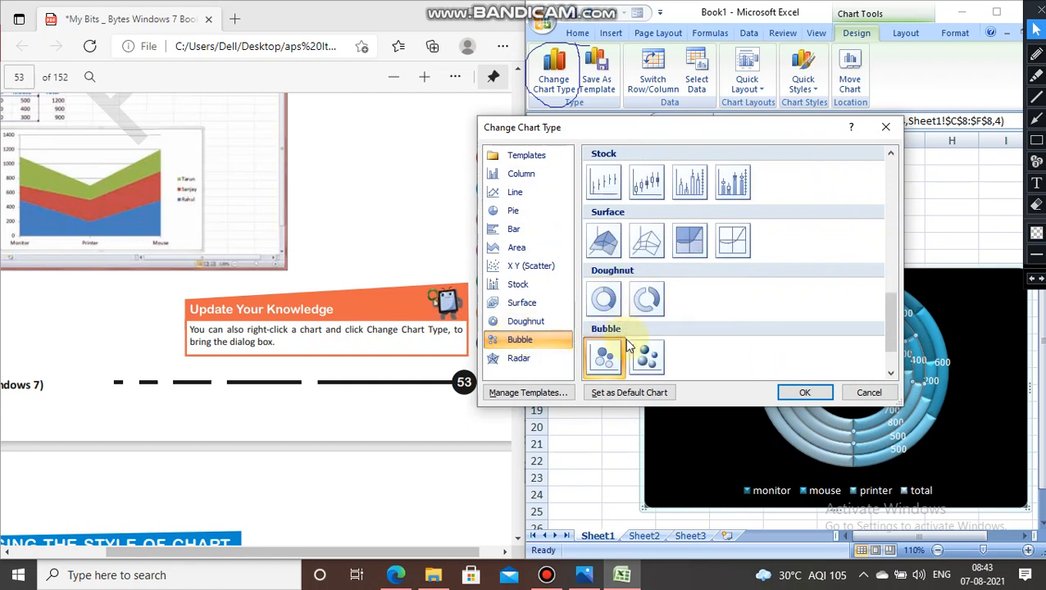
click(647, 357)
click(806, 391)
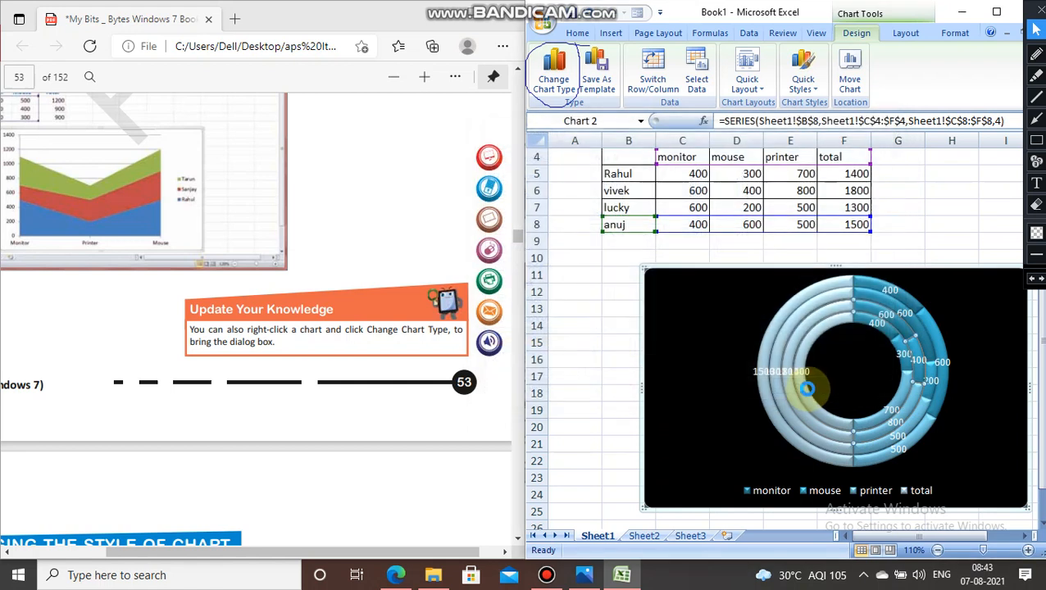
Change the bubble chart to the 3-D Clustered Column type
click(497, 341)
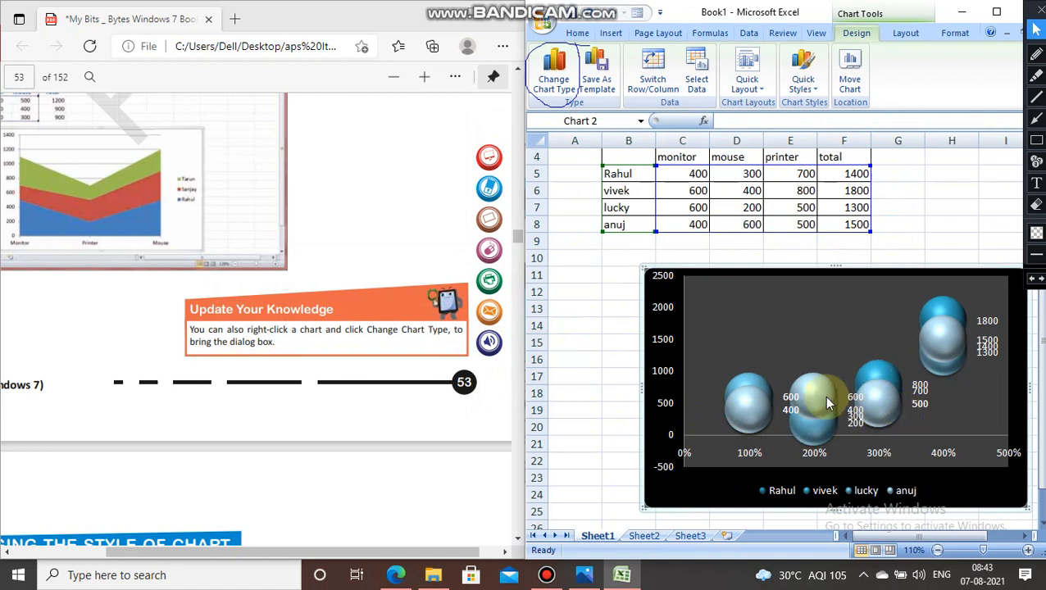
right_click(820, 395)
click(855, 440)
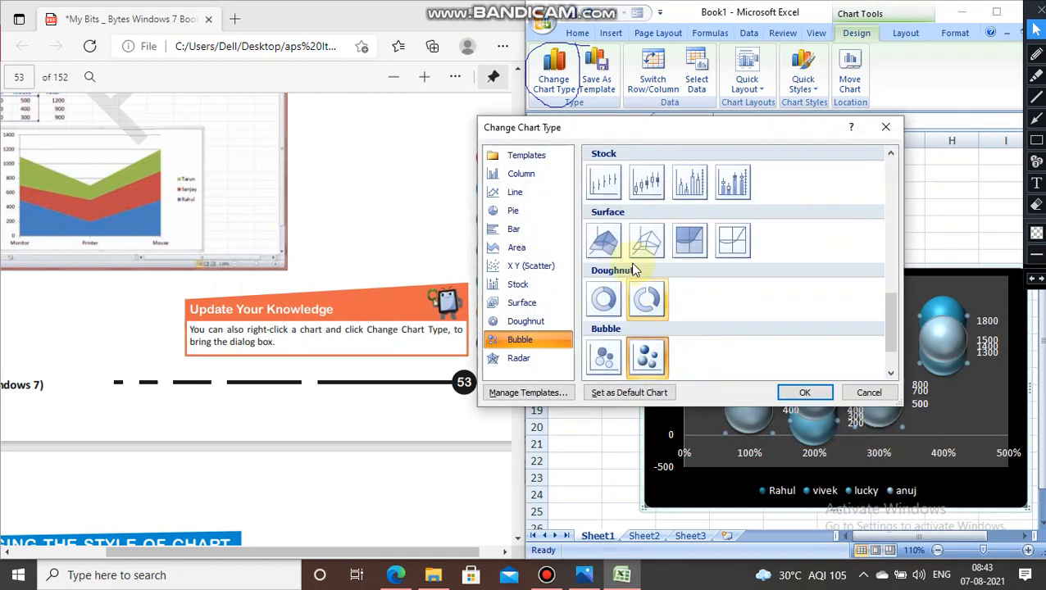
click(529, 179)
click(647, 225)
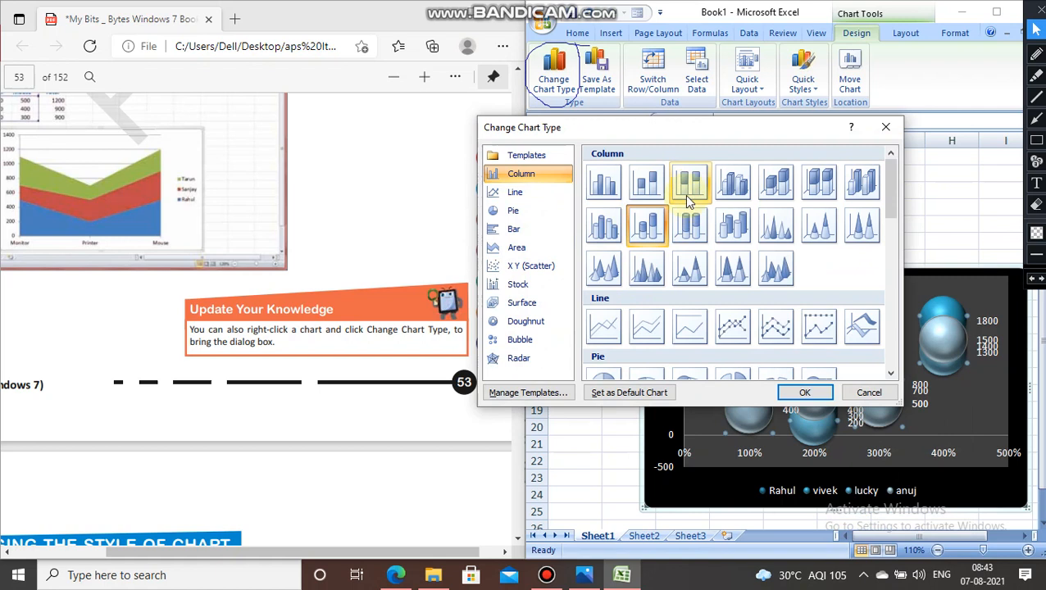
click(730, 182)
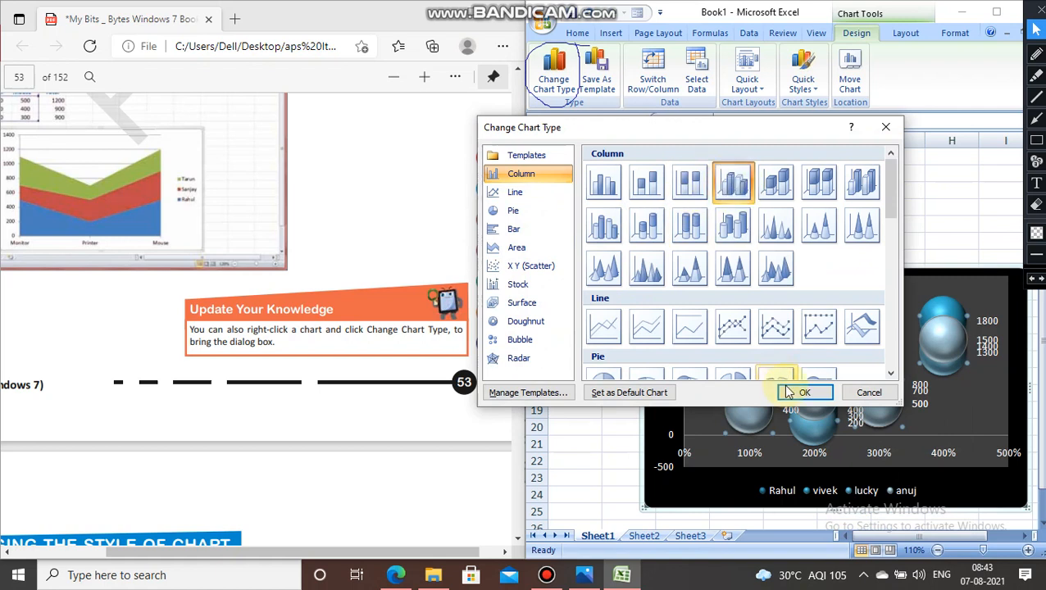
click(796, 392)
click(494, 342)
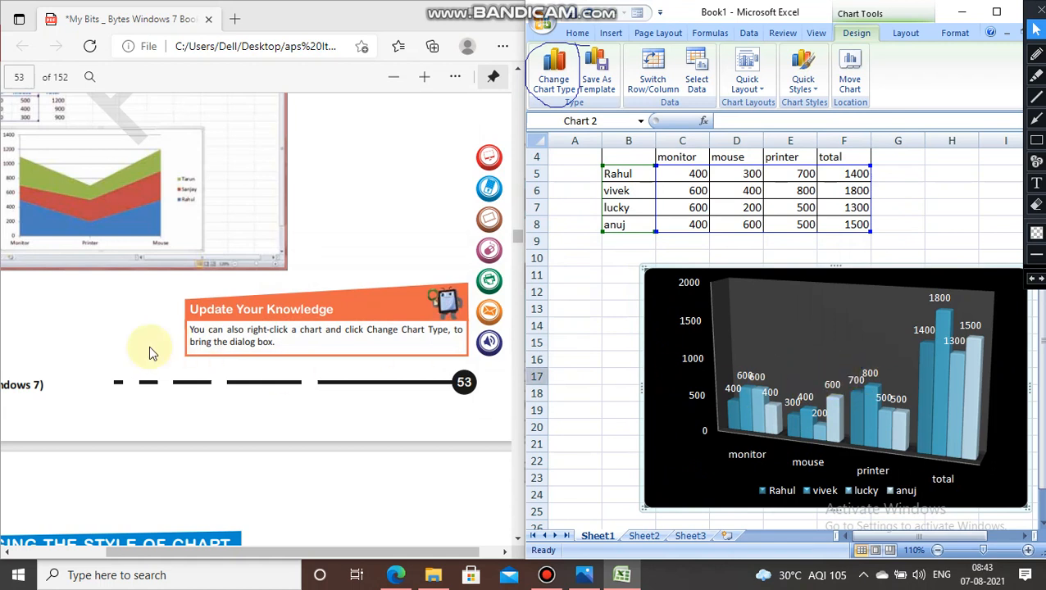
Read the textbook's steps on changing the chart style, and apply the fourth-row red style followed by the black-background green style
scroll(350, 365, down, 5)
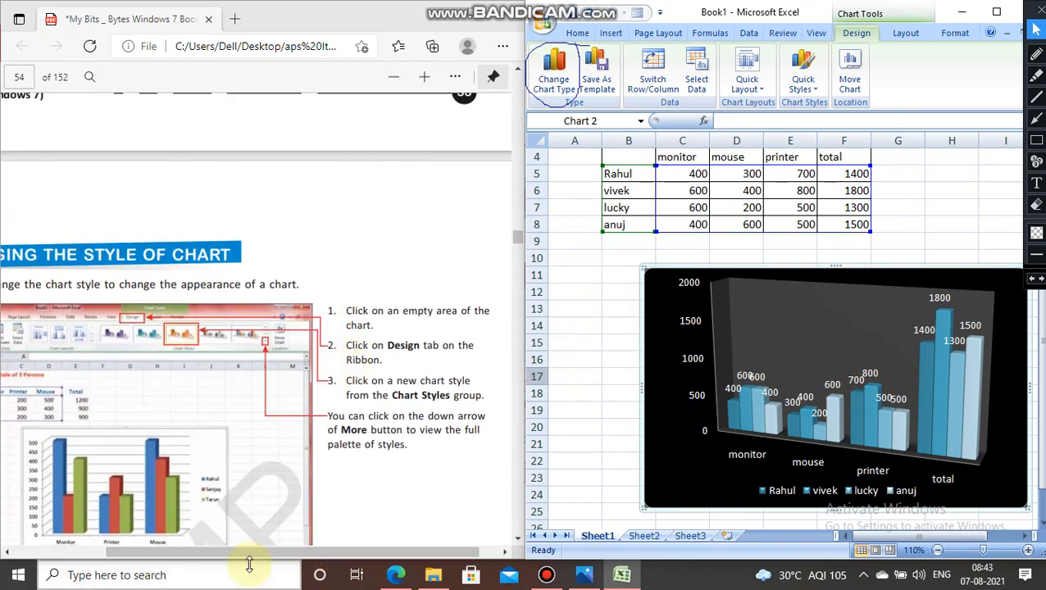
drag(256, 552, 193, 566)
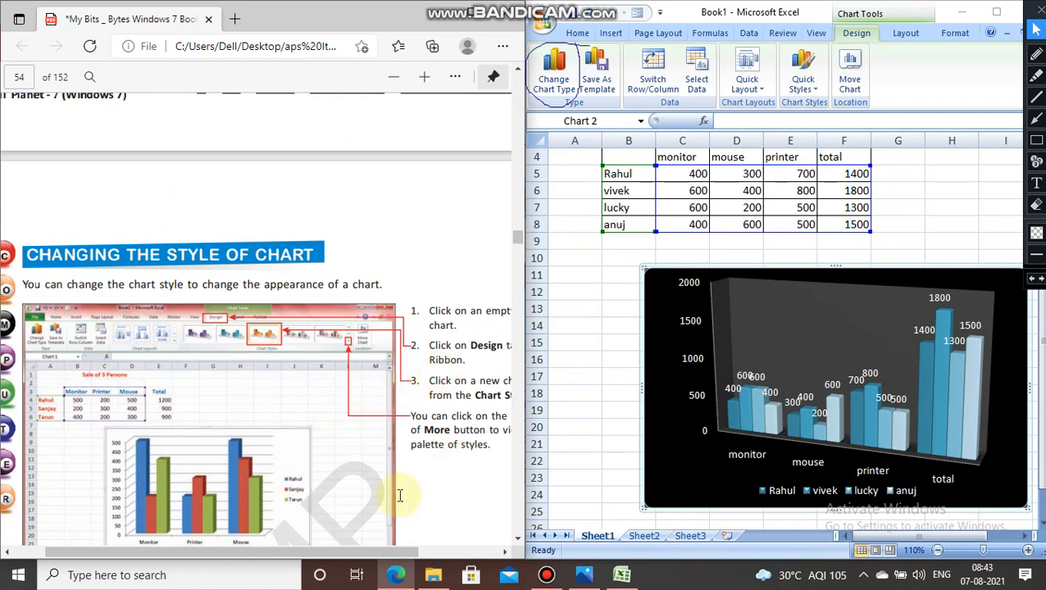
drag(385, 564, 445, 560)
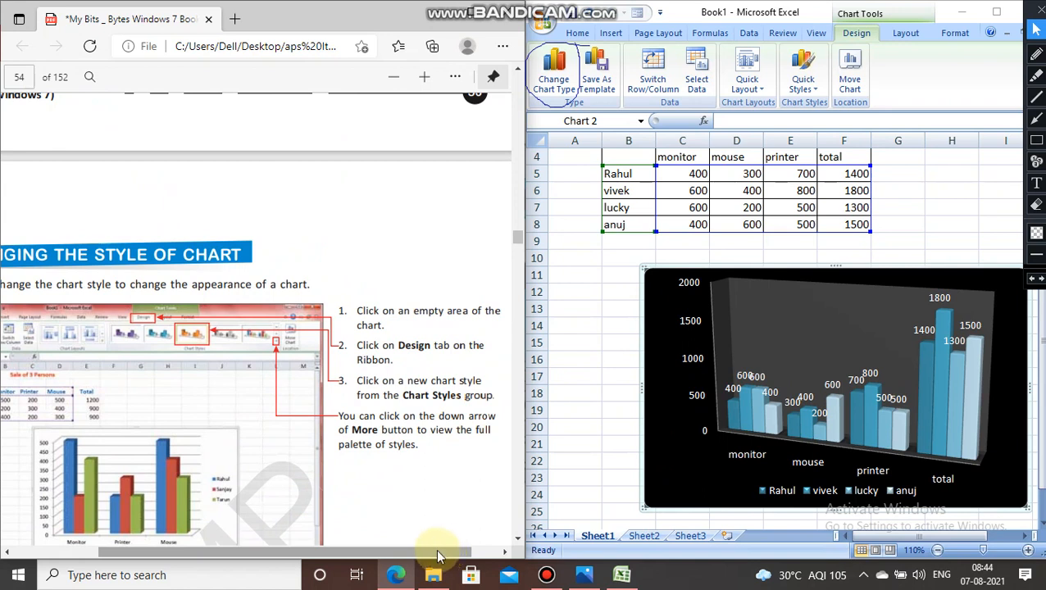
click(811, 86)
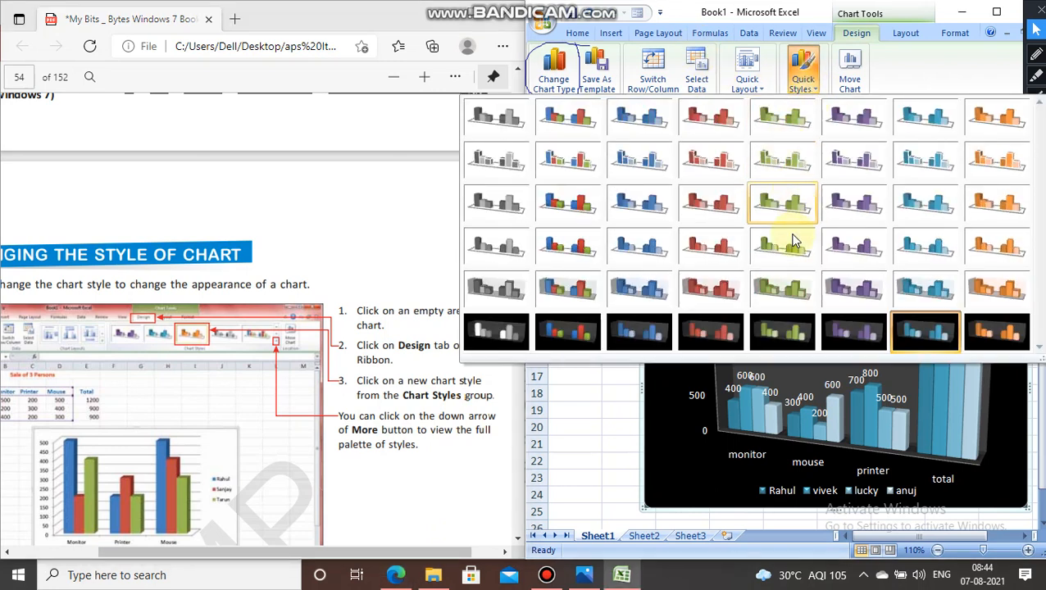
click(711, 246)
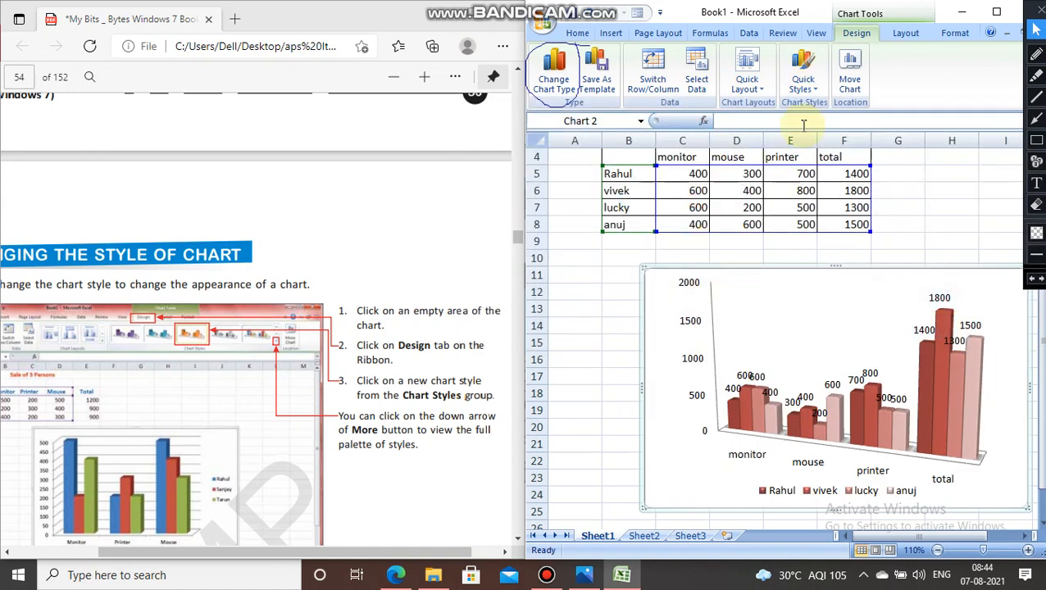
click(803, 95)
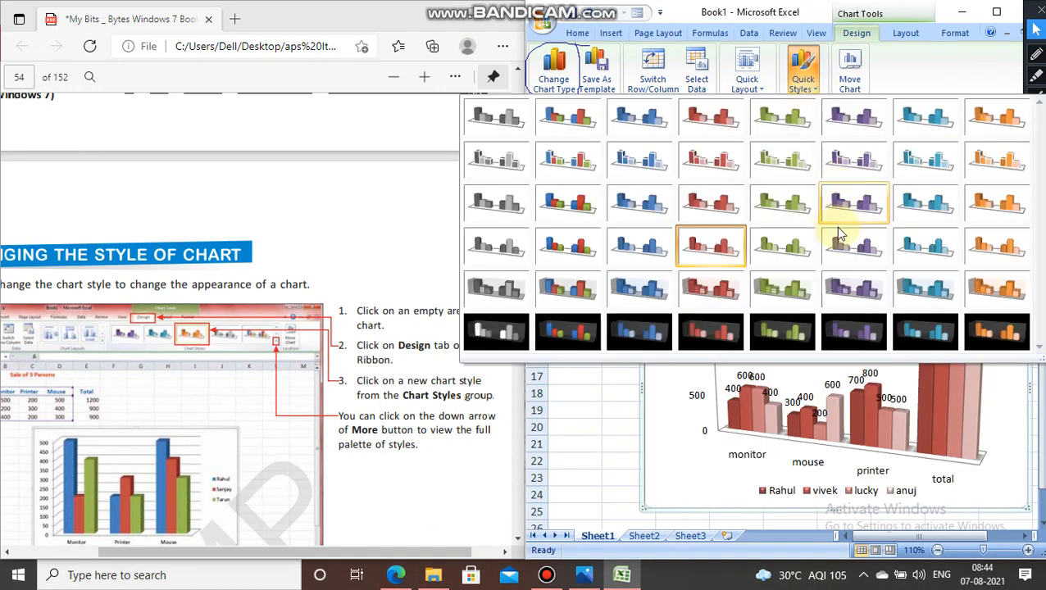
click(787, 328)
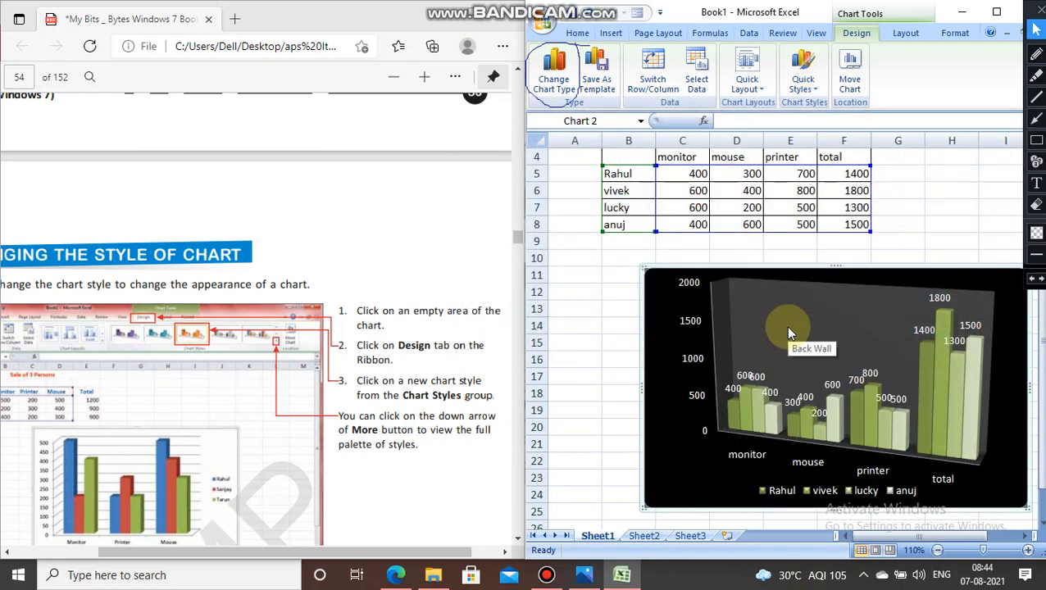
Highlight in green the textbook's Update Your Knowledge passage on 3-D perspective and the tools for finetuning 3-D elements
scroll(243, 350, down, 4)
scroll(188, 279, down, 2)
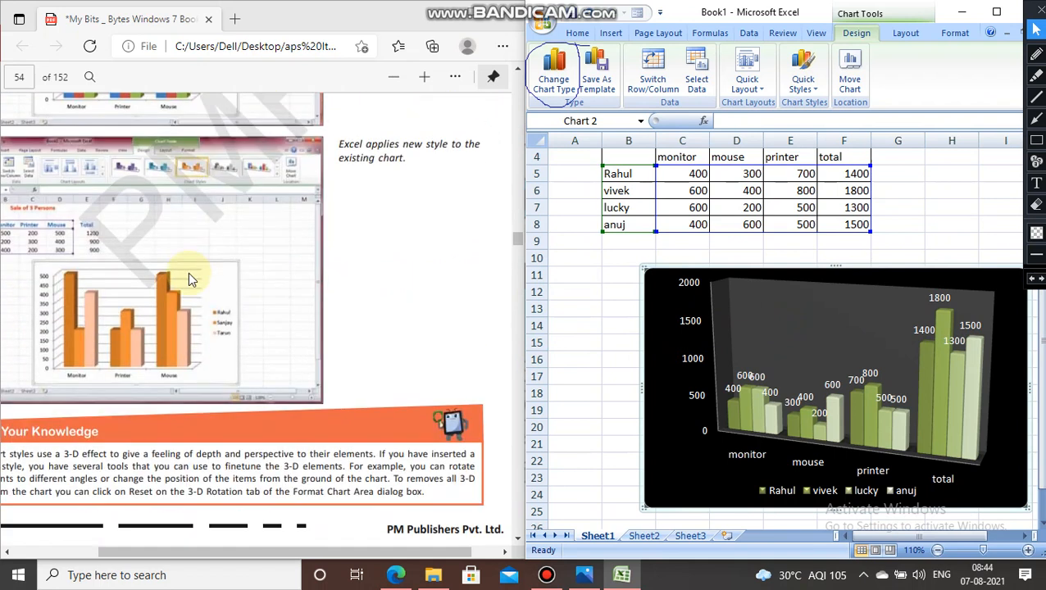
scroll(178, 330, down, 1)
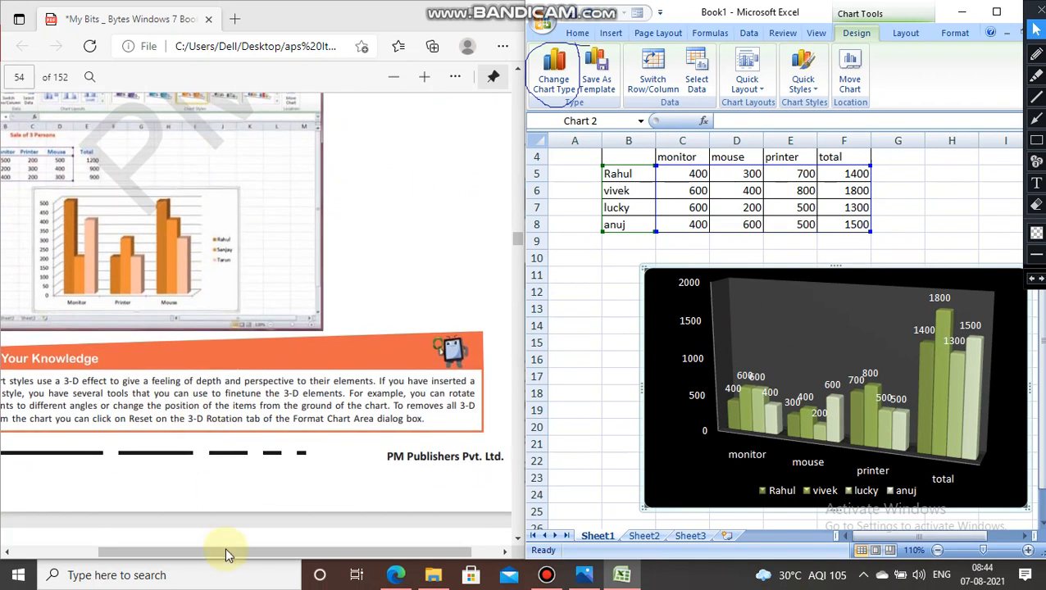
drag(227, 550, 187, 555)
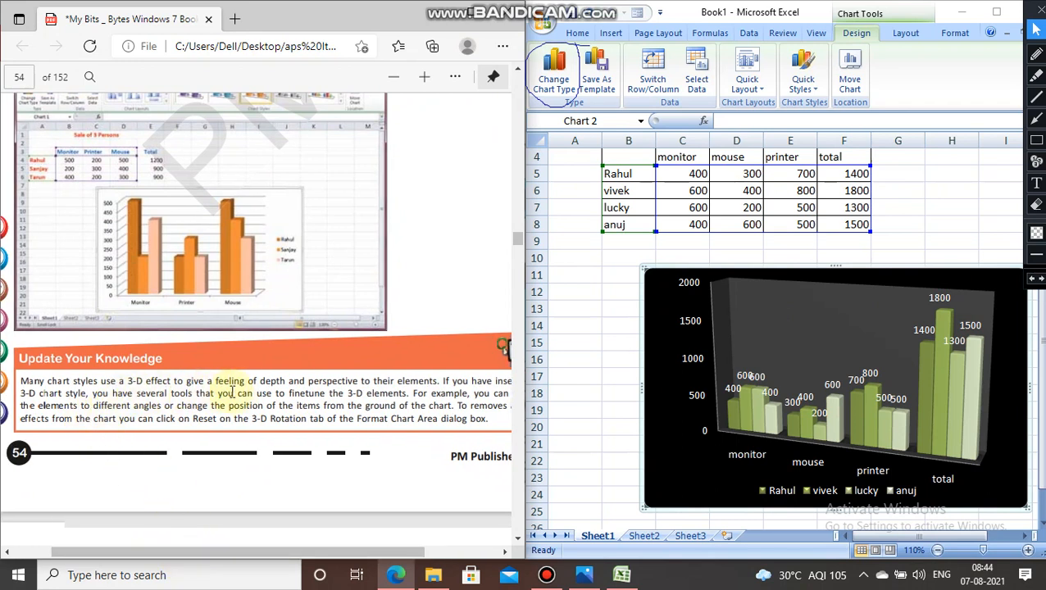
drag(289, 391, 409, 395)
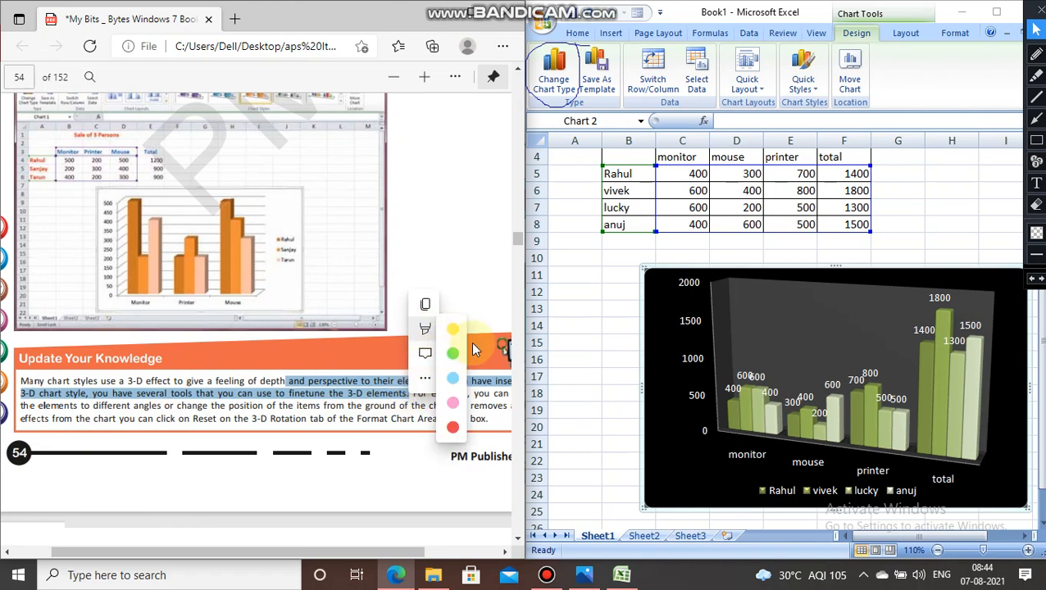
mouse_move(470, 360)
mouse_move(461, 343)
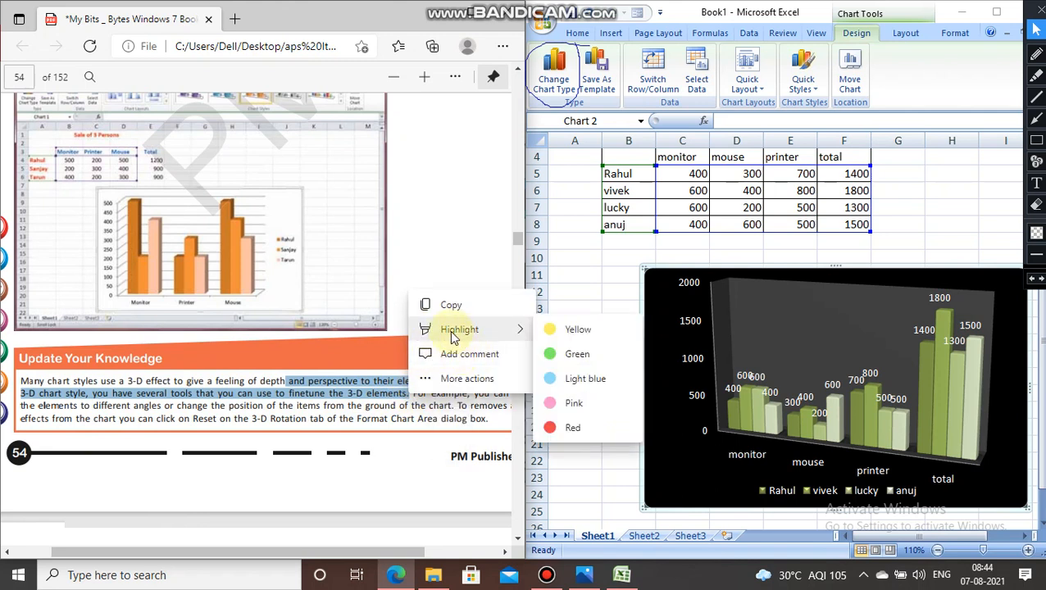
click(592, 361)
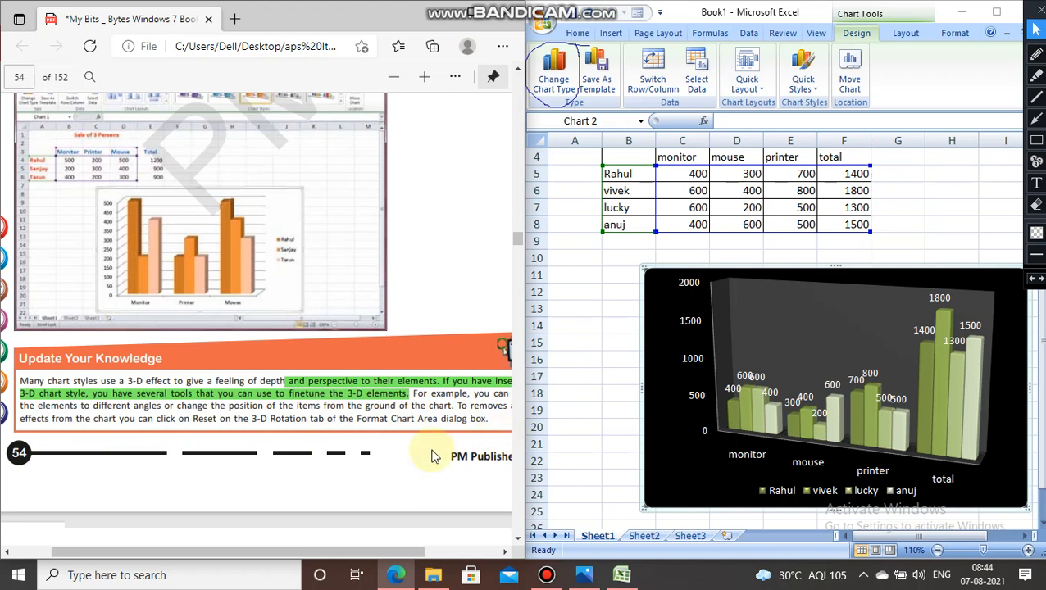
Open the column chart's 3-D Rotation settings clear of the chart, and set the X rotation to 10°
drag(335, 549, 404, 557)
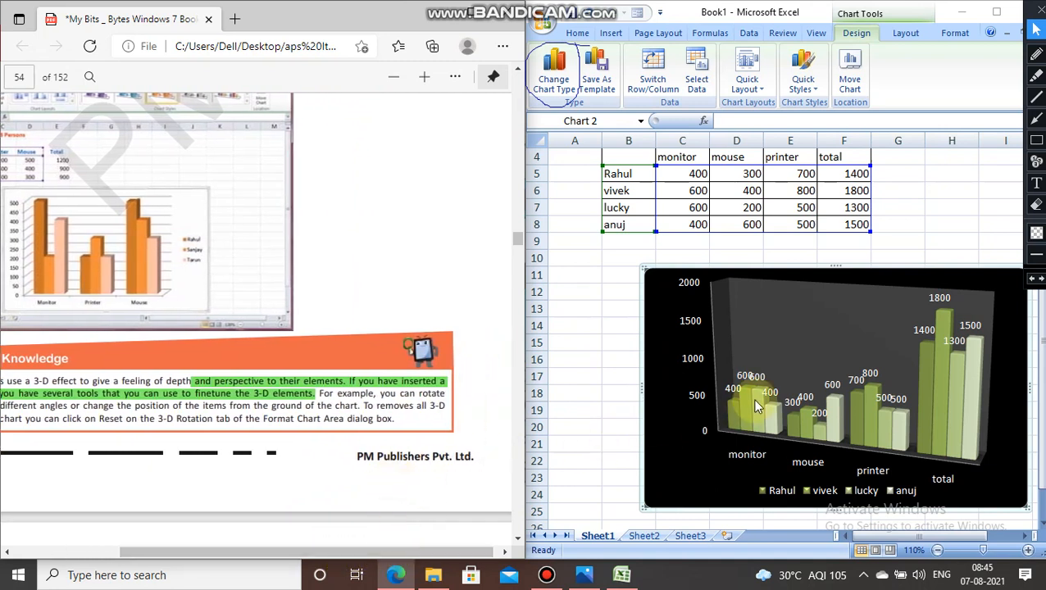
mouse_move(754, 401)
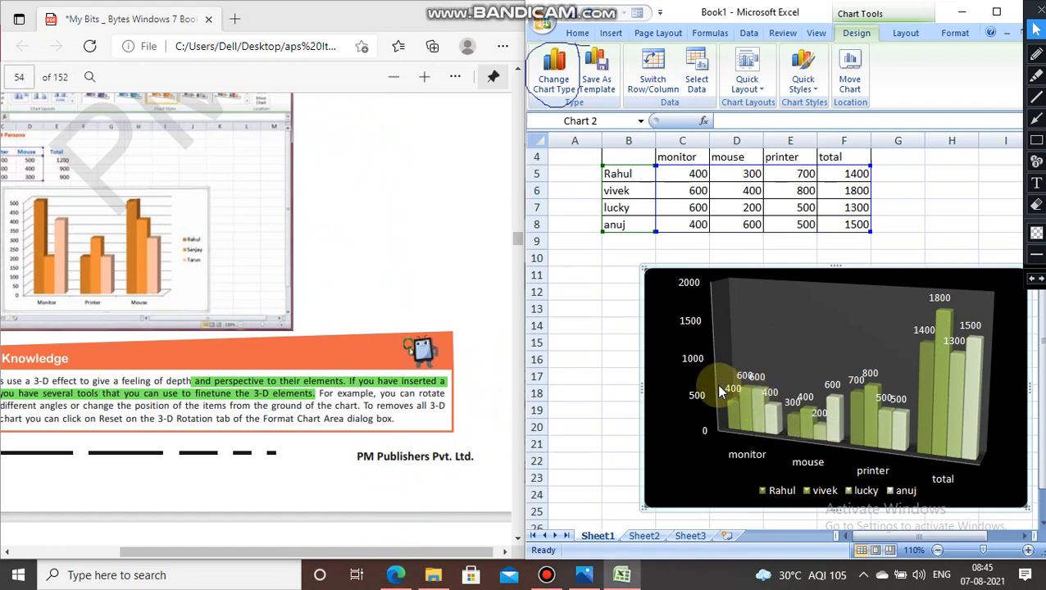
right_click(834, 404)
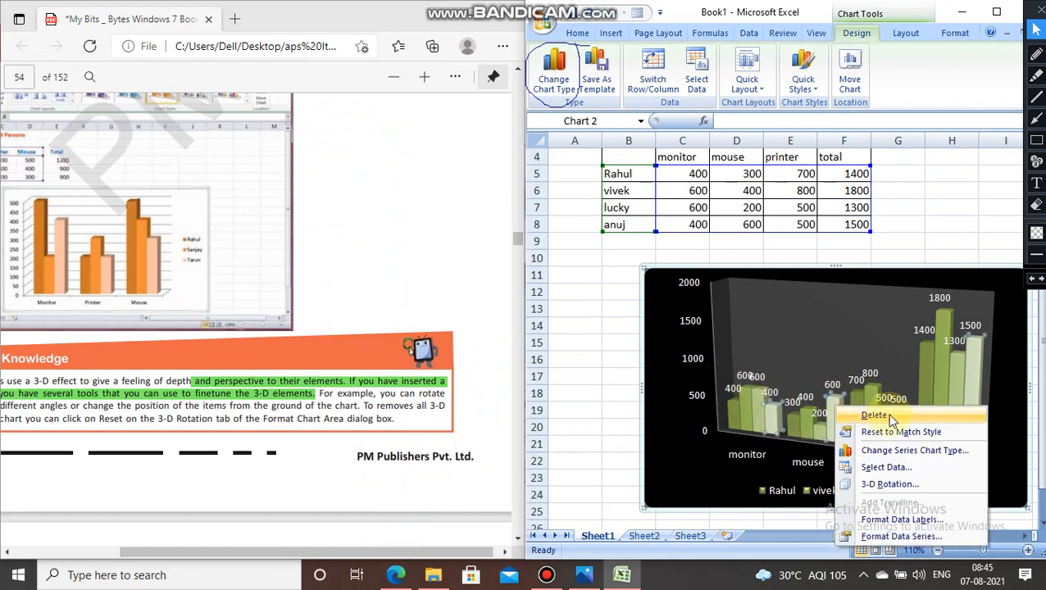
click(893, 480)
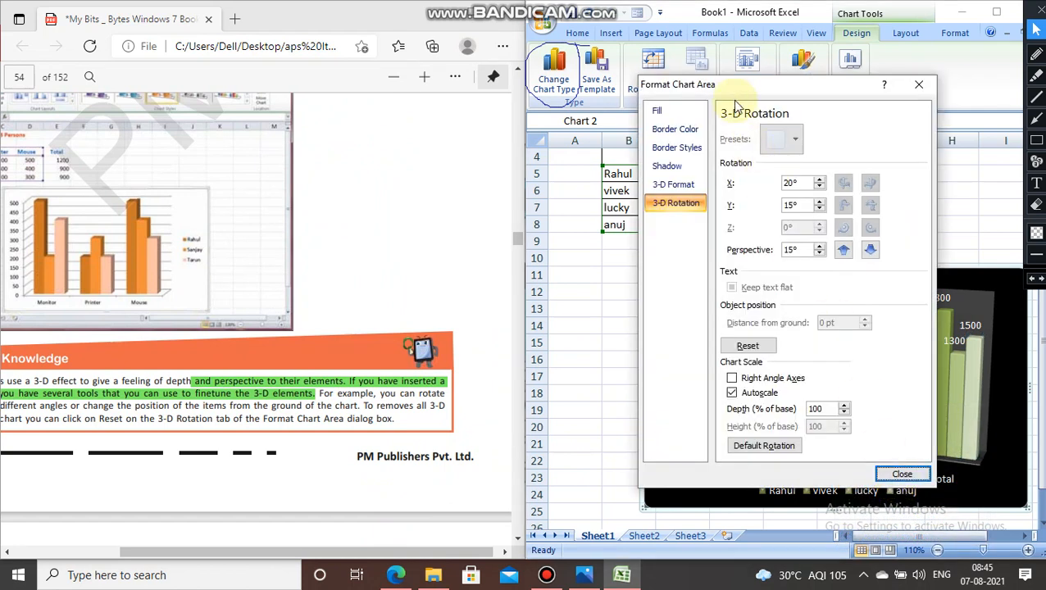
drag(740, 96, 391, 63)
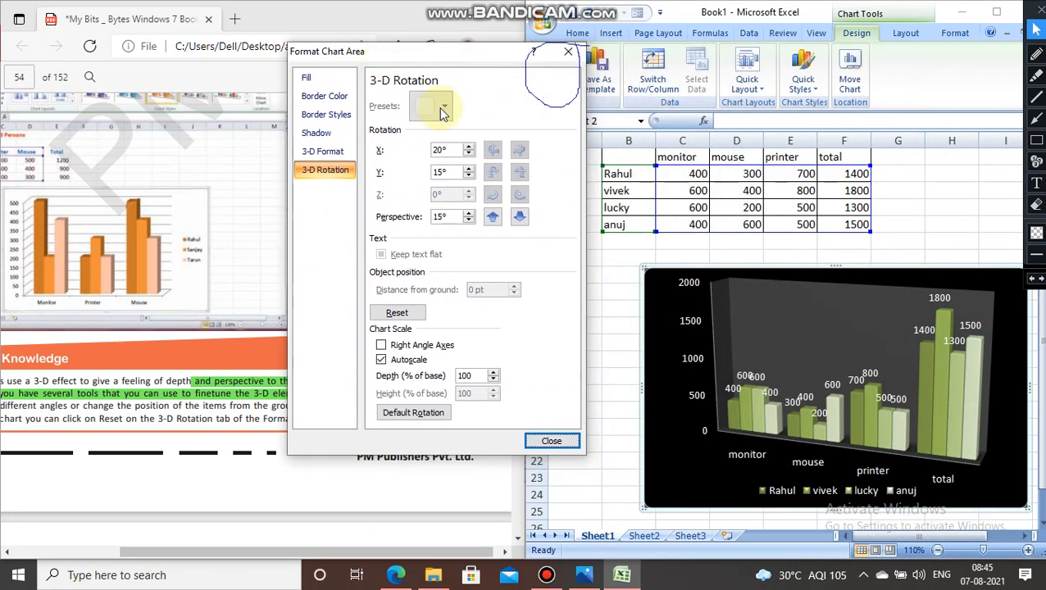
click(469, 149)
click(470, 149)
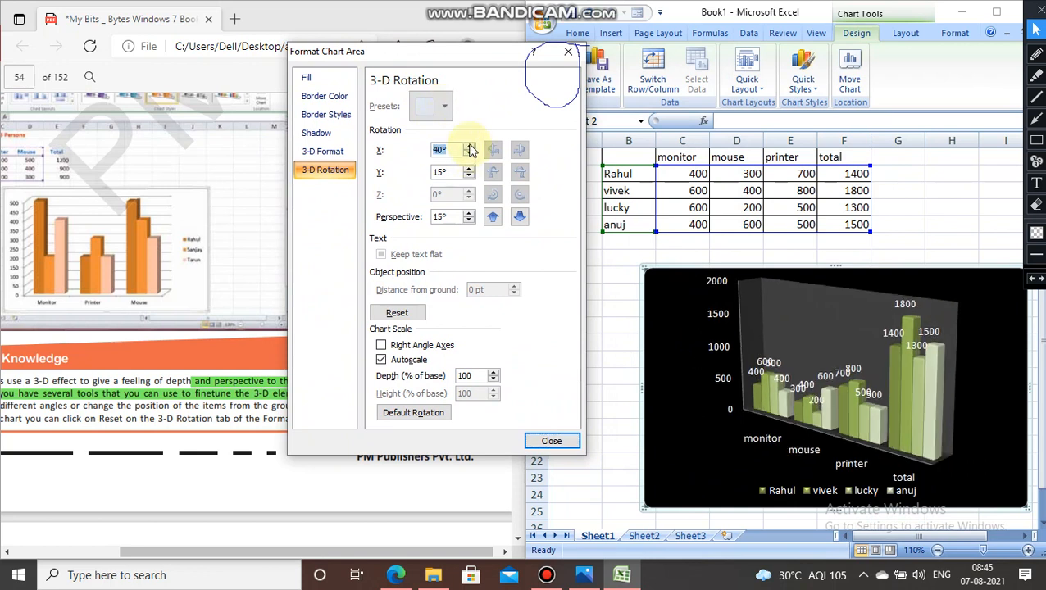
click(470, 149)
click(469, 154)
click(469, 154)
click(469, 154)
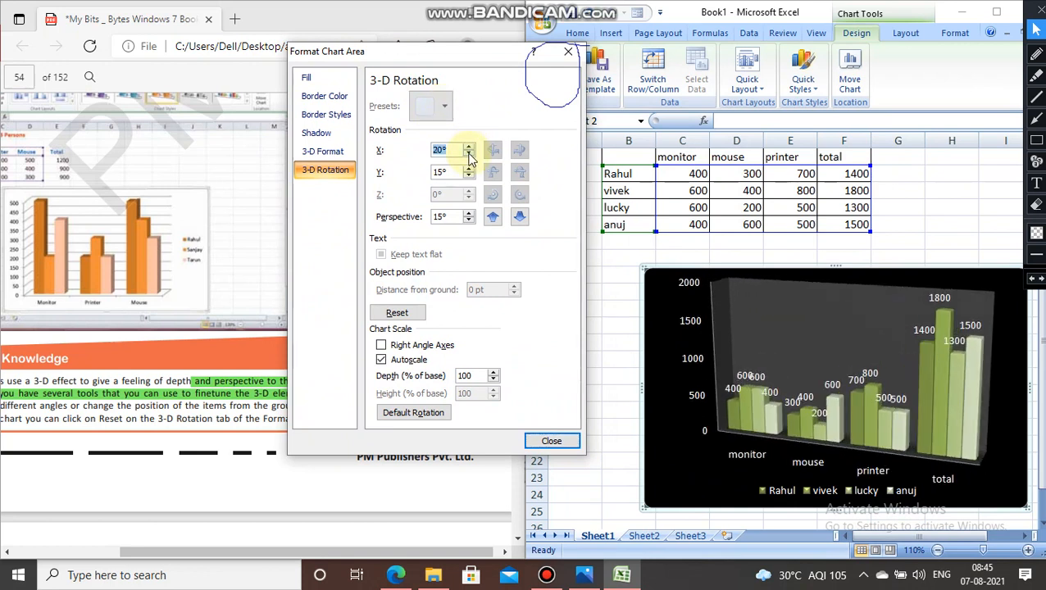
Try higher and lower Y rotations on the column chart, and set the Y rotation to 20°
click(468, 169)
click(468, 169)
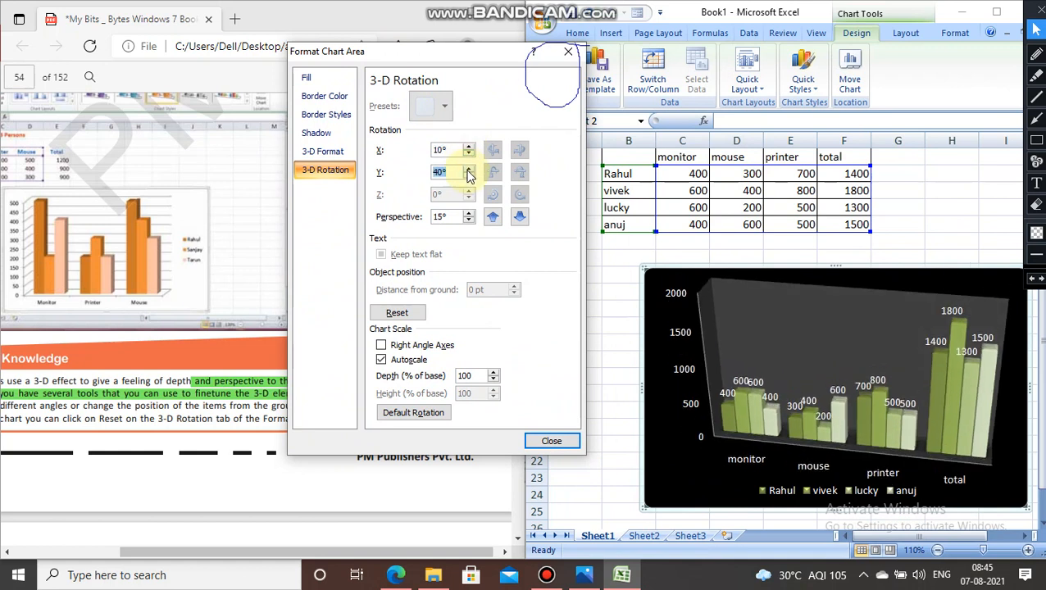
click(468, 169)
click(468, 169)
click(468, 169)
click(469, 177)
click(468, 178)
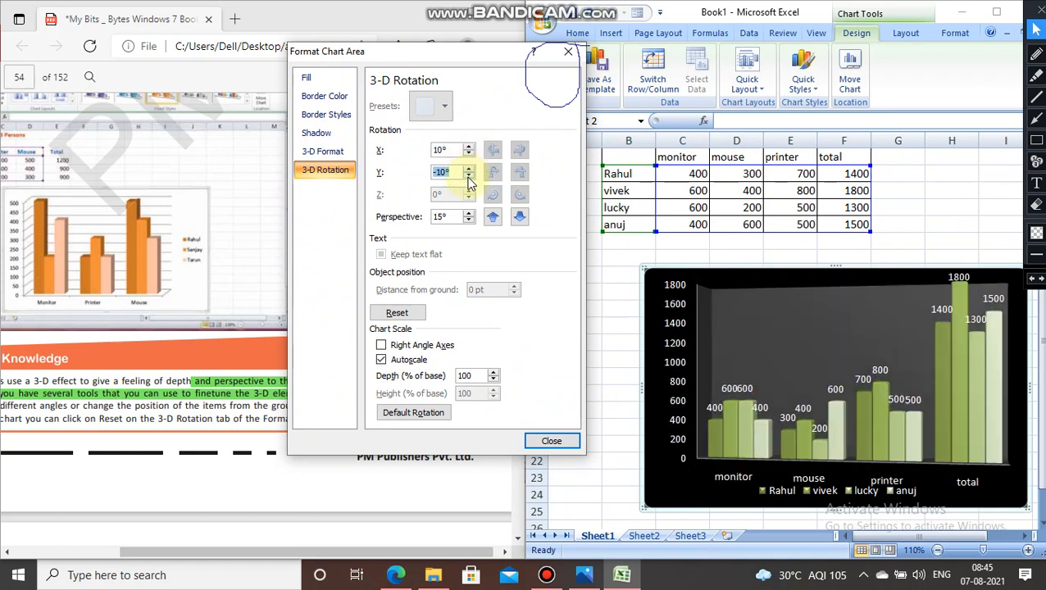
click(468, 177)
click(469, 170)
click(468, 170)
click(468, 170)
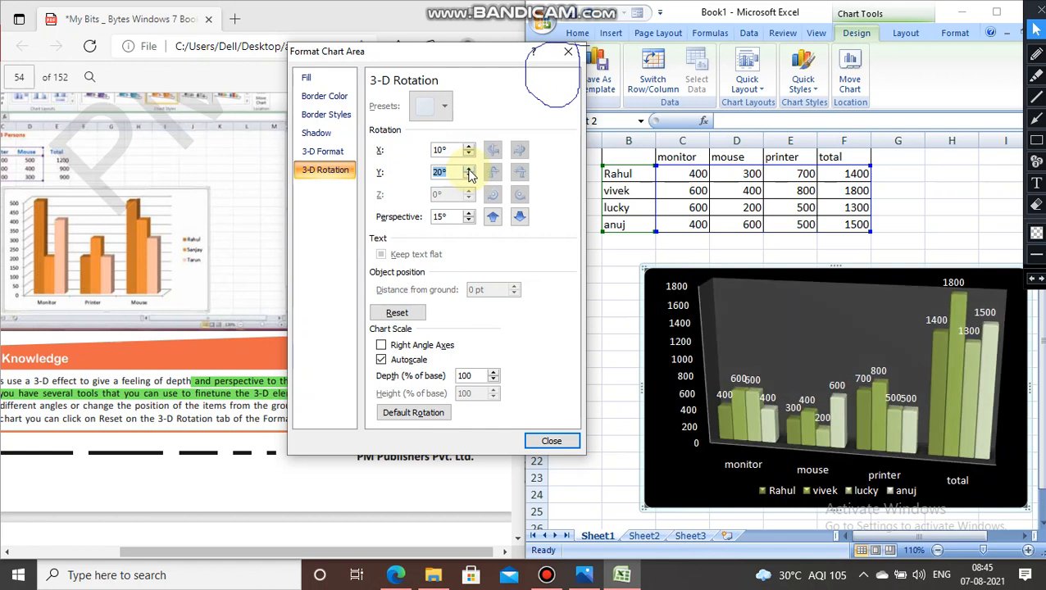
Set the chart's 3-D perspective to 50° and close the rotation settings
click(469, 214)
click(468, 214)
click(468, 214)
click(468, 214)
click(468, 214)
click(468, 214)
click(468, 214)
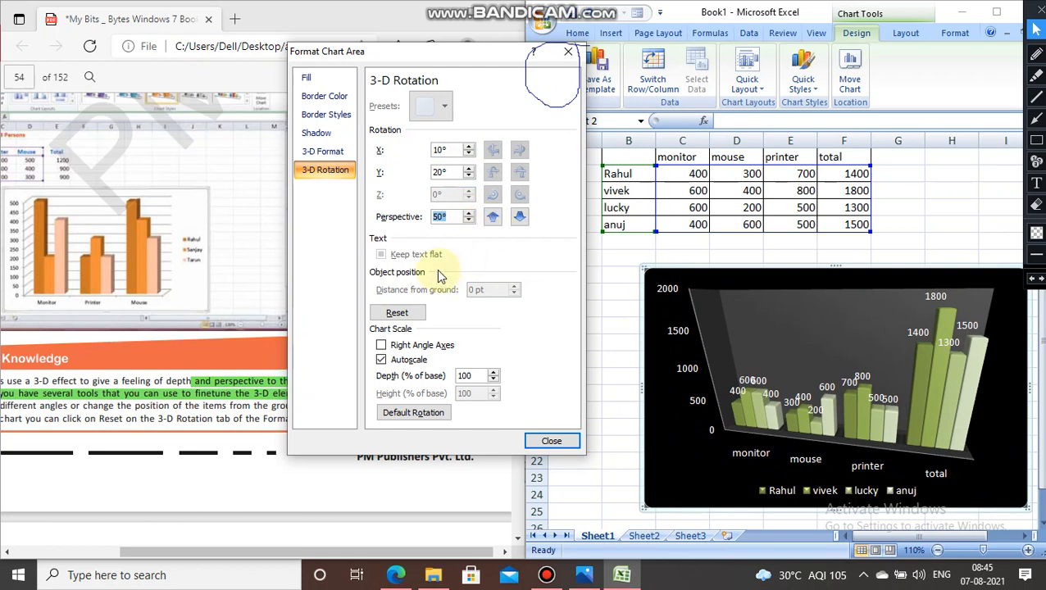
click(554, 442)
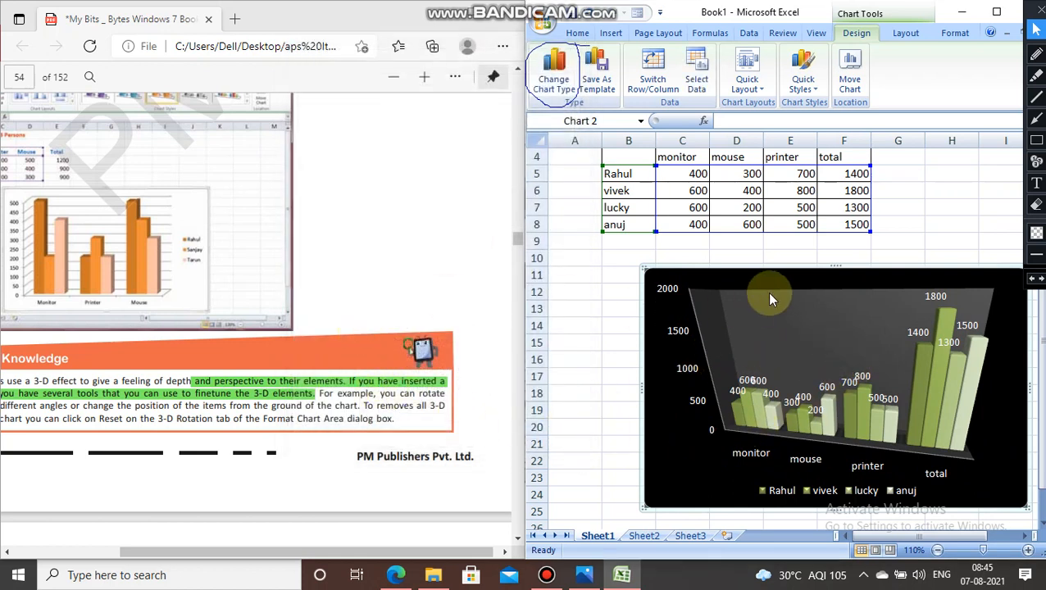
Switch the chart's rows and columns back and forth, ending with the four persons along the horizontal axis
click(653, 82)
click(654, 82)
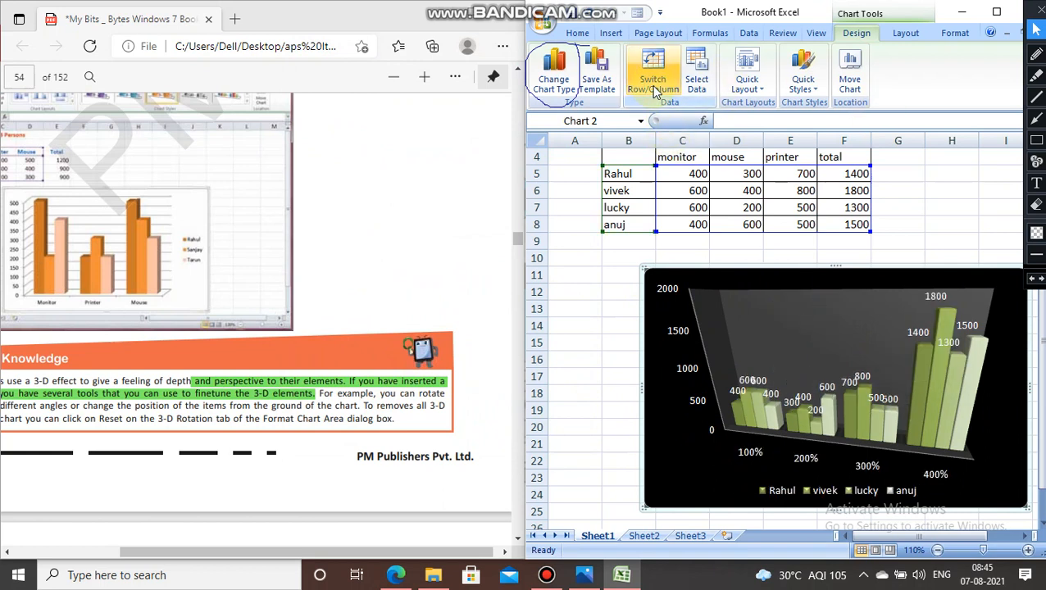
click(654, 82)
click(654, 88)
click(654, 88)
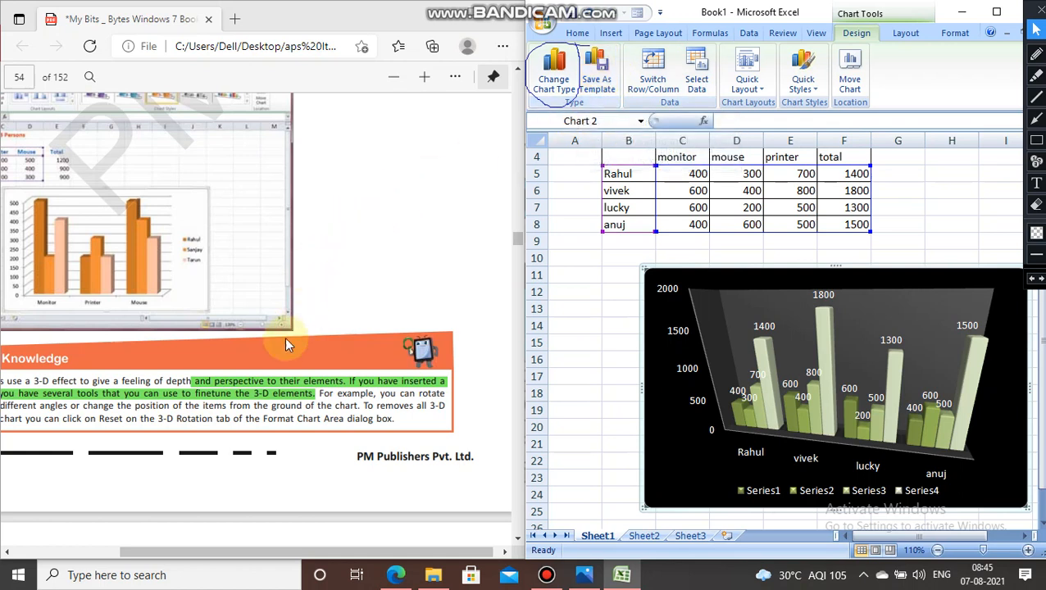
Find the textbook section on changing the layout of a chart, and highlight its introduction and steps in green
scroll(284, 328, down, 6)
drag(260, 549, 174, 548)
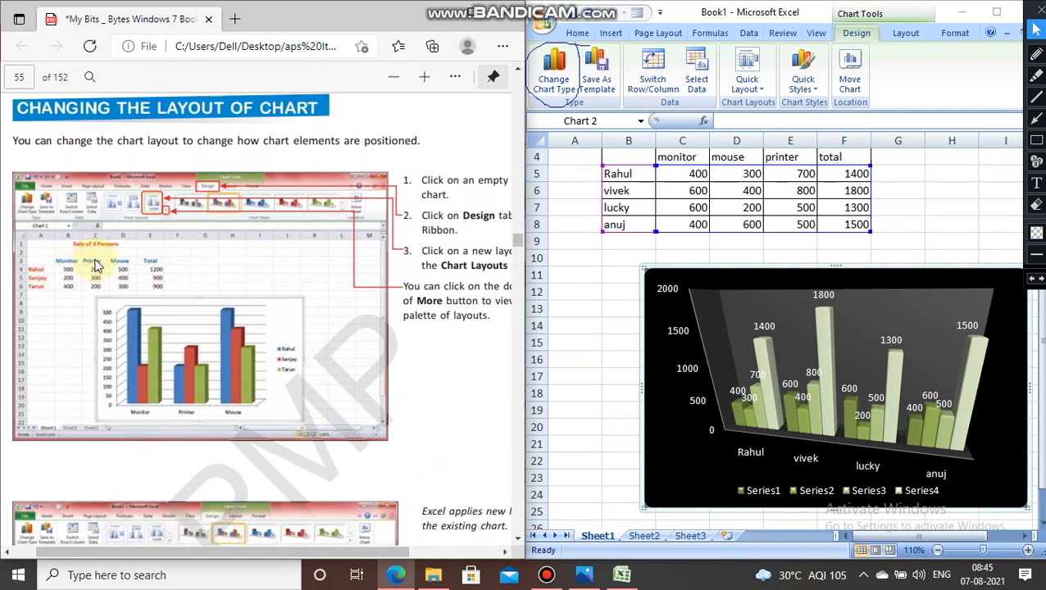
drag(101, 140, 420, 141)
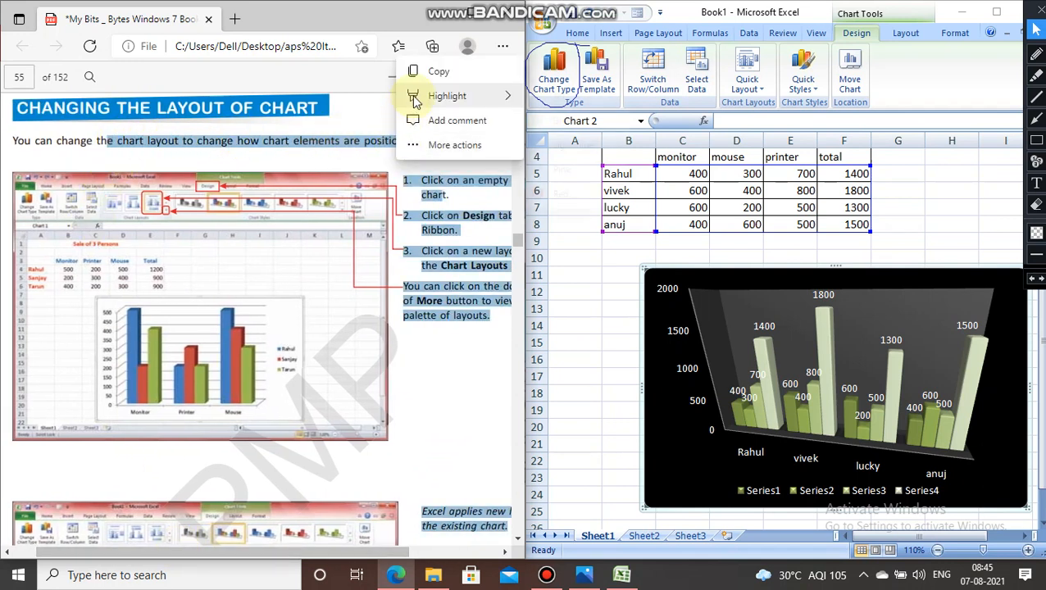
click(552, 120)
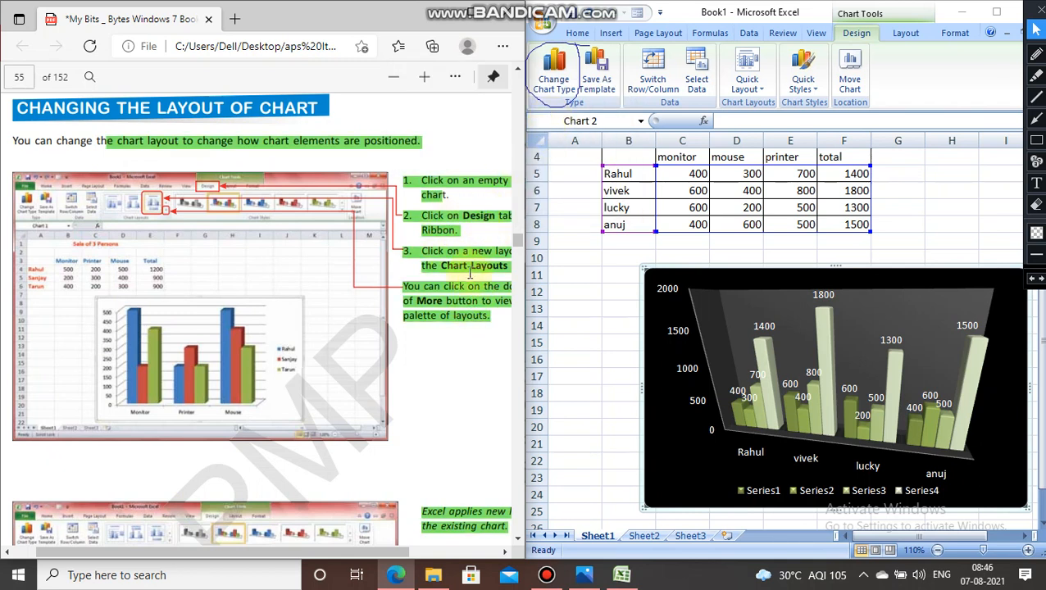
Try Layout 8 on the column chart, and apply Layout 9 with a chart title, axis titles and a legend
click(765, 93)
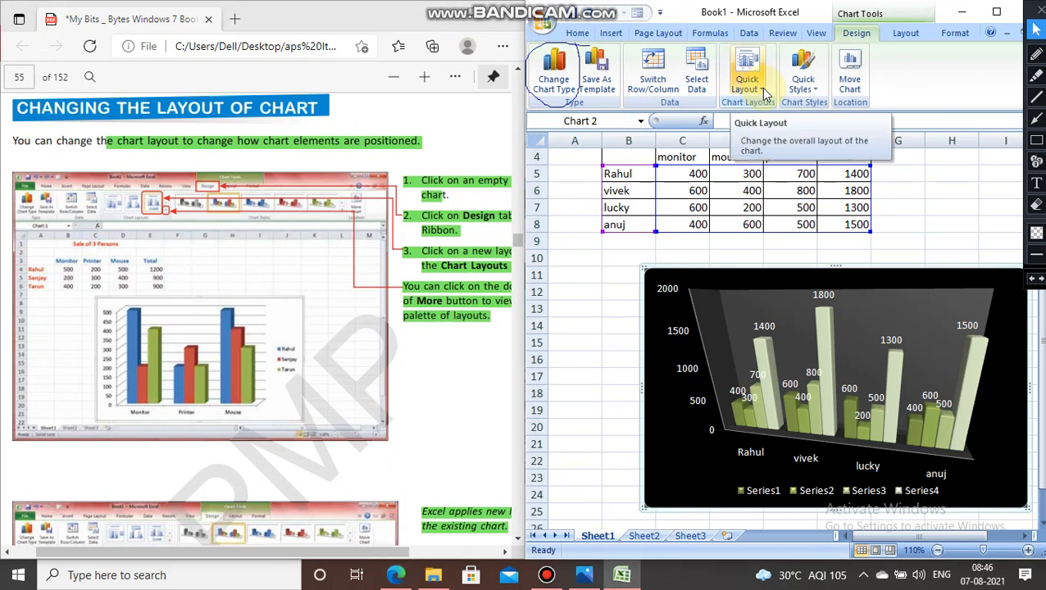
click(764, 93)
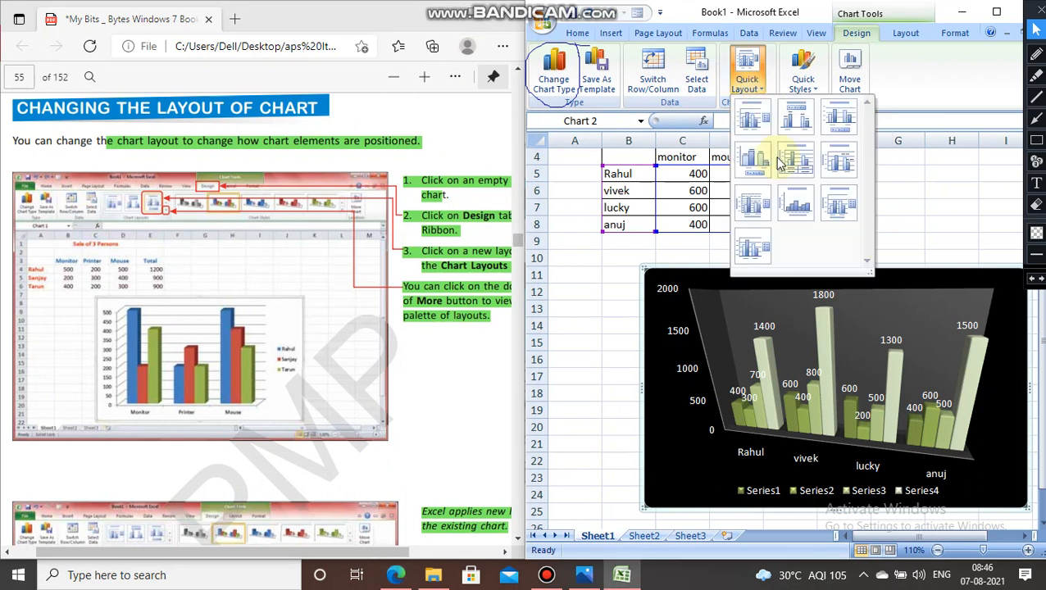
click(790, 195)
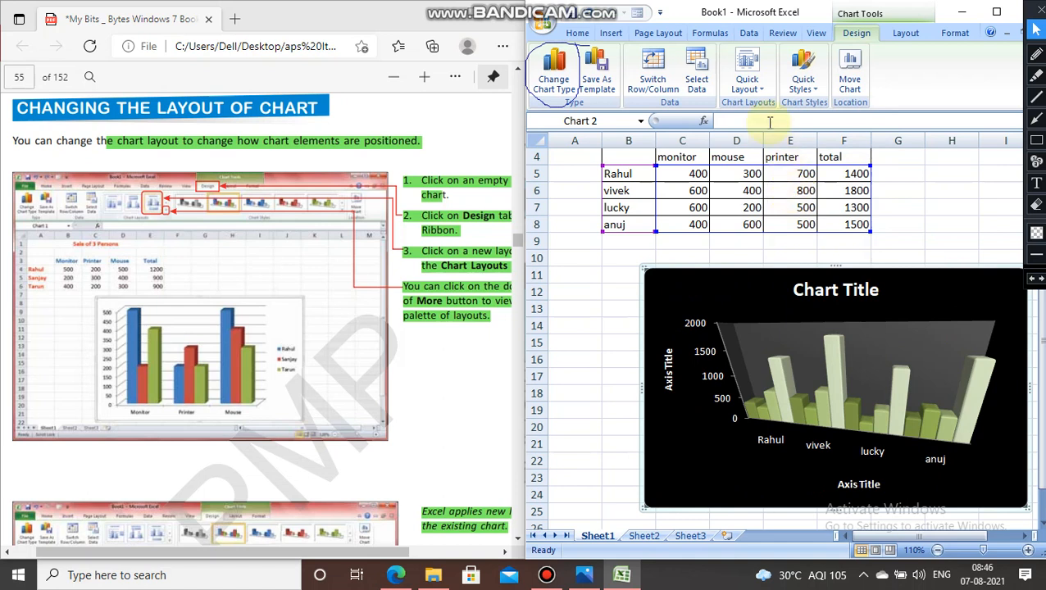
click(745, 82)
click(841, 200)
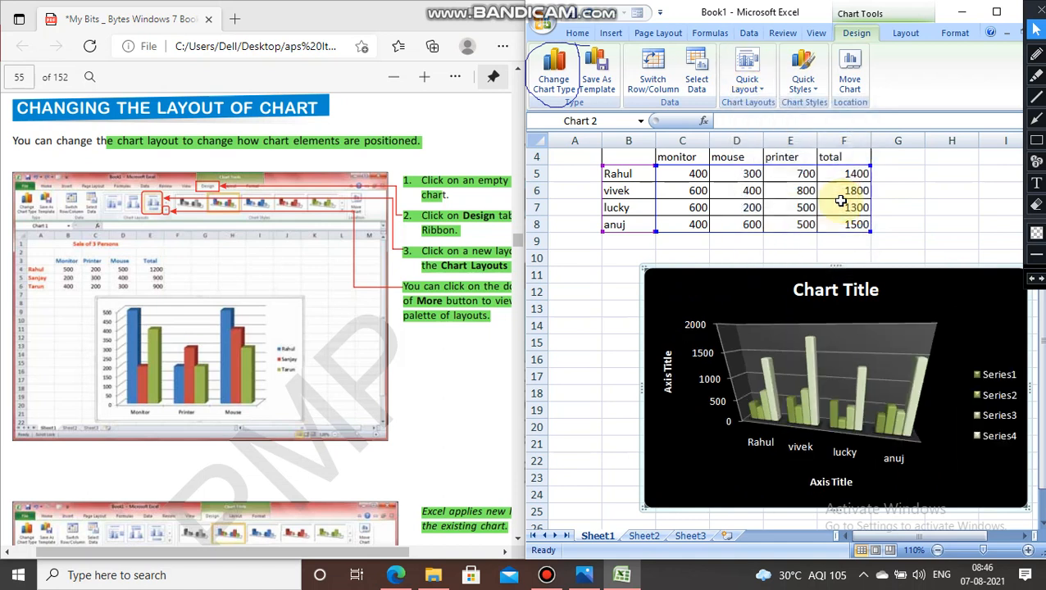
Go to the textbook section on adding a title to a chart, and apply the blue quick style on black to the chart
scroll(361, 273, down, 5)
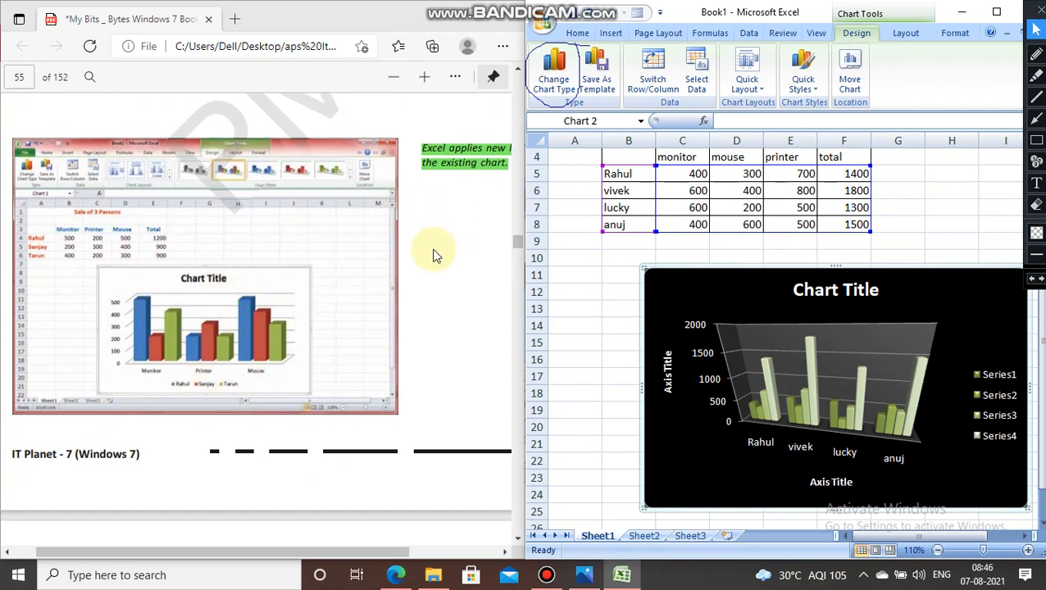
scroll(435, 256, down, 7)
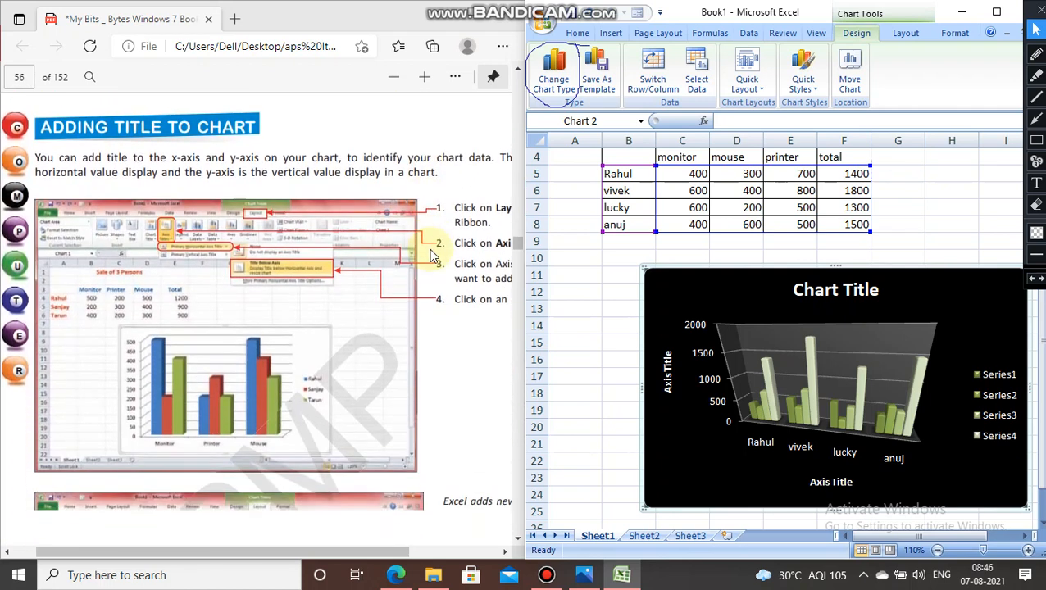
scroll(434, 255, up, 1)
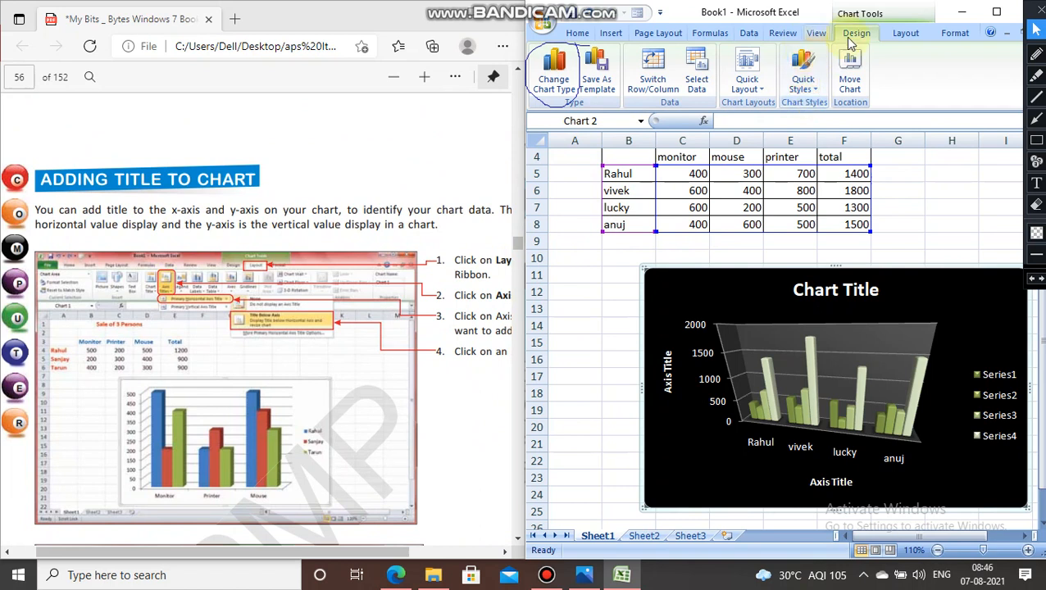
click(804, 82)
click(639, 332)
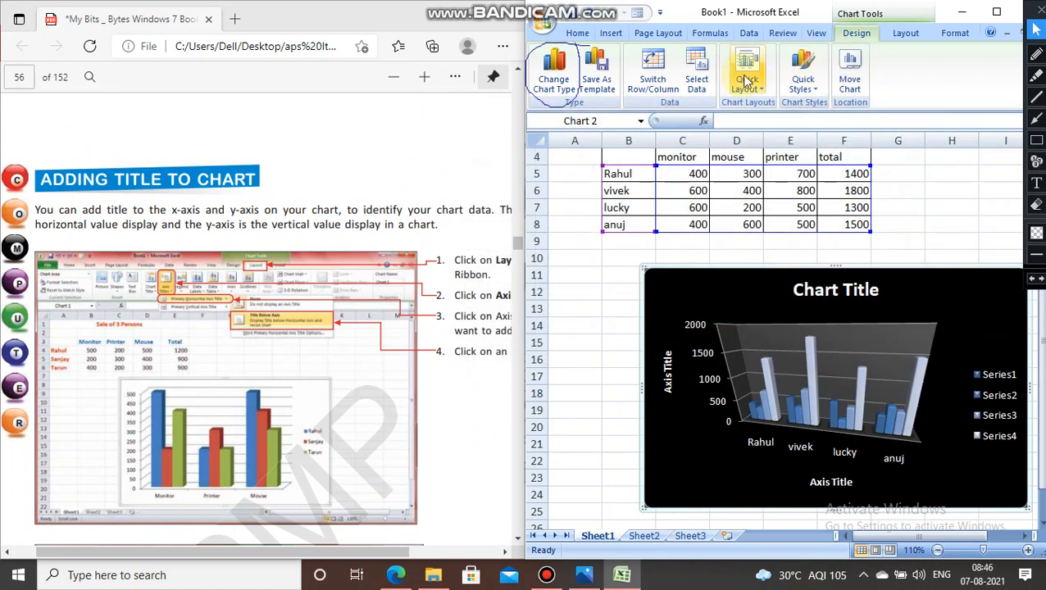
Try Layout 7 on the chart, and apply Layout 4 with data labels and the legend below the plot
click(755, 96)
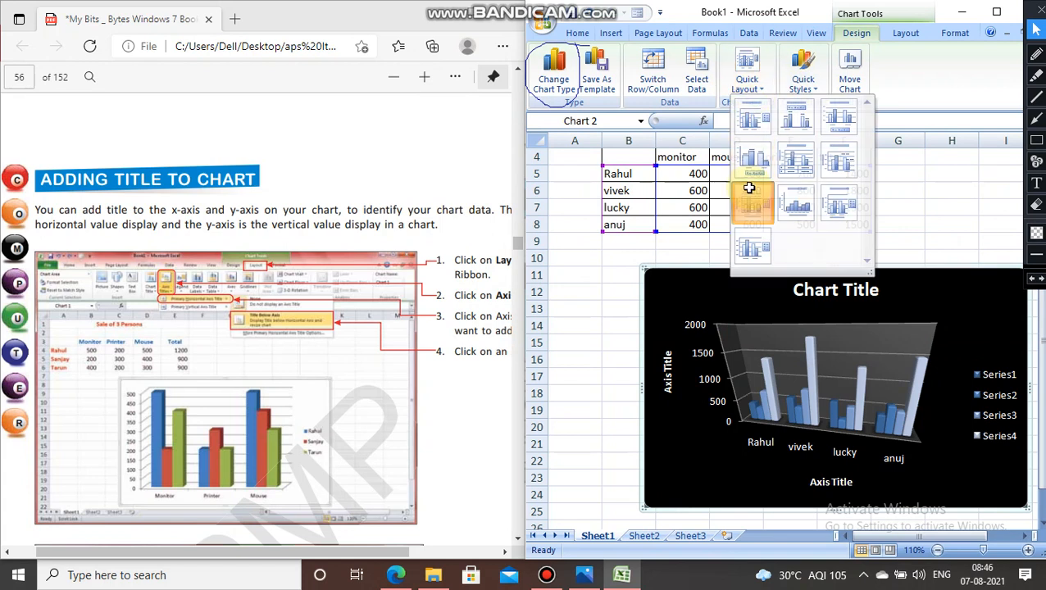
click(749, 192)
click(747, 82)
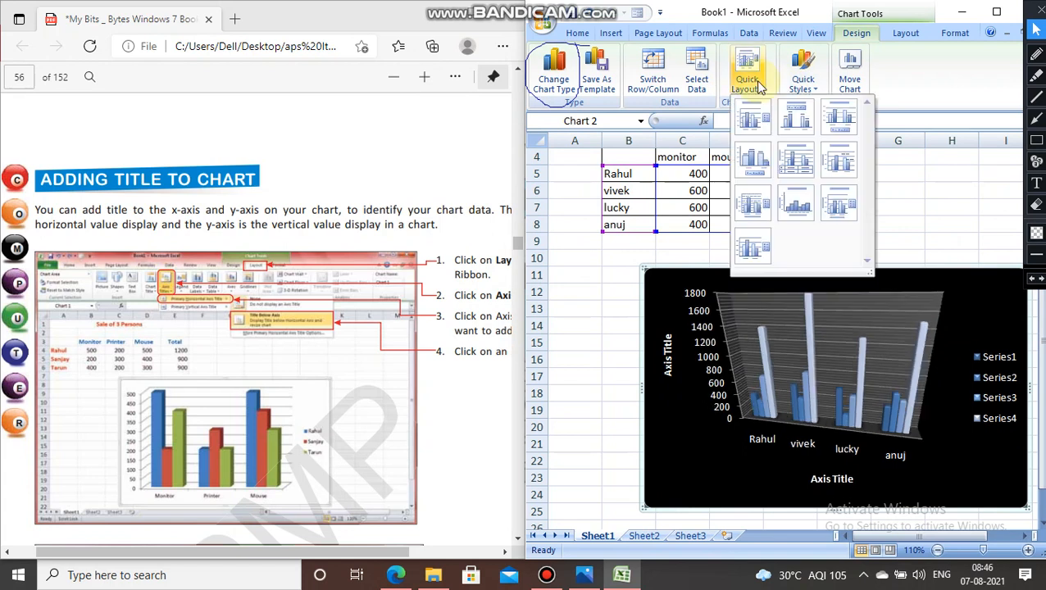
click(750, 159)
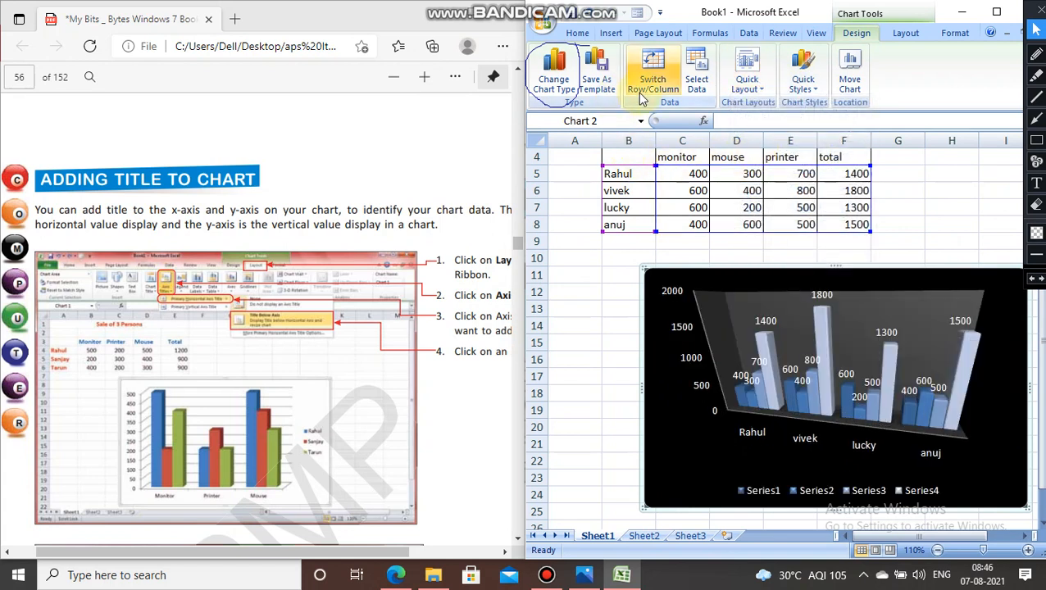
Switch the chart's rows and columns, and change the chart type to 100% stacked bar
click(662, 82)
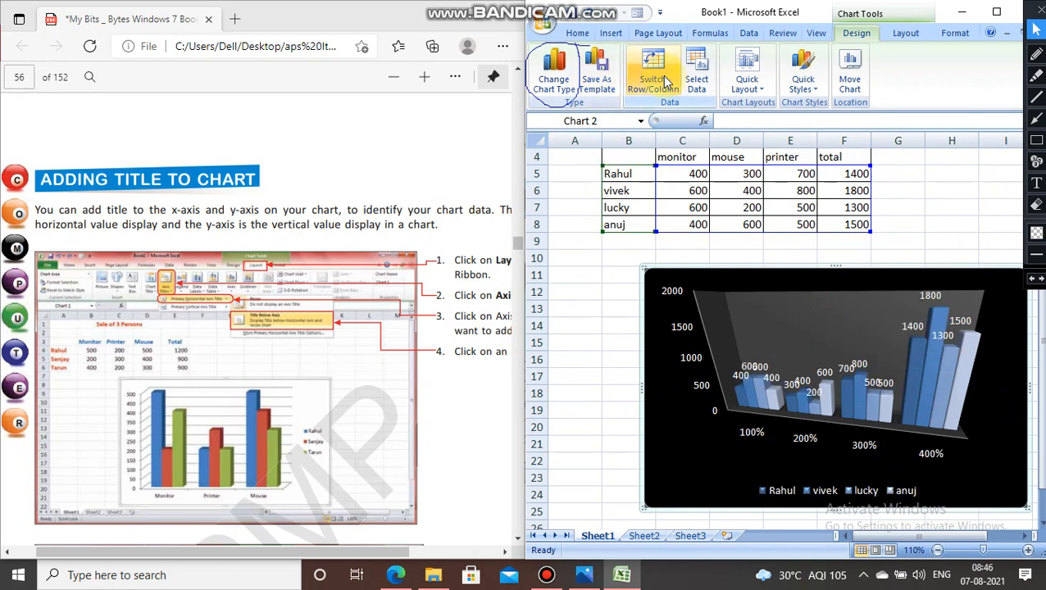
click(539, 82)
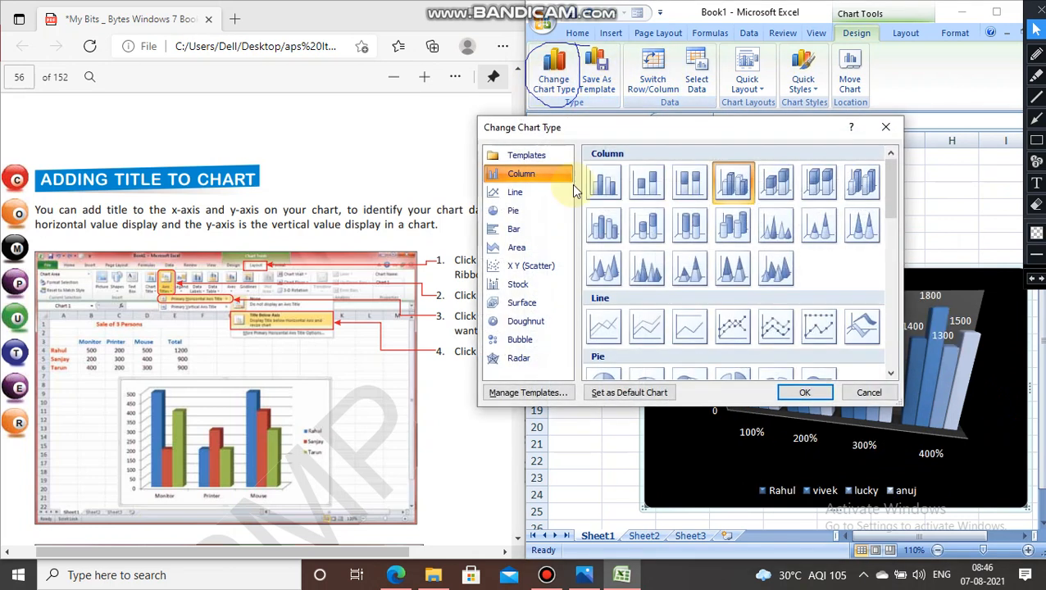
click(531, 229)
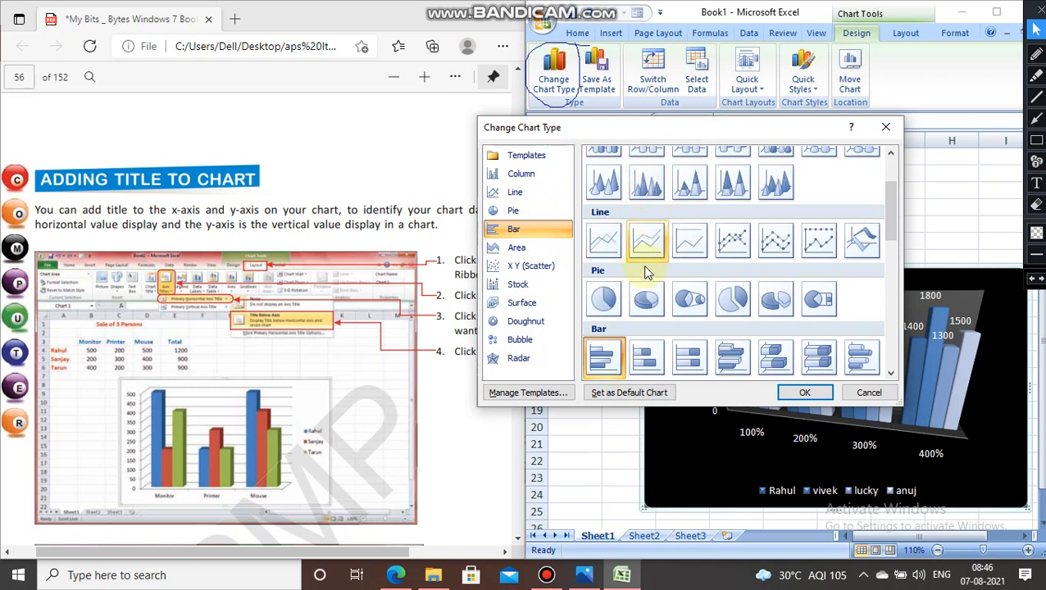
click(689, 357)
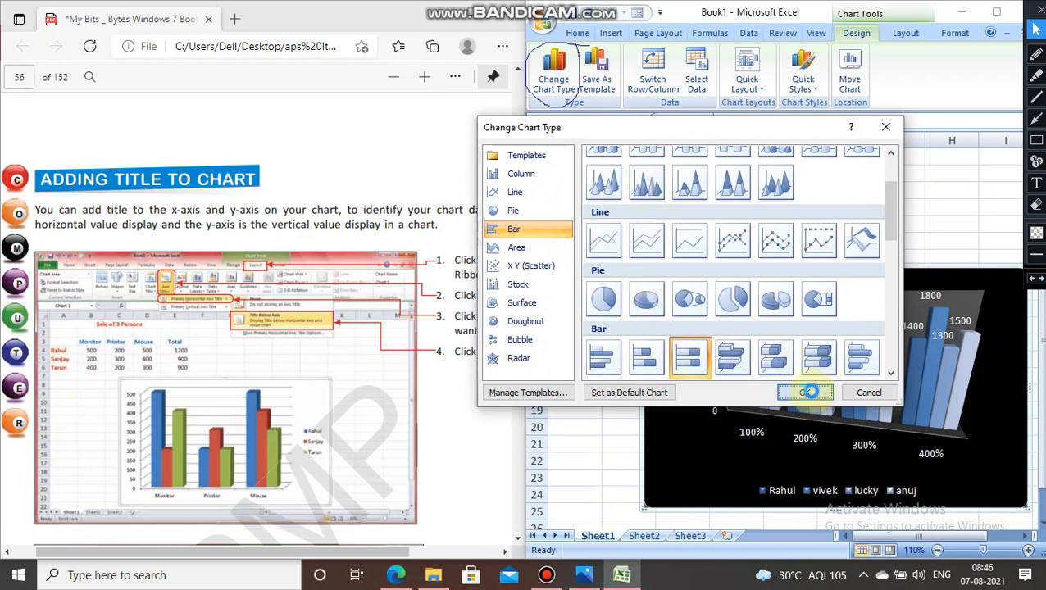
click(804, 392)
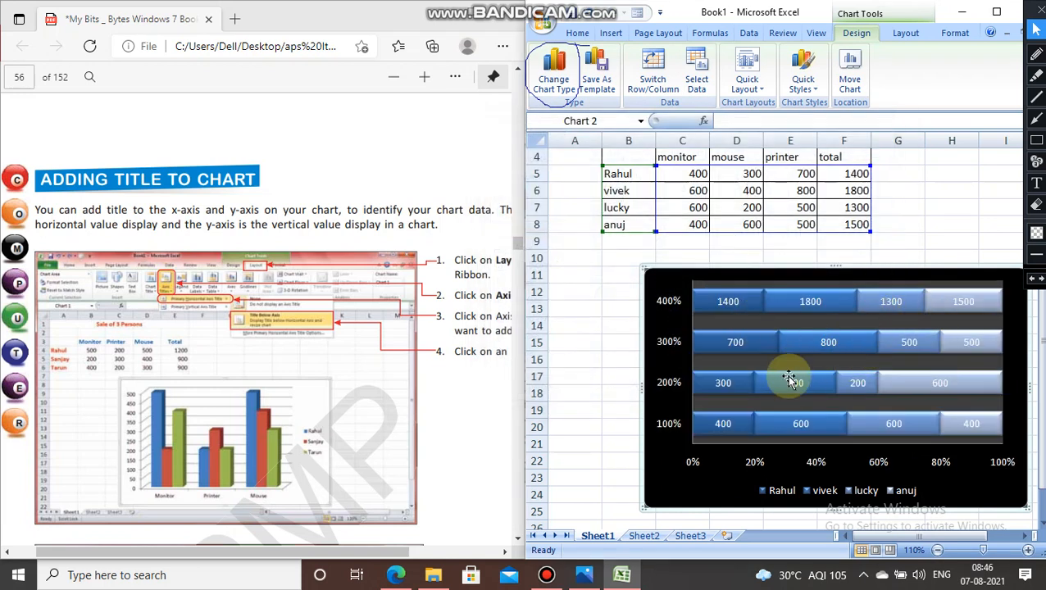
Change the chart type to stacked bar in 3-D
click(558, 79)
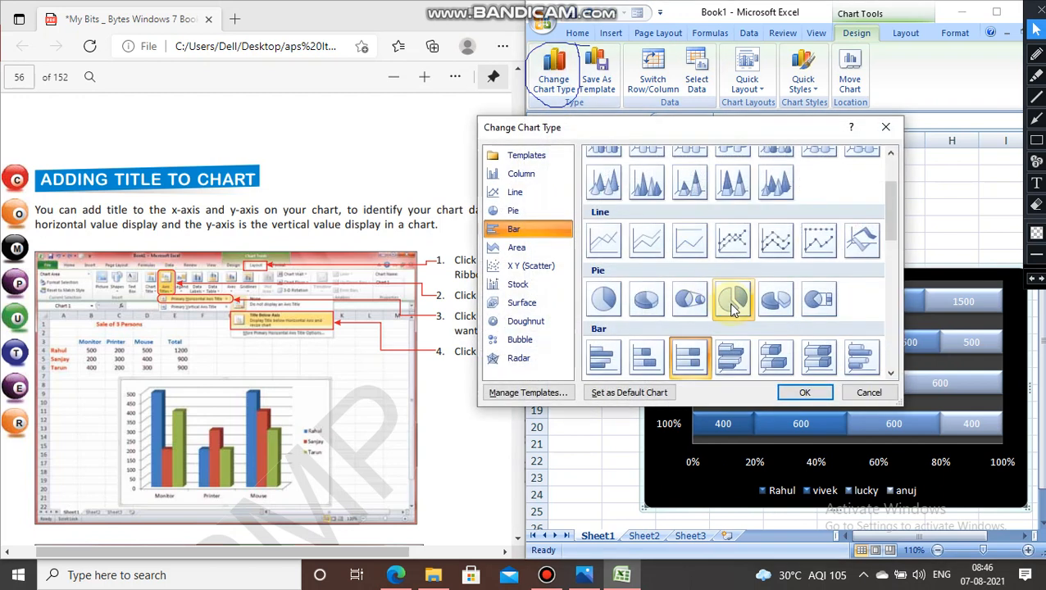
click(774, 356)
click(802, 392)
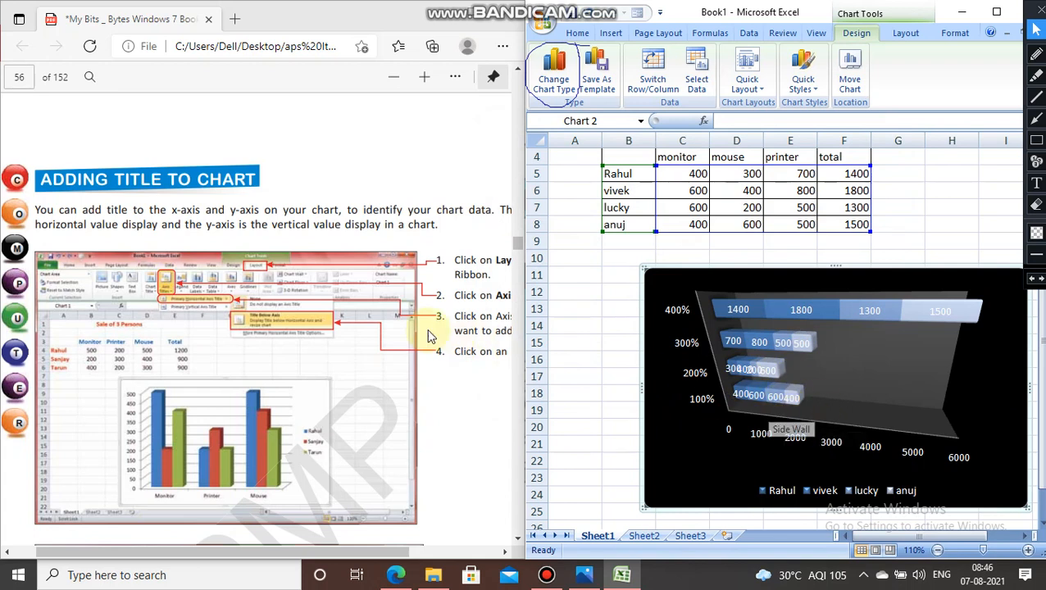
Read the textbook steps on replacing the title placeholder, and change the chart type to 3-D clustered column
scroll(345, 316, down, 1)
scroll(344, 317, down, 4)
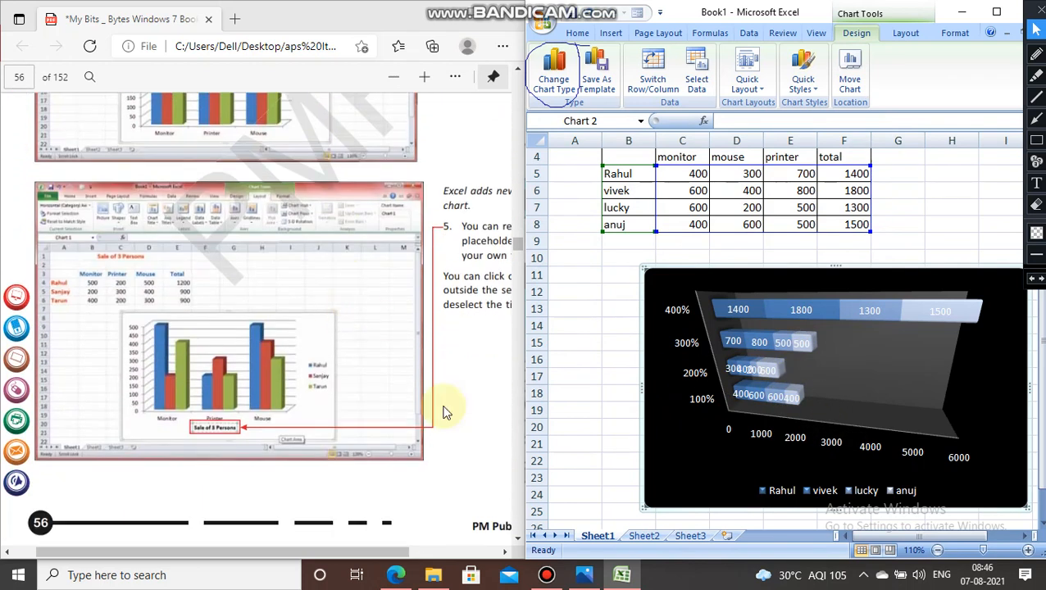
drag(406, 553, 498, 554)
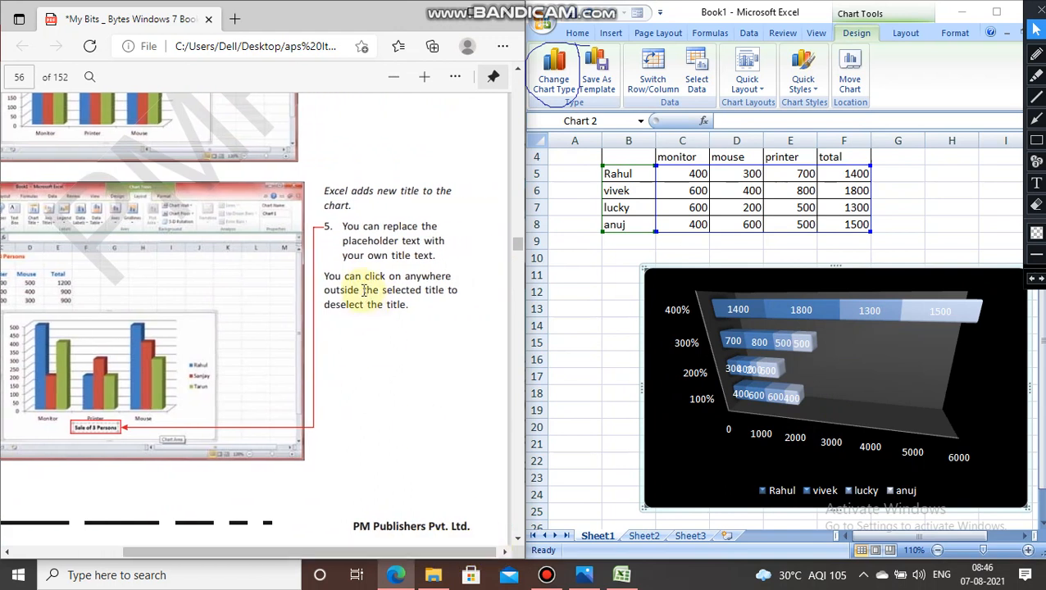
click(554, 80)
click(533, 178)
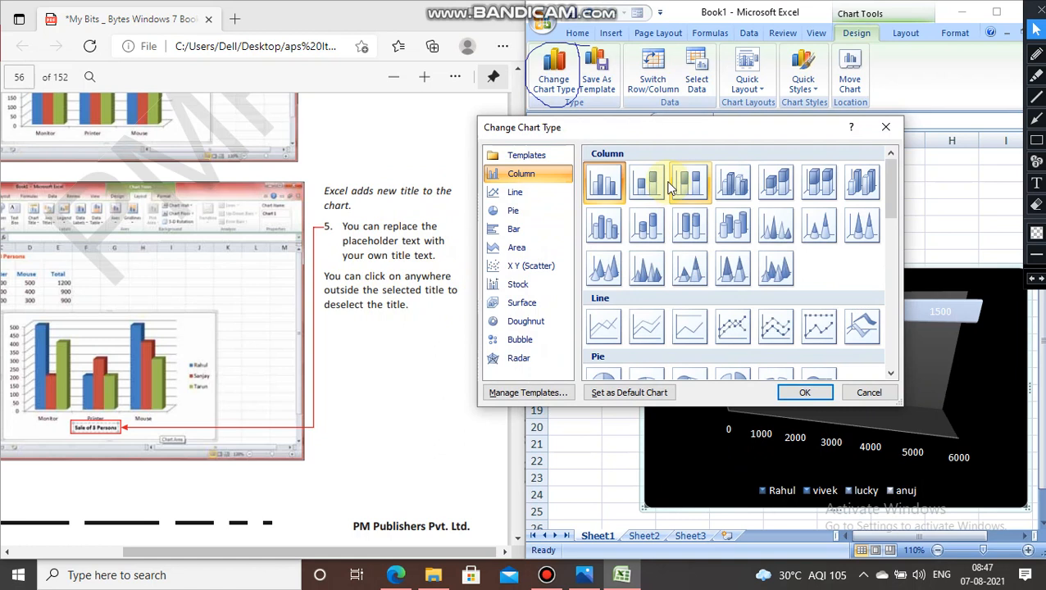
click(734, 182)
click(806, 392)
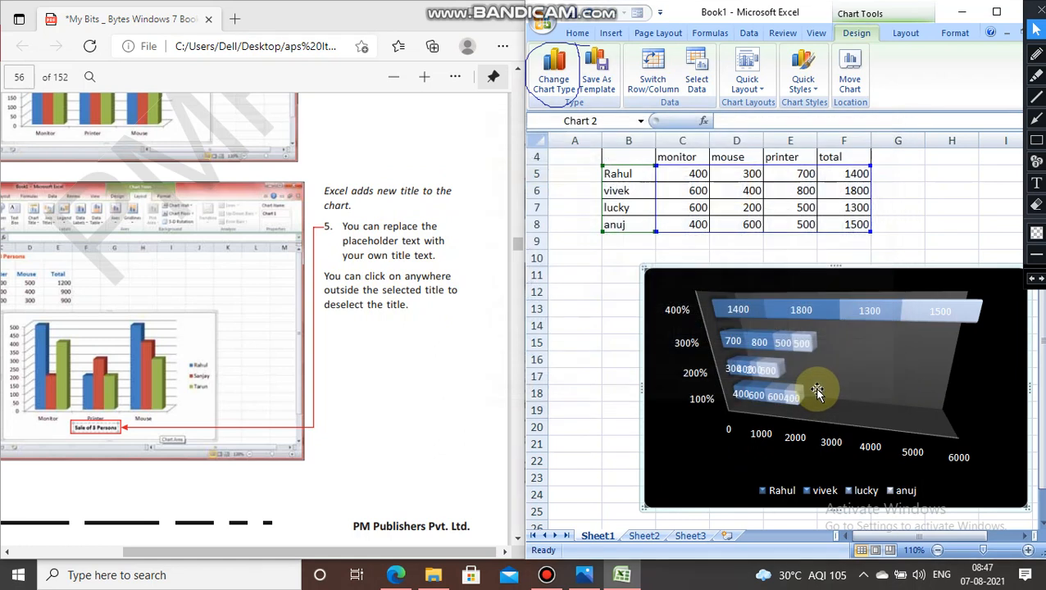
Apply Layout 5 with a data table to the chart, and replace the chart title with "sales of 4 person"
click(762, 90)
click(795, 161)
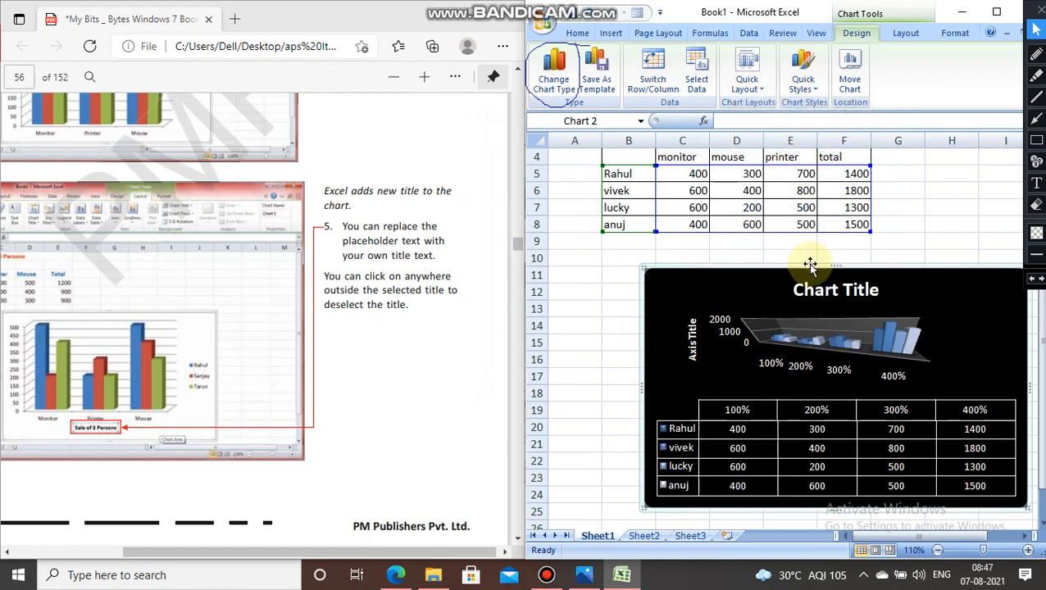
click(861, 296)
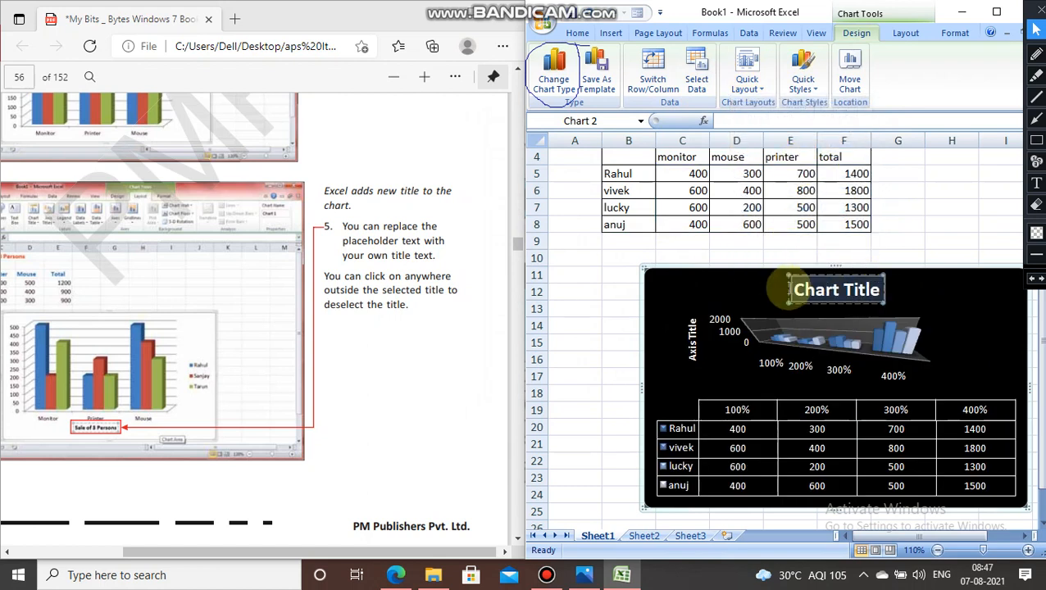
key(BackSpace)
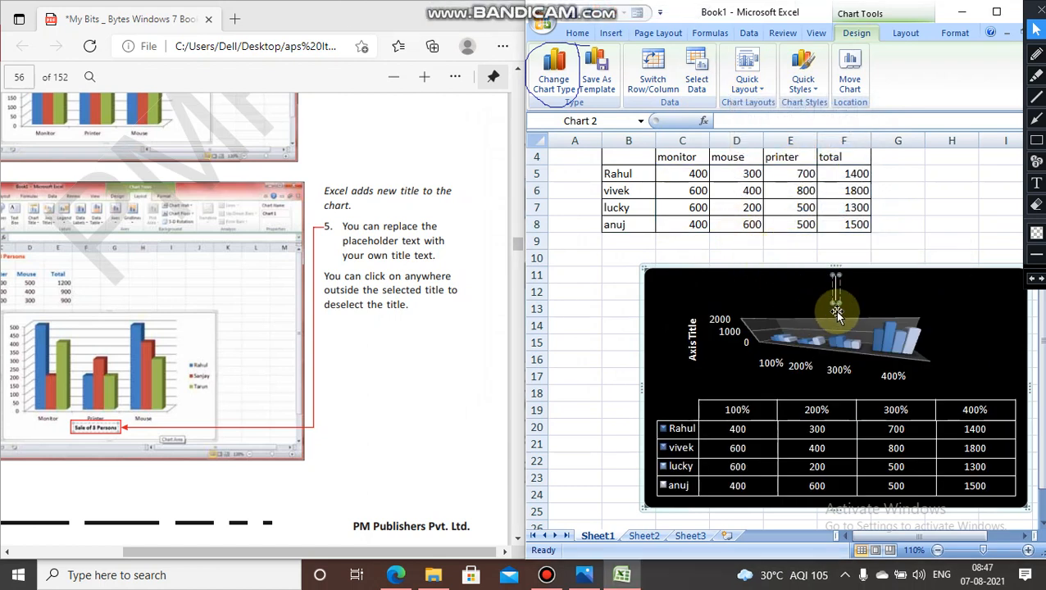
text(s)
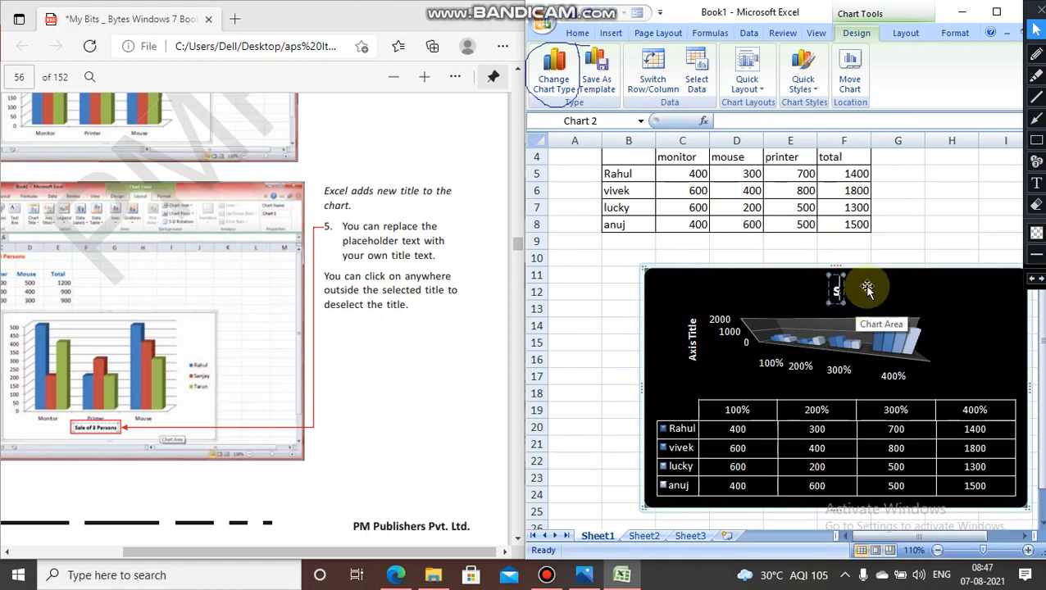
text(ales of)
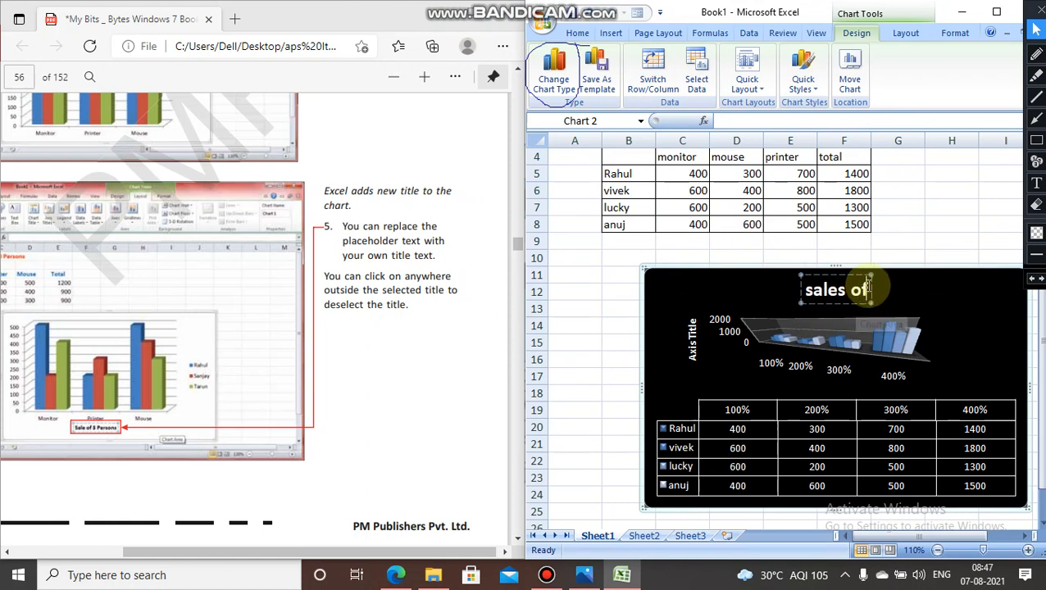
text( 4 person)
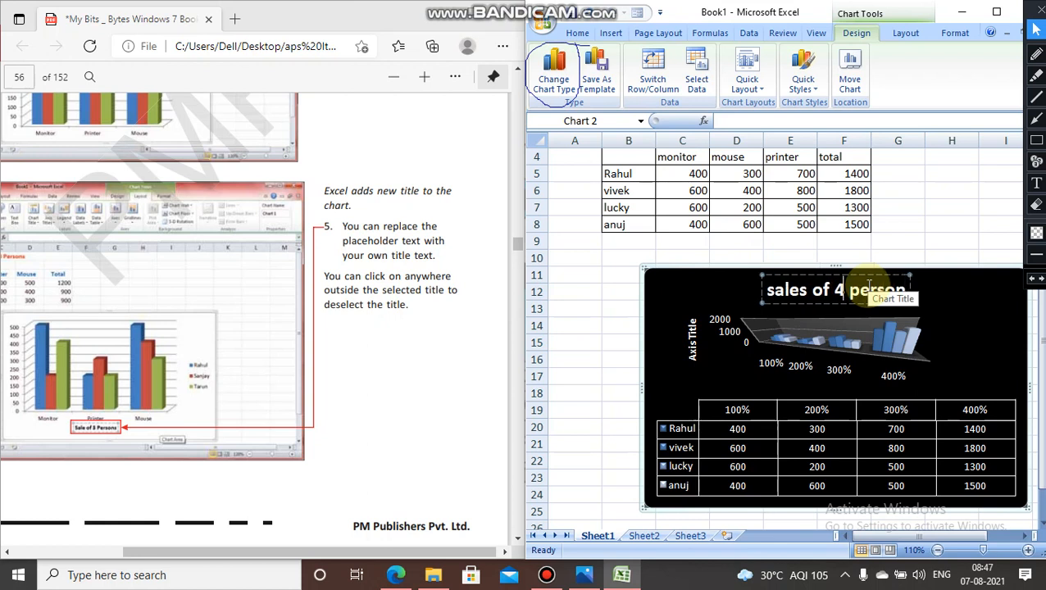
Shrink the chart's plot area from its upper-left corner, and try to resize the chart's wall
click(706, 344)
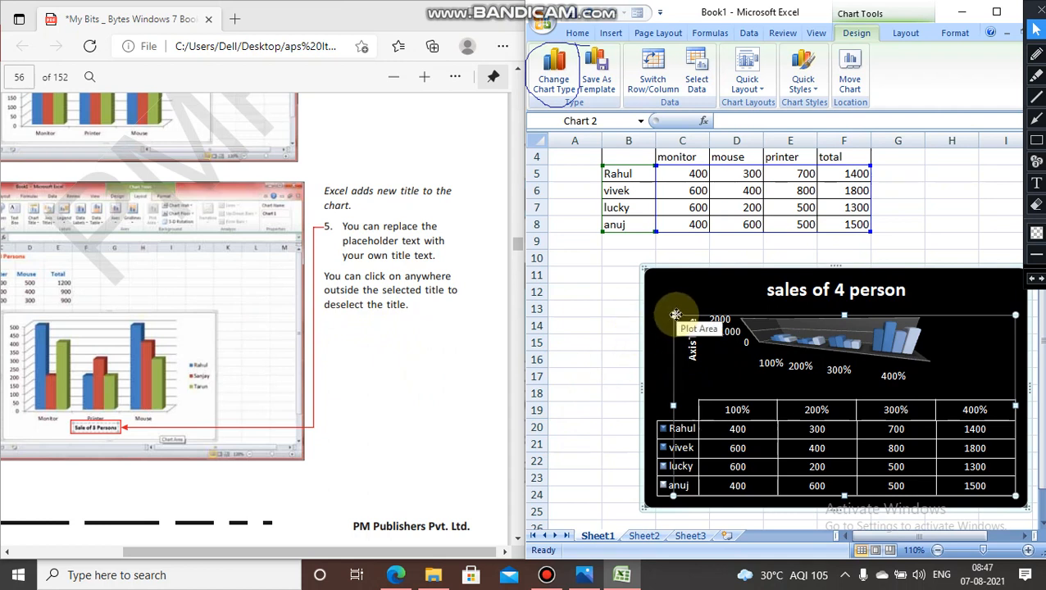
drag(673, 315, 716, 328)
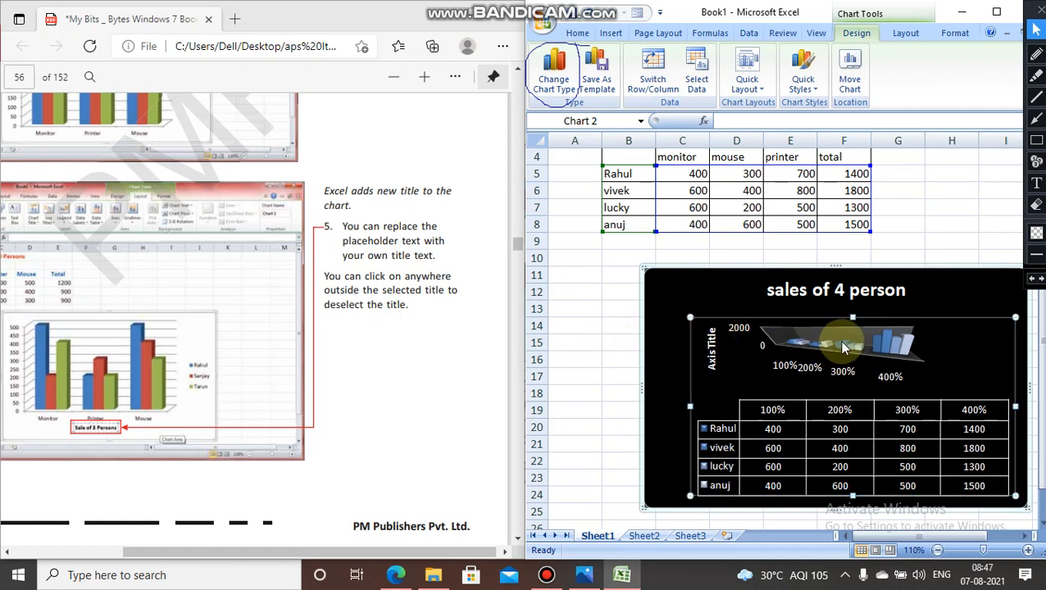
click(771, 351)
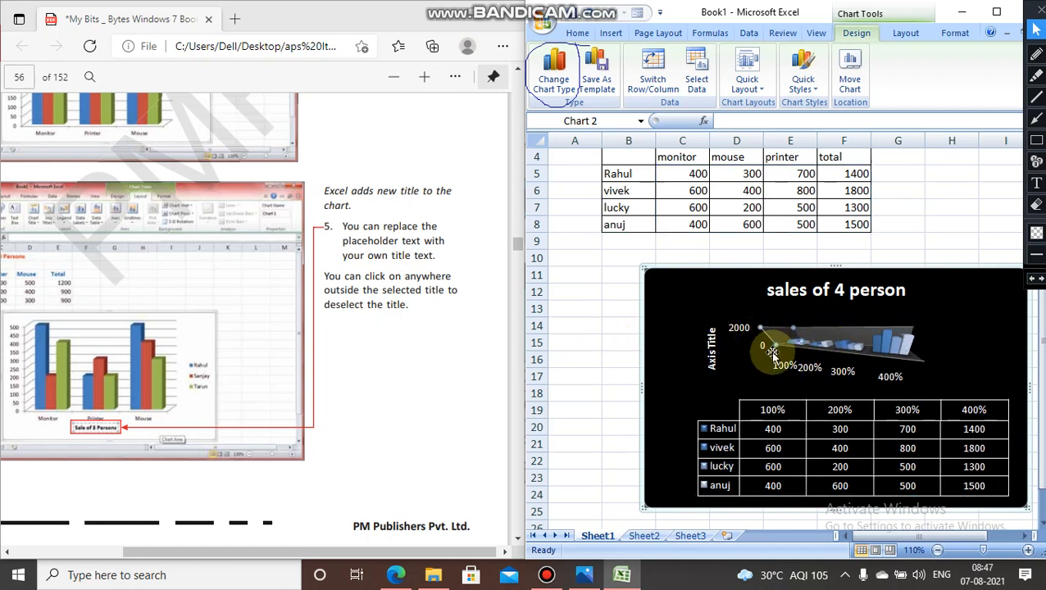
drag(776, 349, 795, 329)
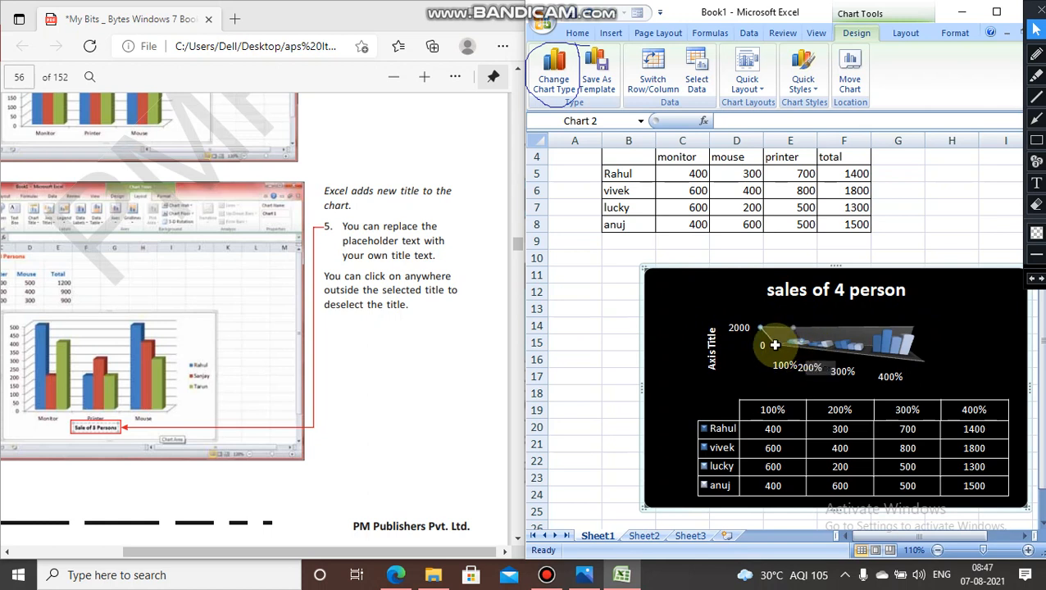
Go to the textbook section on inserting a SmartArt chart, and apply Layout 1 to the column chart
scroll(257, 350, down, 8)
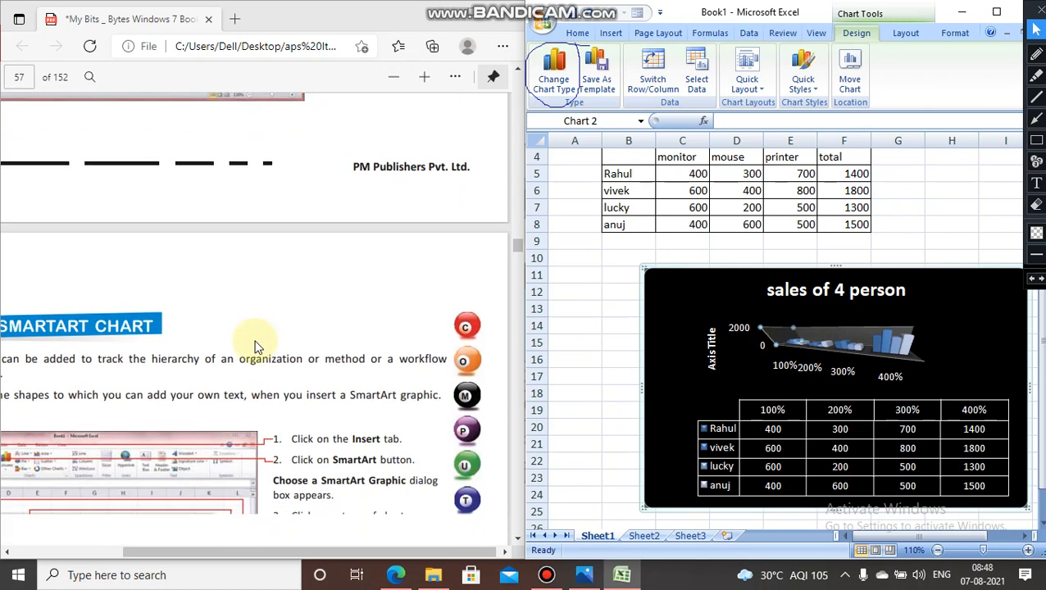
drag(254, 558, 175, 554)
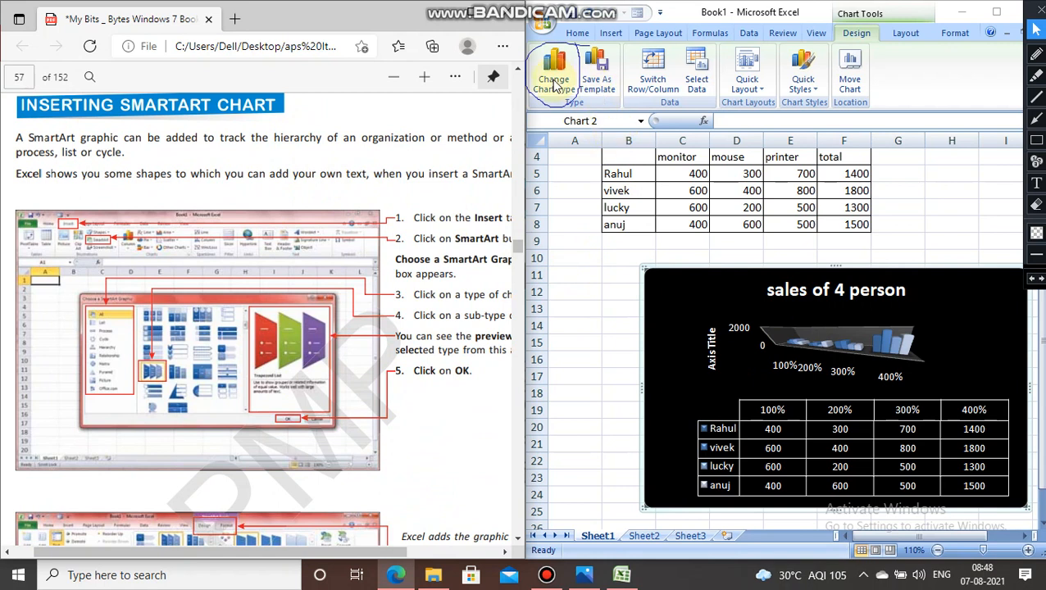
click(763, 95)
click(756, 121)
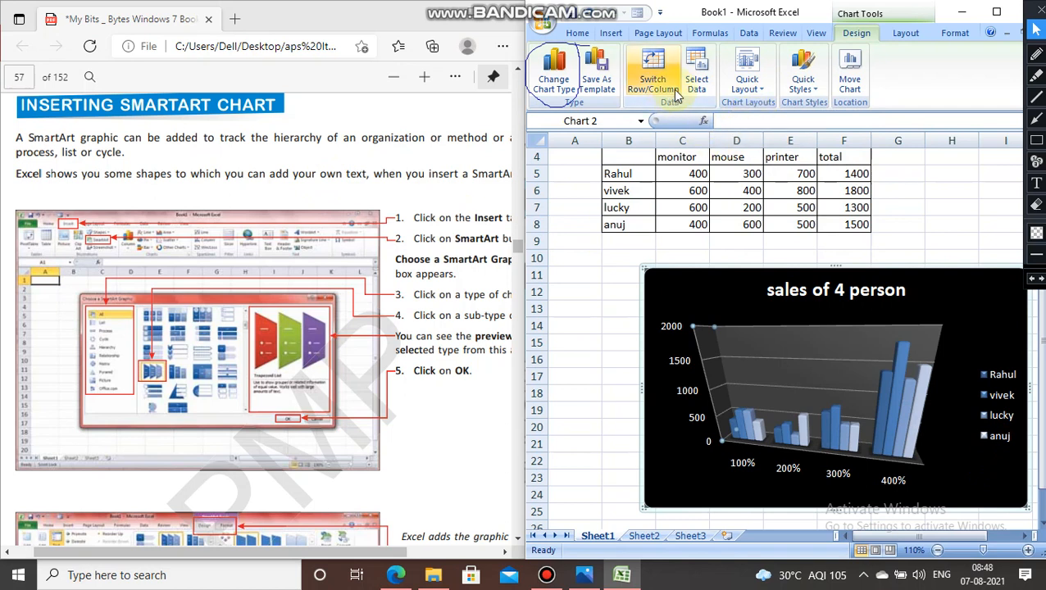
Apply the green chart style from the second style row to the sales chart, and move the chart left beneath the table
click(794, 86)
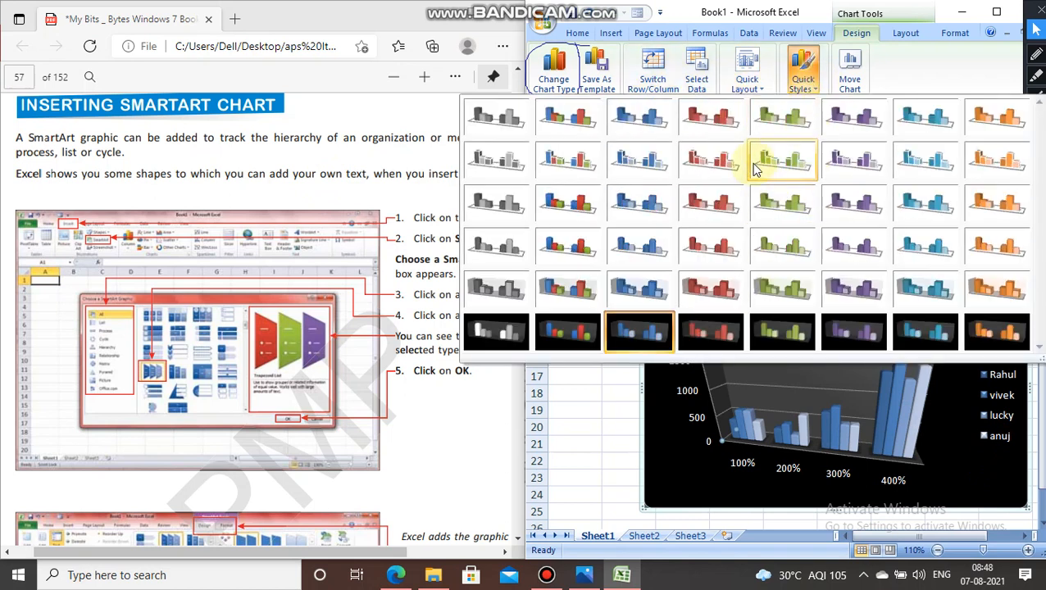
click(754, 163)
drag(777, 273, 711, 265)
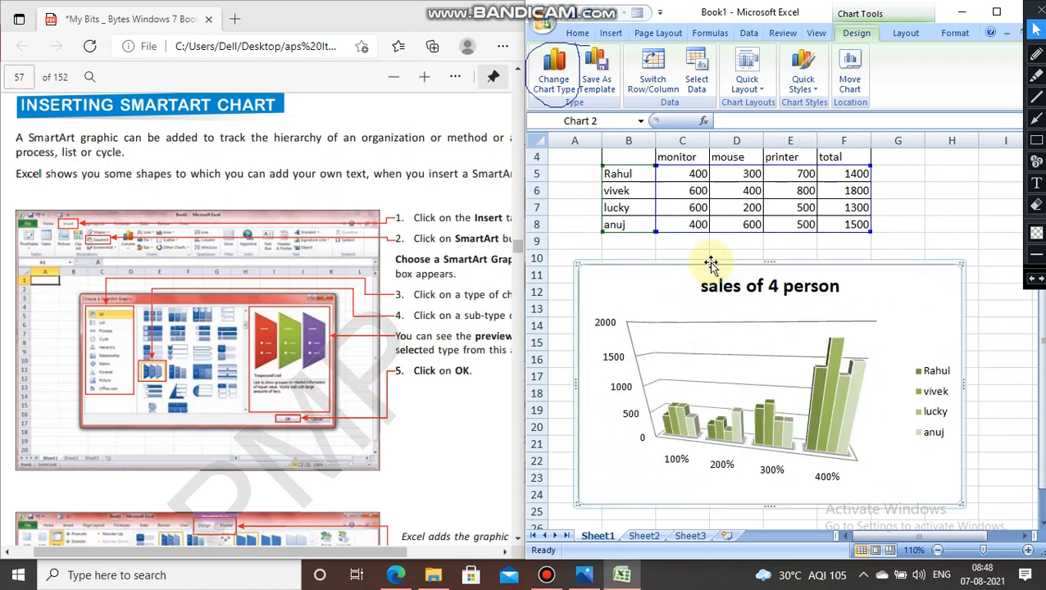
Try the stacked column and 3-D clustered column types on the sales chart
click(555, 78)
click(646, 181)
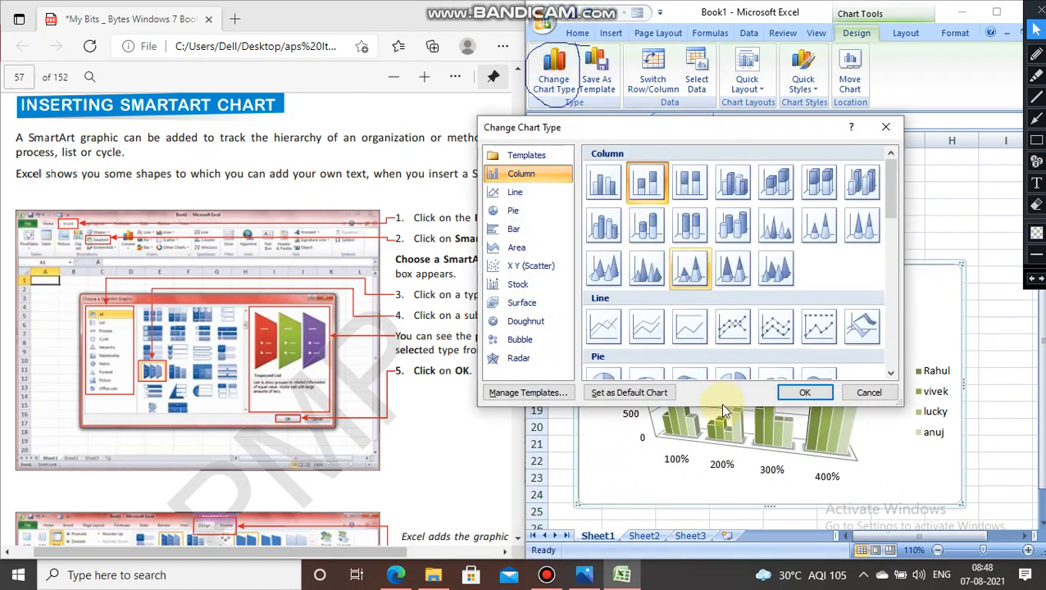
click(804, 393)
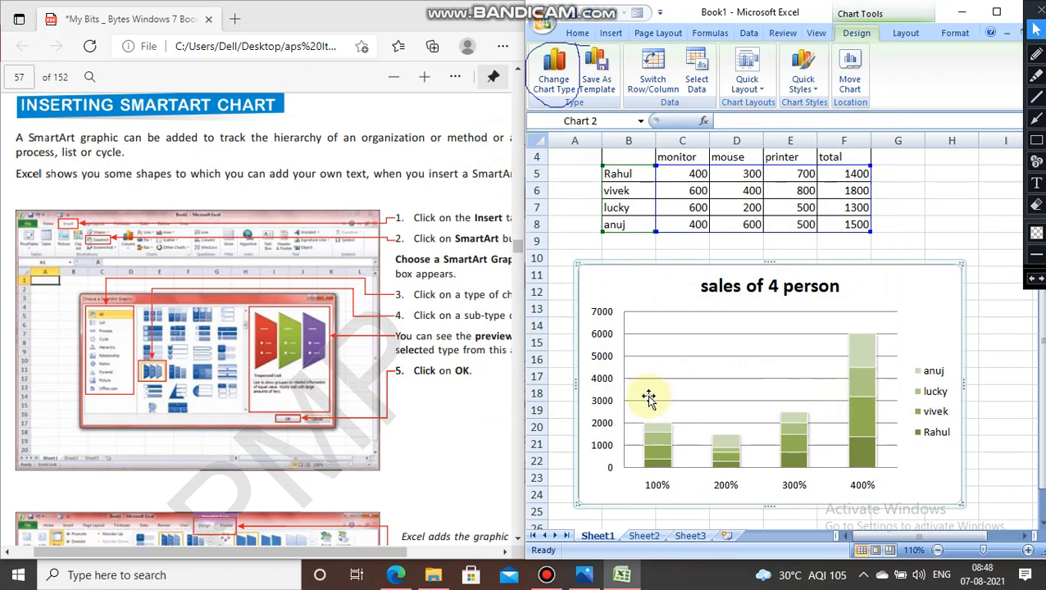
click(554, 75)
click(731, 182)
click(804, 392)
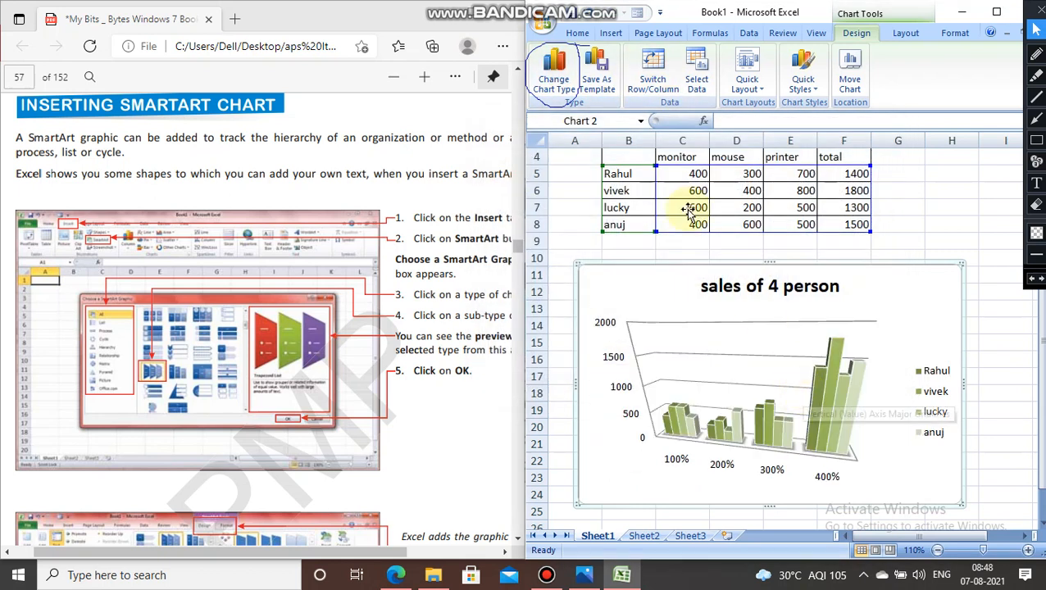
Change the sales chart's type to 100% stacked column in 3-D
click(554, 74)
click(809, 183)
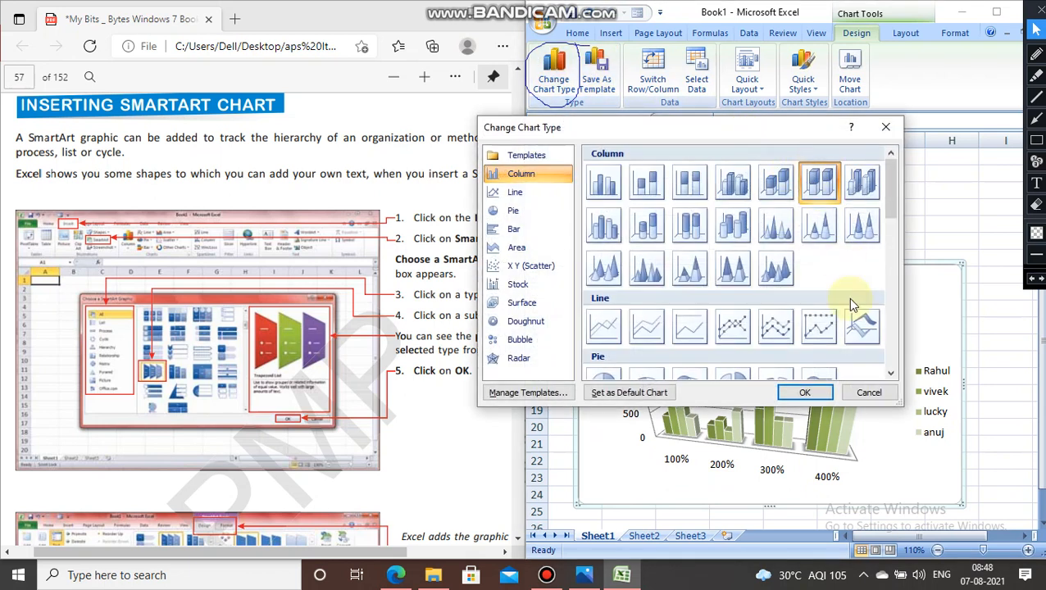
click(804, 393)
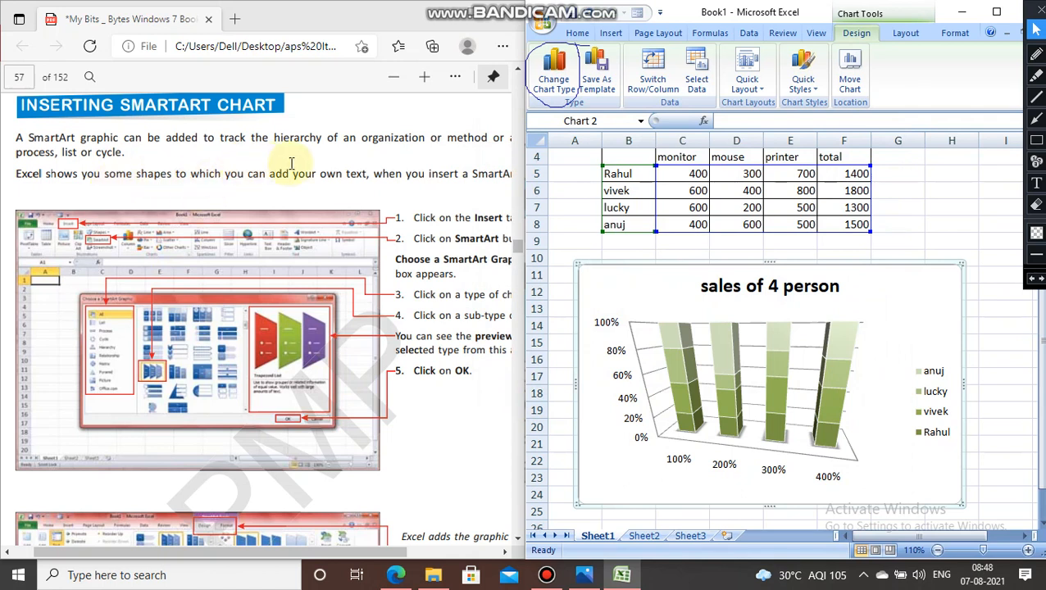
Highlight "method or a workflow" in green in the textbook's SmartArt introduction
drag(354, 556, 447, 555)
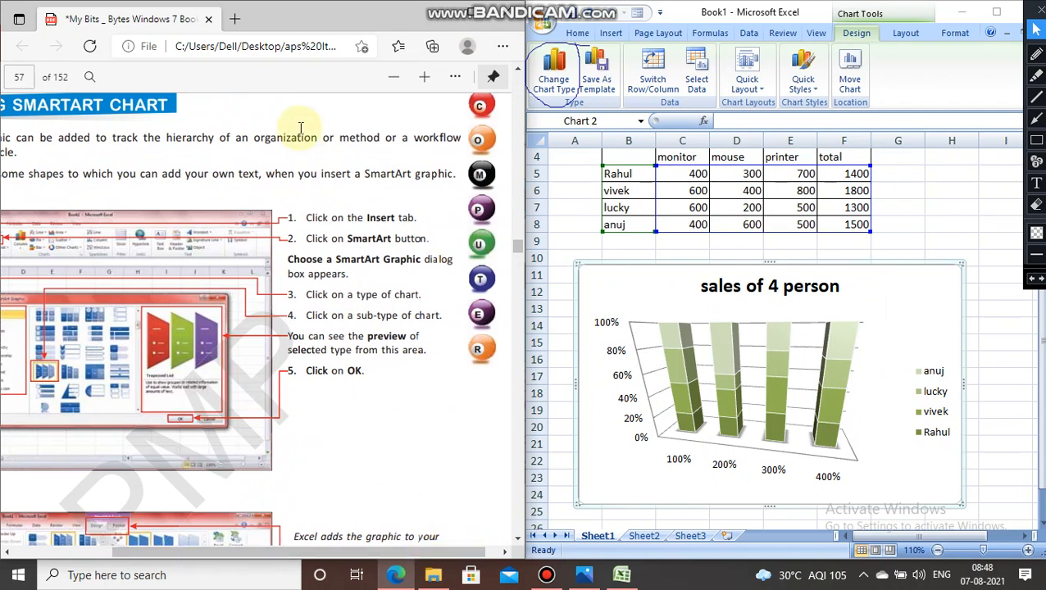
drag(339, 137, 474, 139)
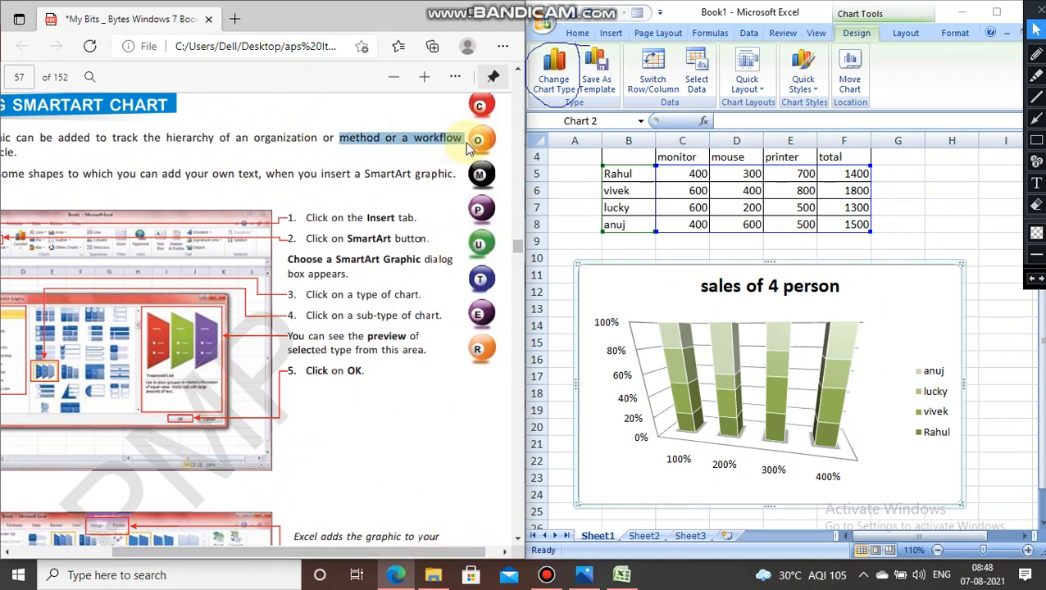
mouse_move(488, 96)
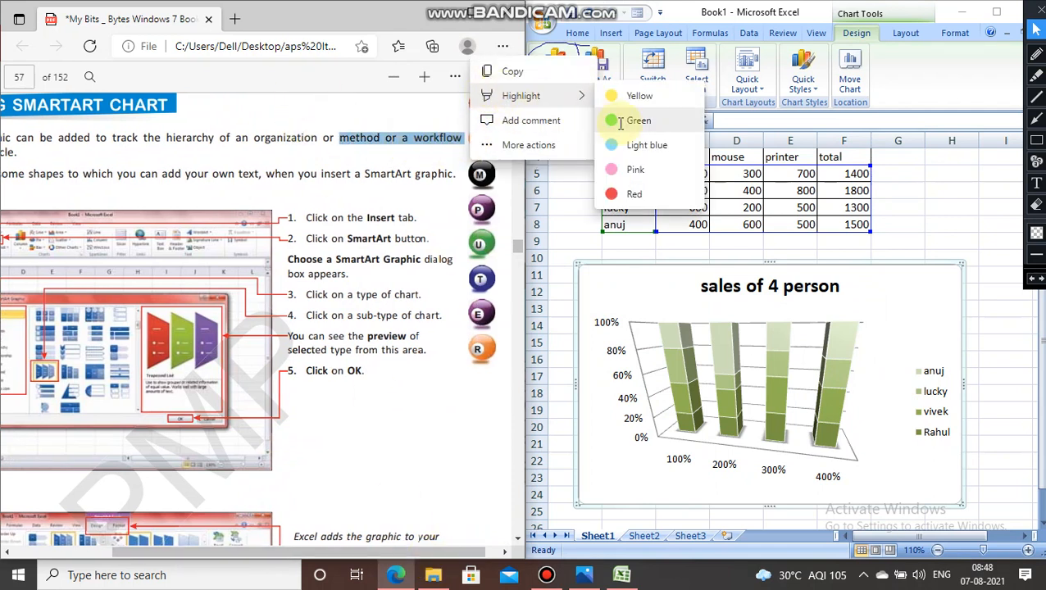
click(621, 120)
Highlight the phrase "process, list or cycle." in green in the textbook's SmartArt introduction
drag(336, 556, 222, 556)
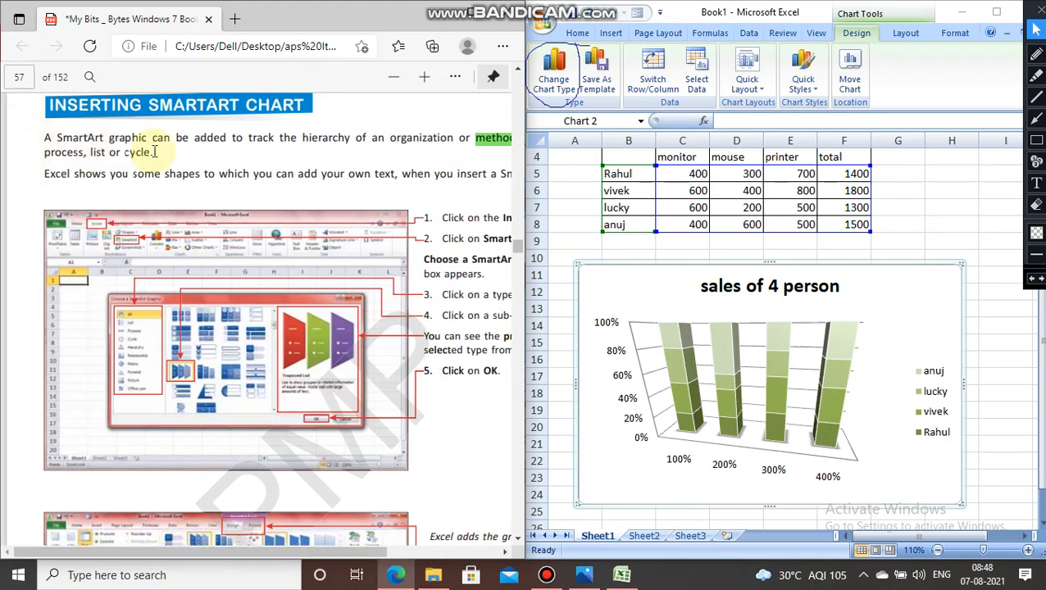
drag(154, 156, 41, 154)
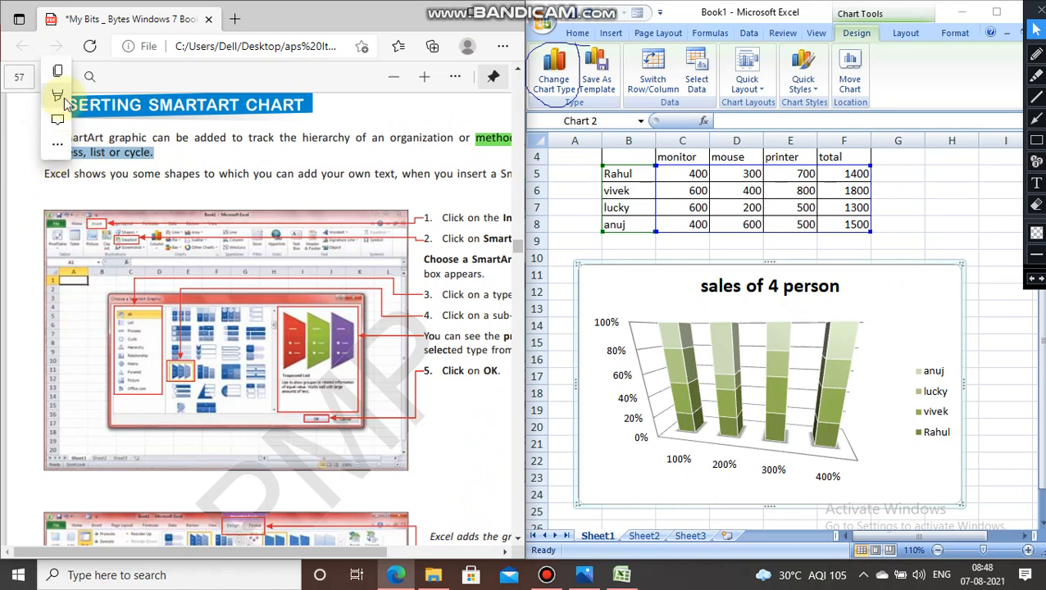
click(92, 131)
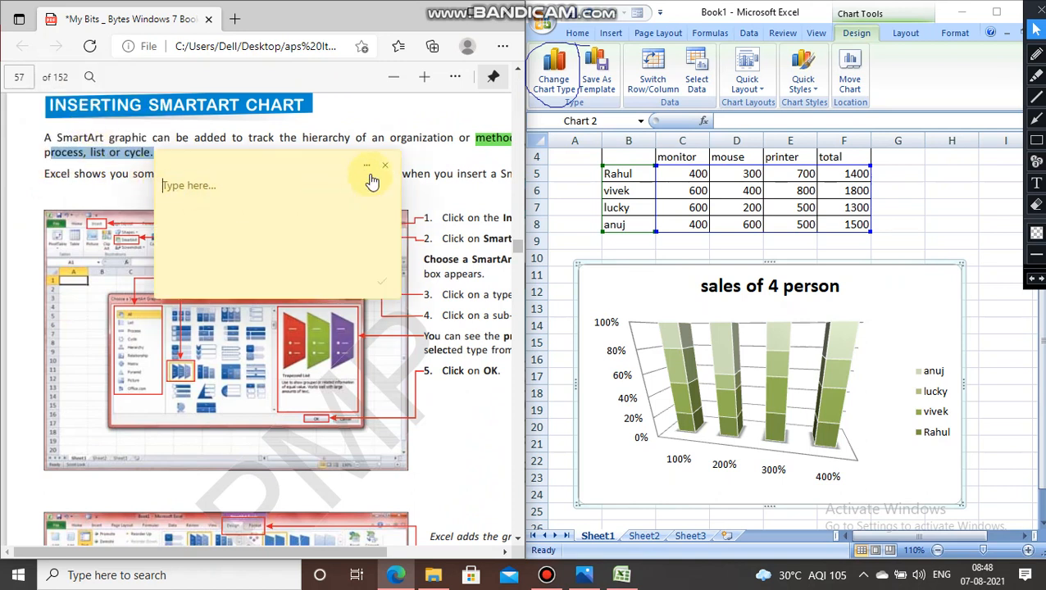
click(115, 162)
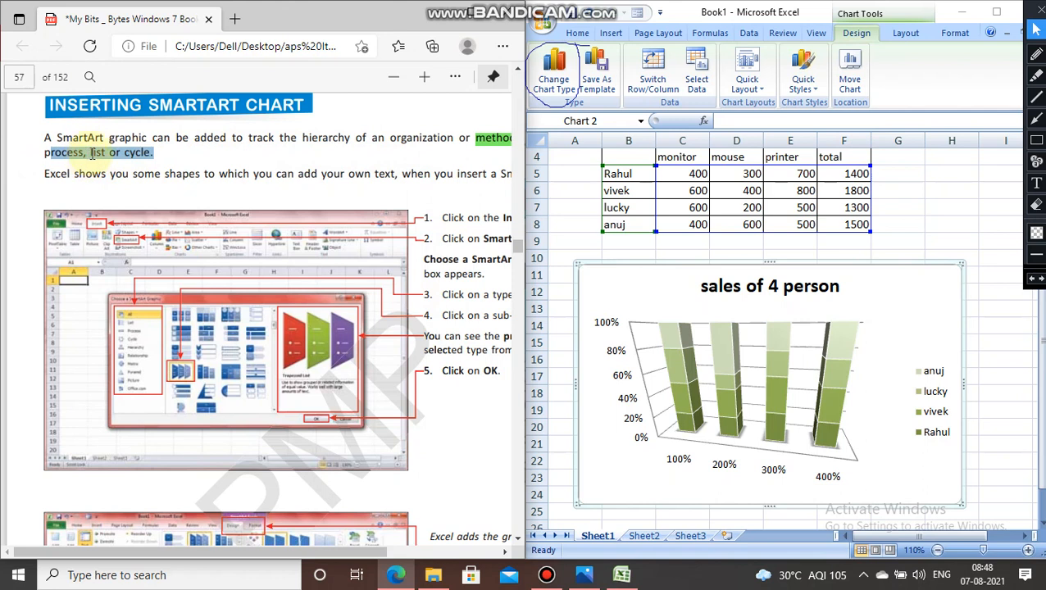
right_click(92, 153)
mouse_move(273, 172)
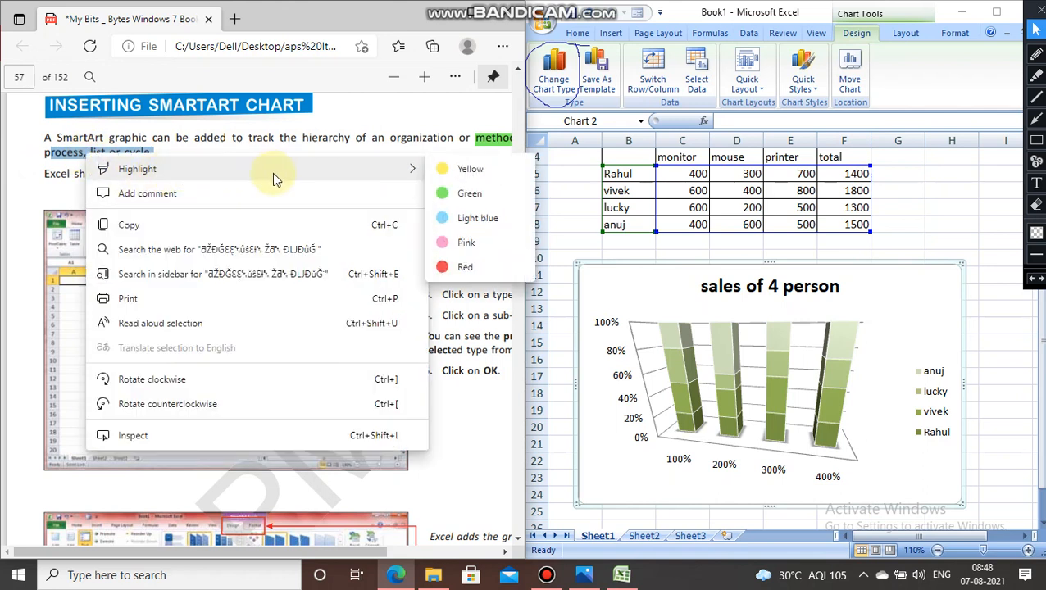
click(464, 200)
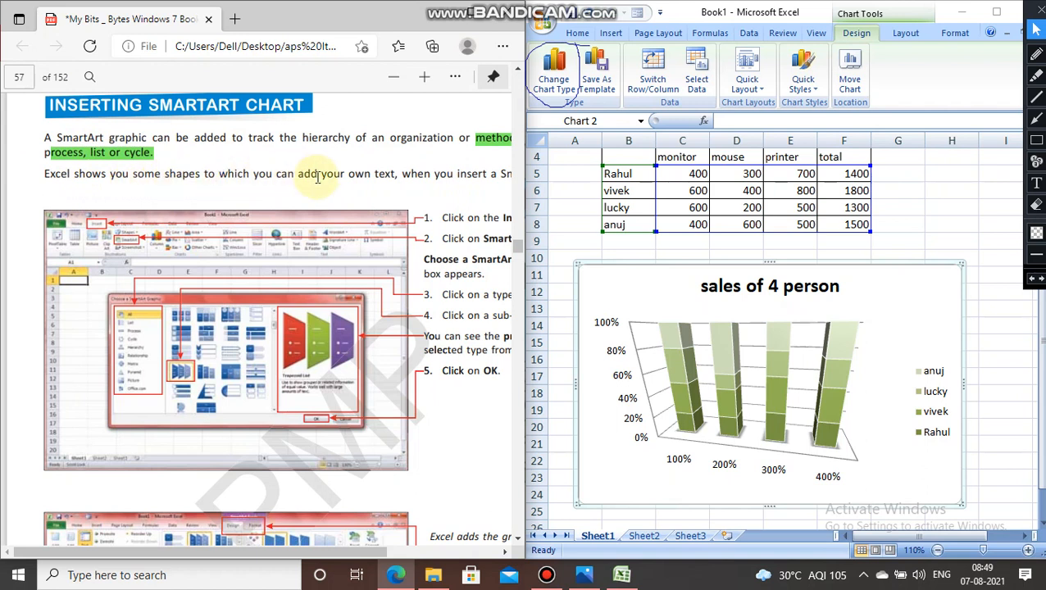
Read the textbook's steps for inserting a SmartArt graphic, and look through the workbook's other chart types and WordArt styles
drag(318, 562, 345, 560)
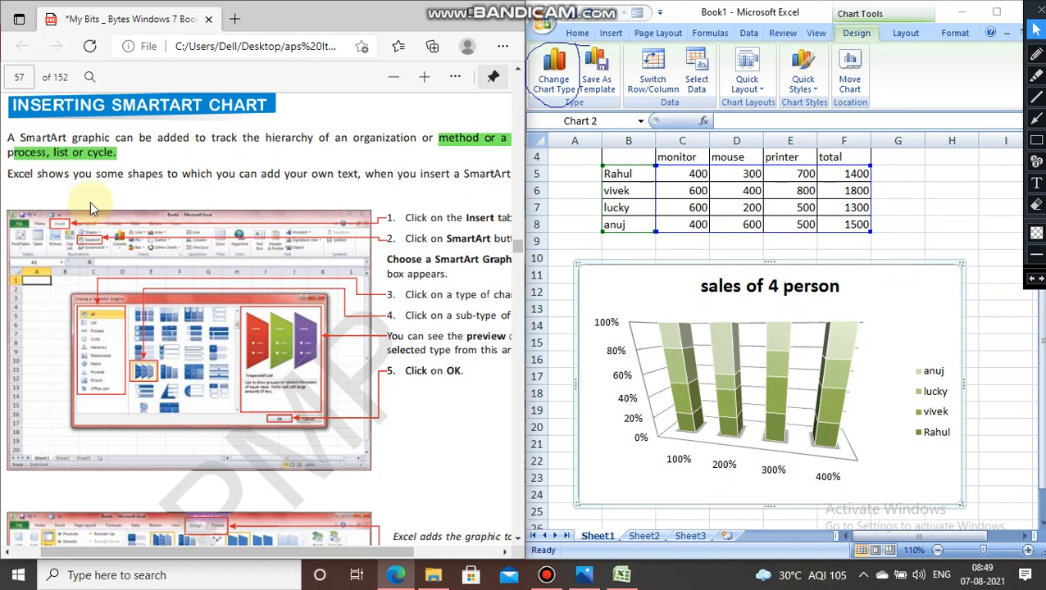
click(611, 33)
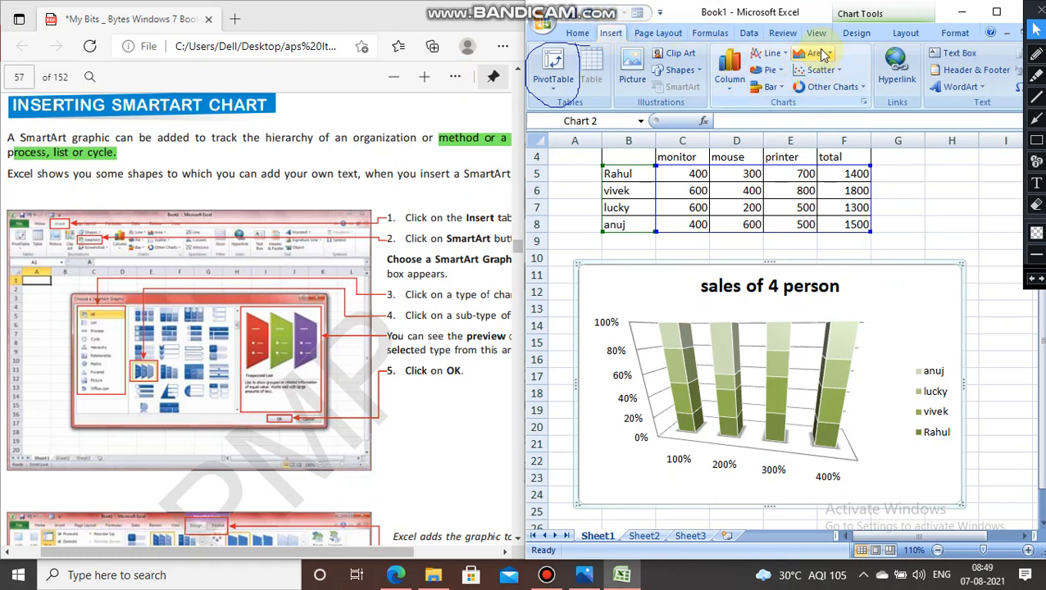
drag(402, 556, 443, 559)
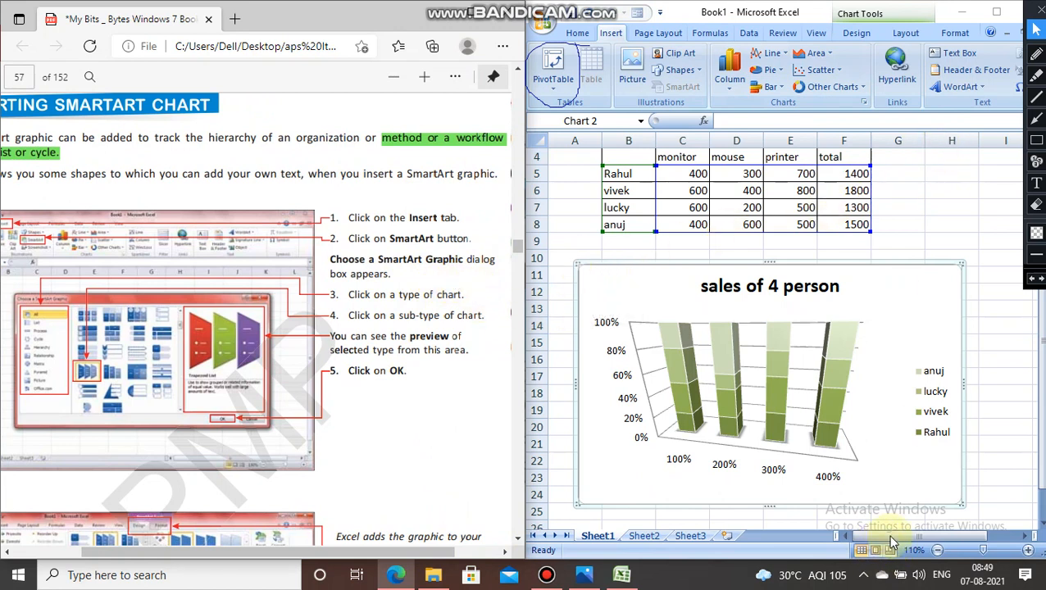
mouse_move(933, 542)
mouse_down()
mouse_move(972, 537)
mouse_move(918, 538)
mouse_up()
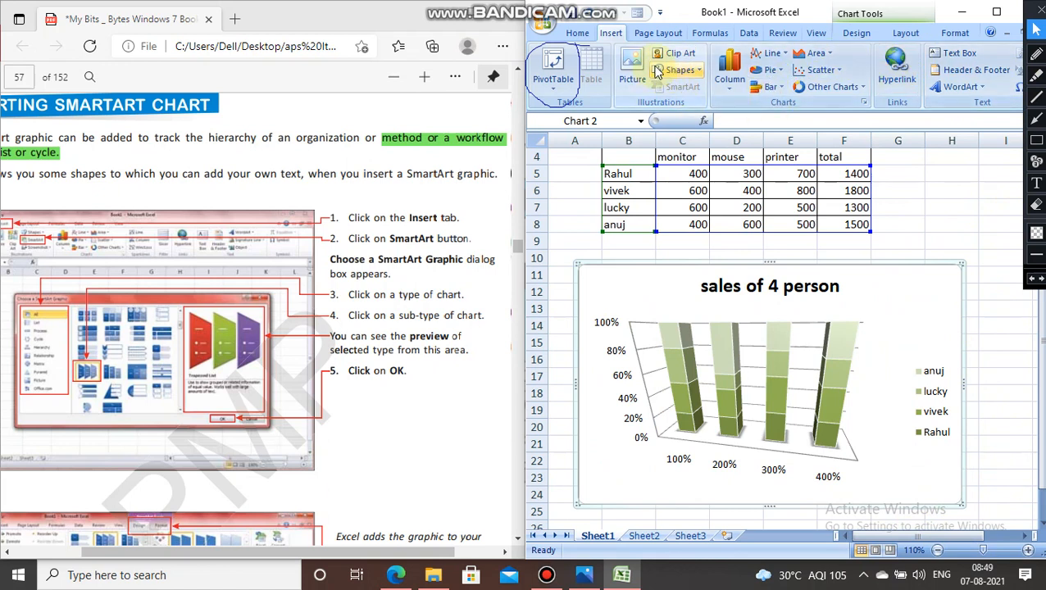
click(843, 88)
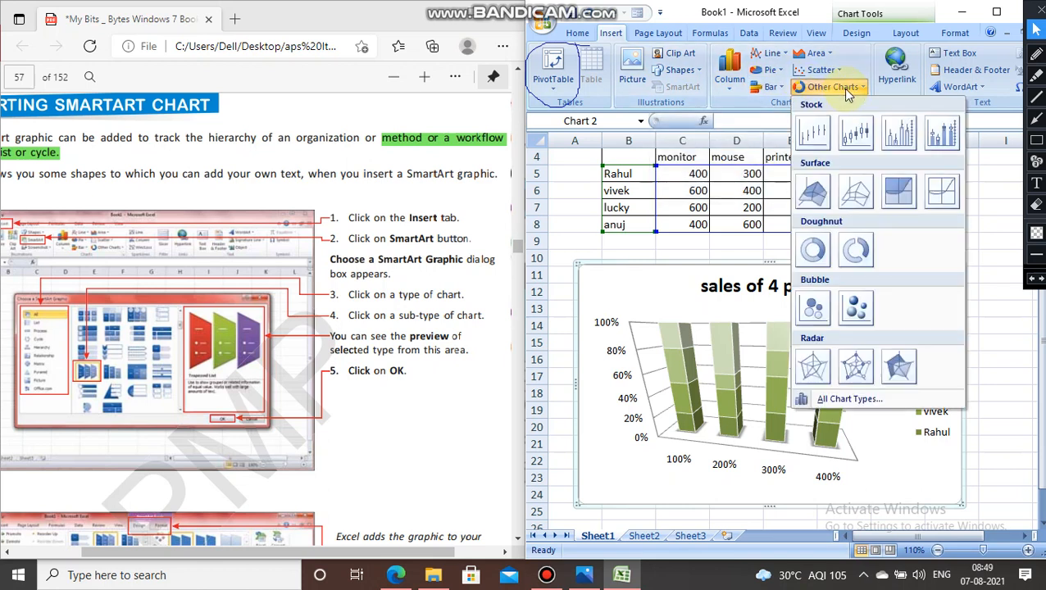
click(842, 89)
click(944, 84)
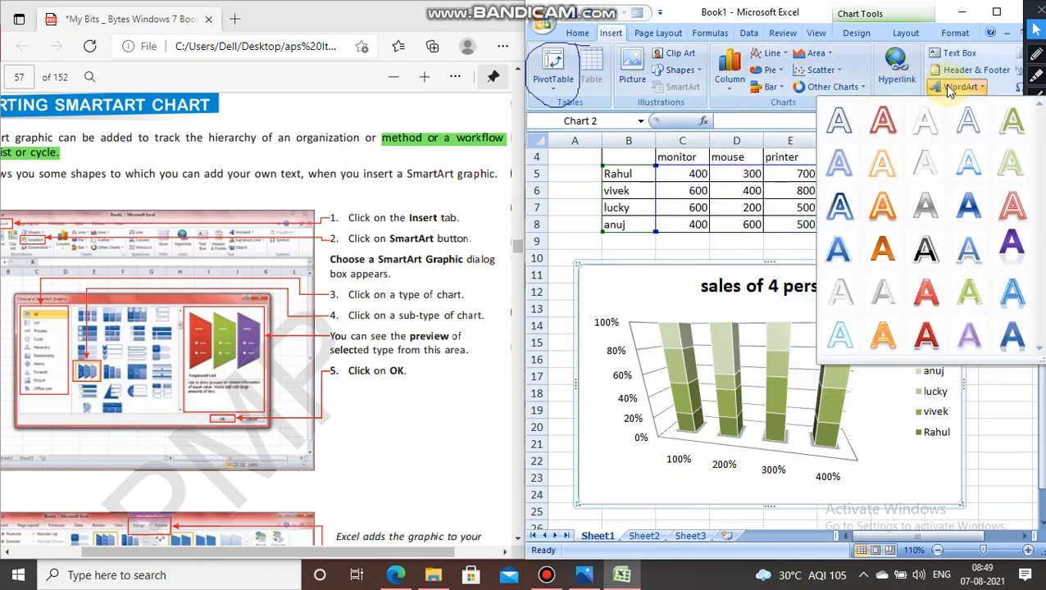
click(944, 85)
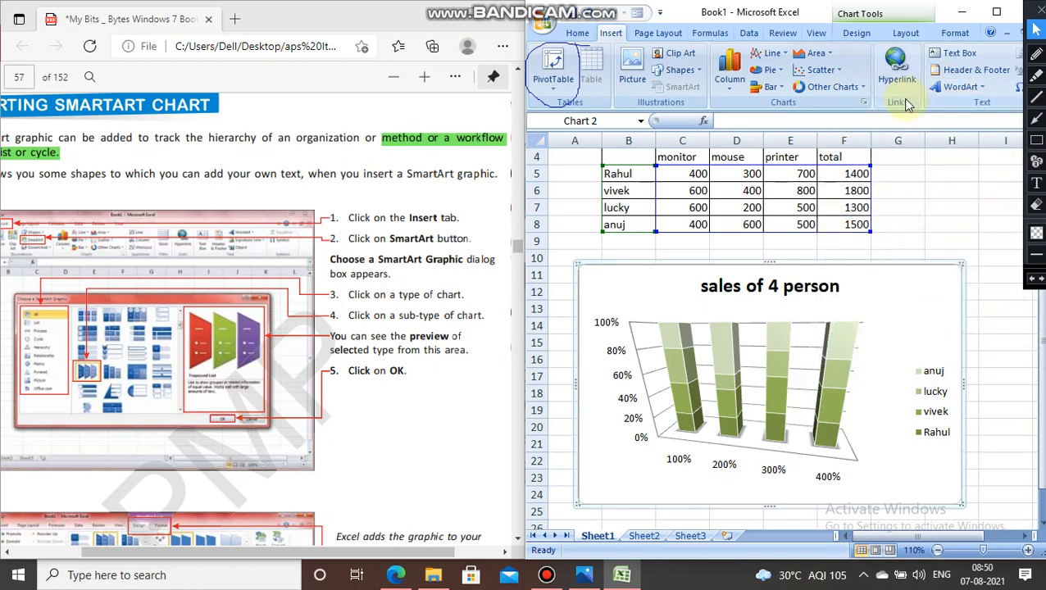
Show the sales chart's wall with the default color fill
click(906, 36)
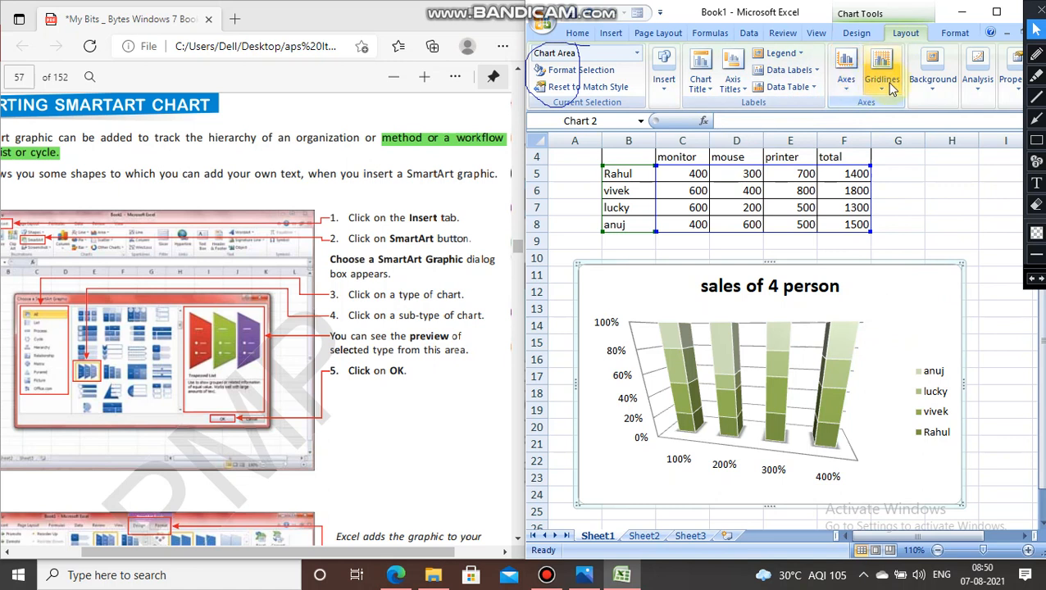
click(933, 86)
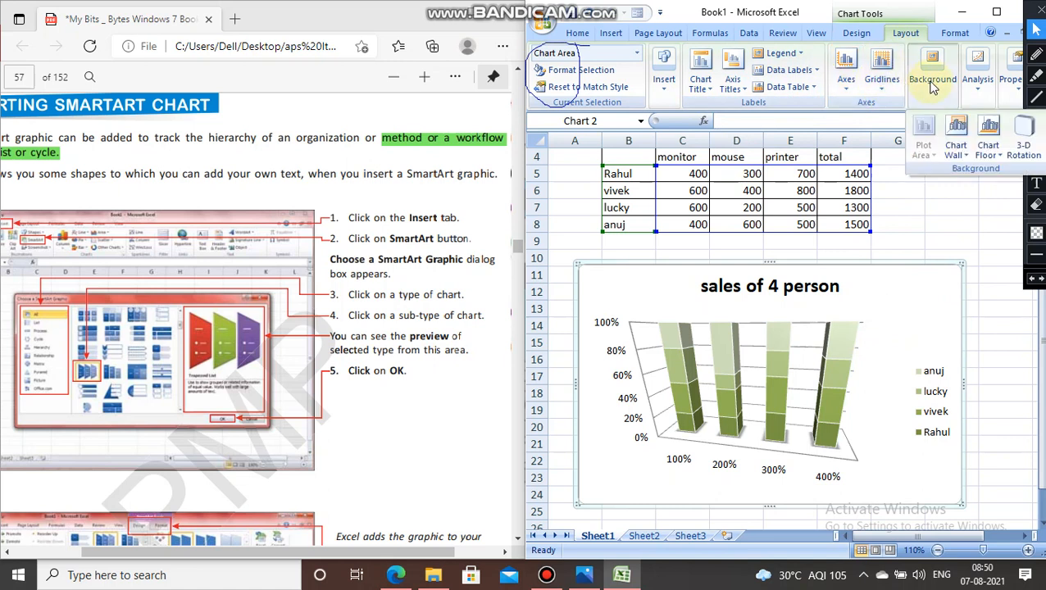
click(960, 131)
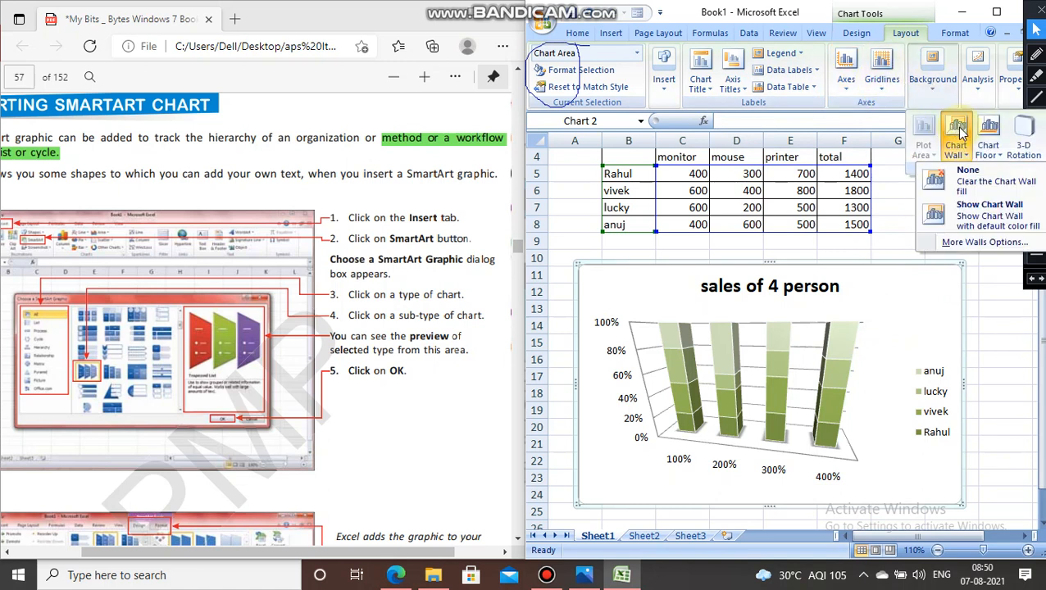
click(966, 213)
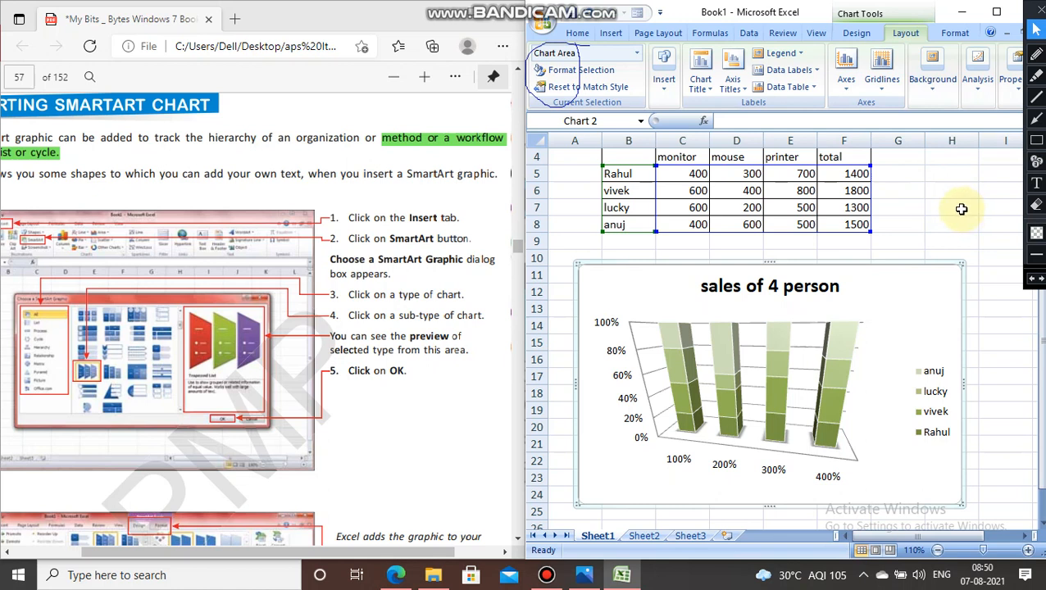
Clear the fill of the sales chart's floor and of its wall
click(932, 92)
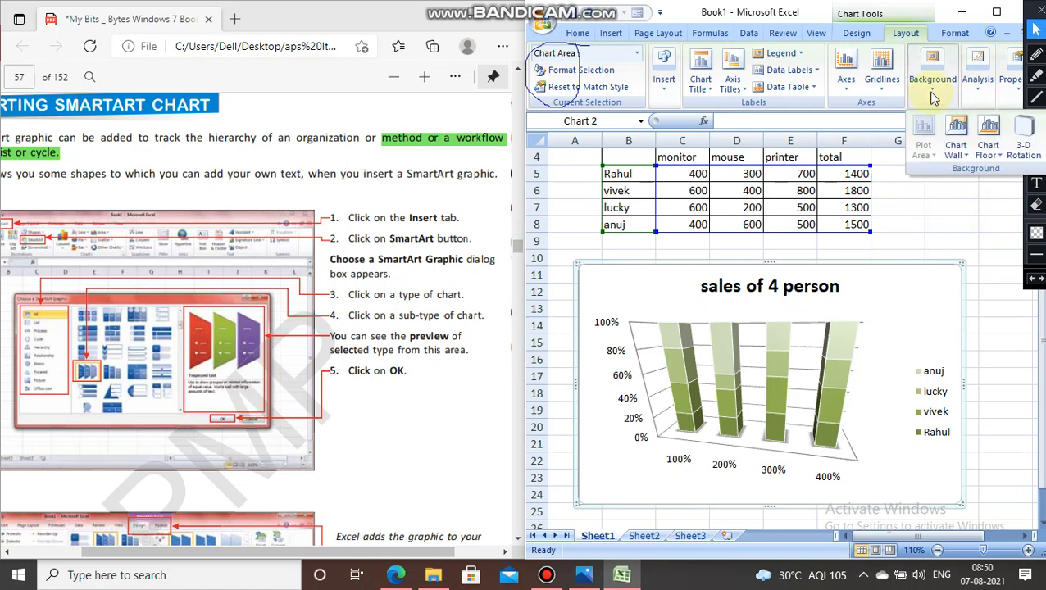
click(997, 151)
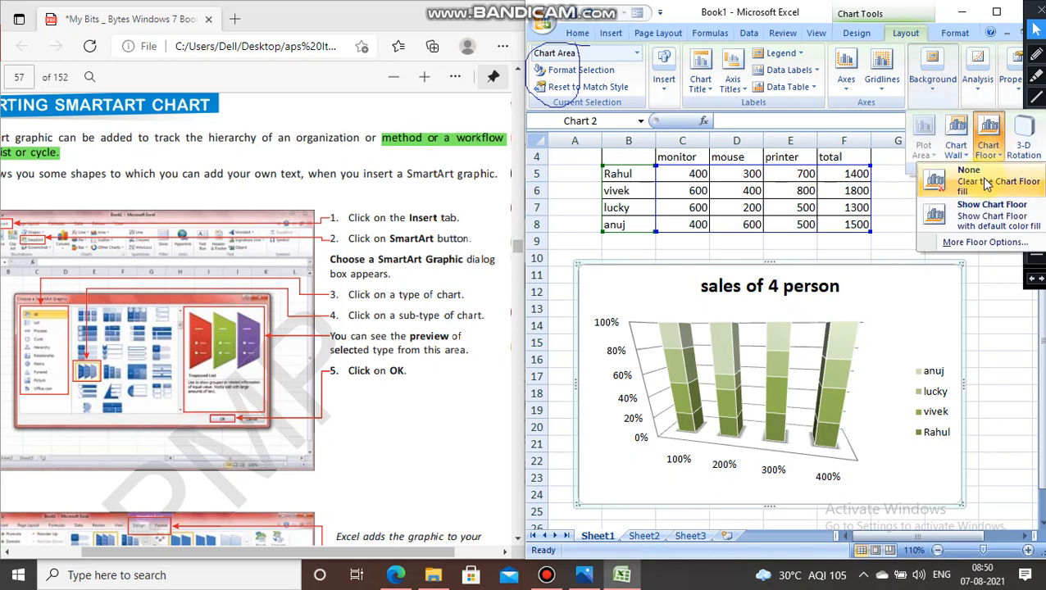
click(986, 180)
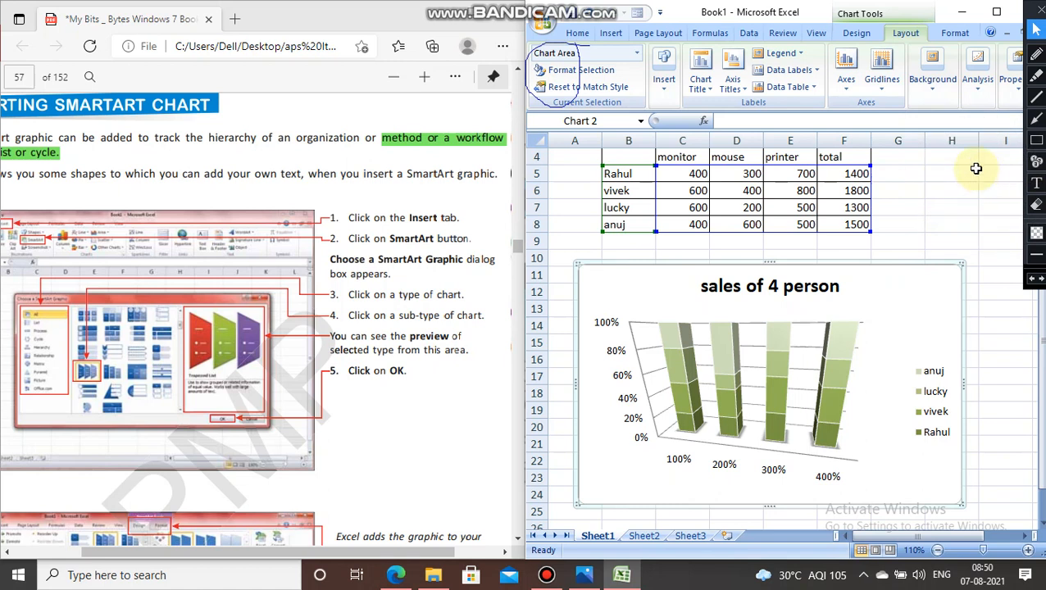
click(933, 82)
click(954, 151)
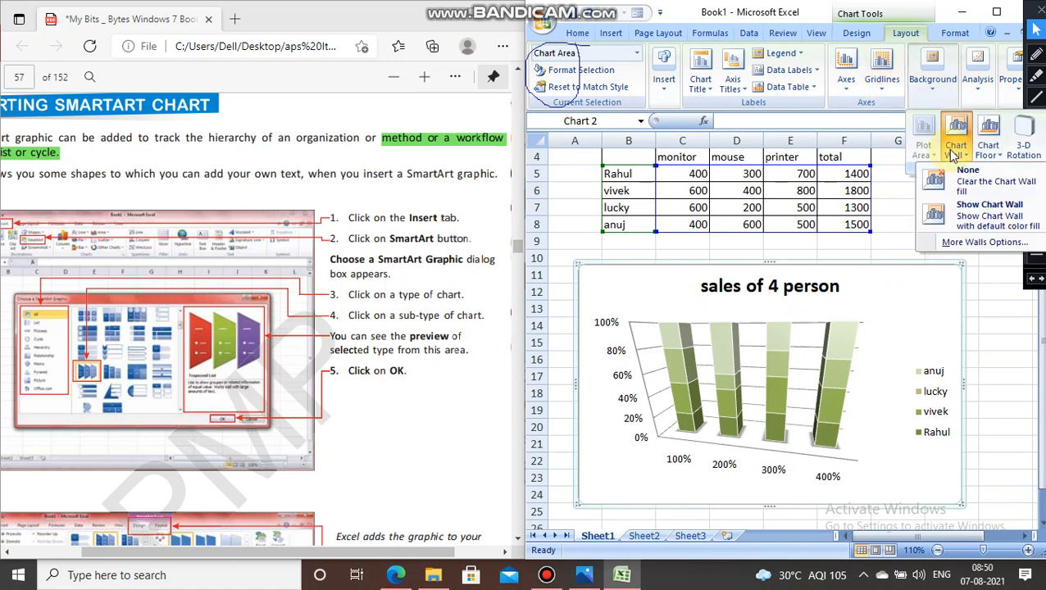
click(976, 182)
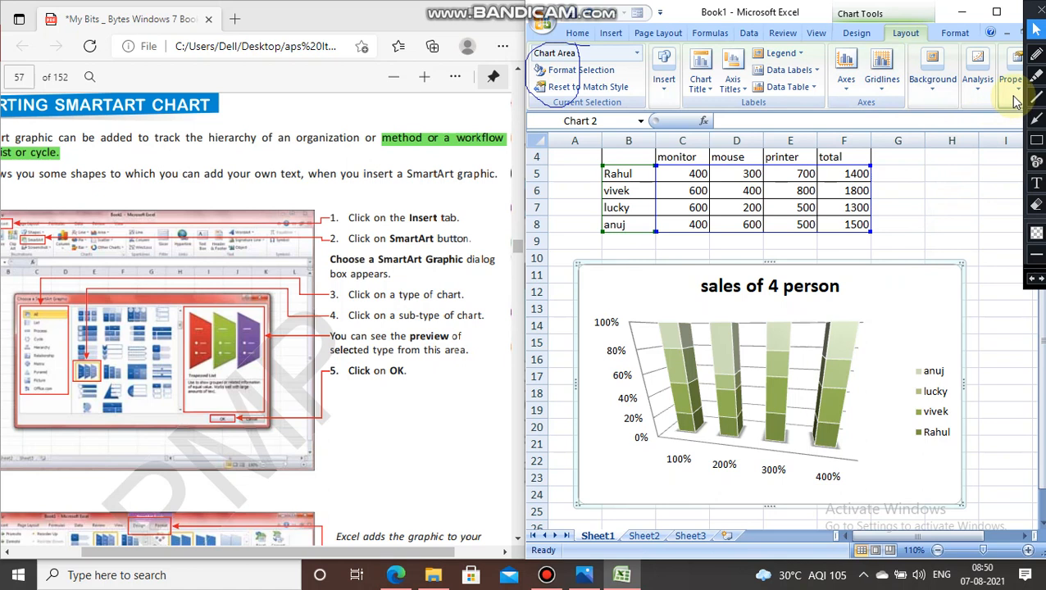
Maximize the workbook window, and erase the hand-drawn circle over the ribbon
click(996, 12)
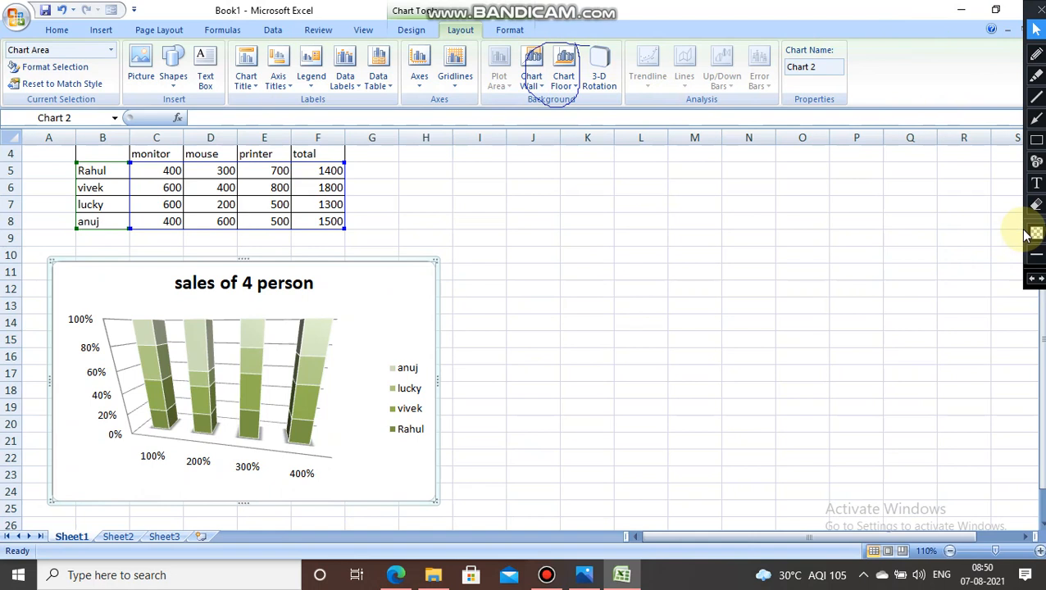
click(1036, 204)
drag(509, 35, 591, 107)
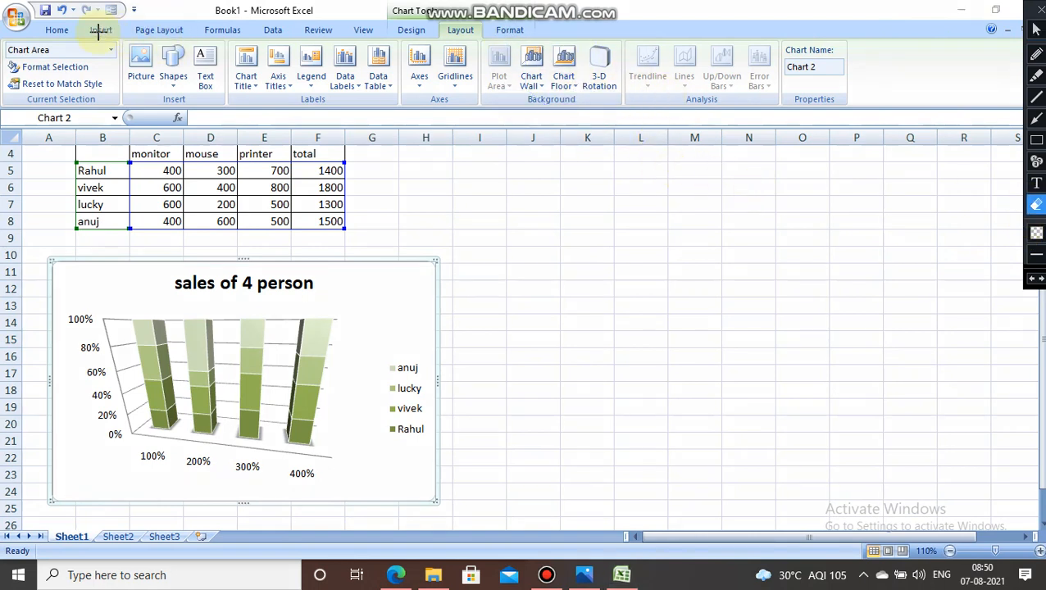
click(1035, 28)
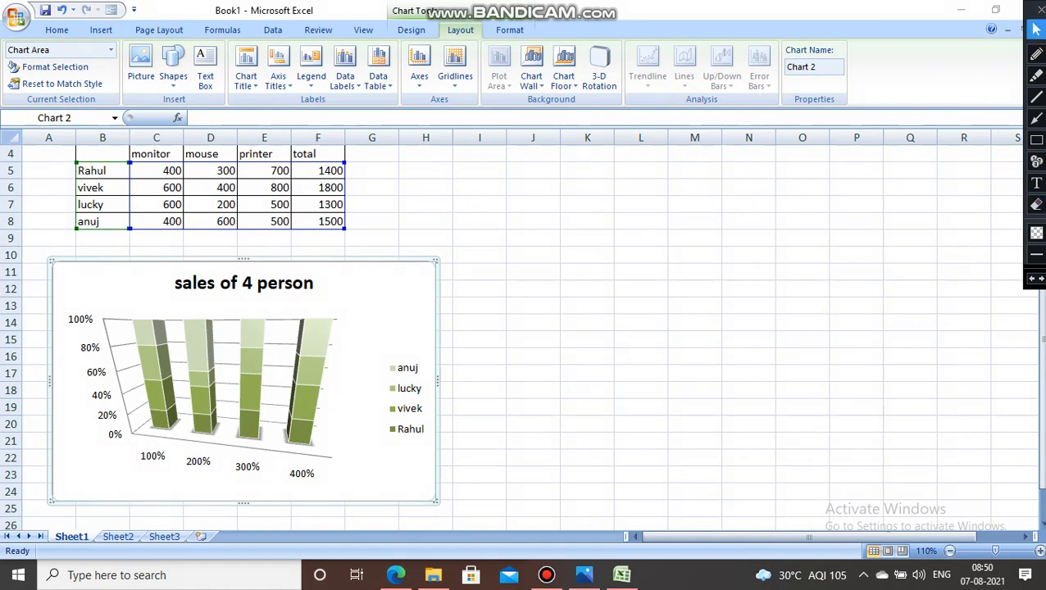
click(102, 31)
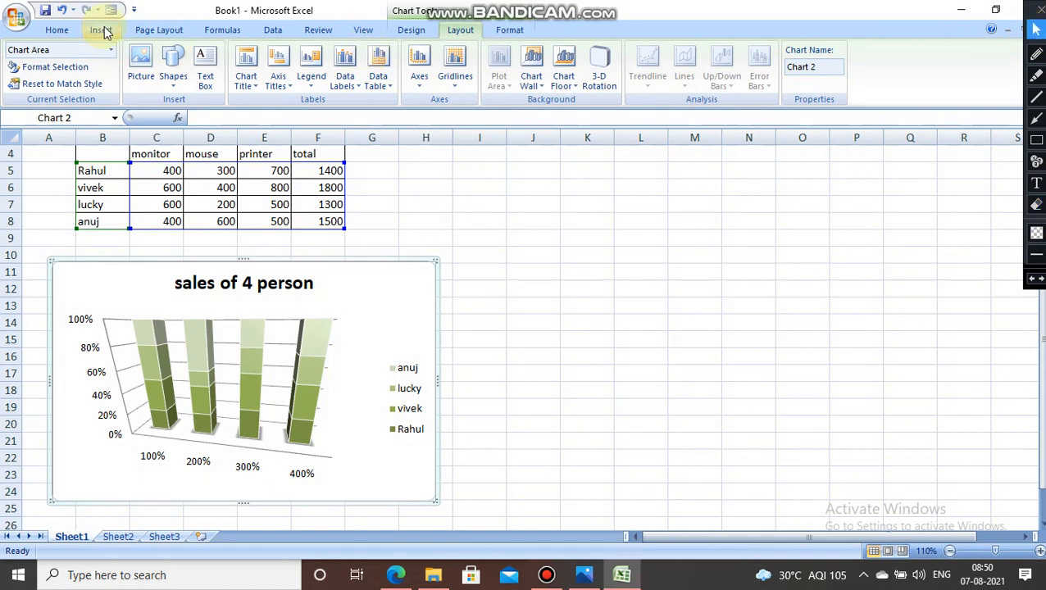
click(100, 30)
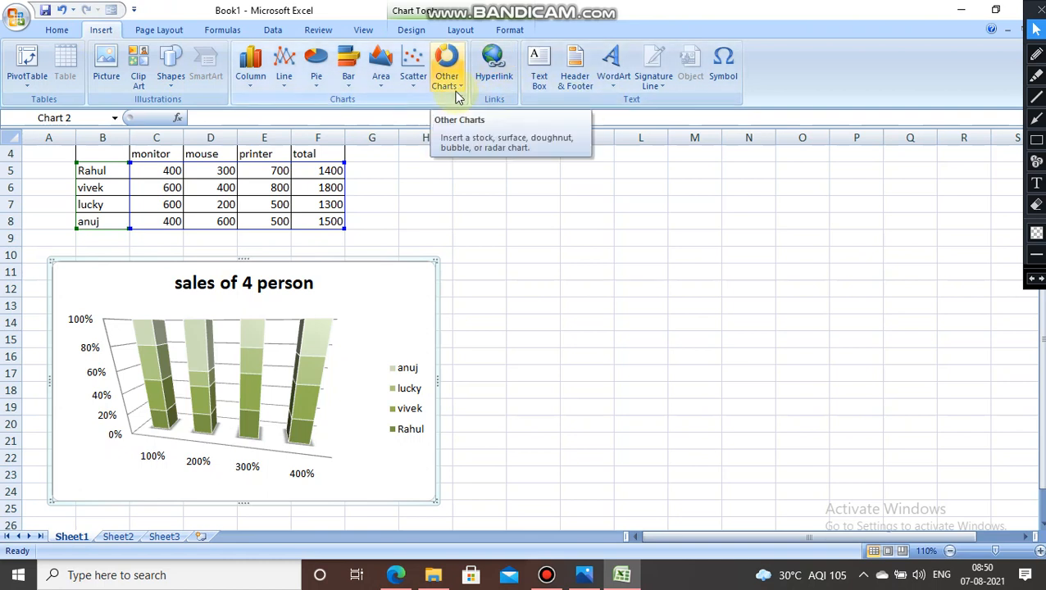
click(367, 270)
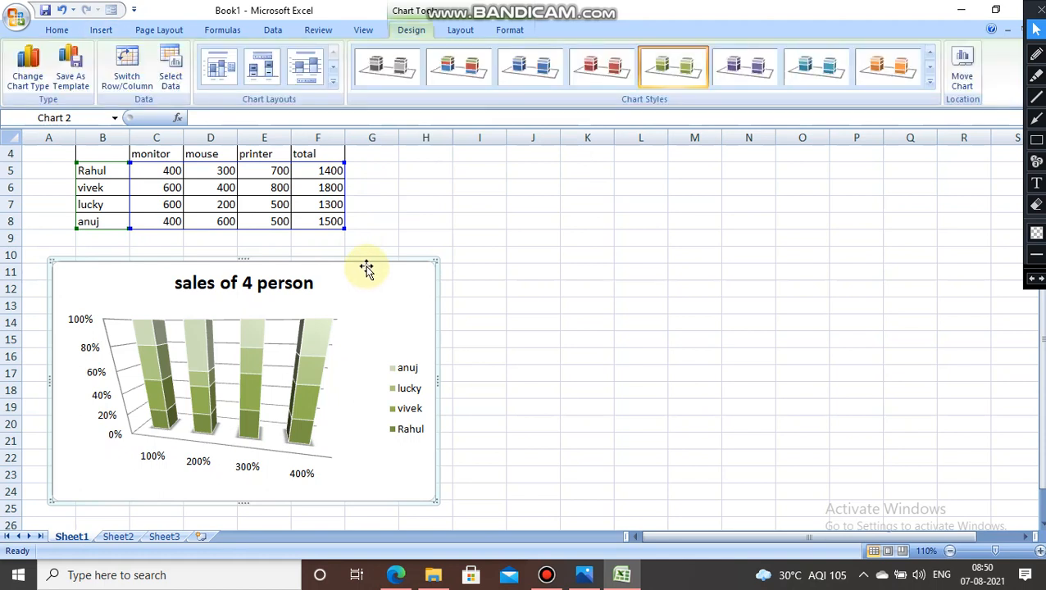
click(332, 83)
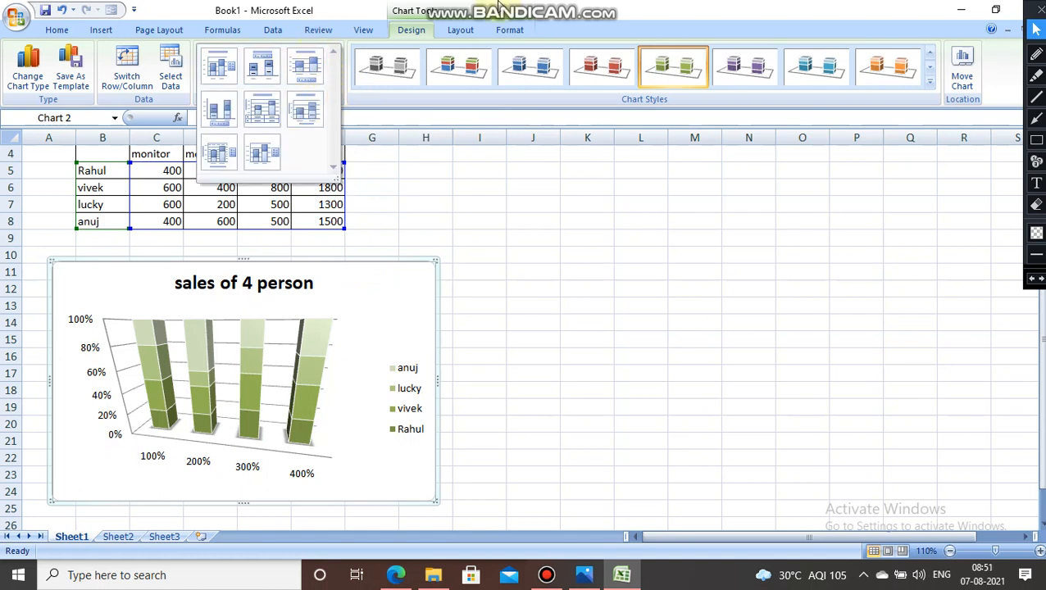
click(100, 30)
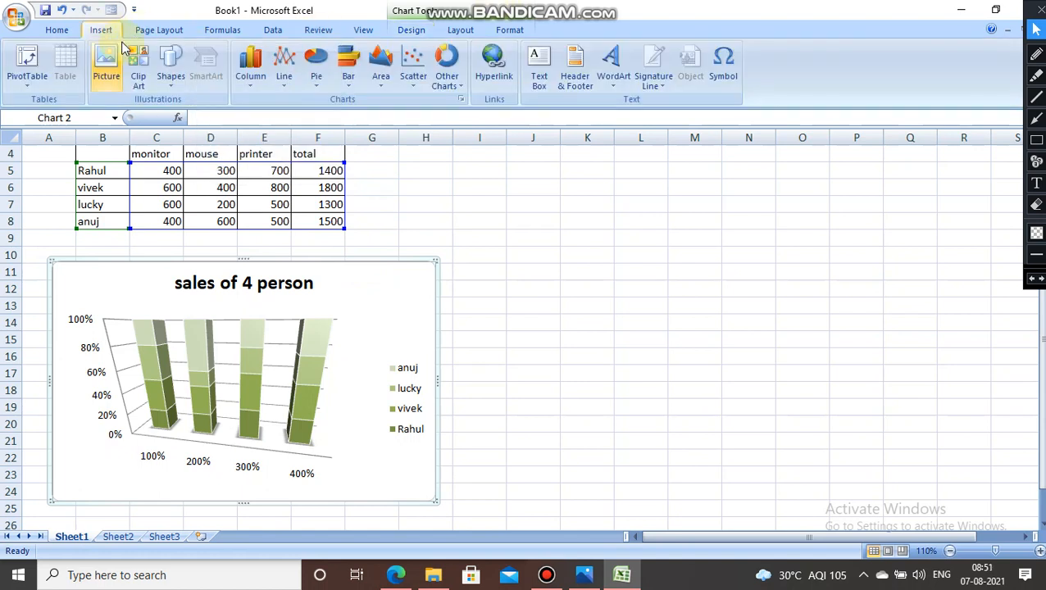
click(169, 80)
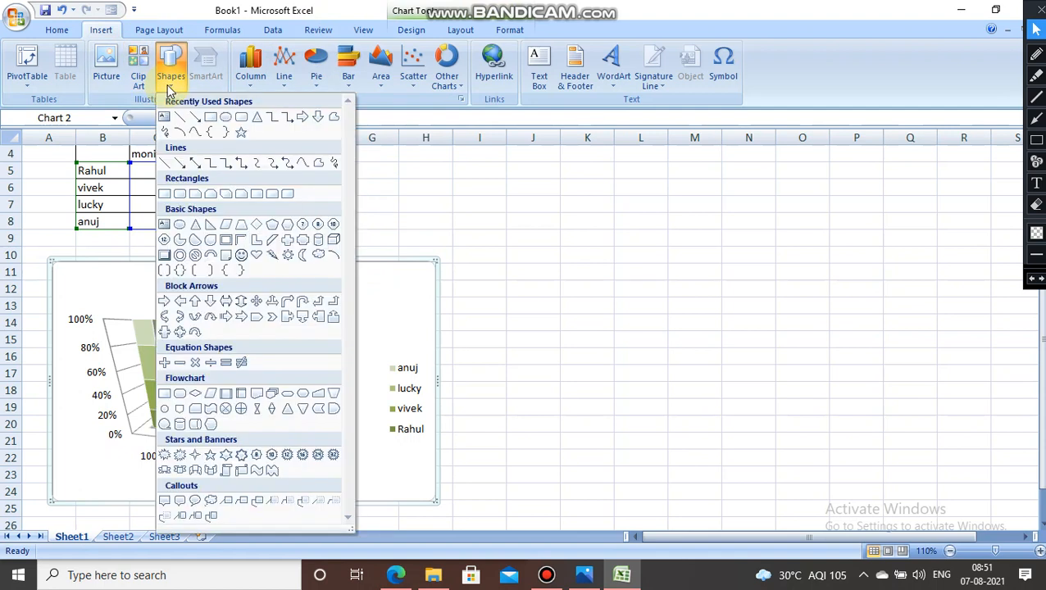
click(200, 84)
Circle the SmartArt command on screen with the blue annotation pen
click(275, 283)
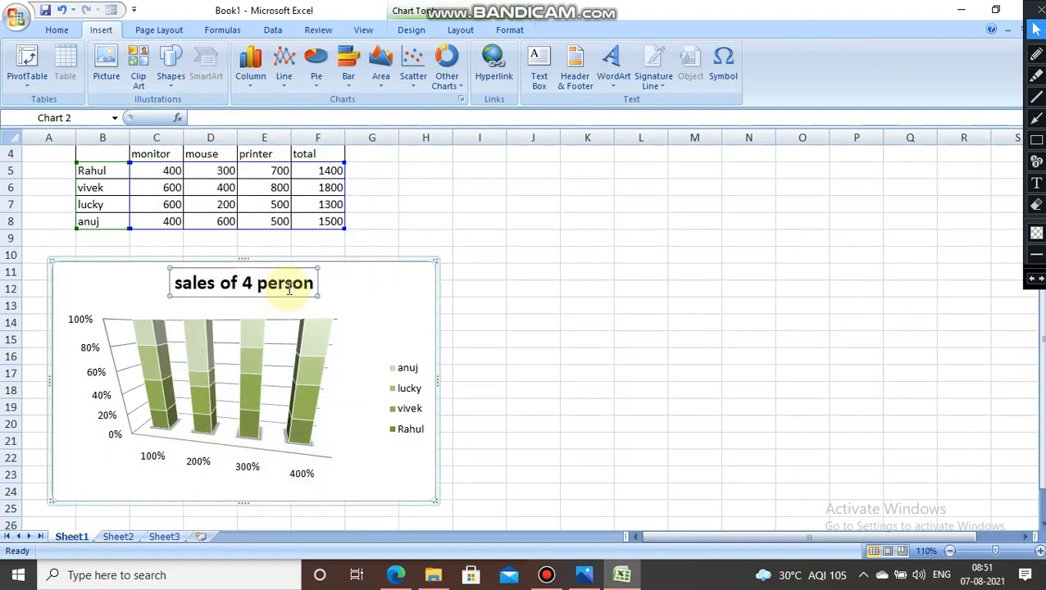
click(334, 284)
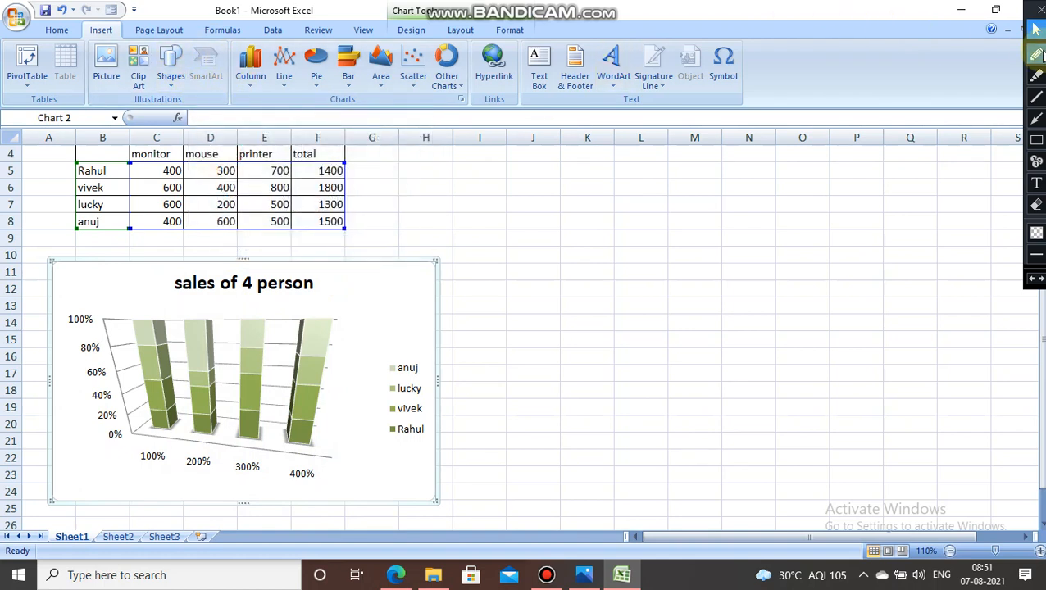
click(1041, 54)
mouse_move(201, 45)
mouse_down()
mouse_move(182, 86)
mouse_move(245, 78)
mouse_move(234, 48)
mouse_up()
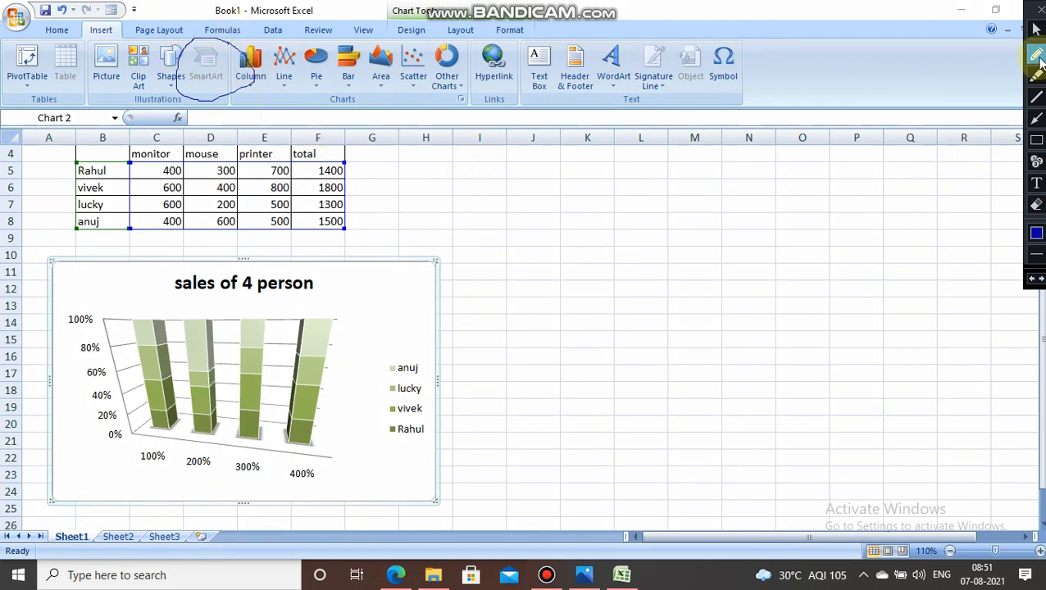
Select the sales table B3:F8, and insert a Trapezoid List SmartArt graphic from the List category
scroll(138, 215, up, 1)
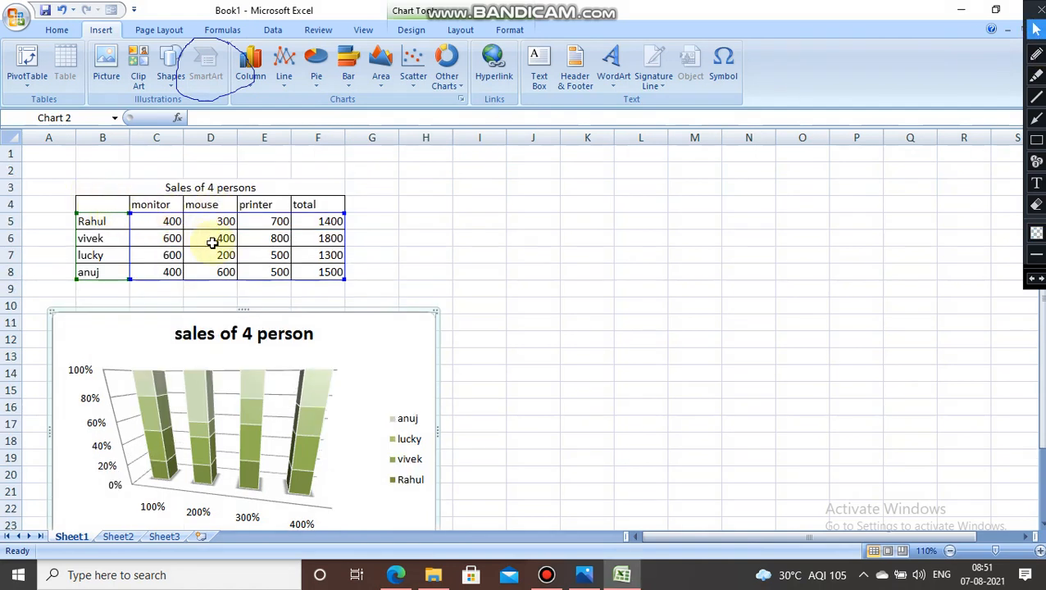
drag(98, 206, 304, 268)
drag(94, 186, 316, 272)
click(205, 61)
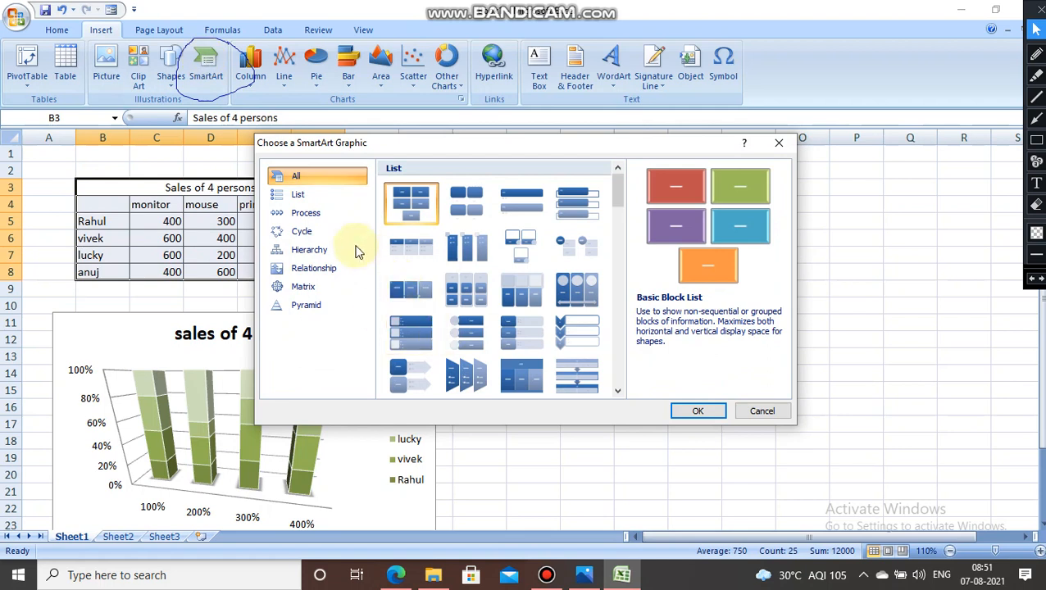
scroll(488, 295, down, 6)
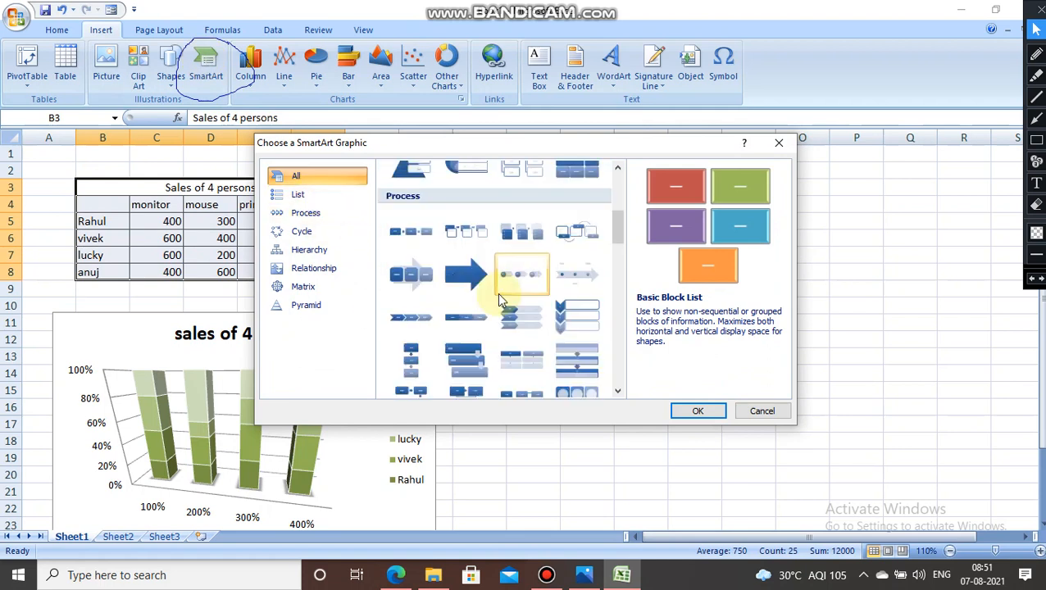
scroll(484, 305, down, 10)
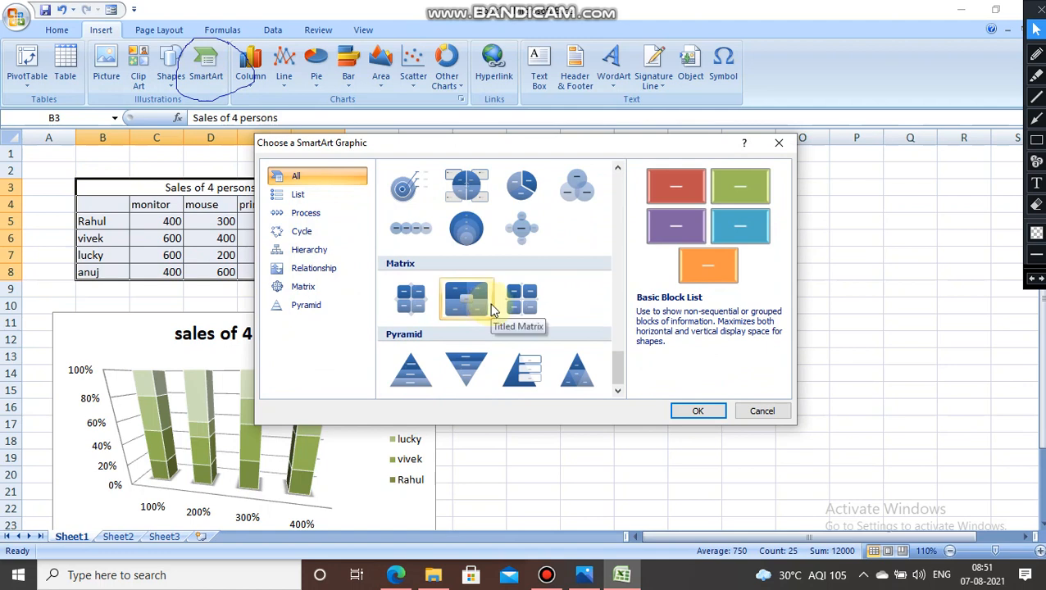
scroll(490, 309, up, 15)
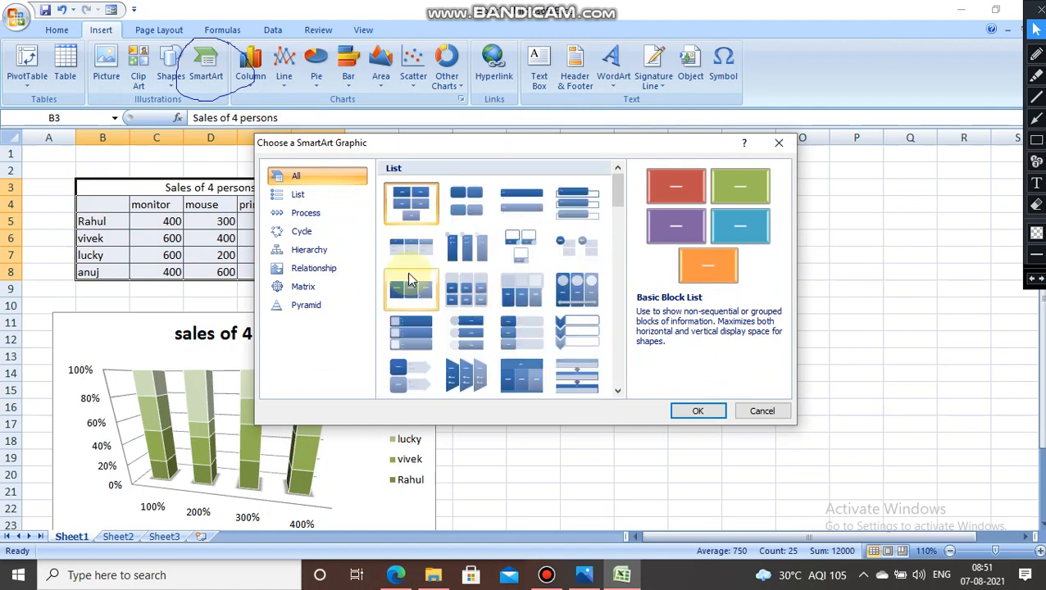
click(332, 198)
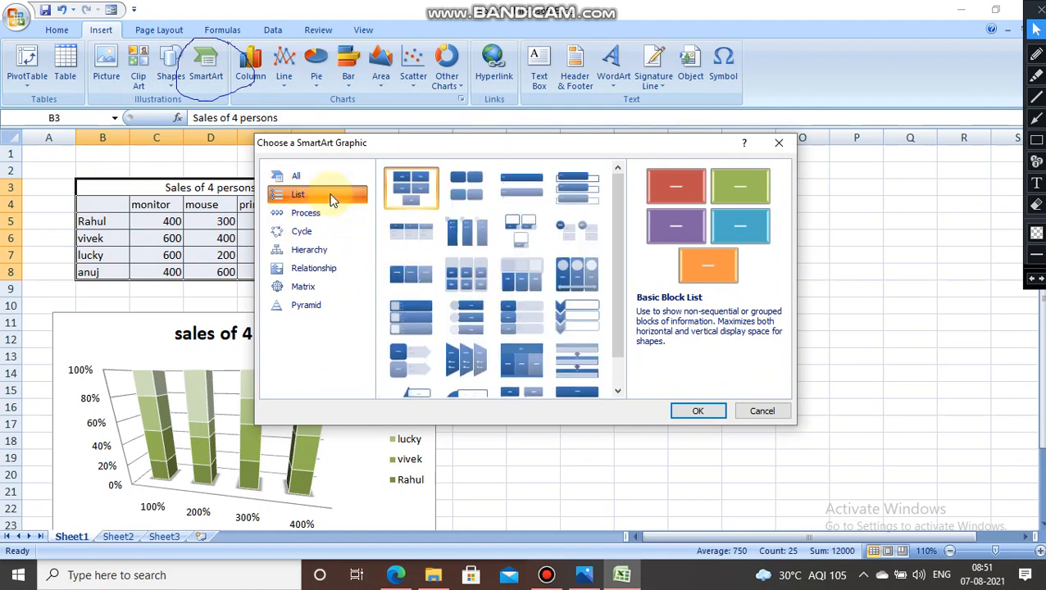
click(467, 361)
click(697, 413)
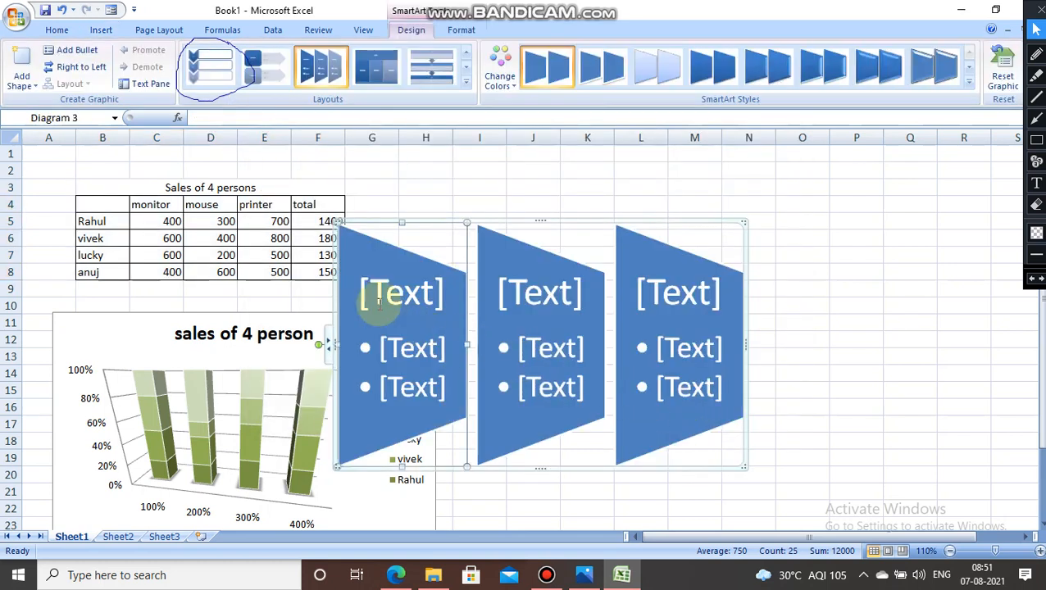
Enter the sample headings "ghghd", "fddfgfg" and "fgggdfgf" in the three trapezoids
click(408, 303)
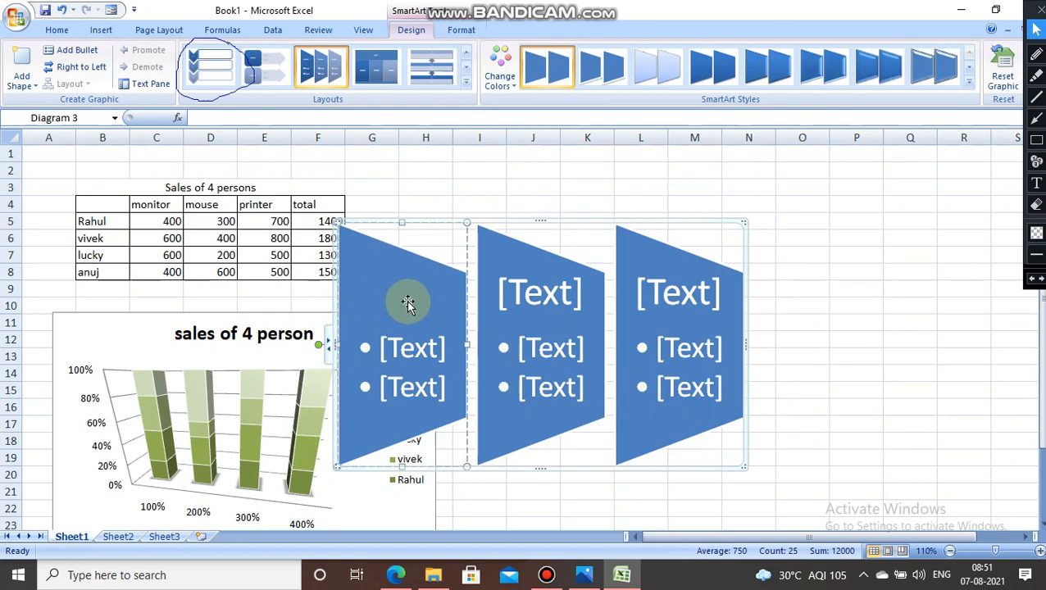
text(ghghd)
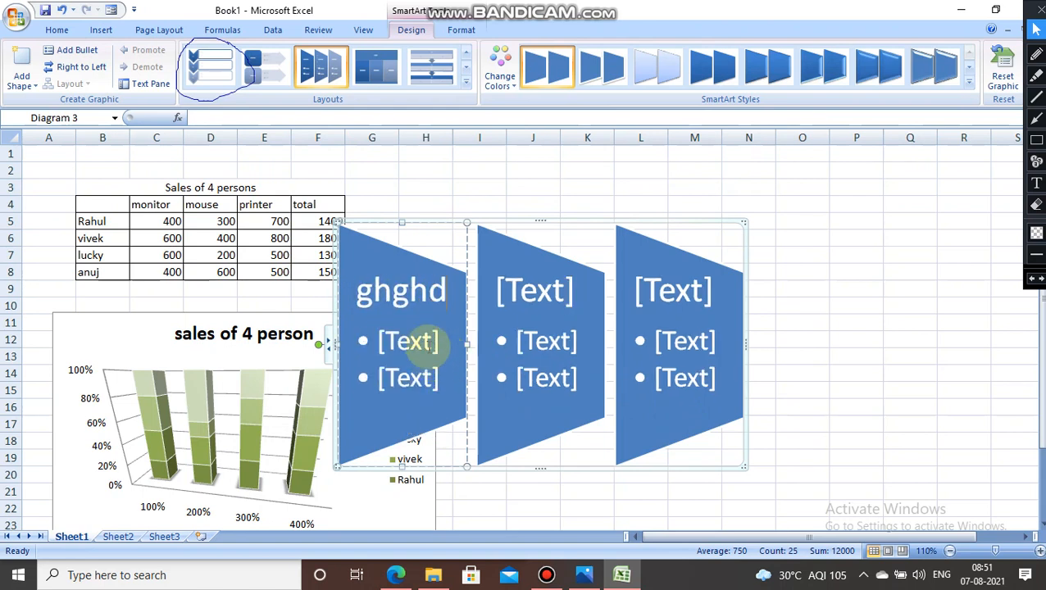
click(525, 293)
text(fddfgfg)
click(669, 290)
text(fgggdfgf)
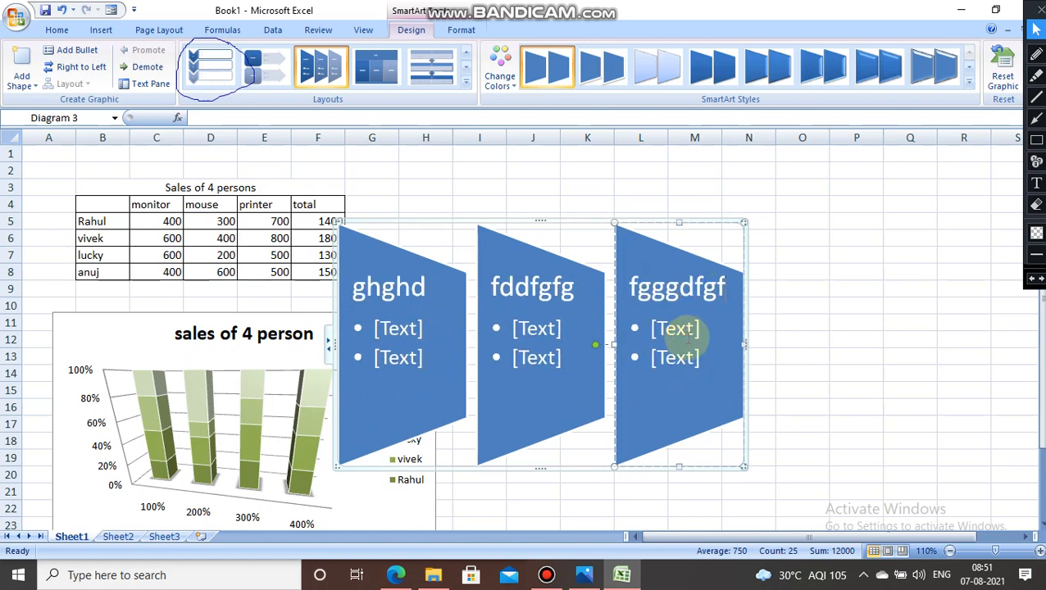
Switch to the textbook in Edge, and read its steps for typing text into the SmartArt graphic
click(395, 575)
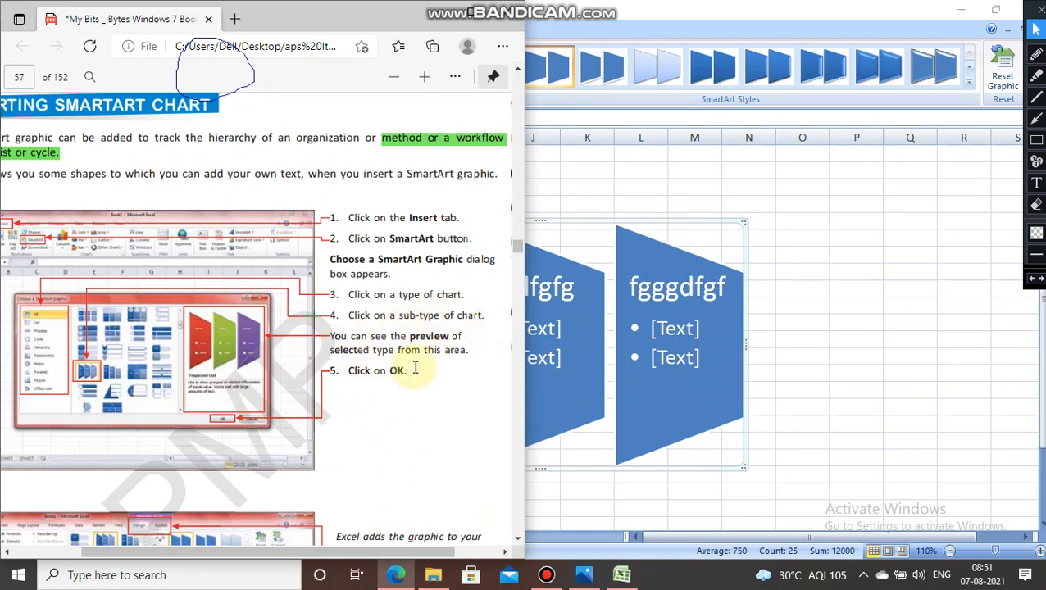
scroll(358, 354, down, 3)
scroll(359, 355, down, 2)
drag(292, 547, 237, 548)
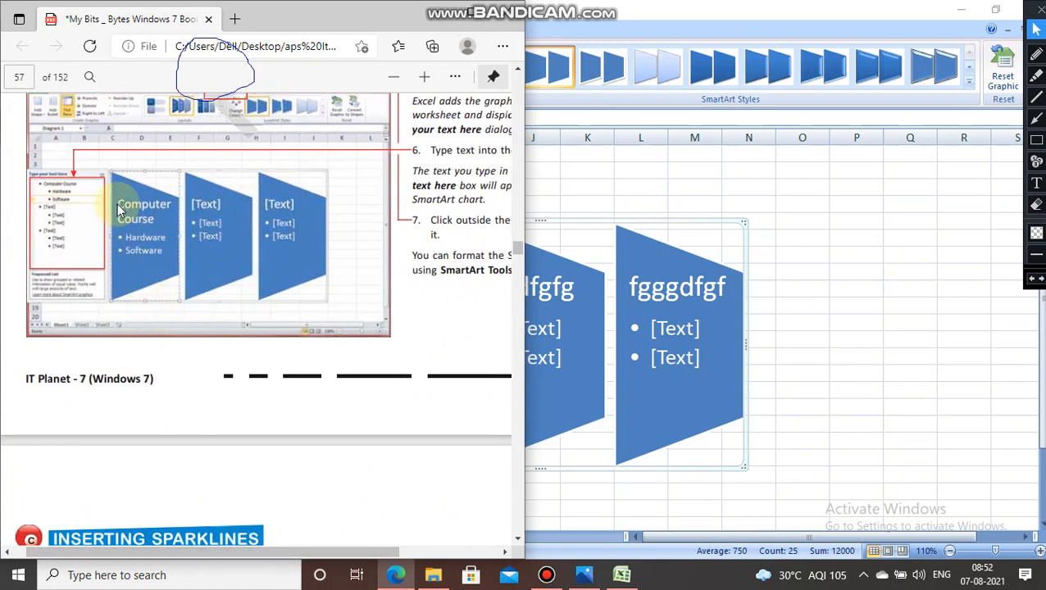
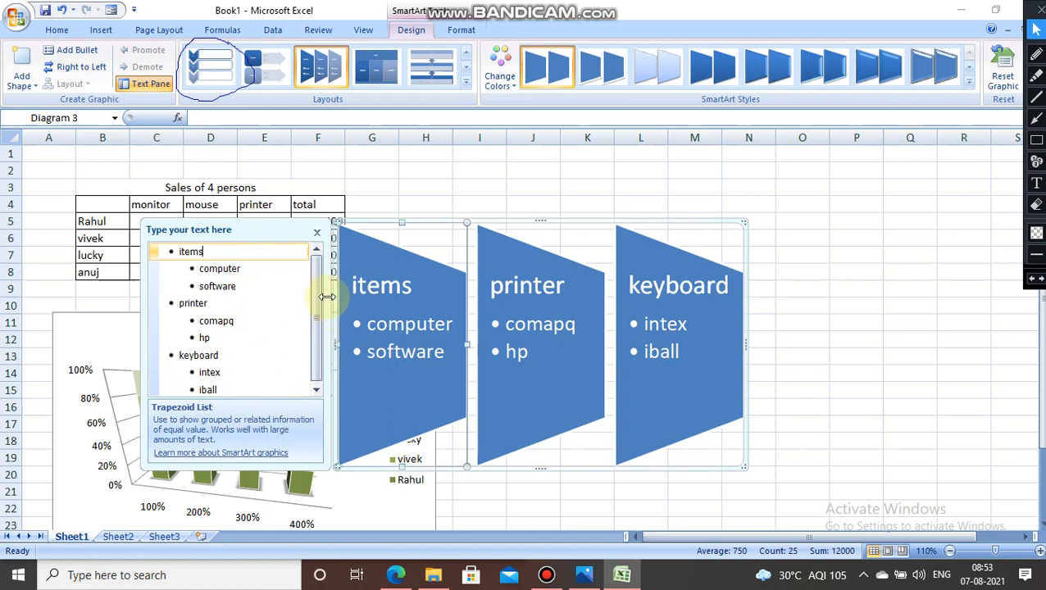
Close the SmartArt text pane, and change the graphic's layout to Vertical Chevron List
click(317, 232)
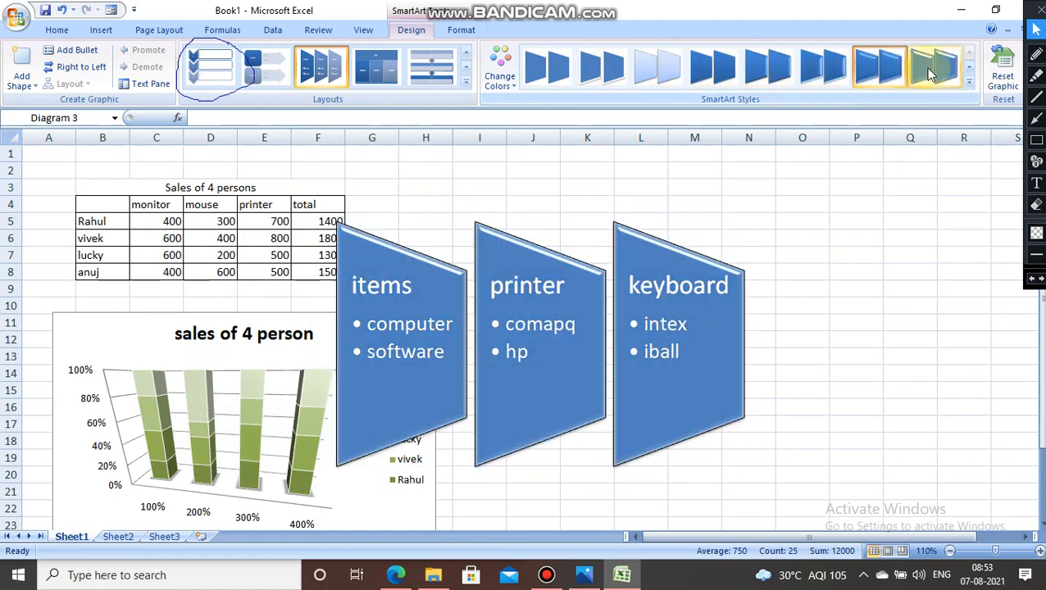
click(270, 71)
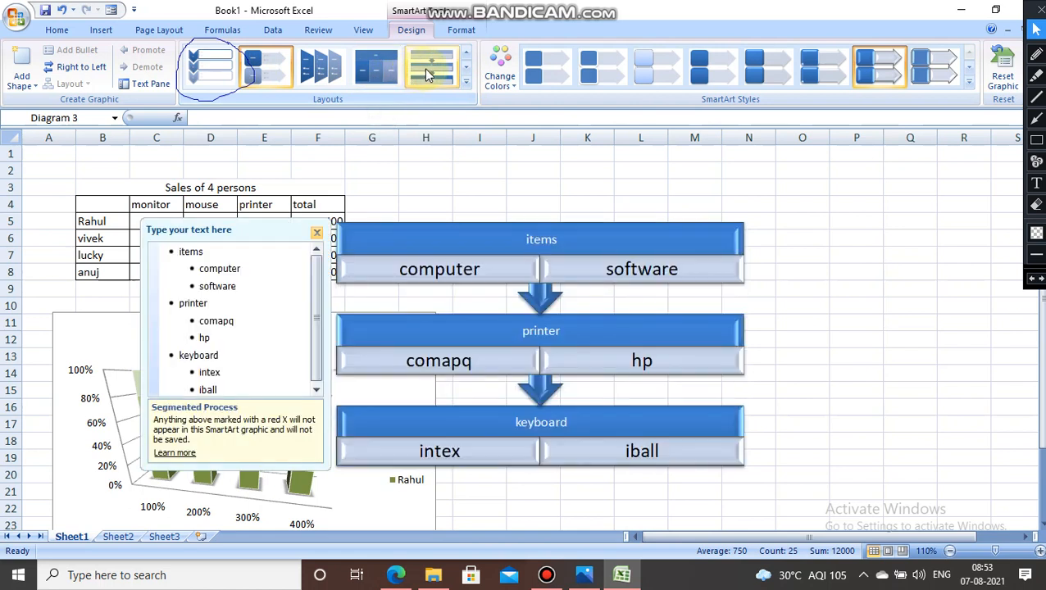
click(465, 80)
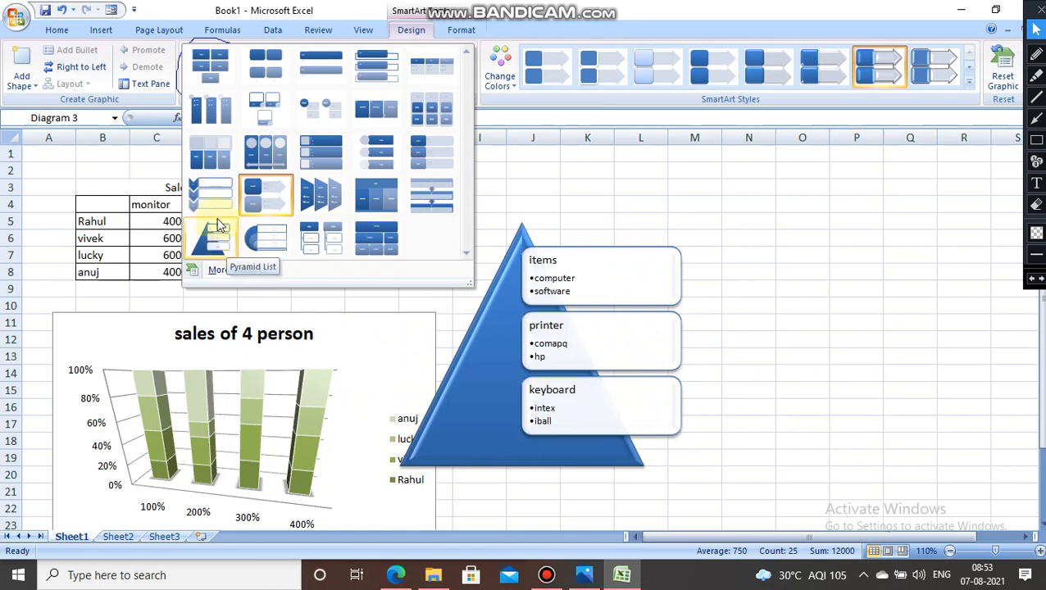
click(214, 189)
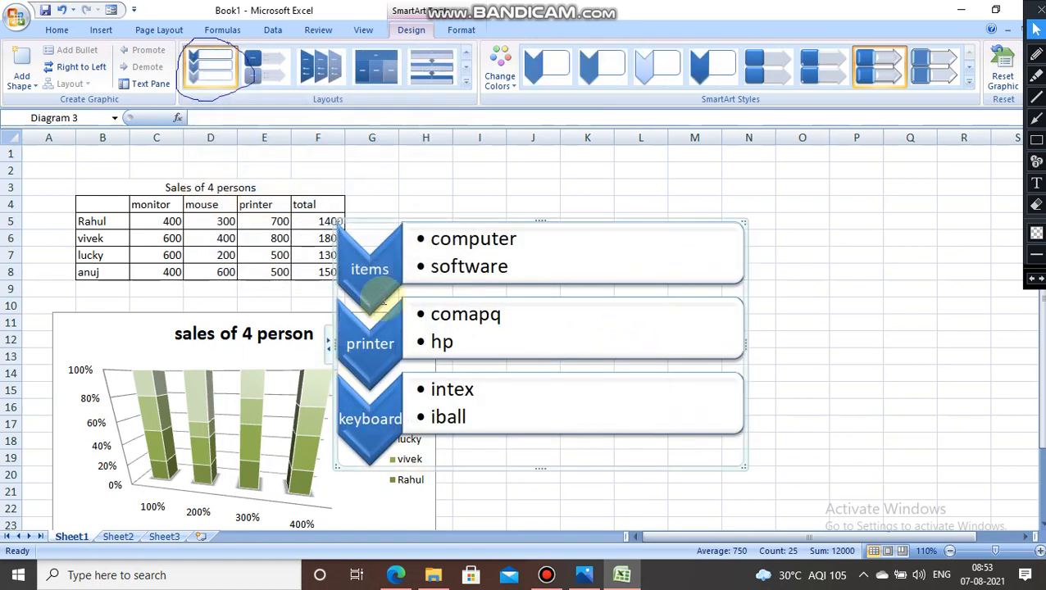
Move the SmartArt graphic clear of the sales table and chart to start at row 4, and stretch its height down to row 21
double_click(529, 245)
drag(490, 225, 625, 210)
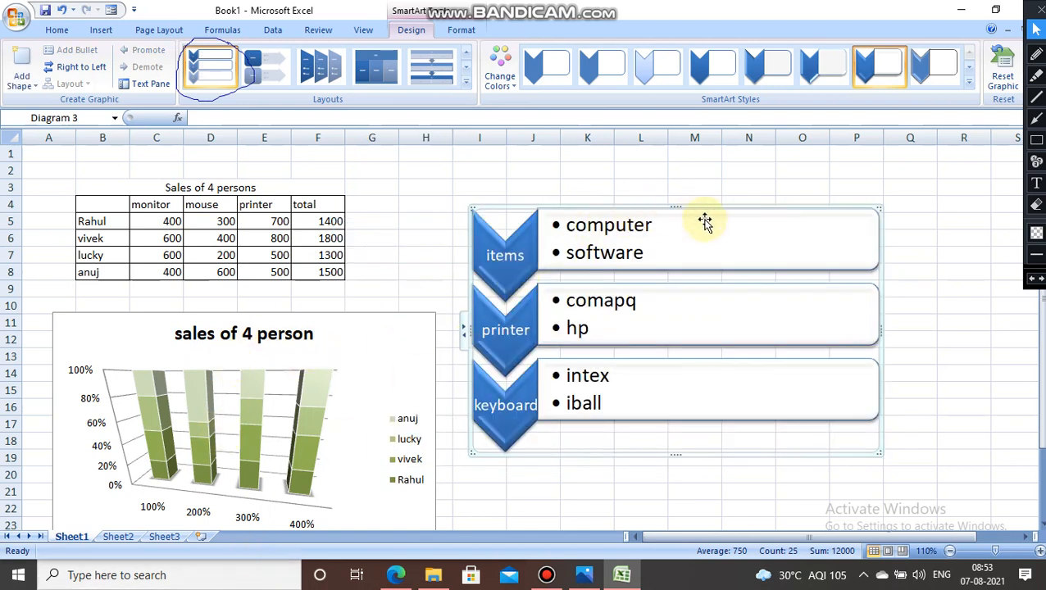
drag(677, 455, 677, 491)
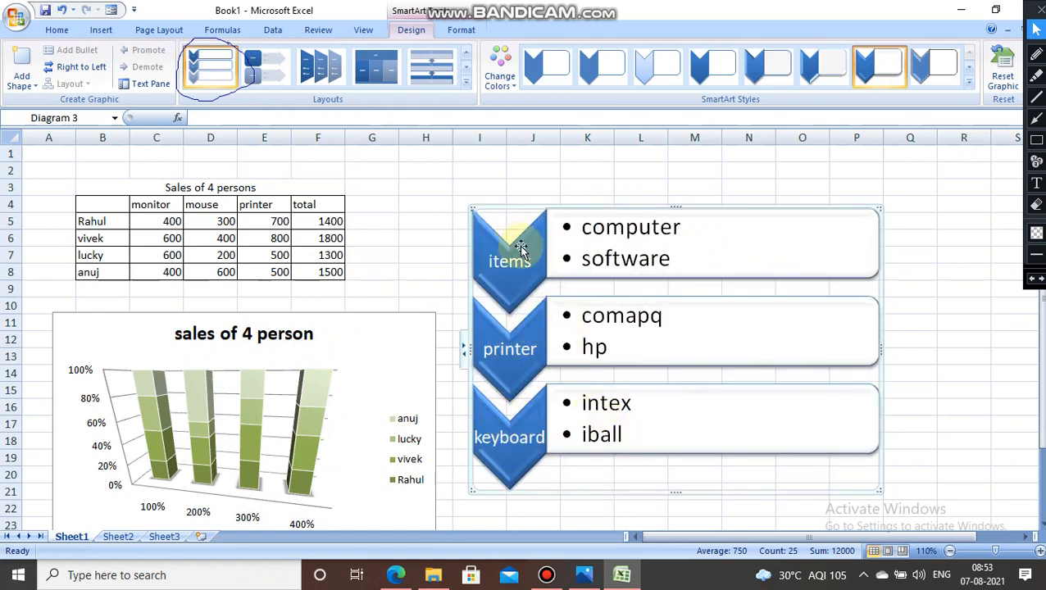
Read the textbook's remaining SmartArt steps on entering text and formatting with SmartArt Tools, and return to the Excel workbook
click(396, 575)
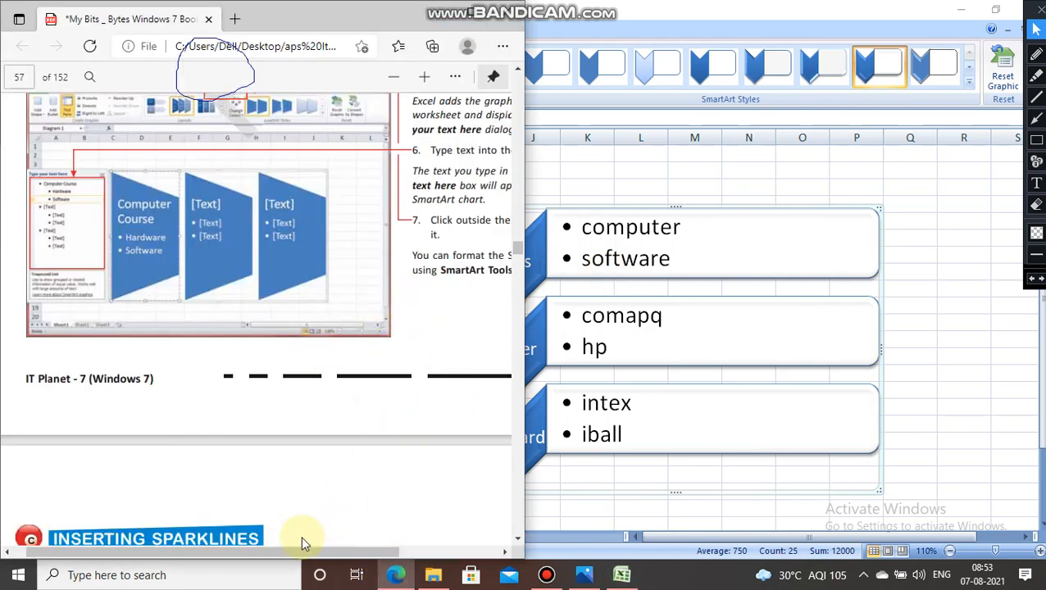
drag(327, 549, 402, 552)
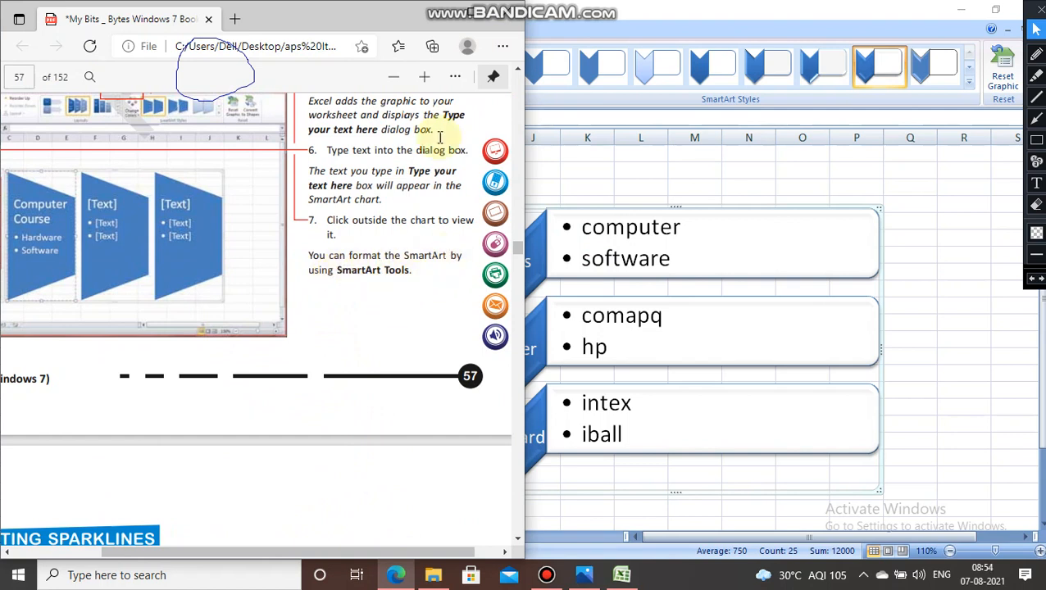
click(436, 11)
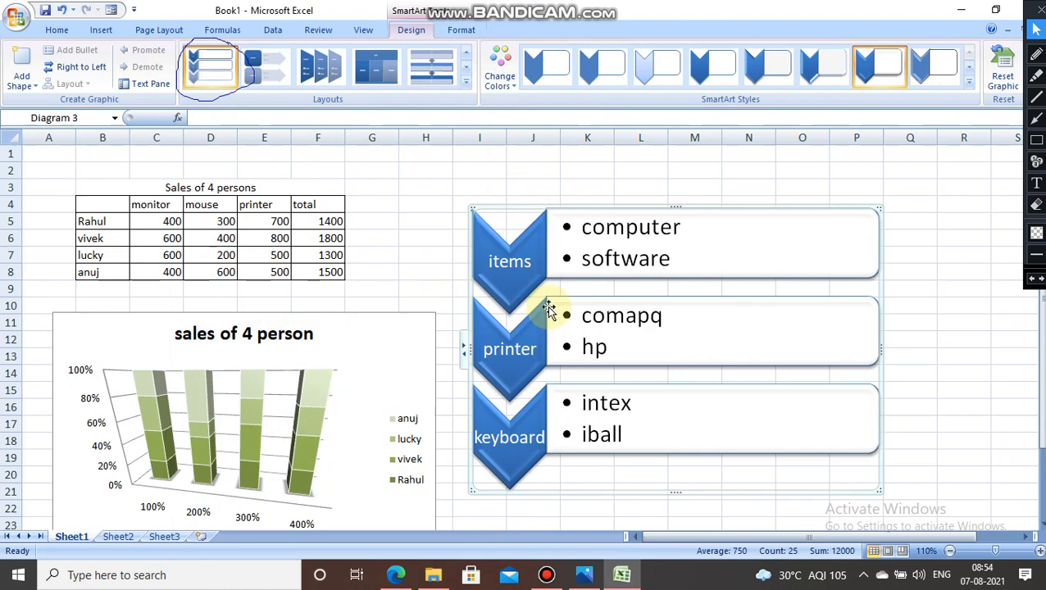
Add a shape after the keyboard shape in the SmartArt graphic, and open the graphic's text pane
click(24, 82)
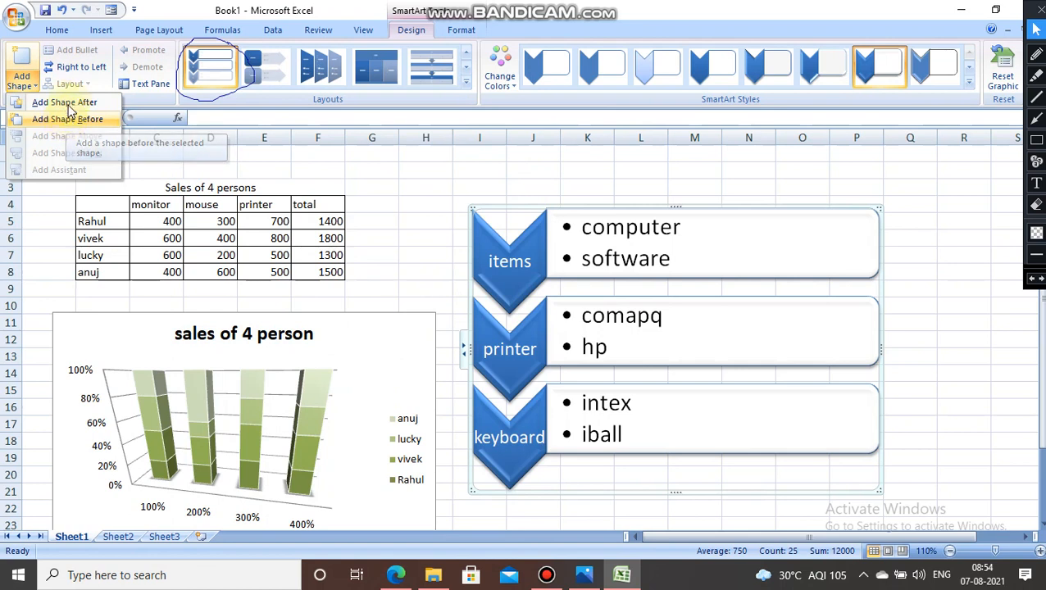
click(68, 103)
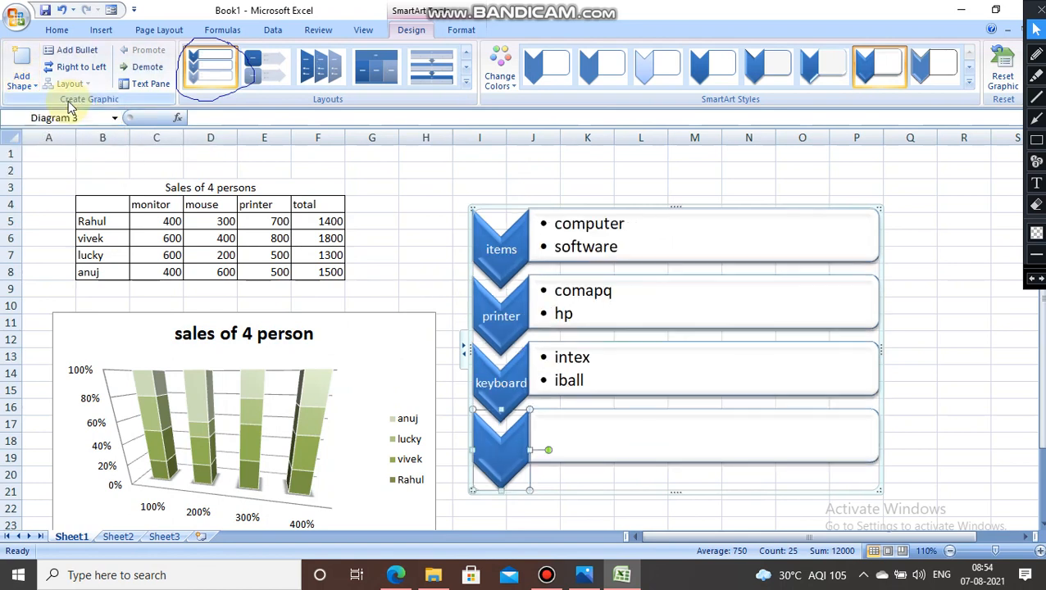
click(466, 351)
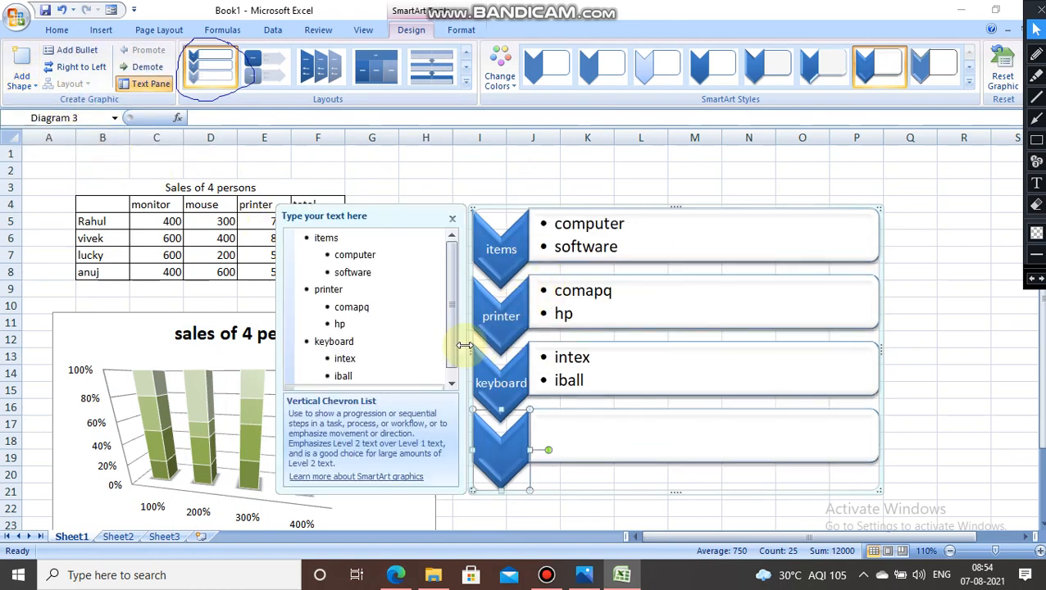
click(356, 341)
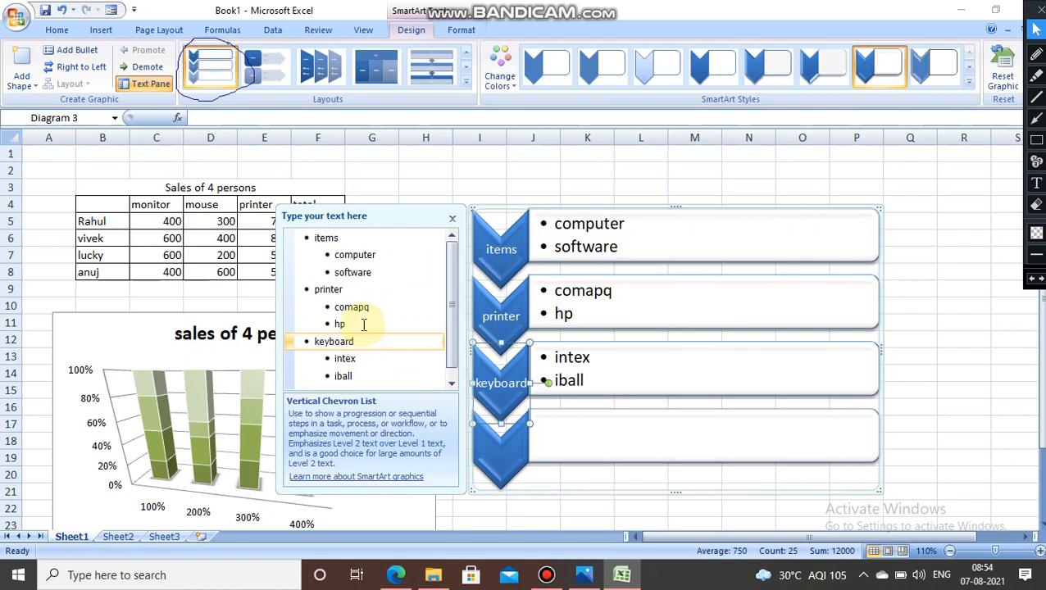
key(BackSpace)
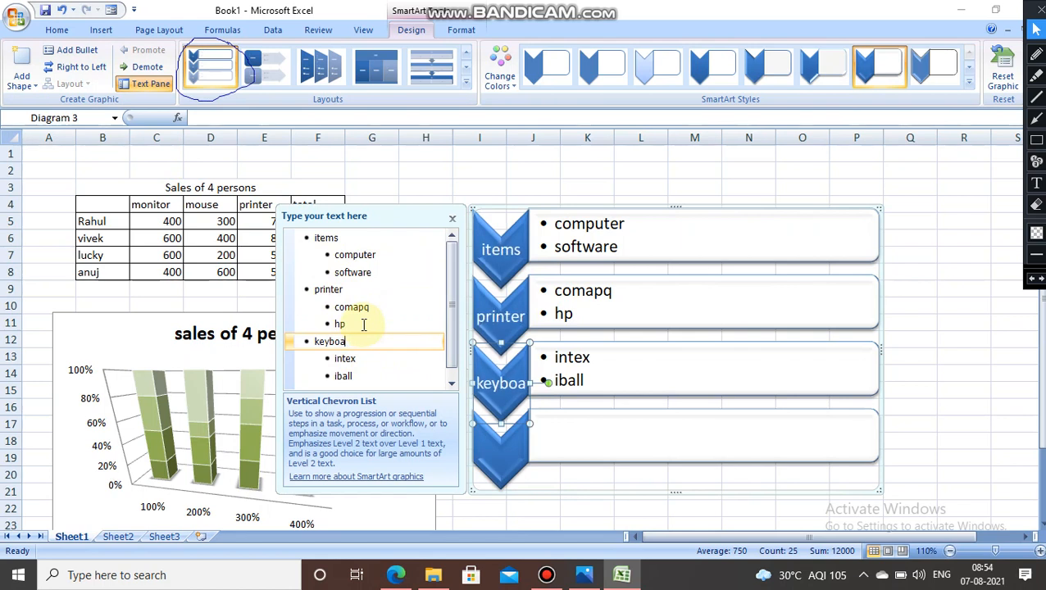
text(d)
key(BackSpace)
text(rd)
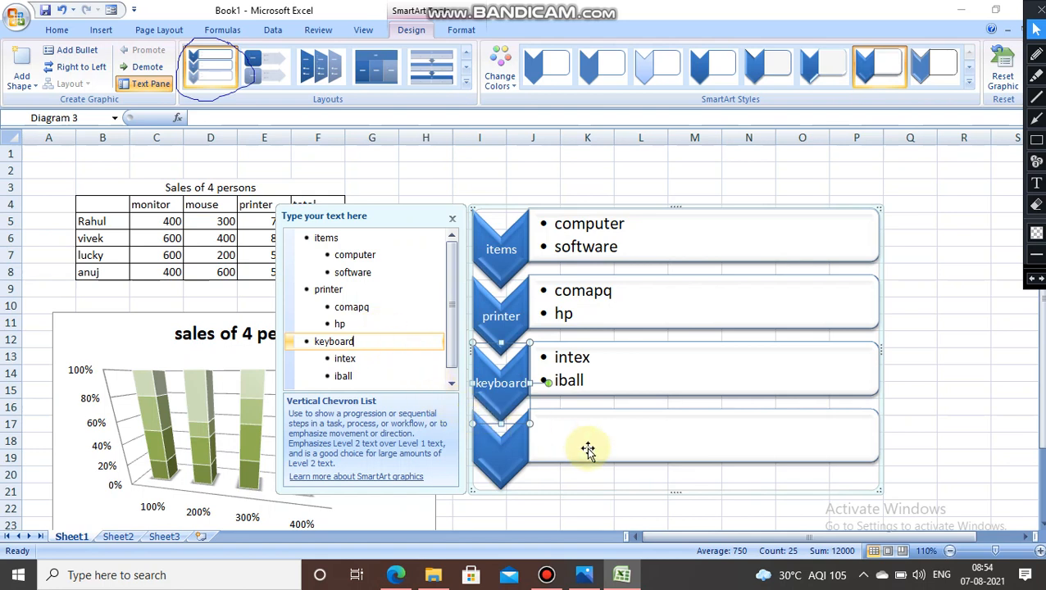
click(1017, 371)
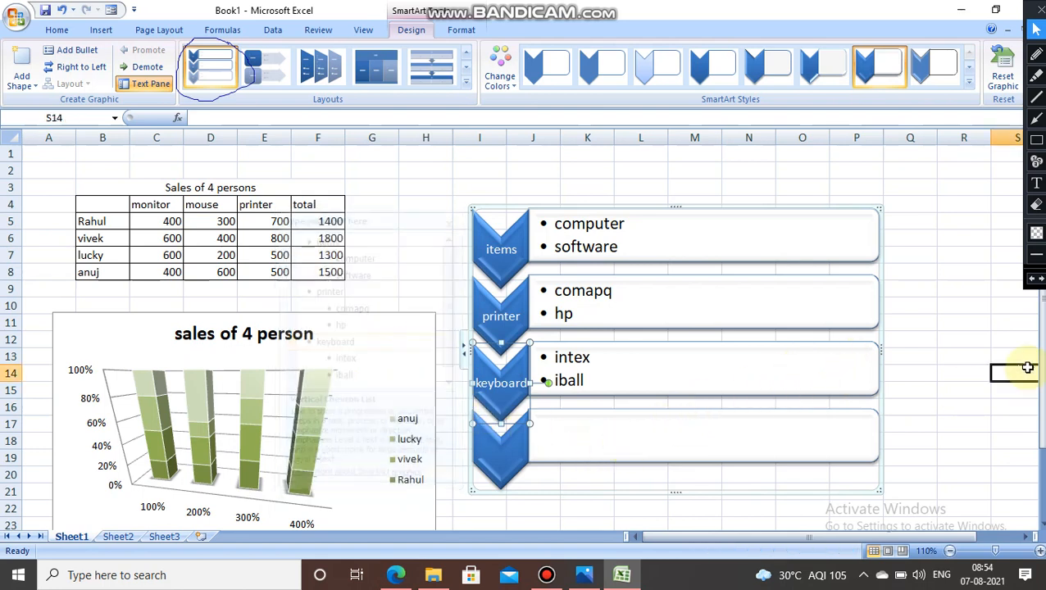
Label the empty fourth chevron "scanner", and add a fifth chevron labelled "plotter"
click(514, 456)
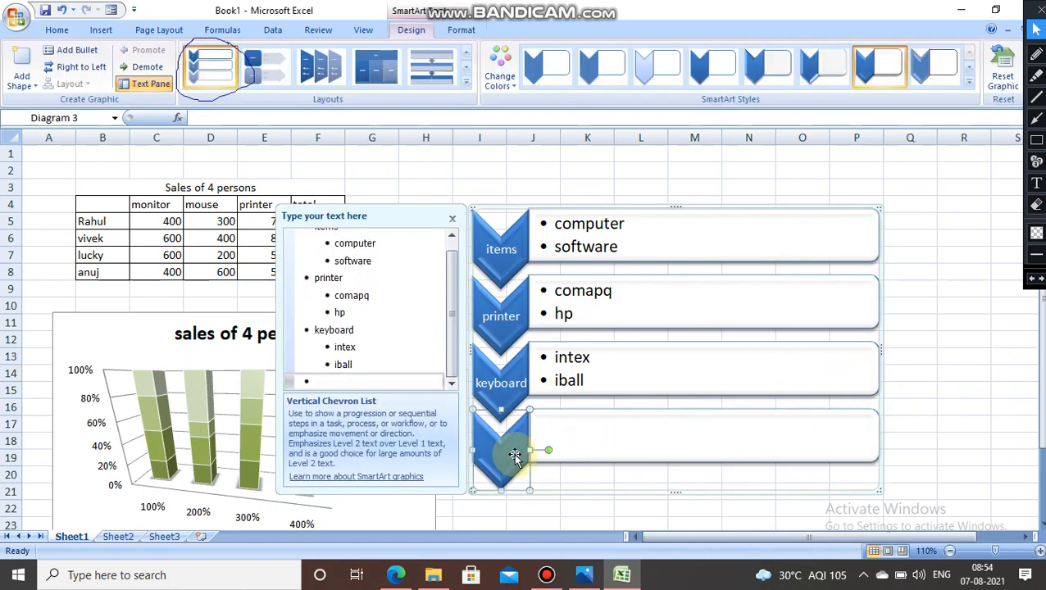
click(360, 385)
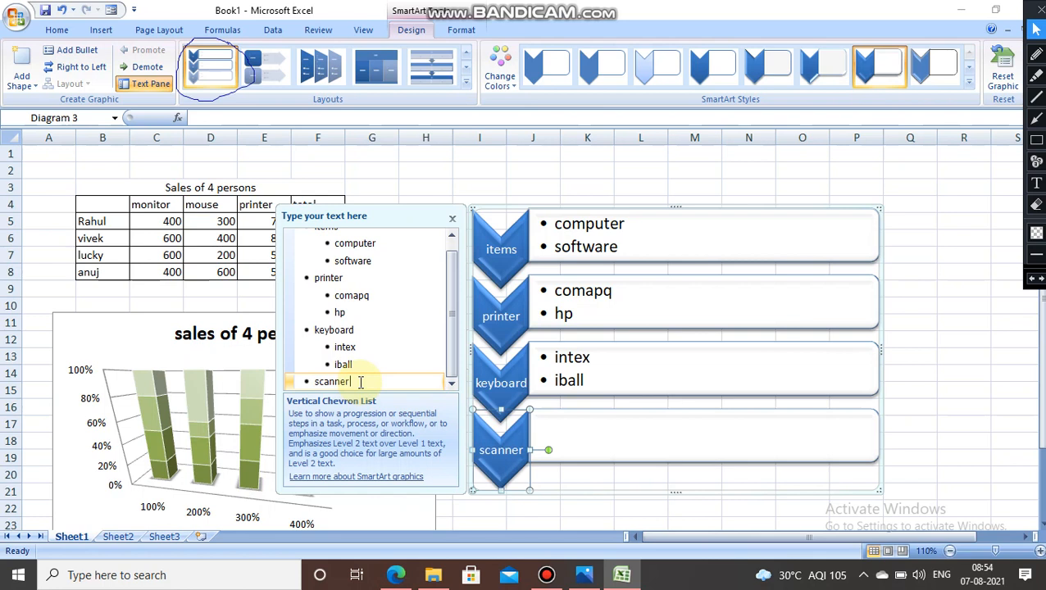
text(scanner)
key(Return)
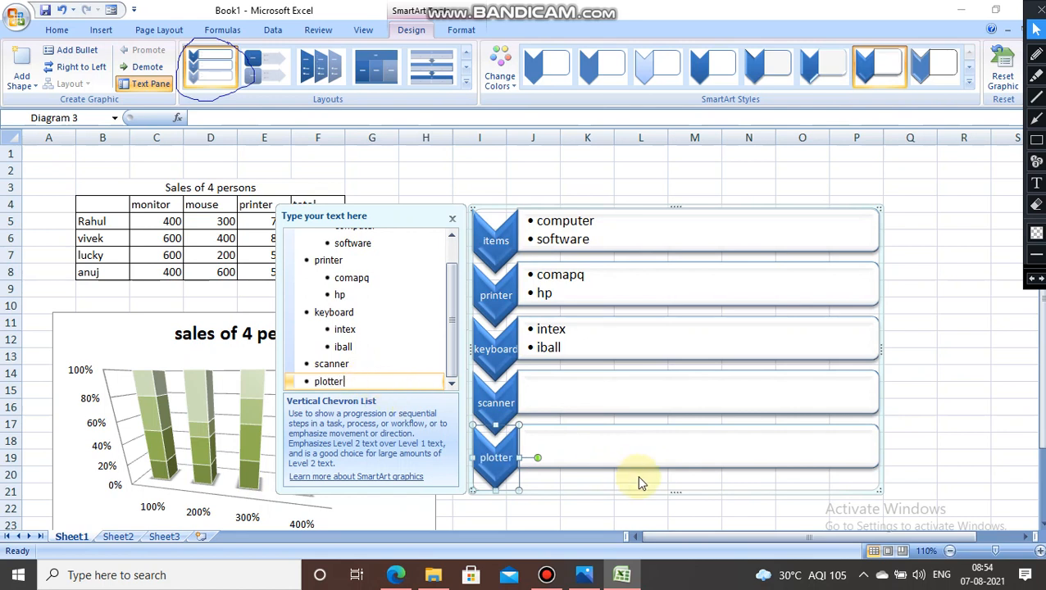
Enter the placeholder bullets "dddssssssdsd" beside the scanner chevron and "xxxxxxxx" beside the plotter chevron
click(632, 453)
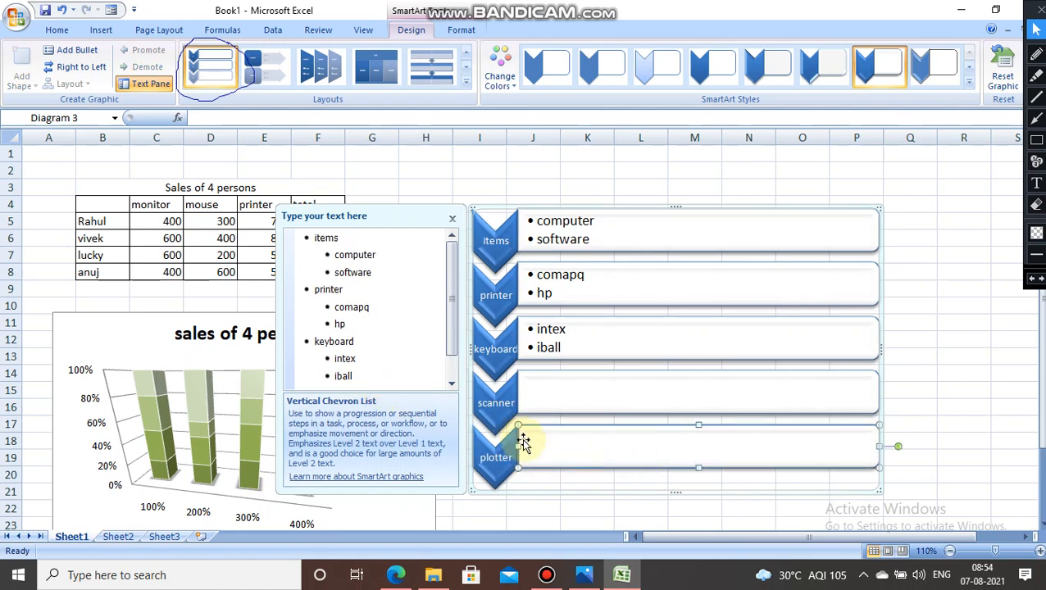
click(533, 384)
text(dddsssssdsd)
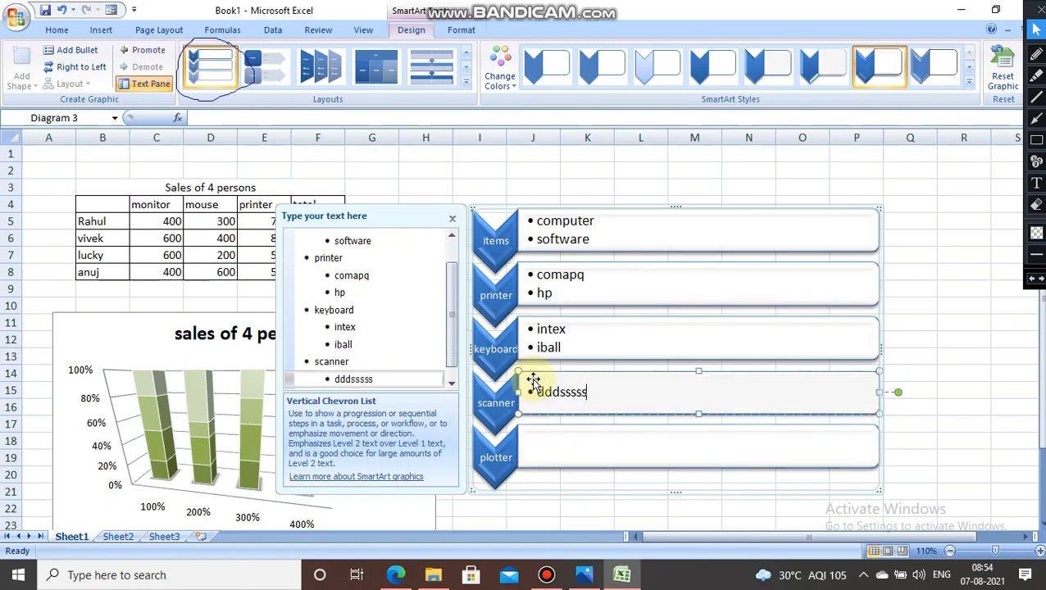
click(590, 444)
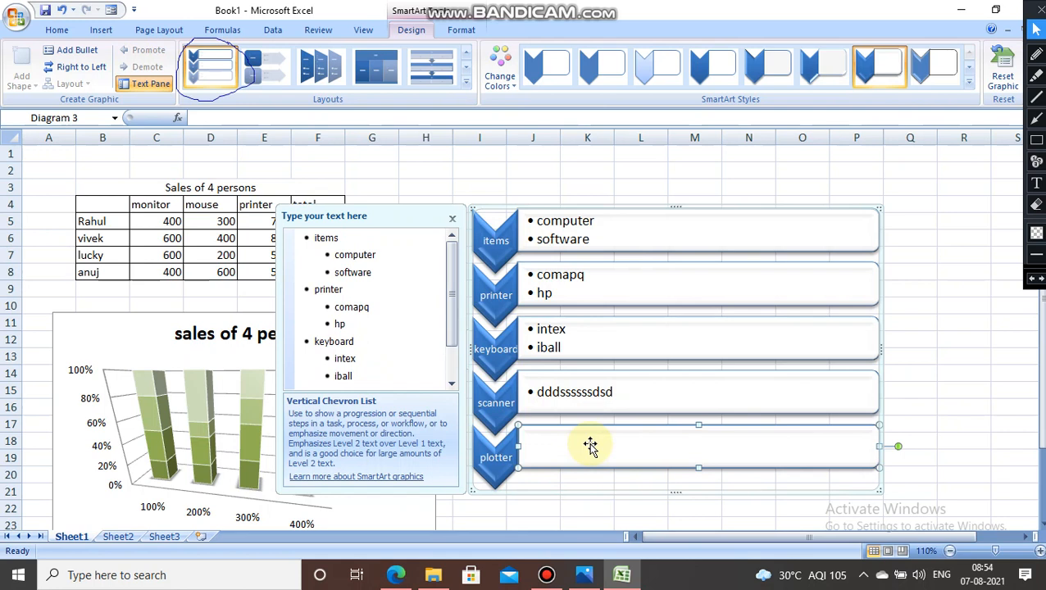
click(590, 445)
text(xxxxxxxx)
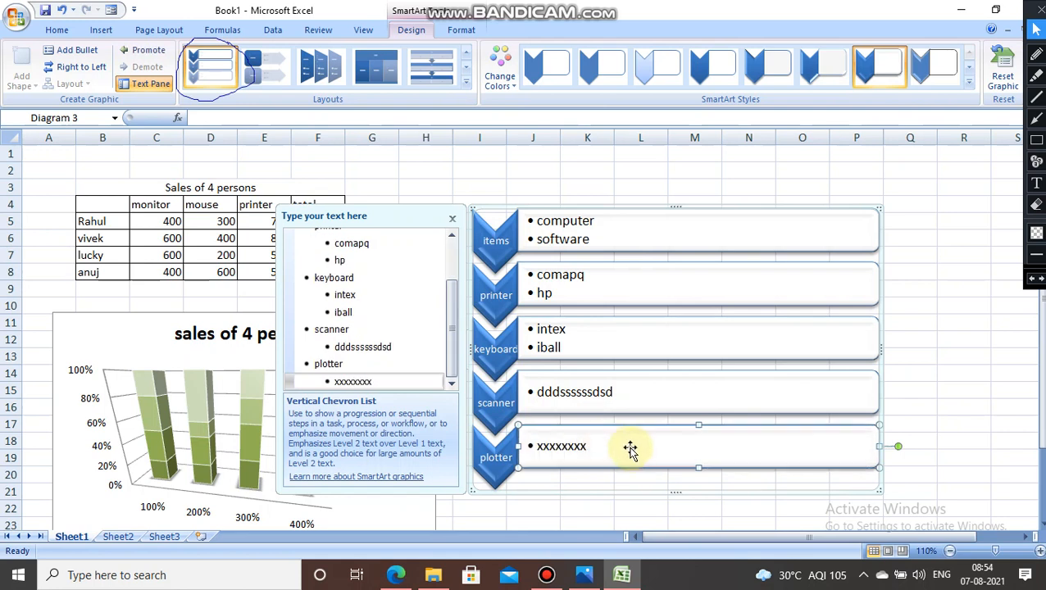
Cut the whole SmartArt graphic from the sheet, and erase the pen circle drawn on the screen
right_click(883, 214)
click(902, 223)
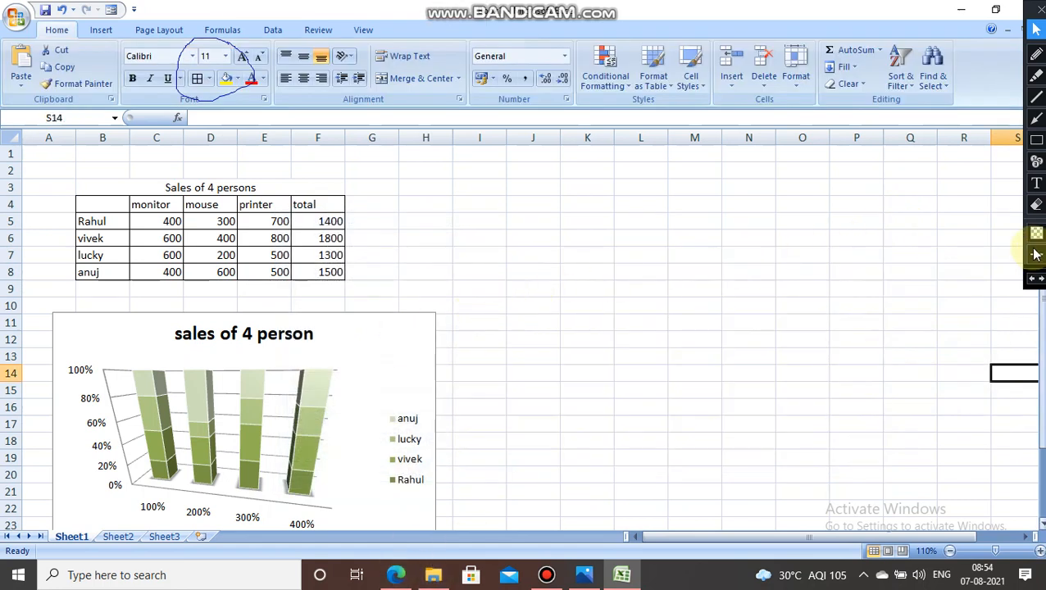
click(1036, 204)
drag(153, 16, 280, 114)
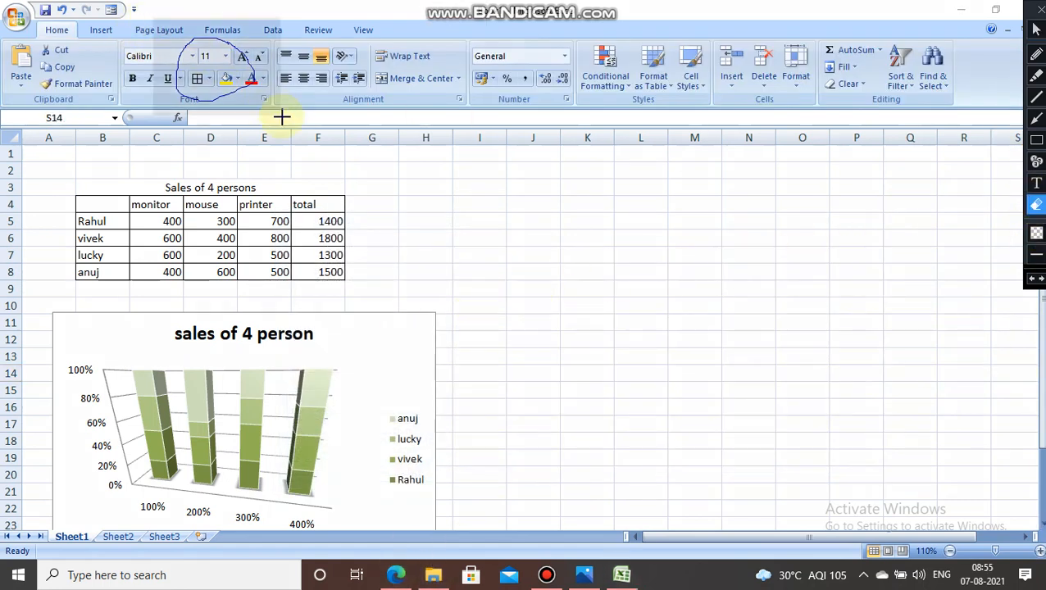
click(1037, 29)
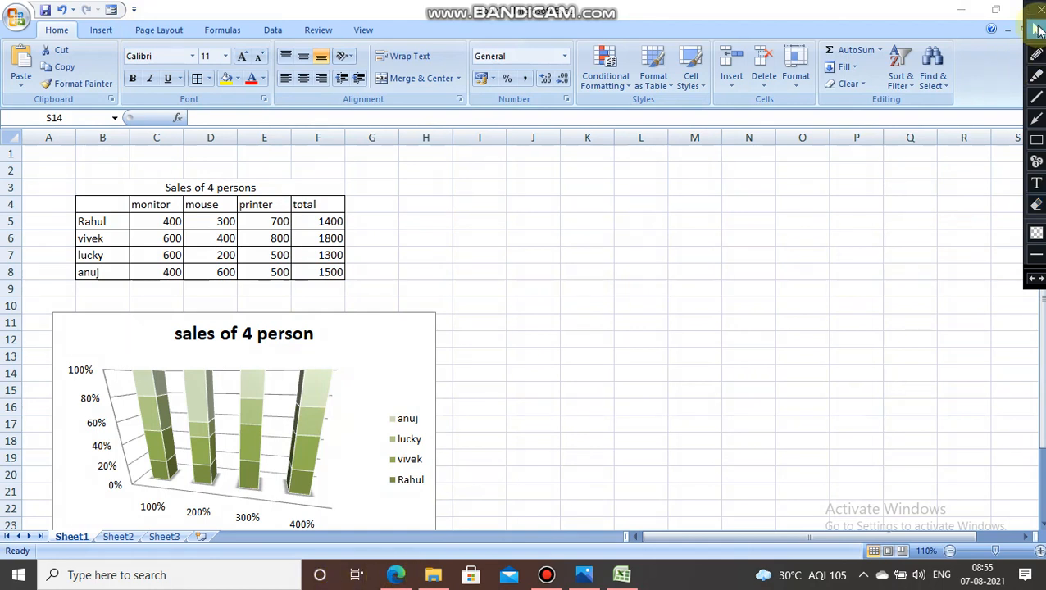
Switch to the textbook in Edge, read the introduction to inserting sparklines on page 58, and return to the Excel workbook
click(396, 575)
scroll(402, 324, down, 6)
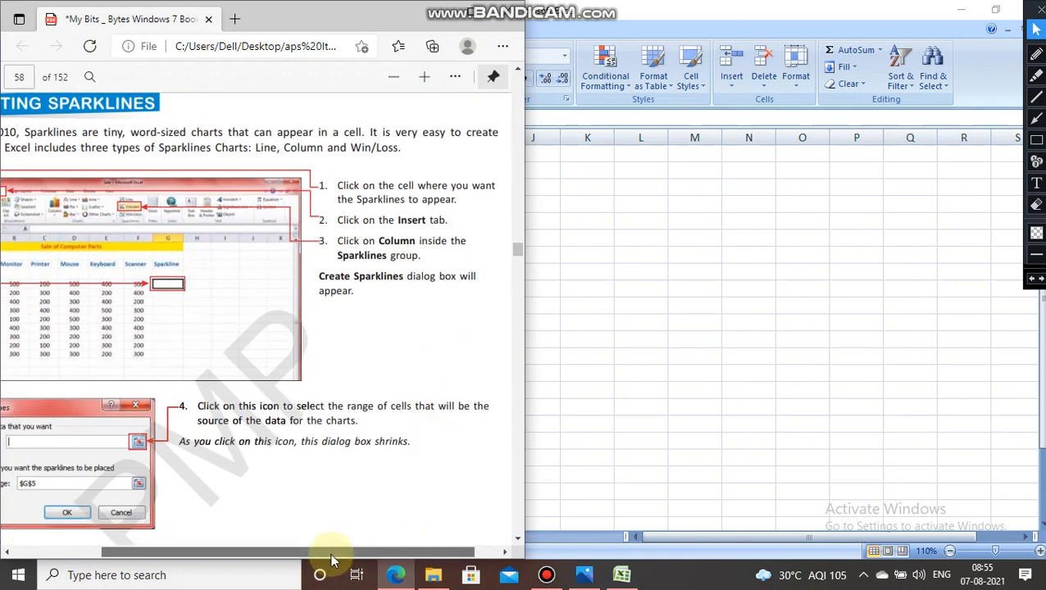
drag(332, 552, 262, 548)
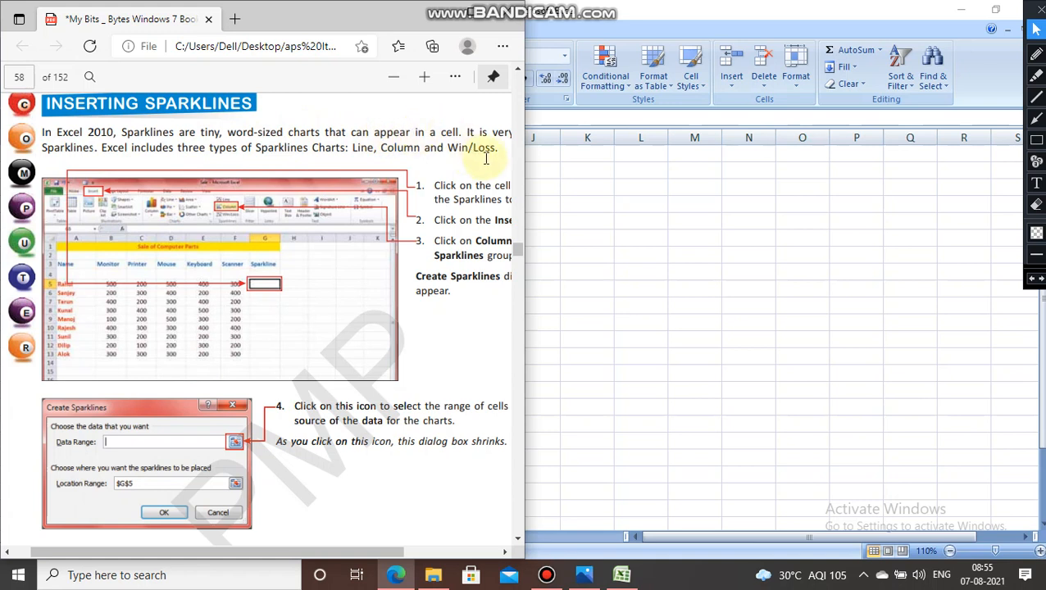
drag(360, 552, 312, 568)
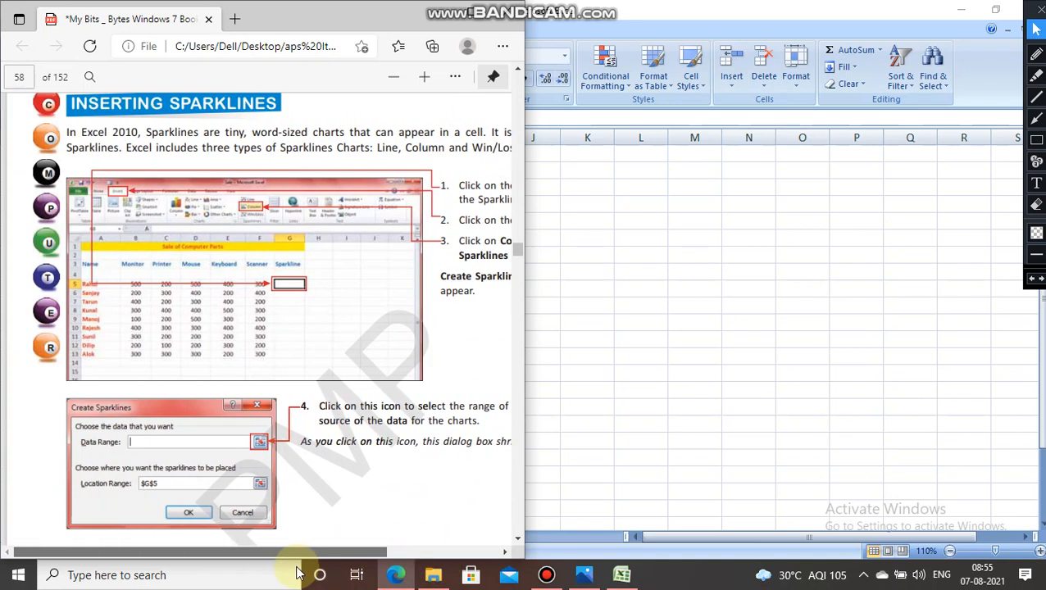
click(441, 8)
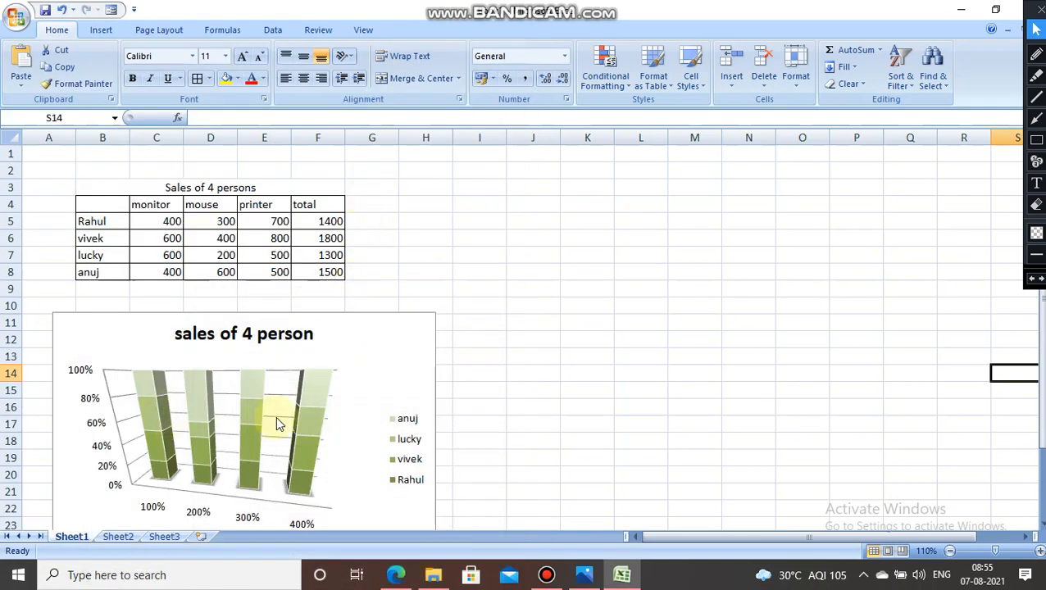
Enter the heading "sparklines" in cell G4, and select cell G5 for the first sparkline
click(376, 216)
double_click(378, 202)
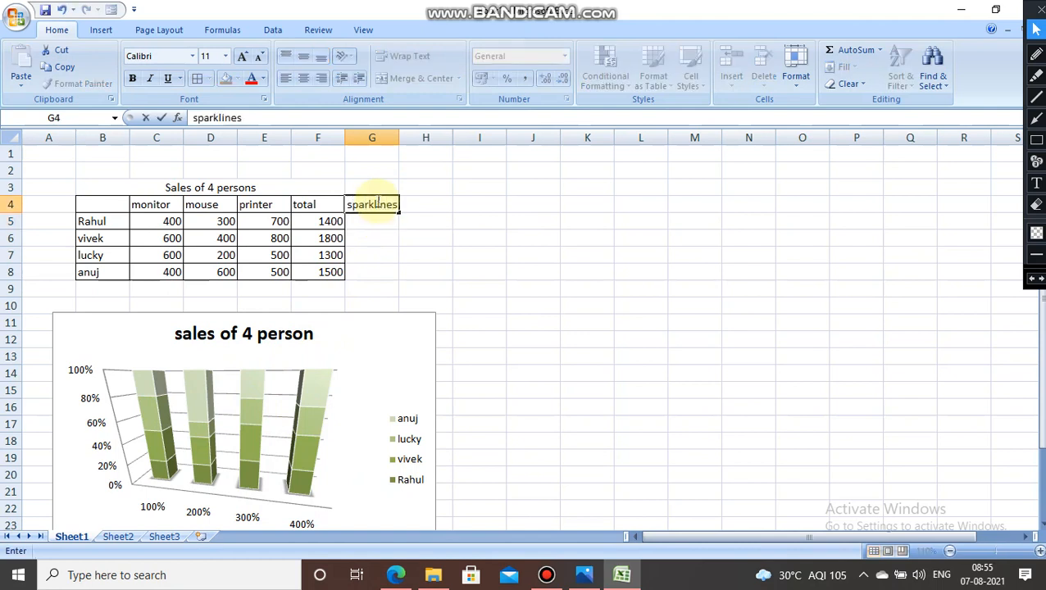
click(370, 223)
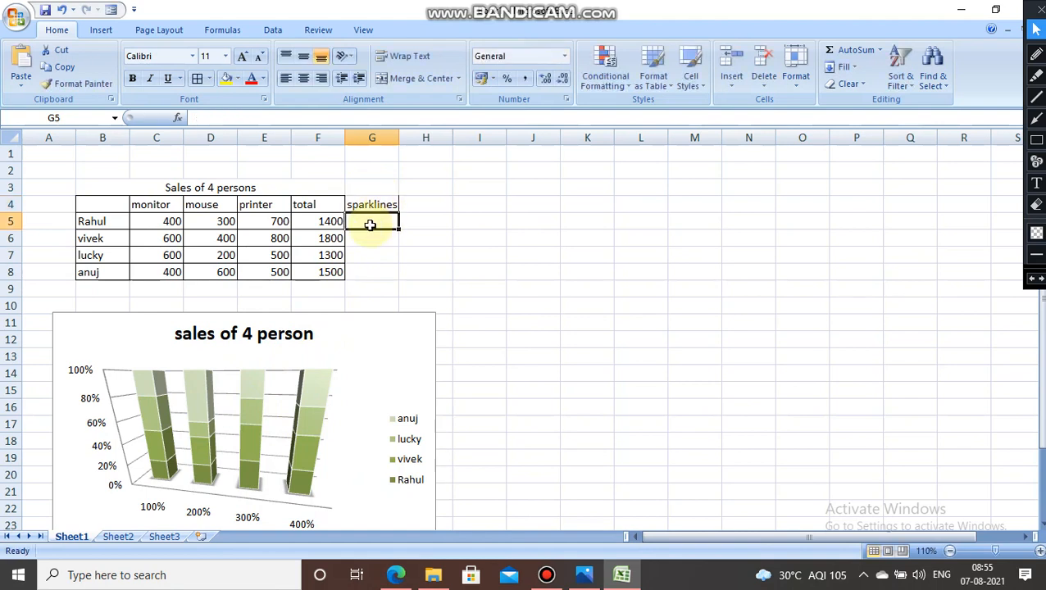
Switch back to the textbook in Edge, and read the numbered steps for creating column sparklines
click(584, 575)
click(620, 576)
click(395, 575)
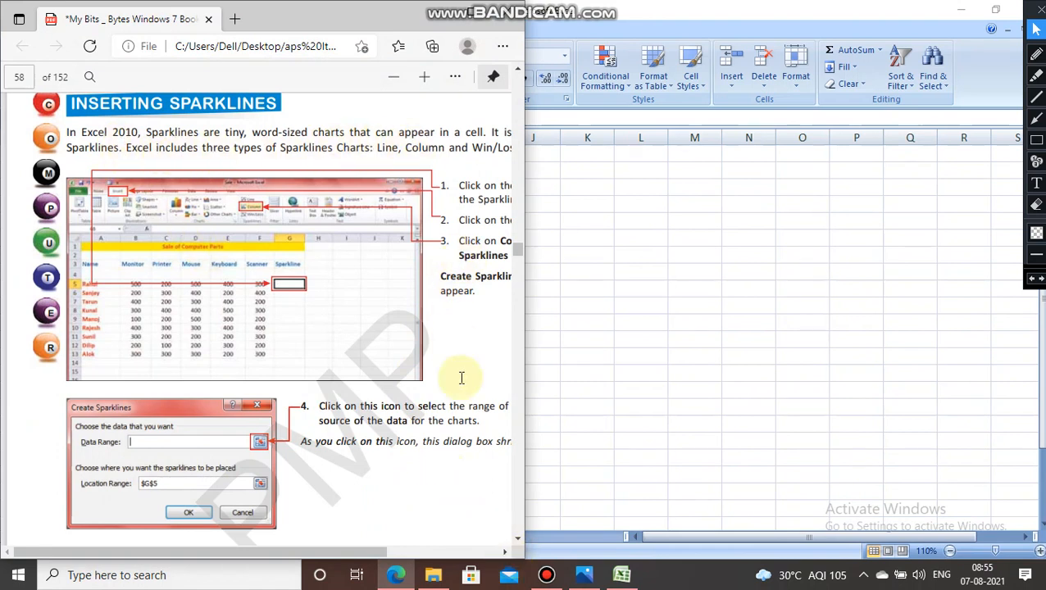
scroll(504, 555, right, 3)
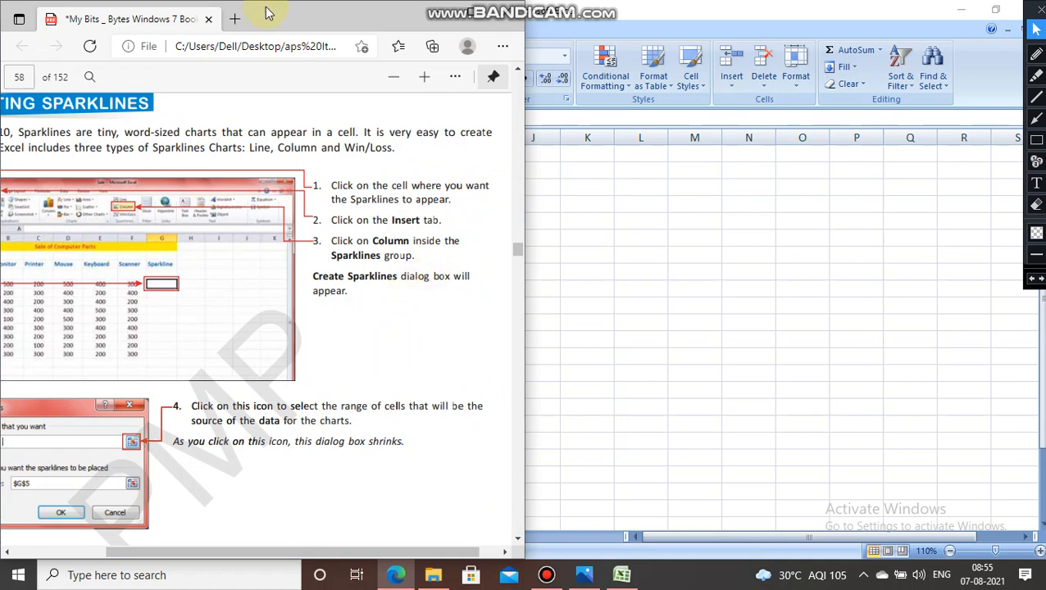
Return to the Excel workbook, and place its window side by side with the textbook
click(760, 16)
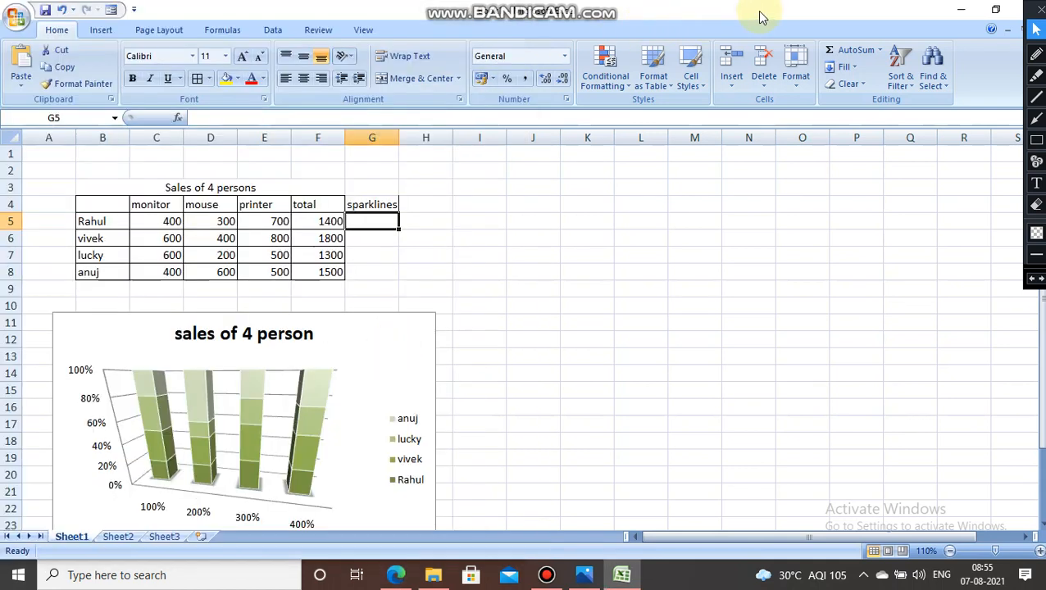
double_click(761, 17)
key(super+Right)
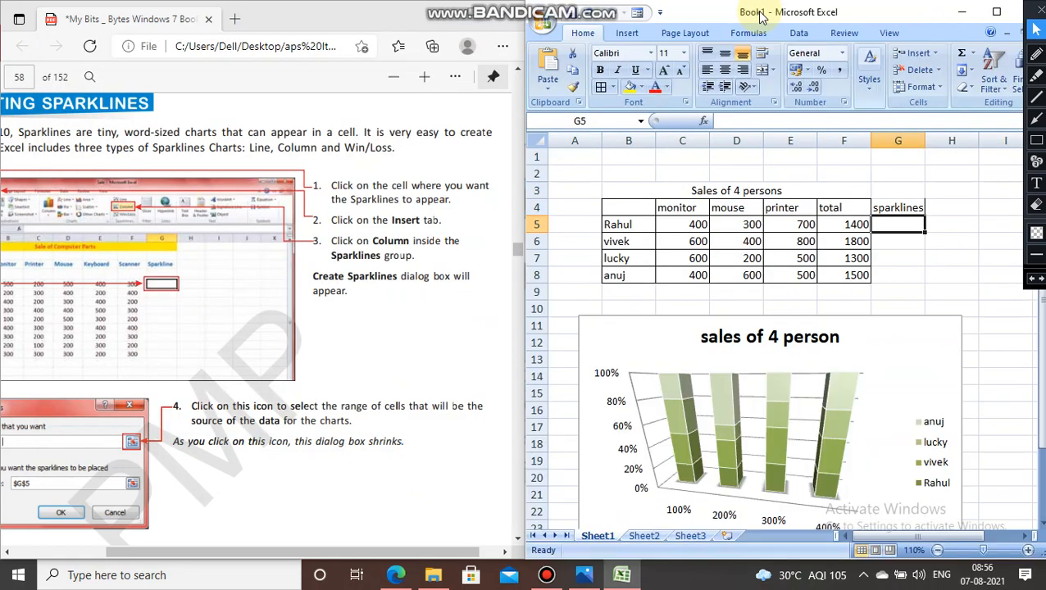
Look through the column chart types and the Insert commands for the Sparklines group described in the textbook
click(628, 34)
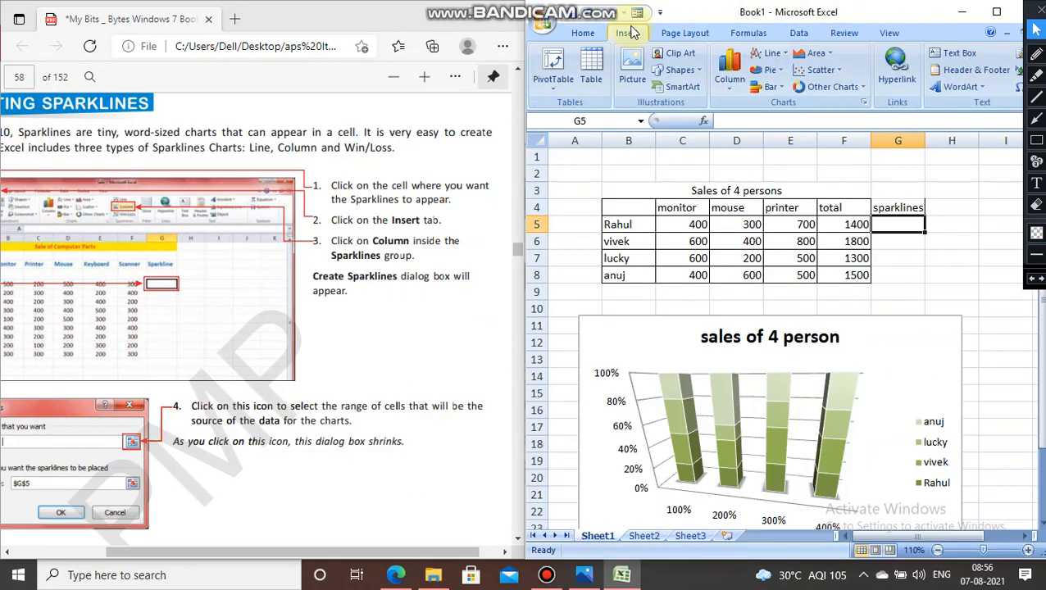
click(728, 89)
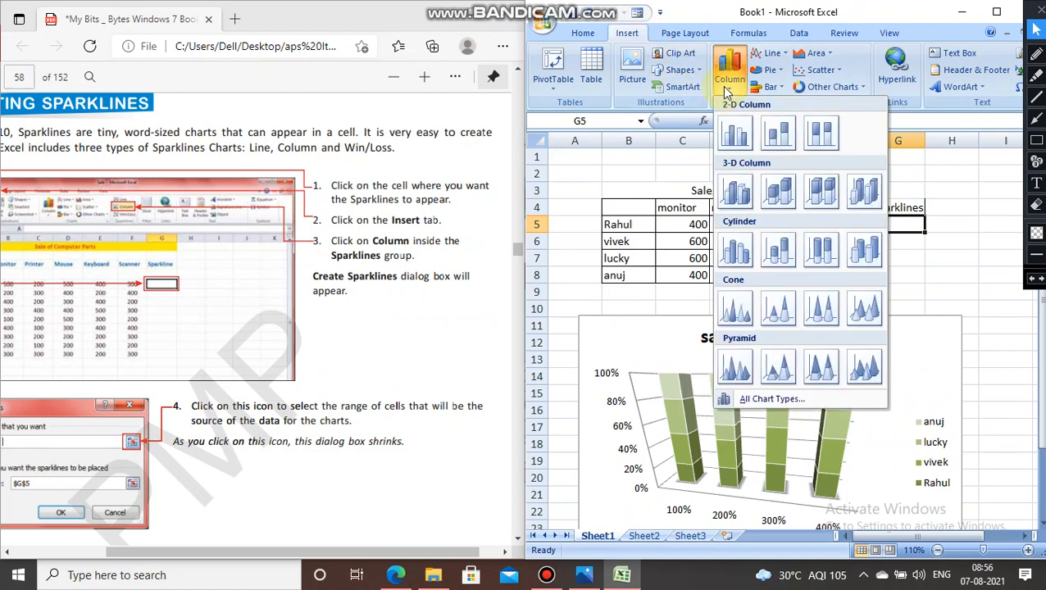
right_click(726, 91)
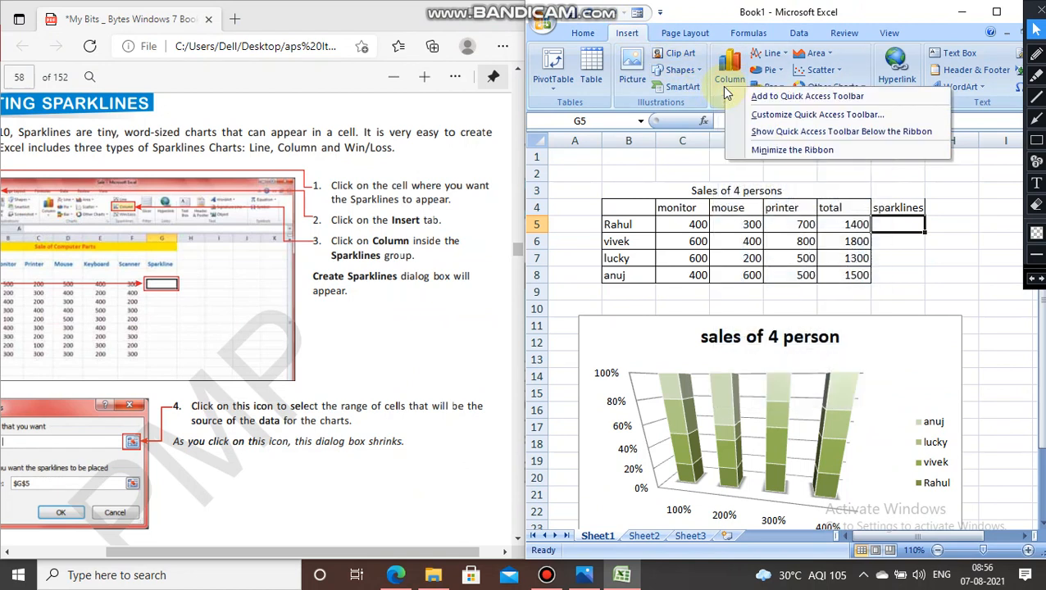
click(724, 92)
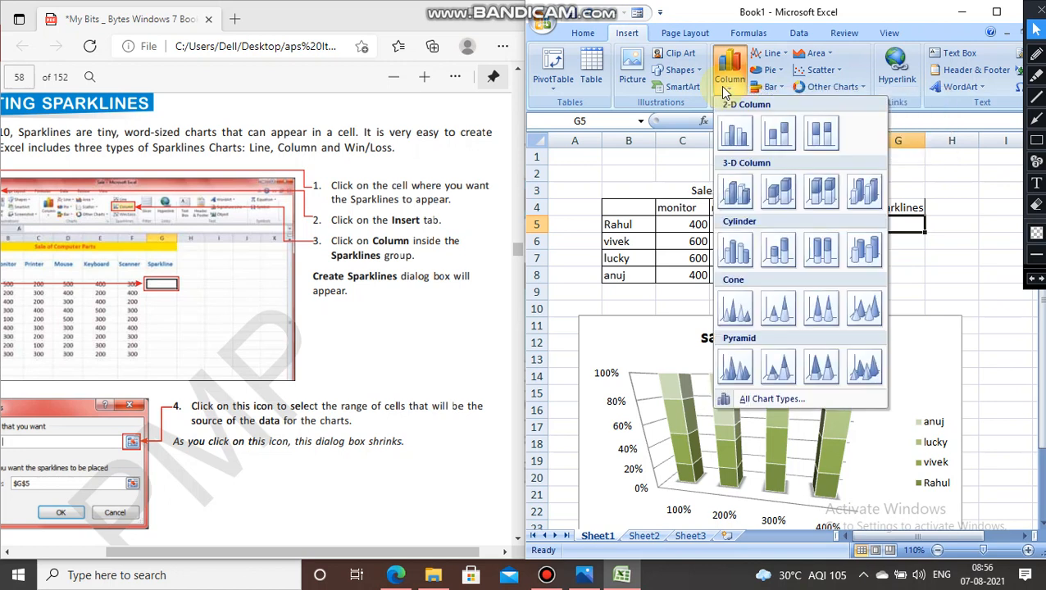
click(677, 199)
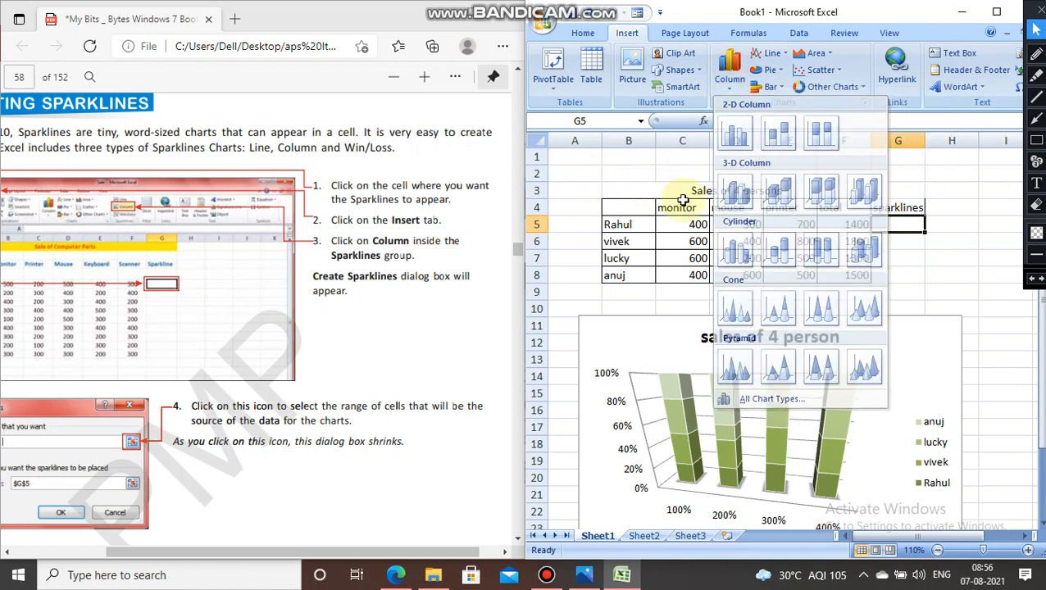
click(883, 210)
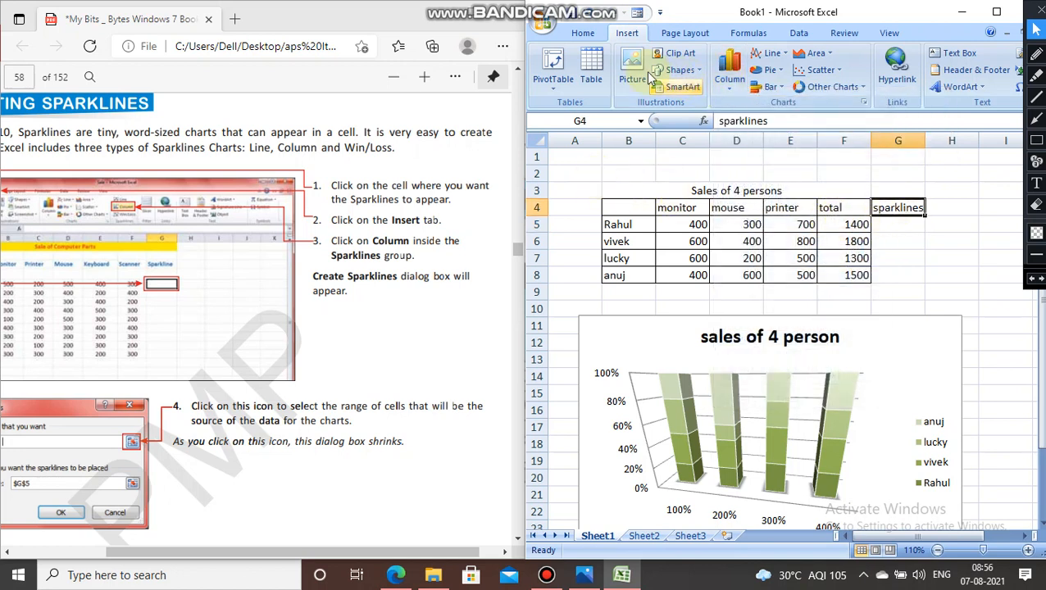
click(583, 33)
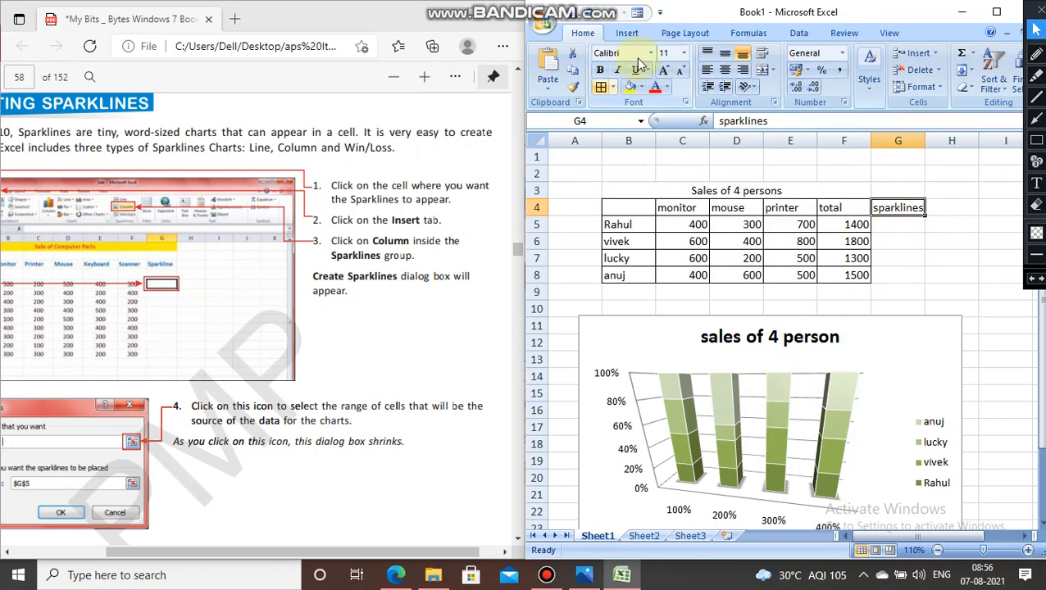
click(628, 34)
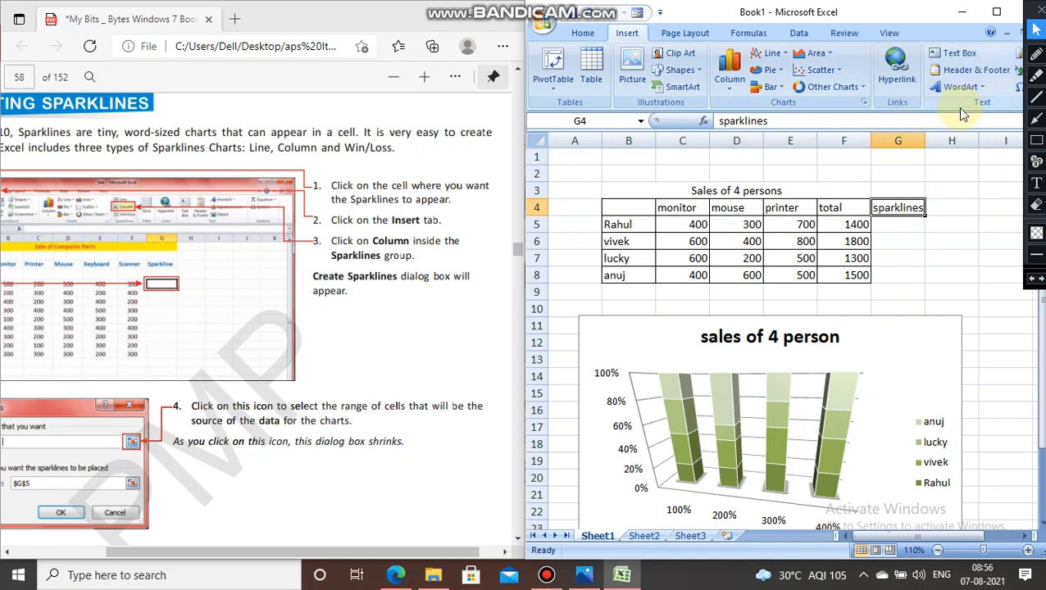
Maximize the Excel window, highlight the sales table including the sparklines column, and check the column chart types for a sparkline option
click(996, 11)
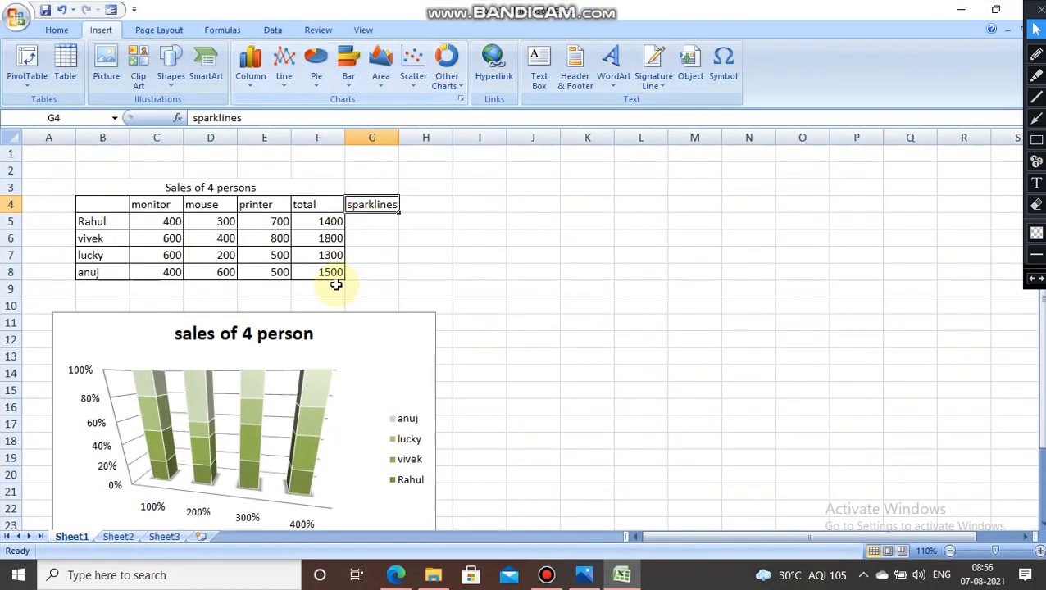
drag(93, 188, 321, 272)
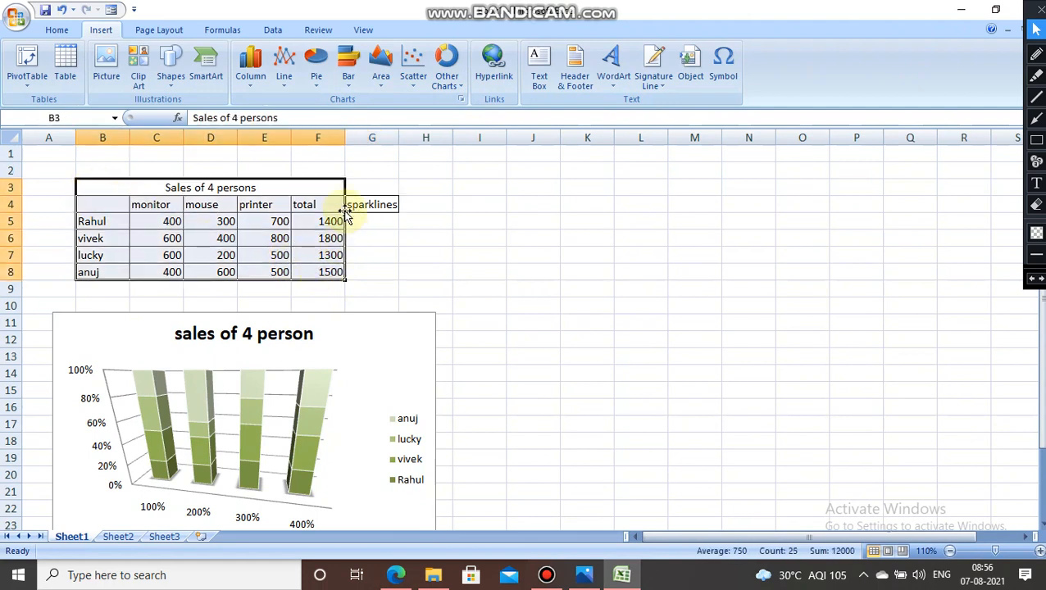
drag(93, 187, 400, 271)
click(434, 237)
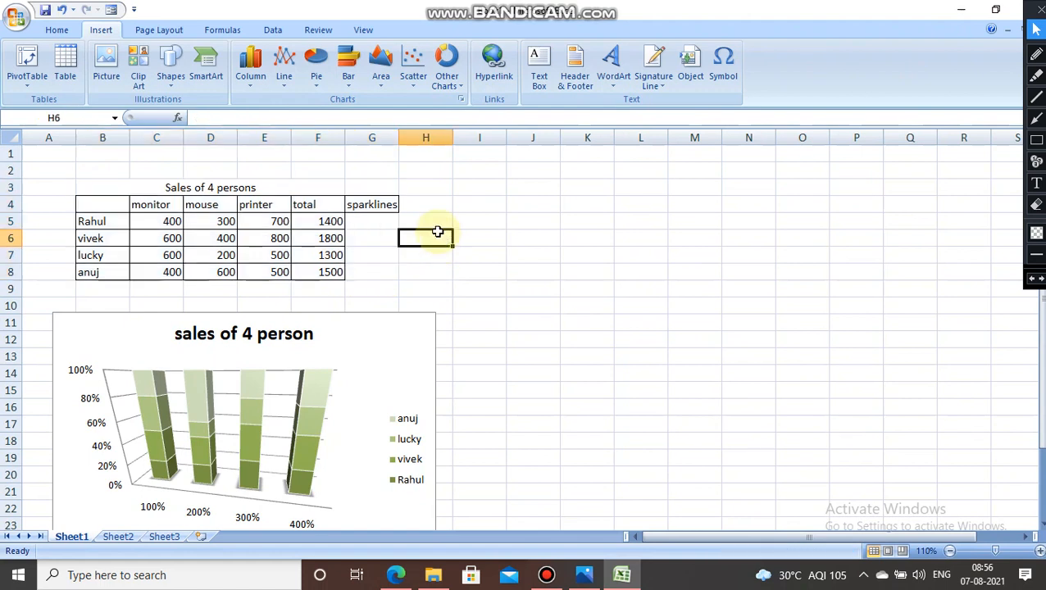
click(247, 82)
click(292, 396)
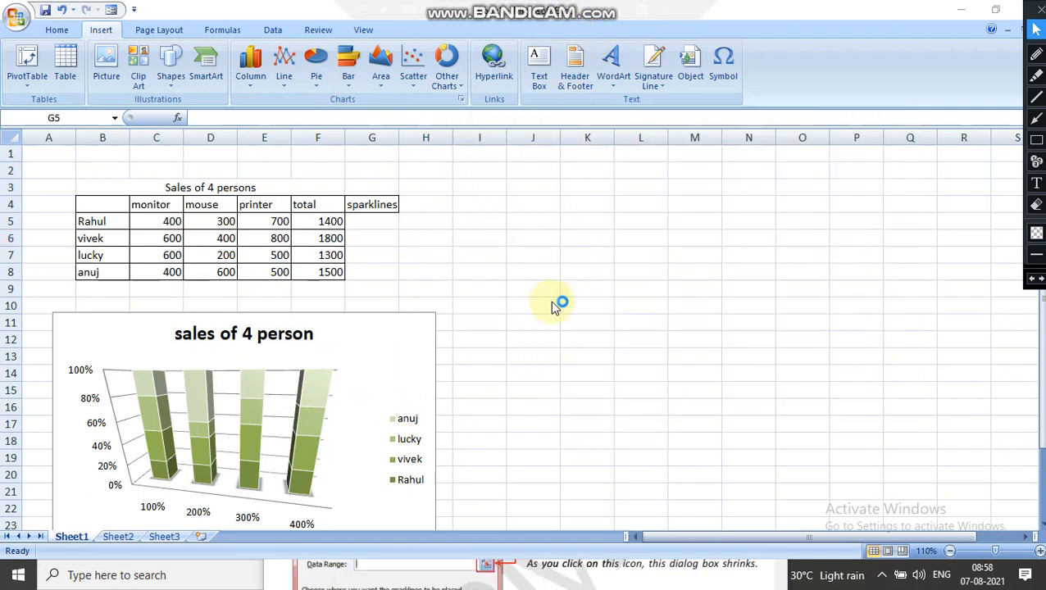
Select cell G5 for the sparkline, then switch to the textbook in Edge, maximize it and reread the sparkline steps
click(372, 221)
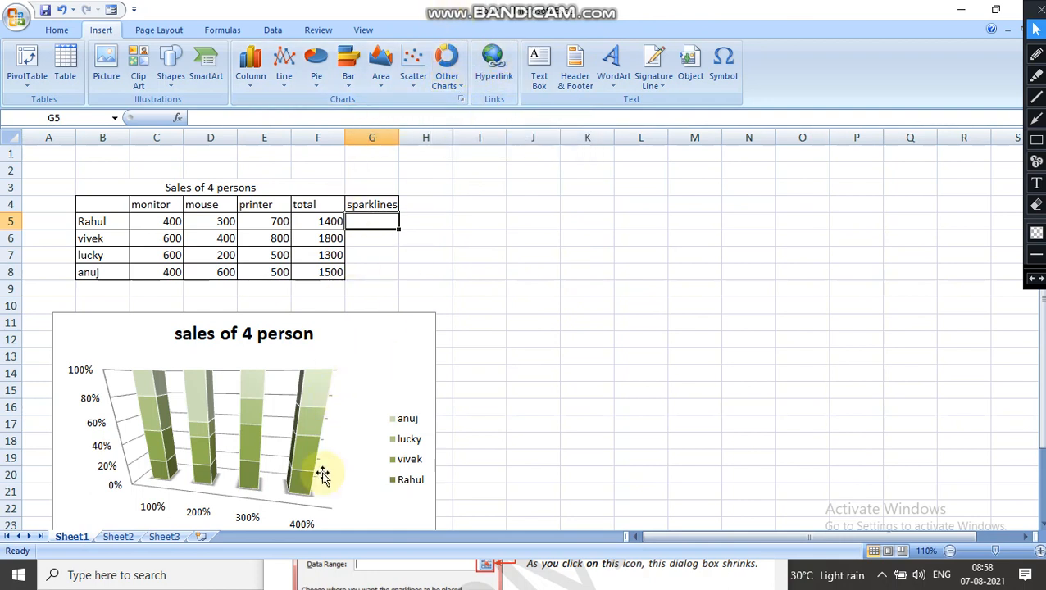
click(510, 578)
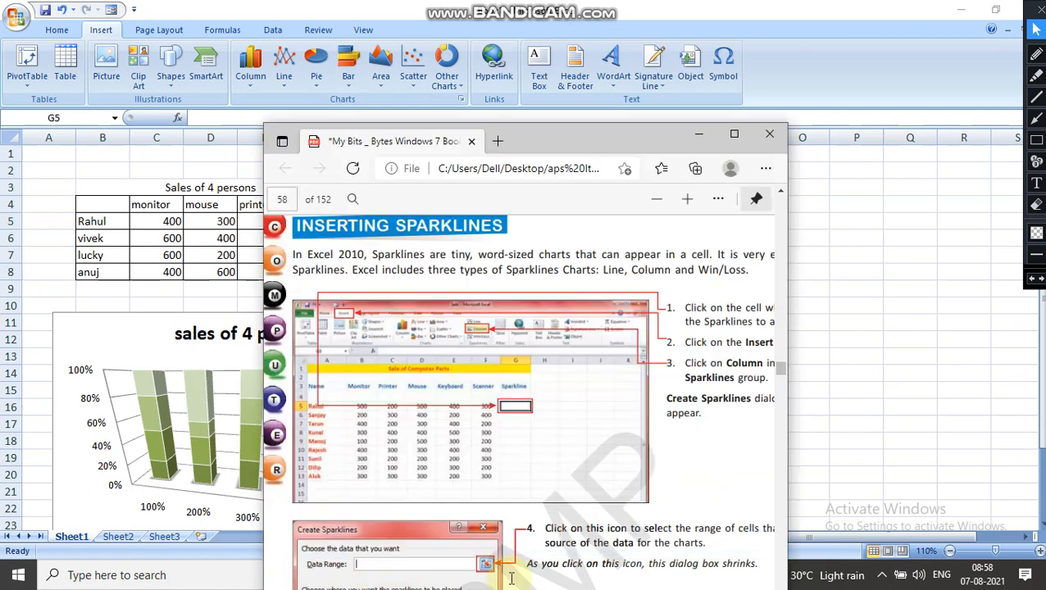
click(734, 135)
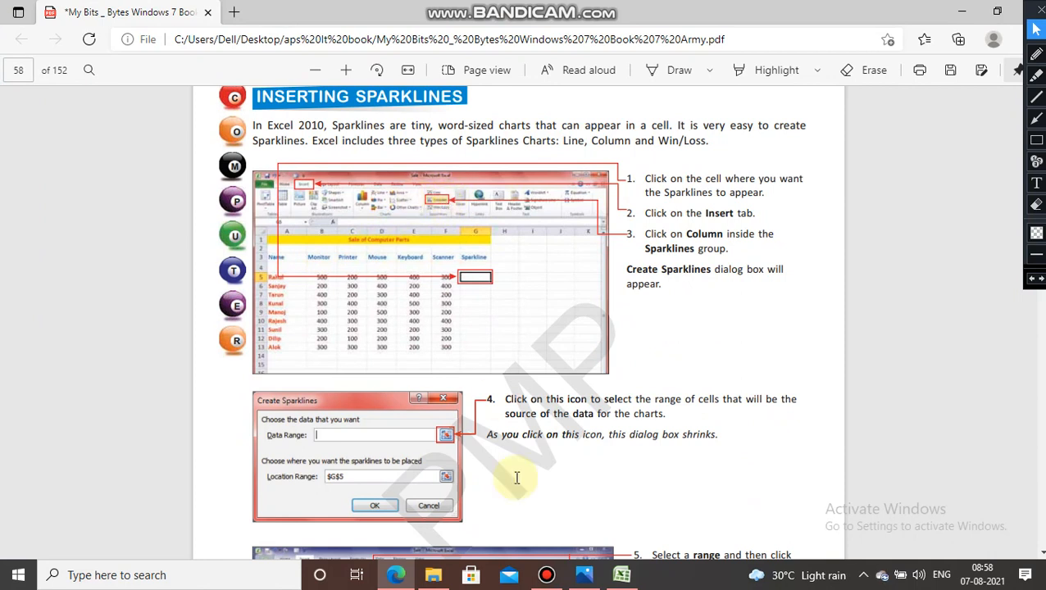
Return to the Excel workbook, and search the insert, data, review, view and chart design and layout commands for sparklines
click(623, 576)
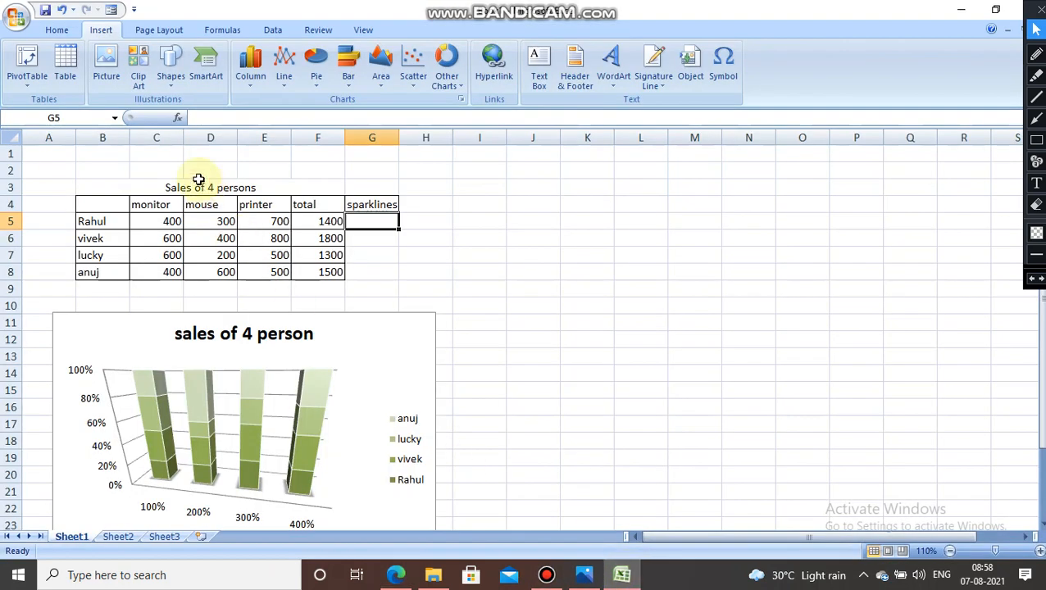
click(67, 34)
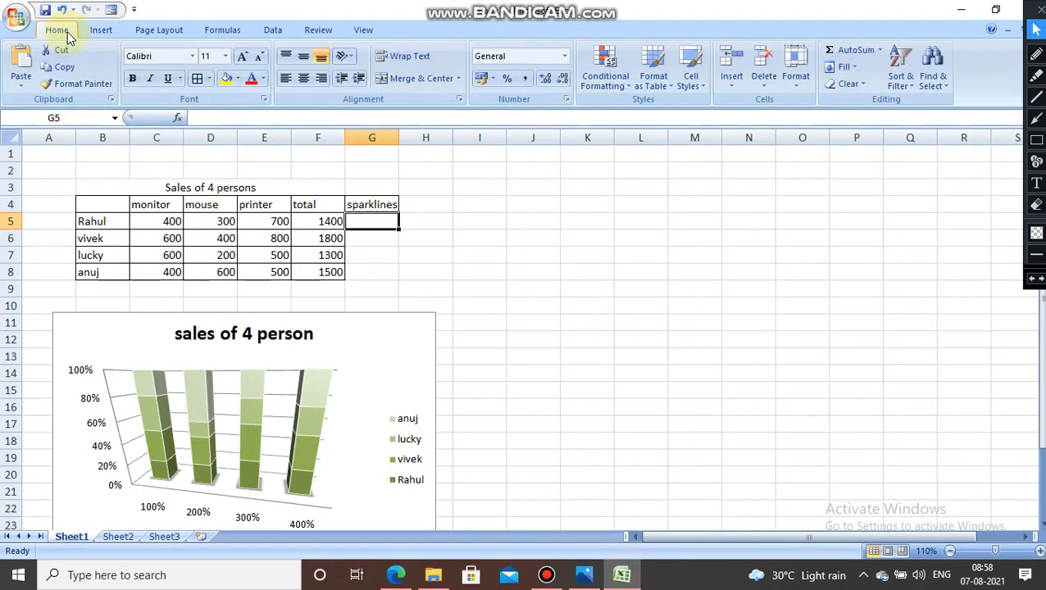
click(105, 31)
click(327, 371)
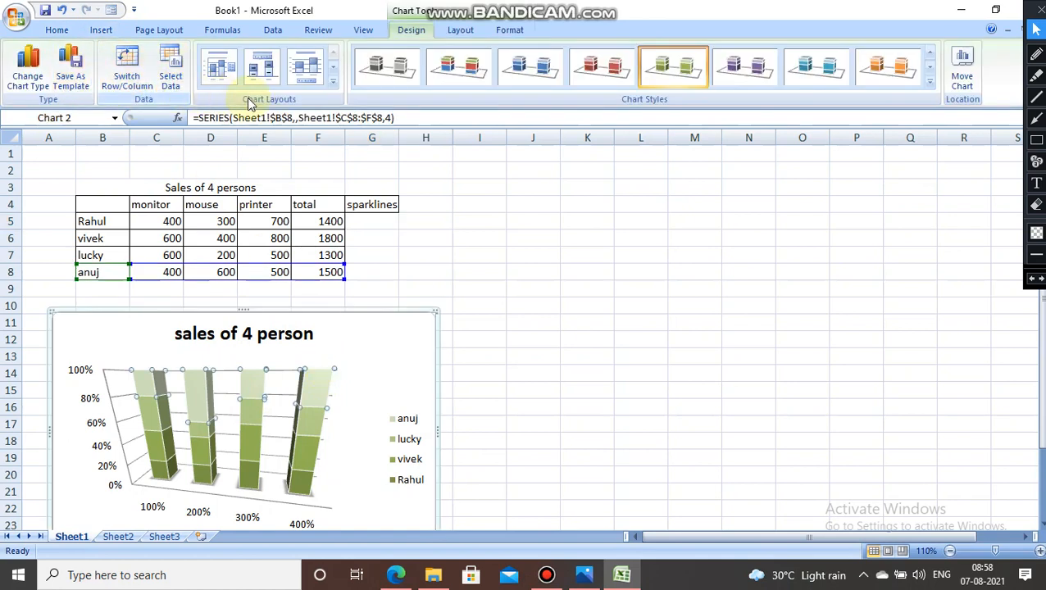
click(273, 32)
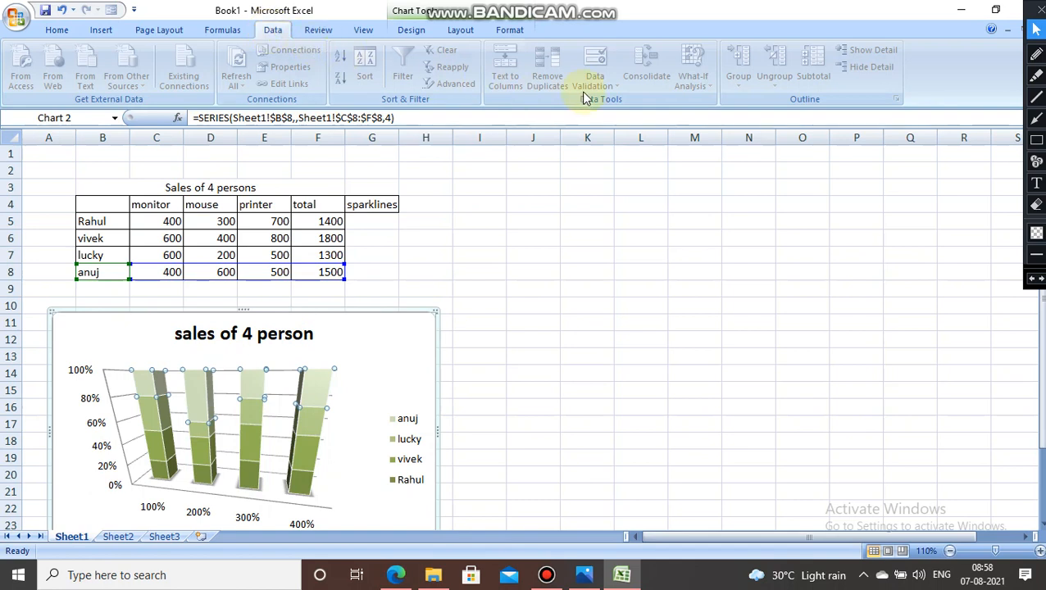
click(320, 31)
click(362, 32)
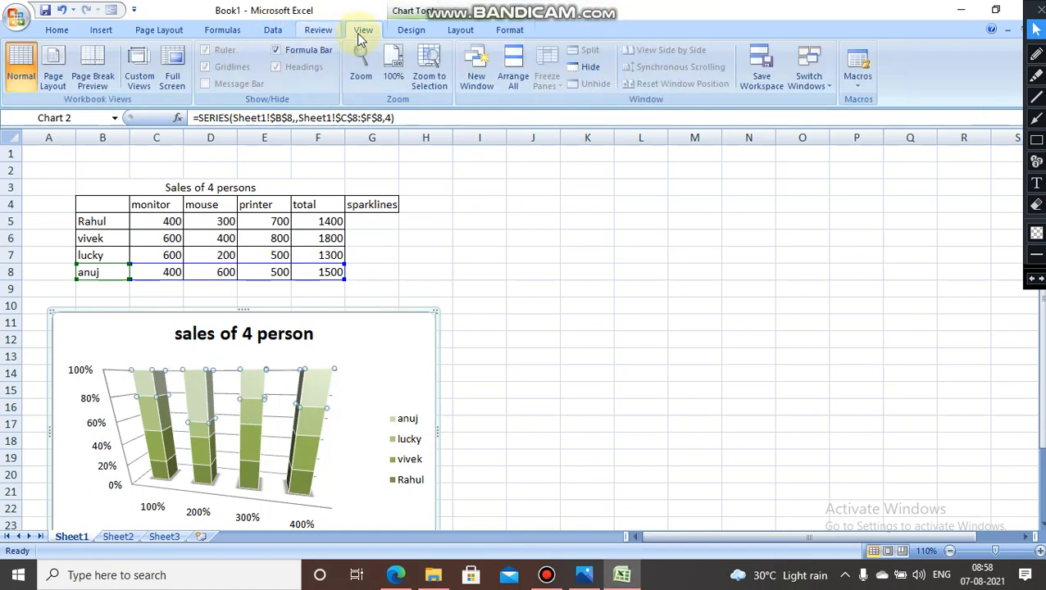
click(410, 33)
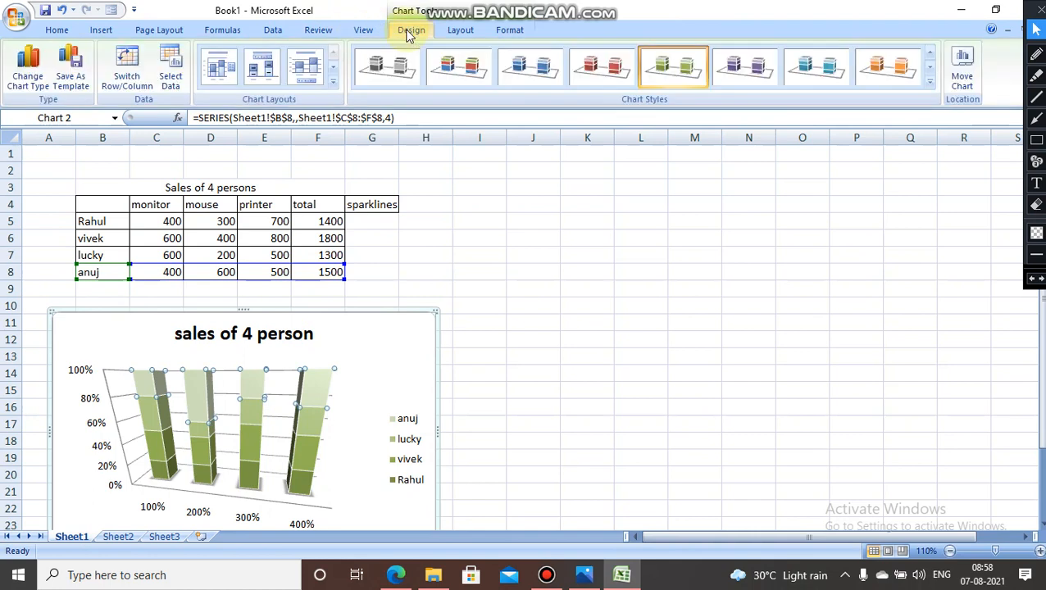
click(461, 33)
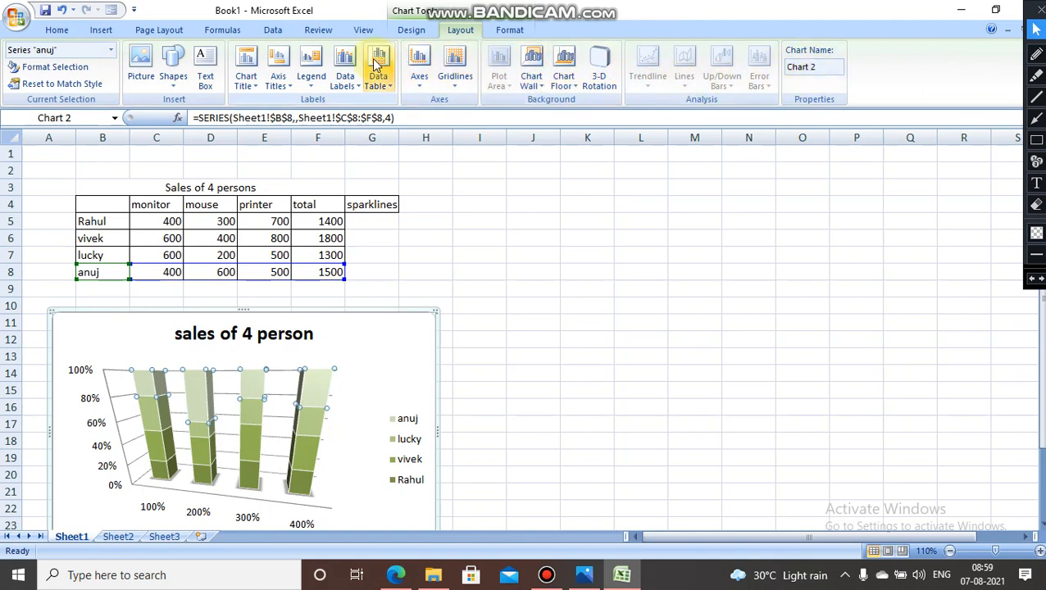
click(182, 84)
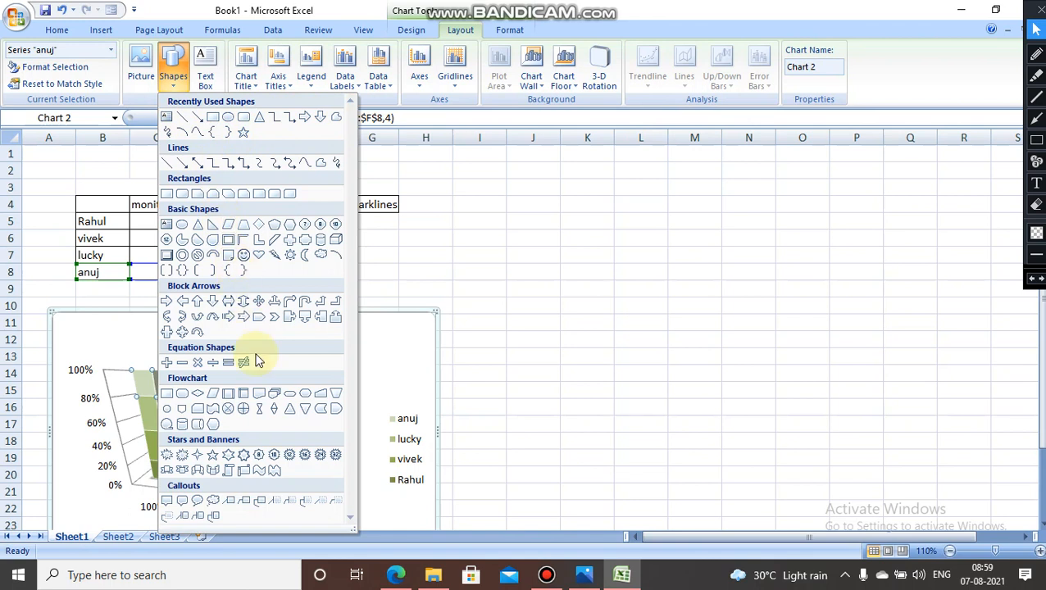
click(465, 207)
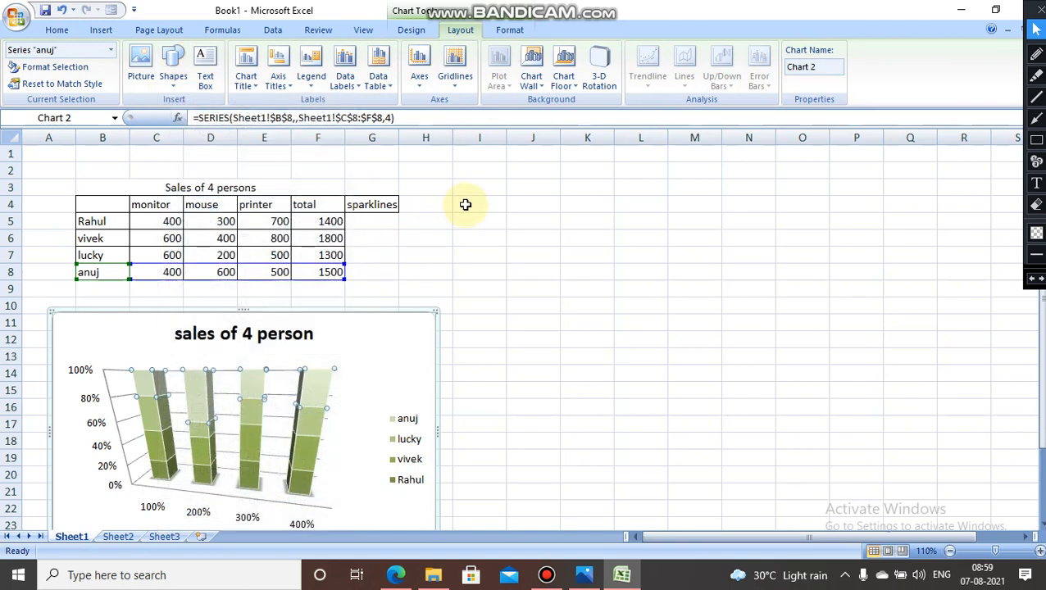
Highlight the range C5:F5 as the sparkline's source data, and cell G5 as its location
click(356, 225)
drag(141, 221, 341, 221)
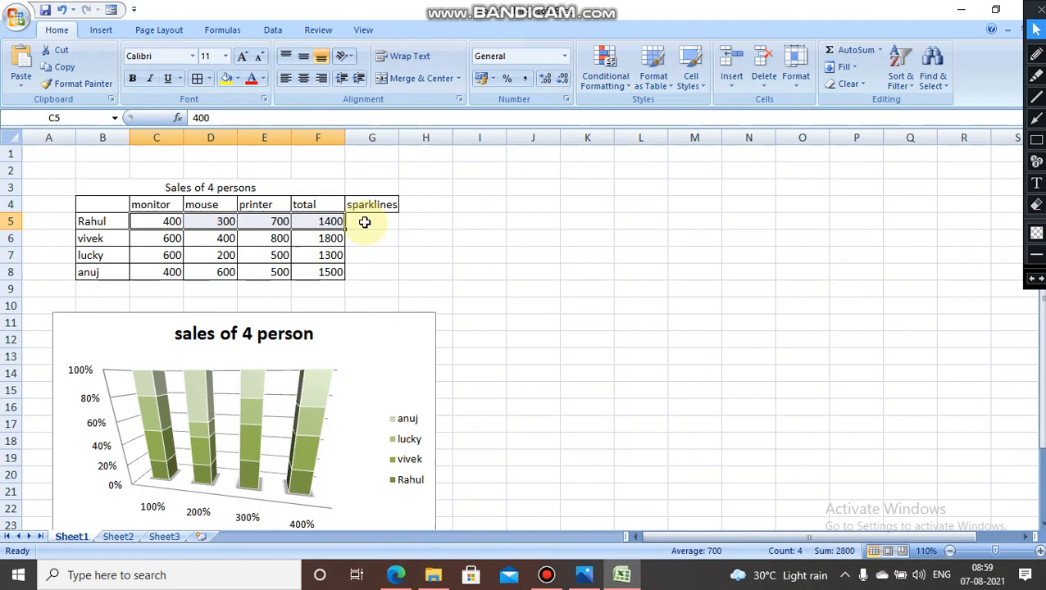
click(364, 222)
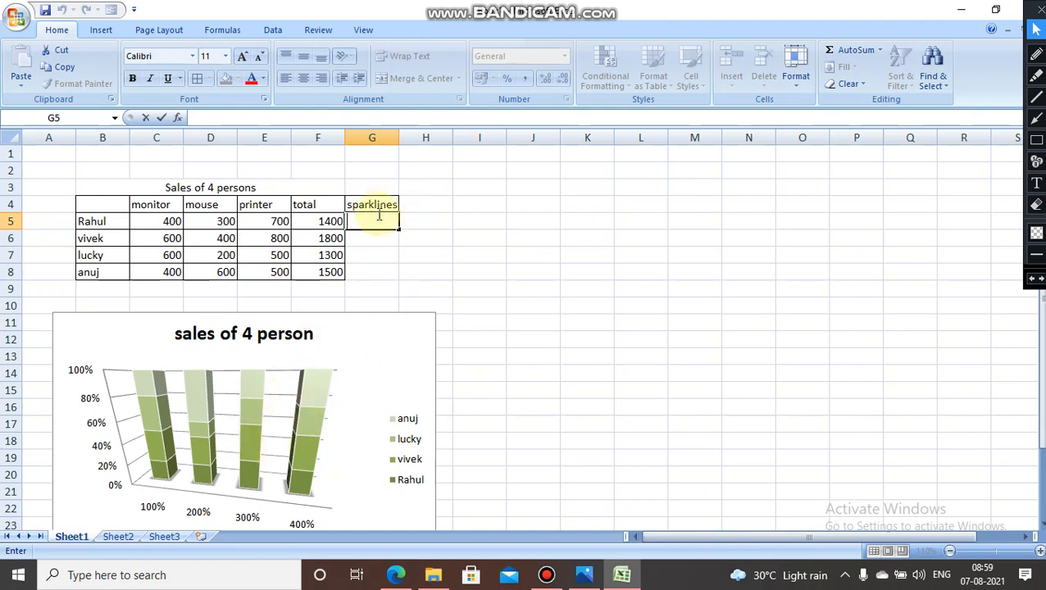
Check the data, home and insert commands again for the Sparklines group, and select the sales chart
click(272, 29)
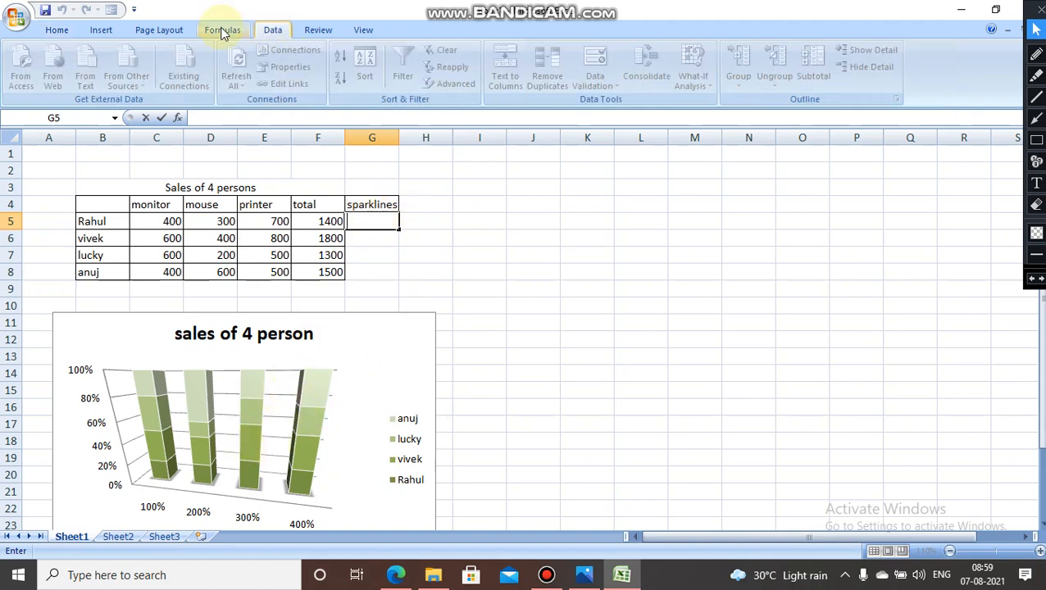
click(75, 30)
click(98, 30)
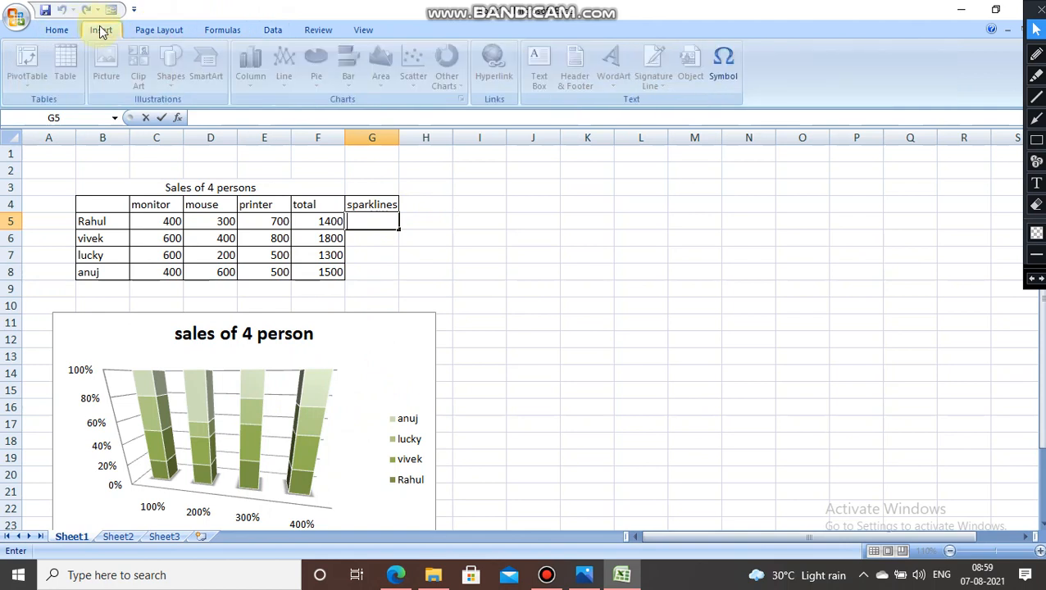
click(377, 255)
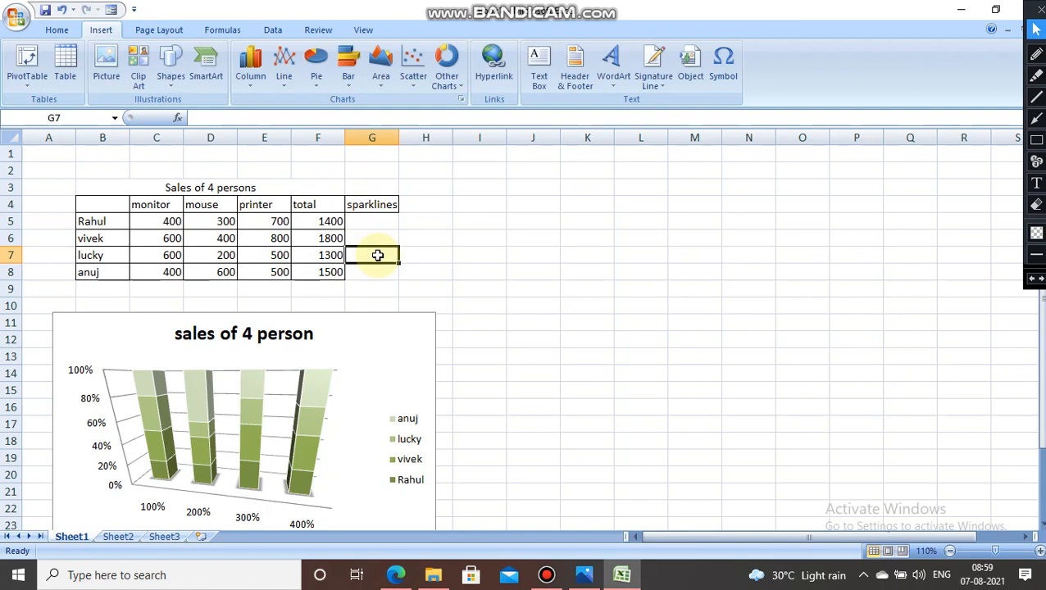
click(337, 337)
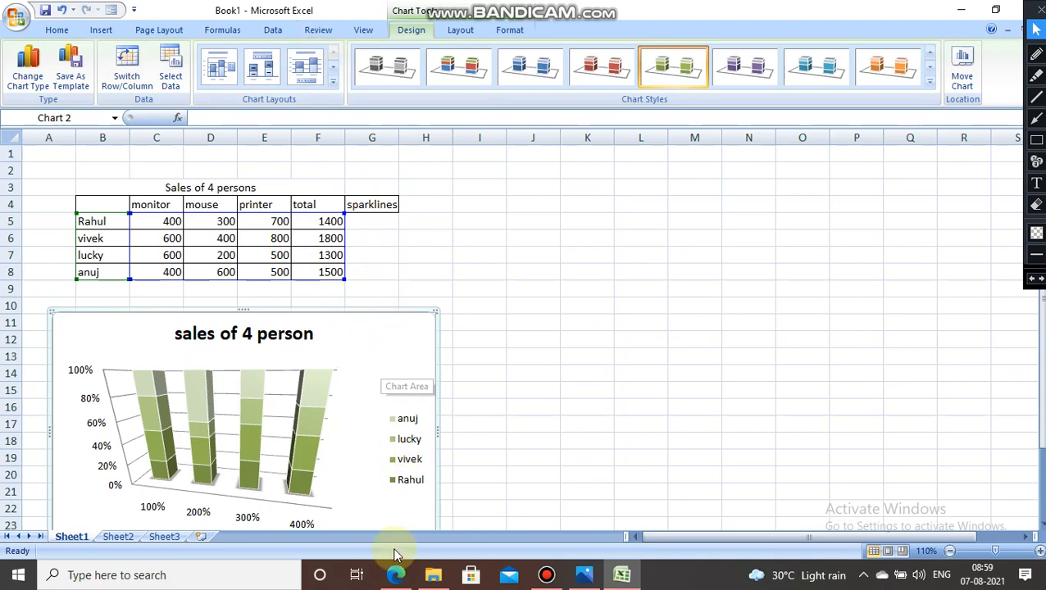
Switch to the textbook in Edge, and review the sparkline examples, chapter exercises and lab activity, returning to the earlier chart pages
click(396, 575)
scroll(513, 303, down, 10)
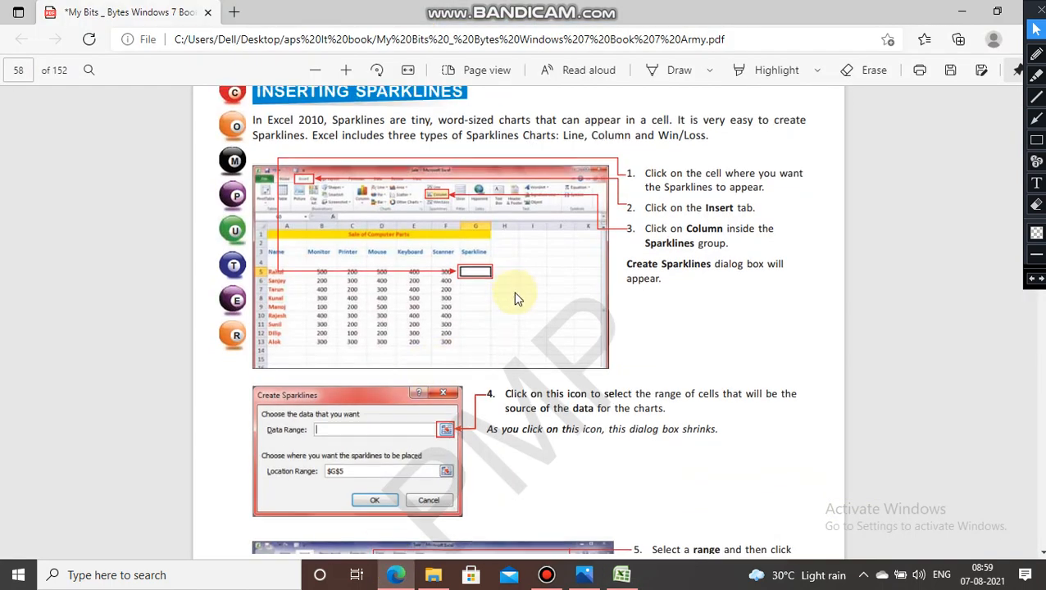
scroll(515, 297, down, 12)
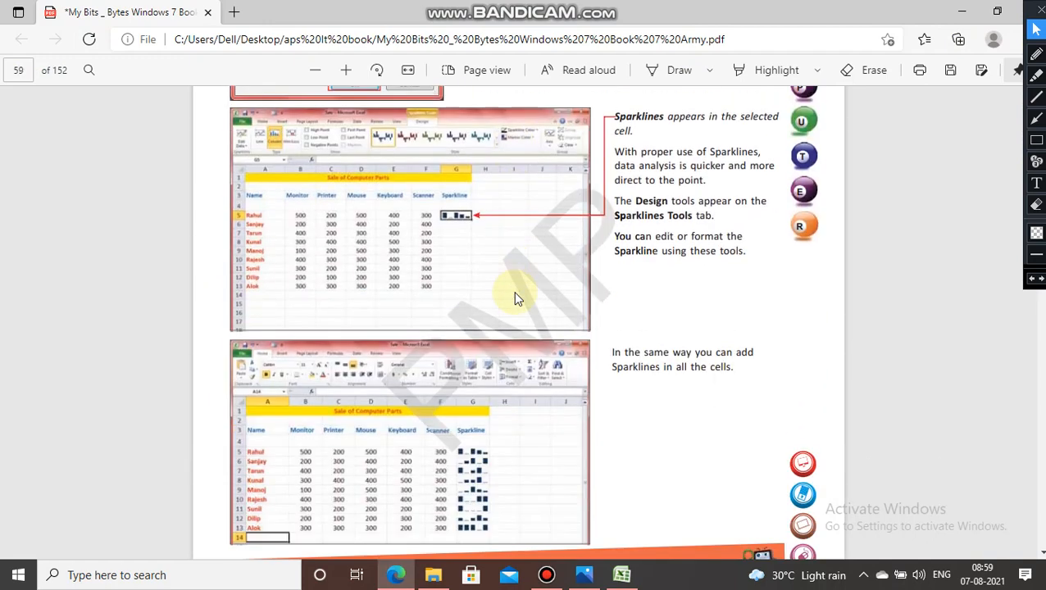
scroll(515, 300, down, 10)
scroll(514, 296, down, 10)
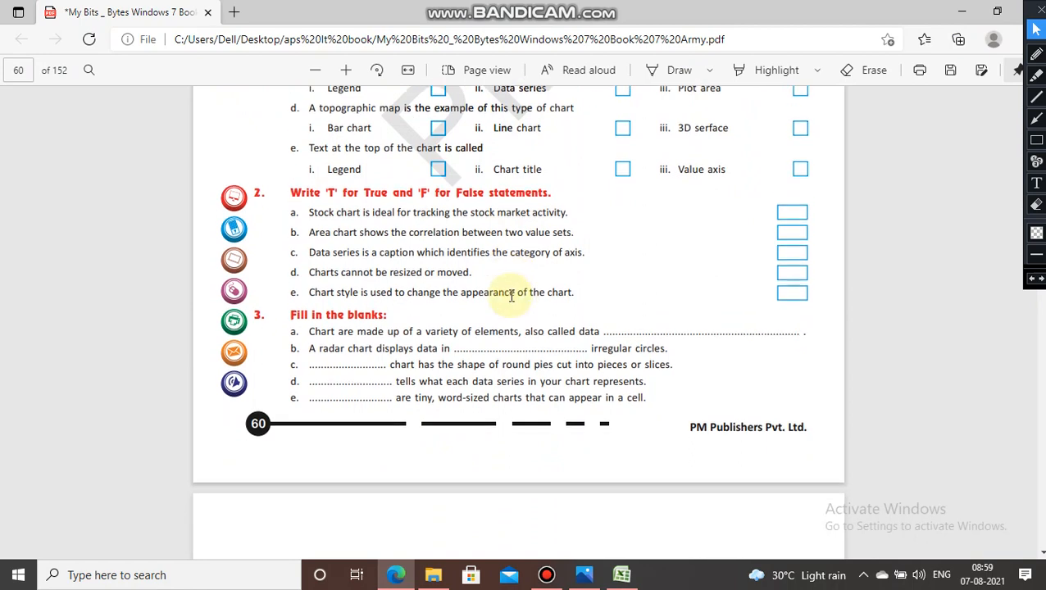
scroll(510, 295, down, 2)
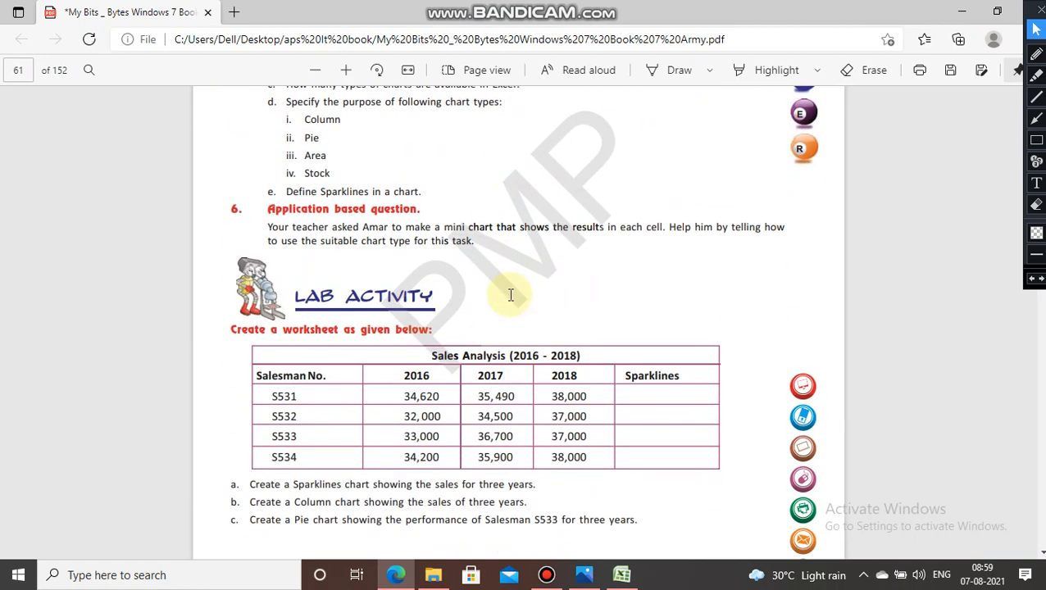
scroll(510, 296, up, 20)
scroll(510, 297, up, 20)
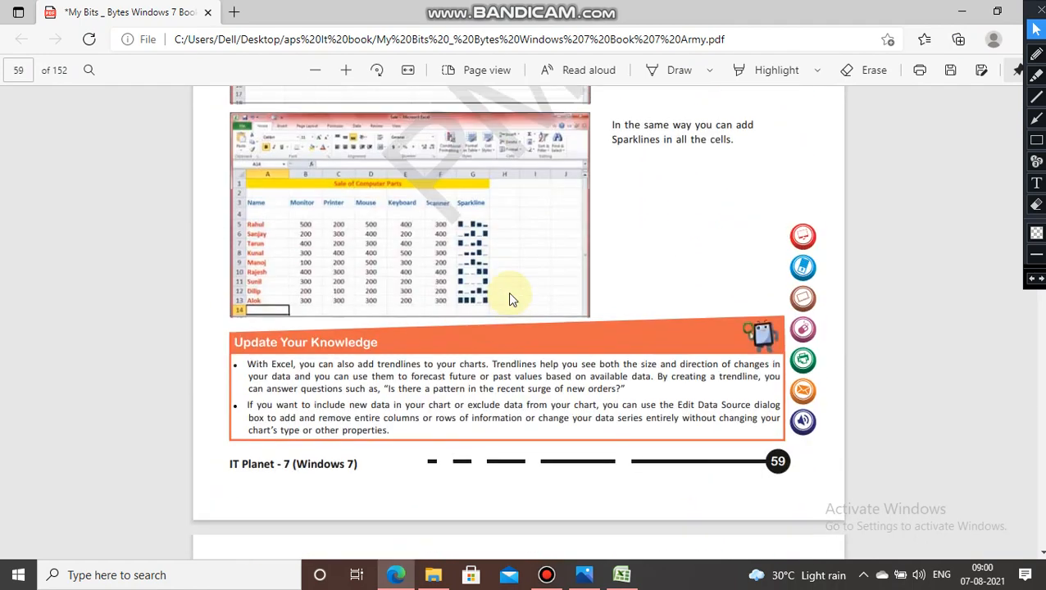
scroll(510, 293, up, 20)
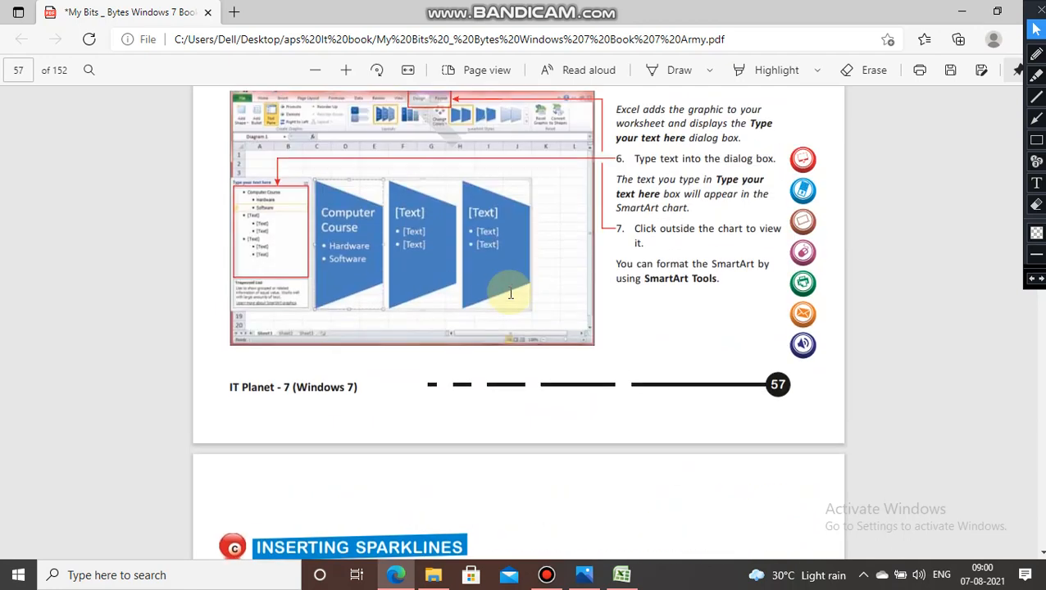
mouse_move(619, 15)
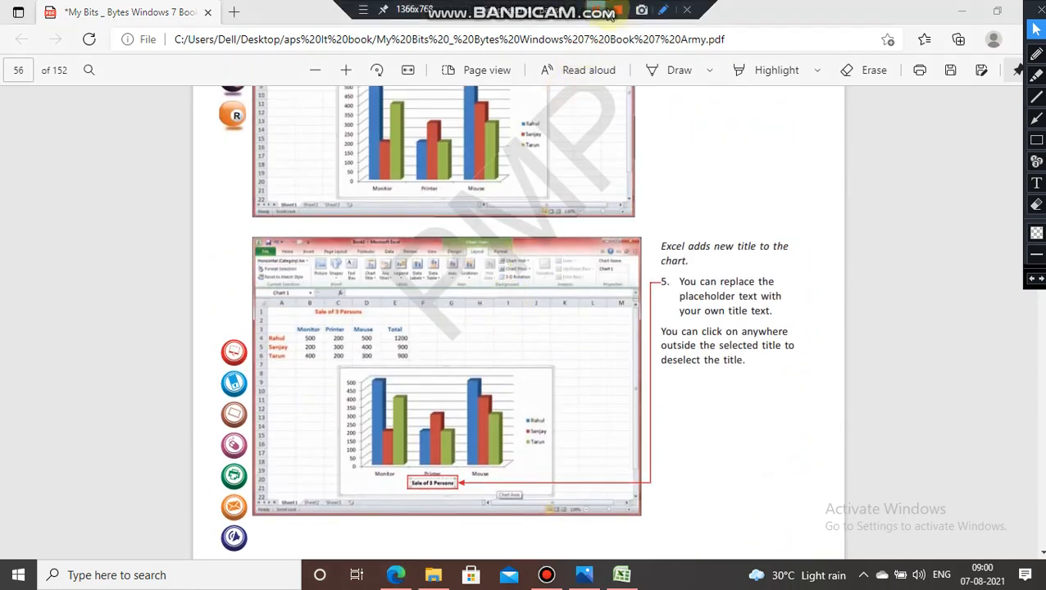